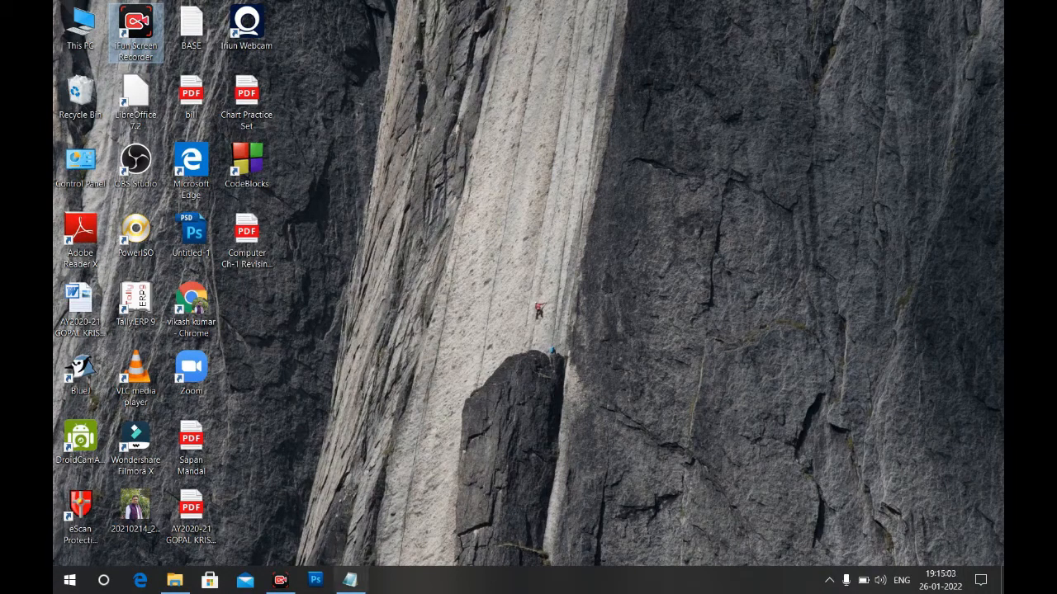
Minimize the Notepad project notes and launch Tally.ERP 9 from its desktop icon
click(360, 586)
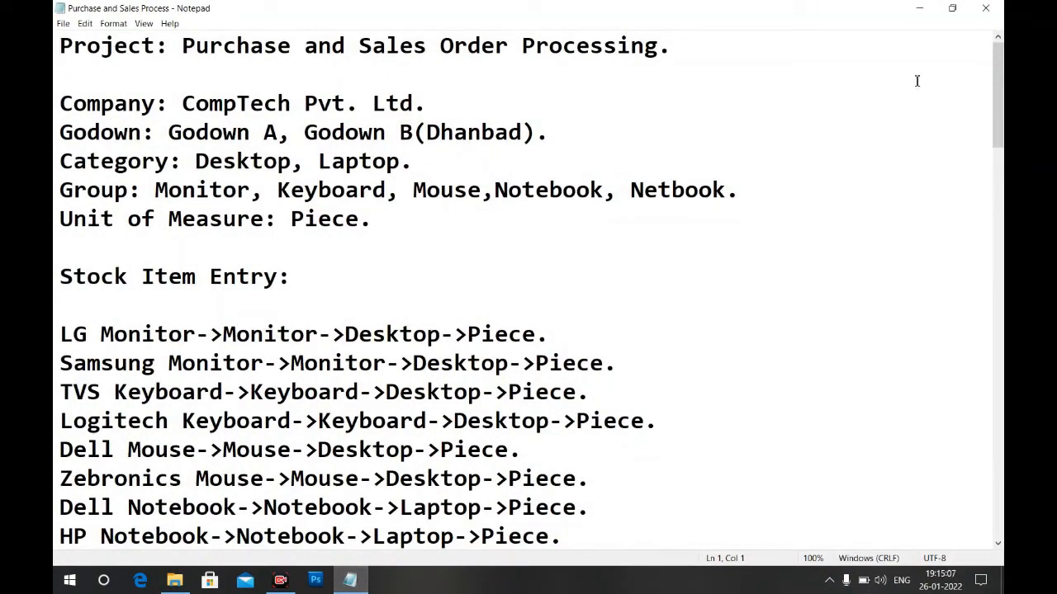
click(919, 10)
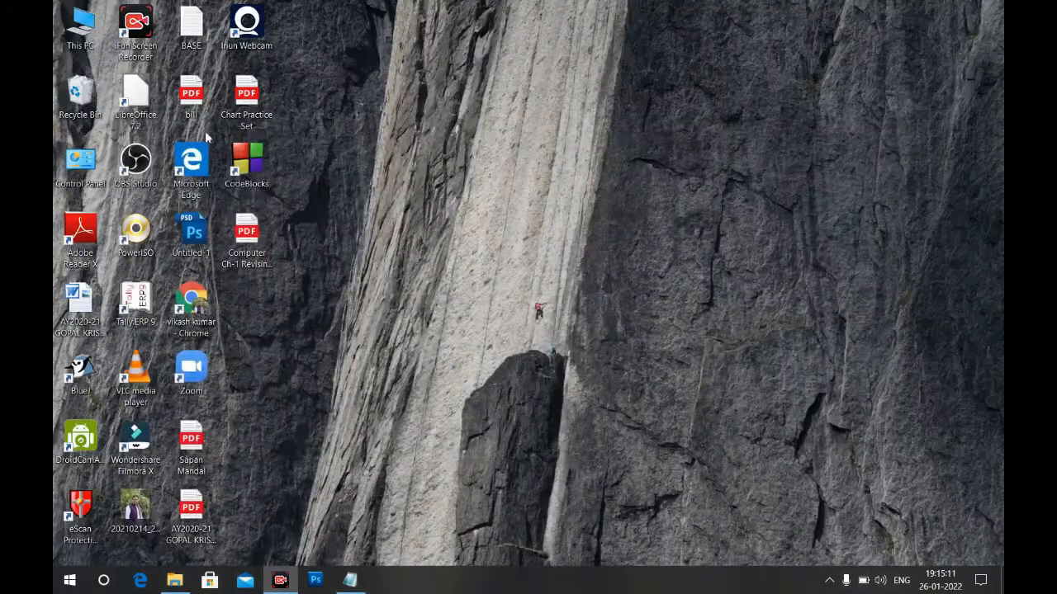
double_click(126, 311)
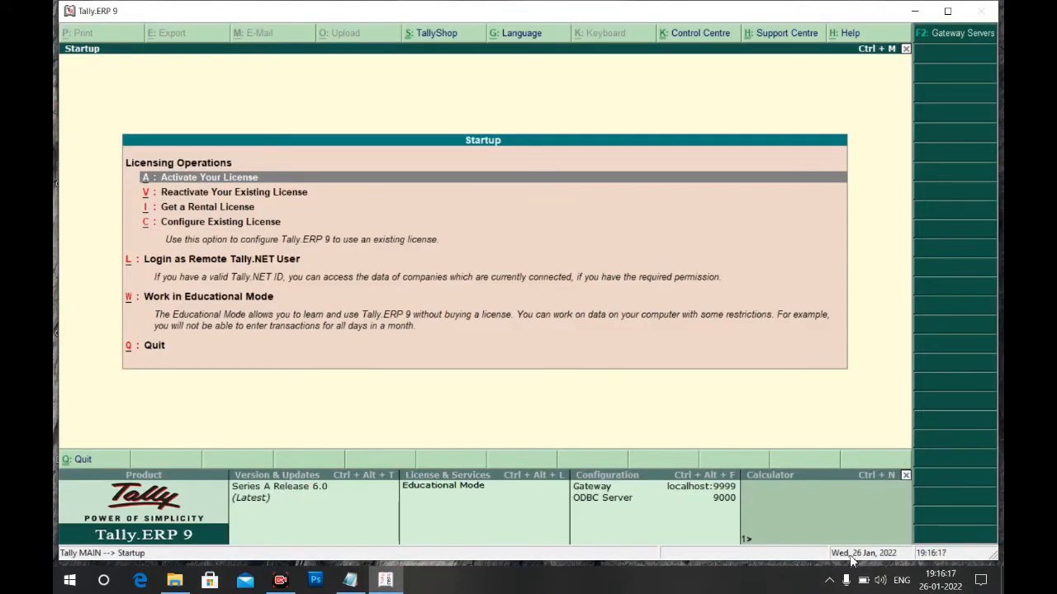
Enter Tally in Educational Mode, check the notes, and reach Company Info's Create Company option
key(Down)
key(Down)
key(Down)
key(Down)
key(Return)
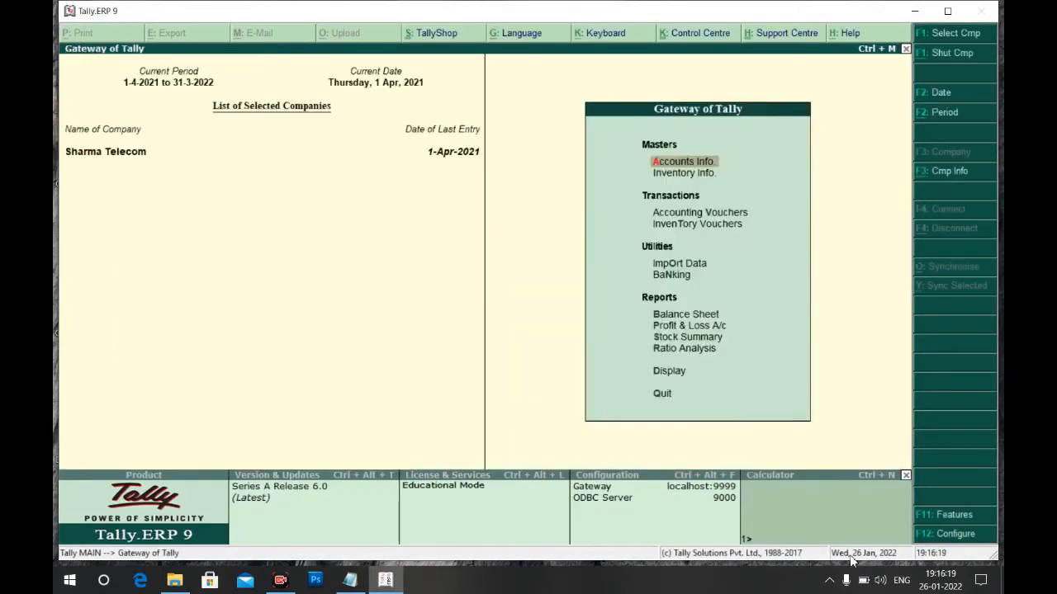
key(alt+Tab)
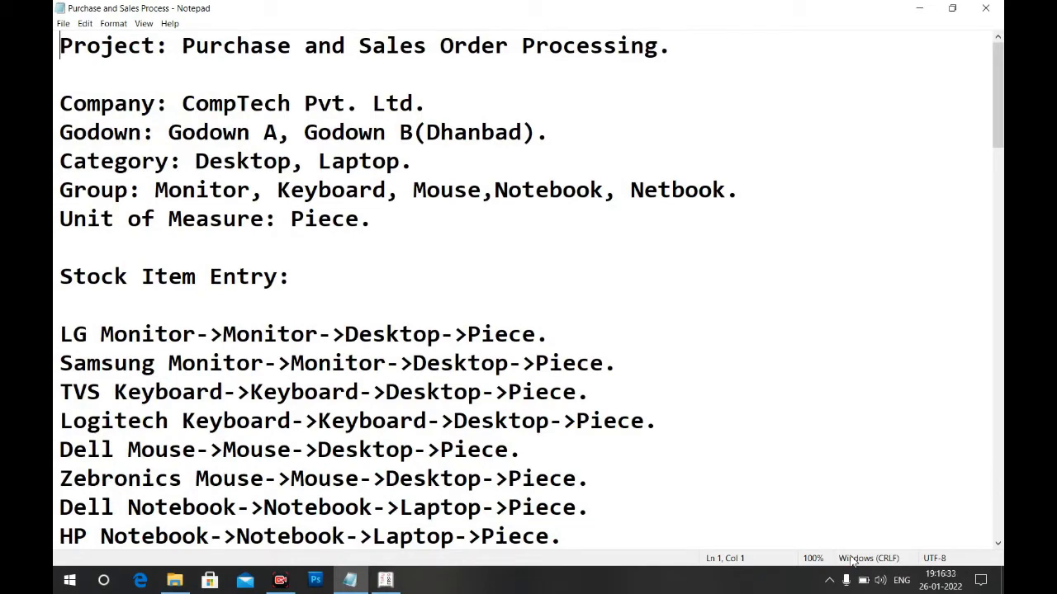
key(alt+Tab)
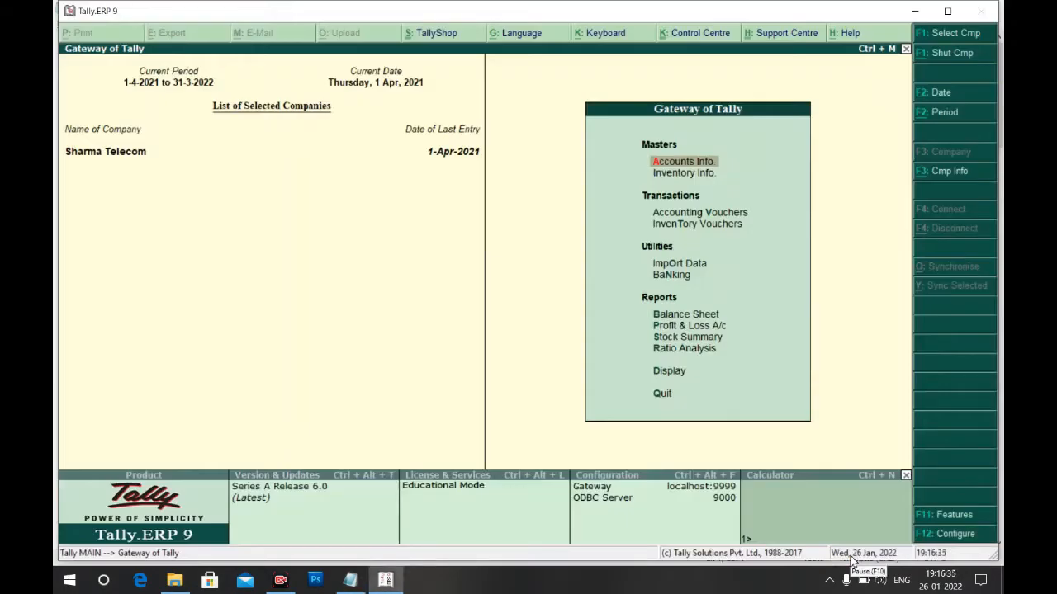
key(Return)
key(Down)
key(Down)
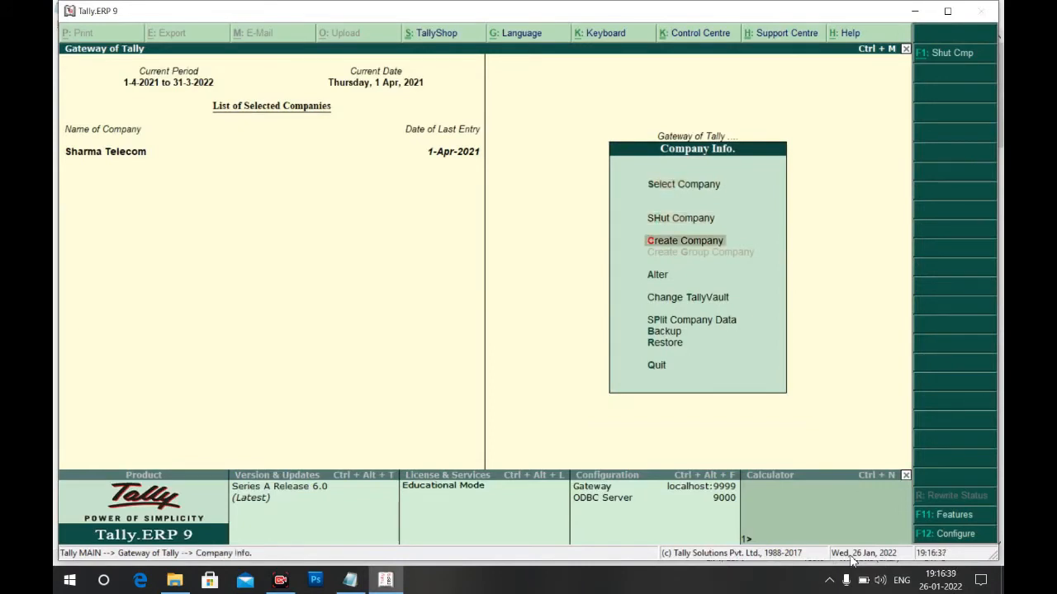
Start a new company named 'Comptech Pvt. Ltd.'
key(Return)
text(Comp)
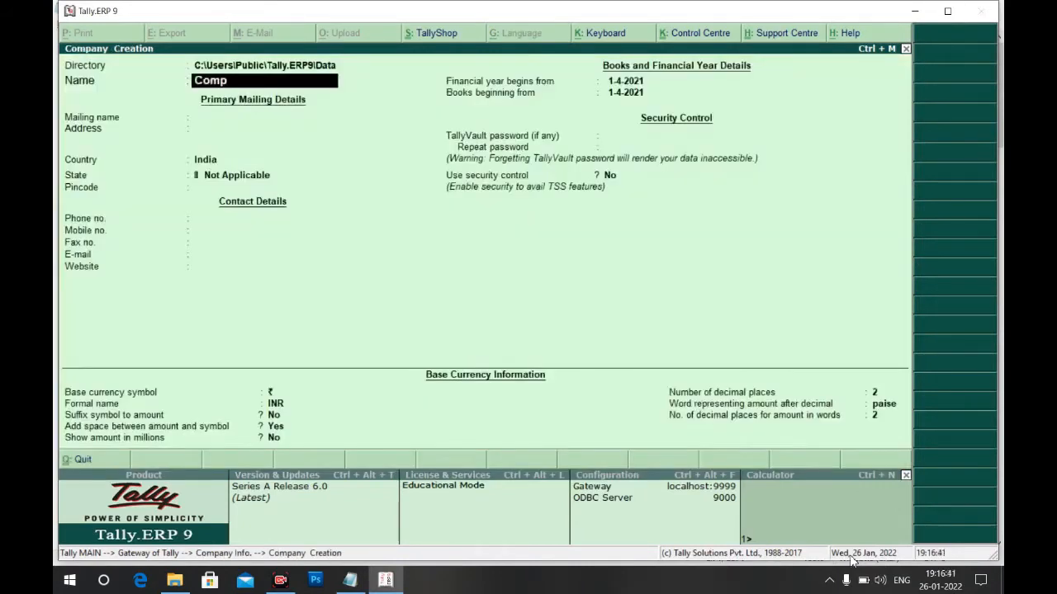
text(tech Pvt. Ltd.)
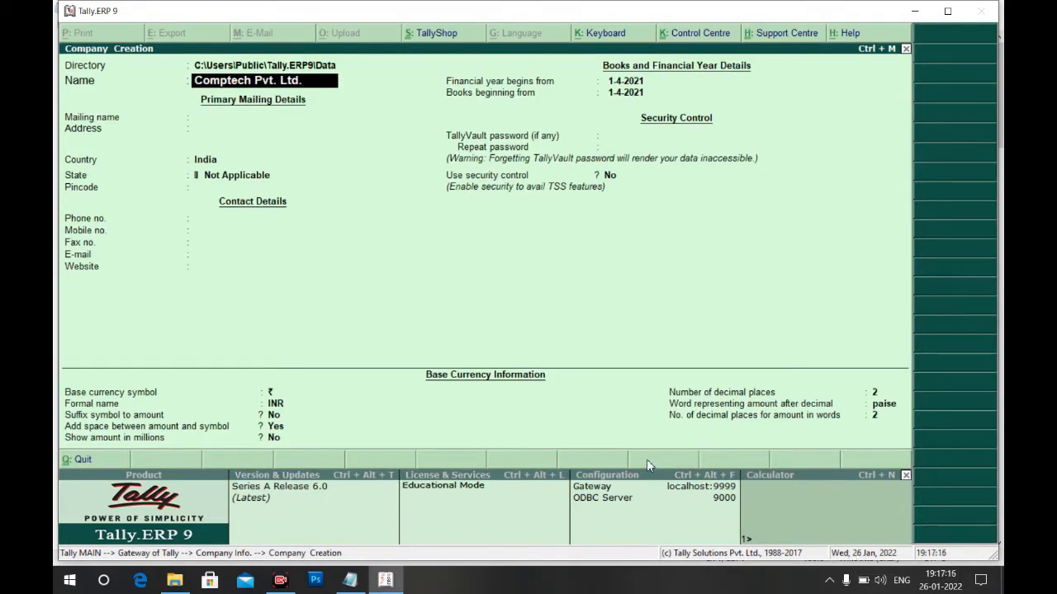
click(204, 232)
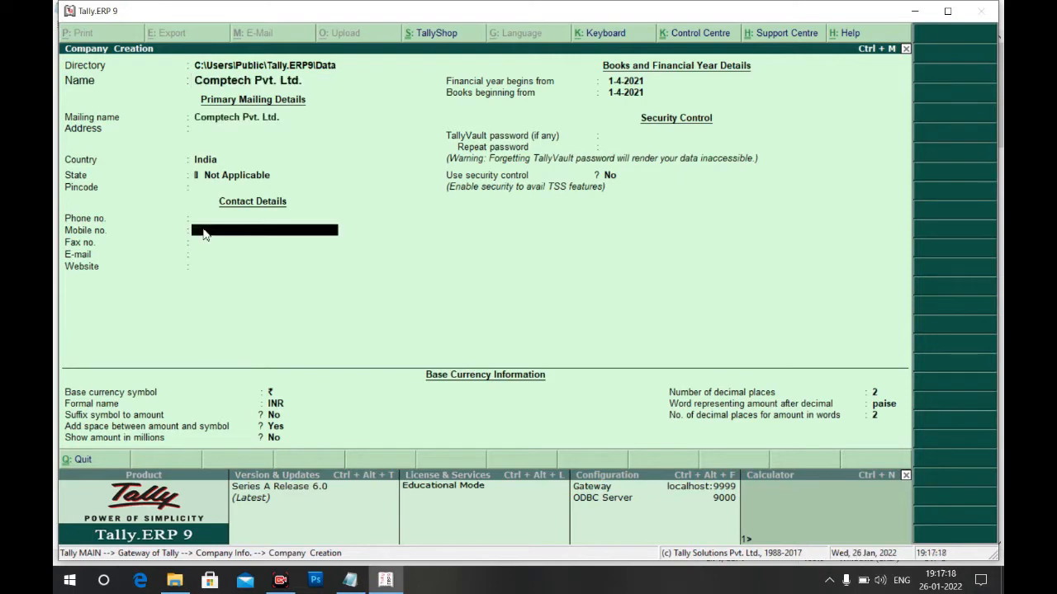
Enter the company's two-line mailing address, state Jharkhand, and its pincode
click(216, 132)
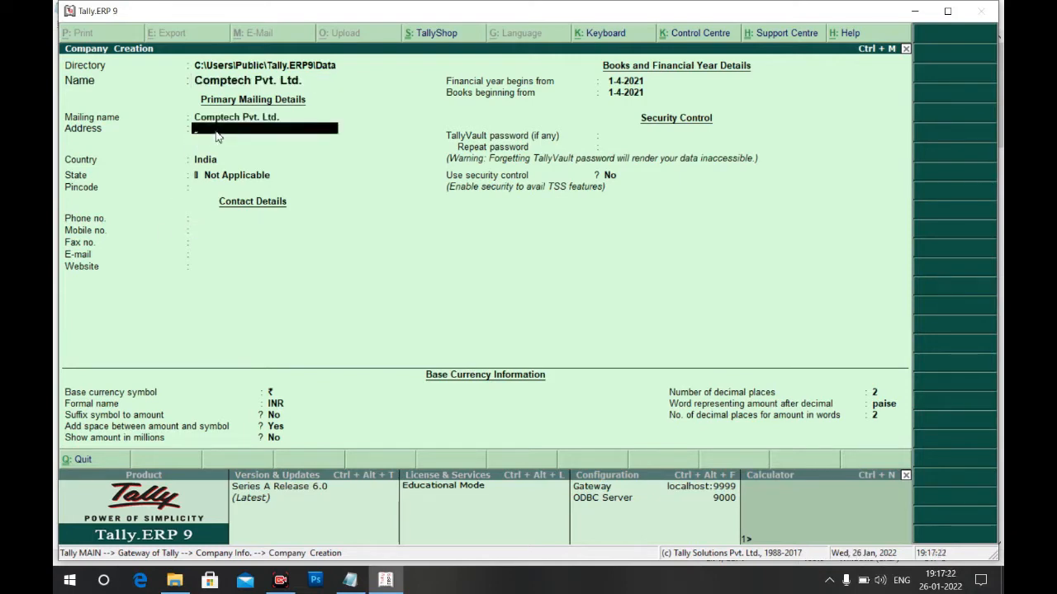
text(Bank More)
key(Return)
text(Dhanbad)
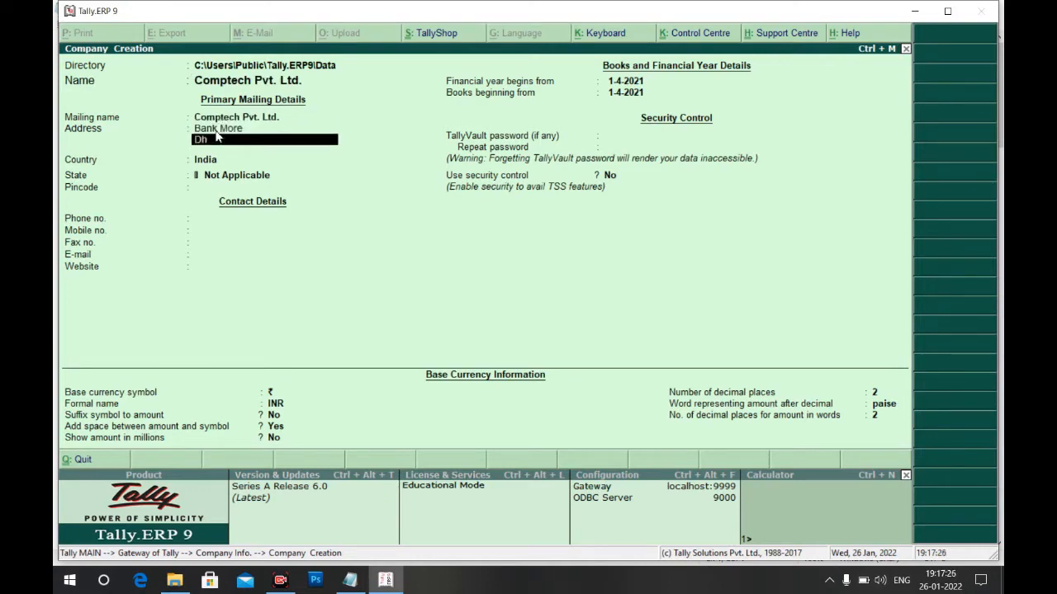
key(Return)
key(Return)
key(Return)
text(Jhar)
key(Return)
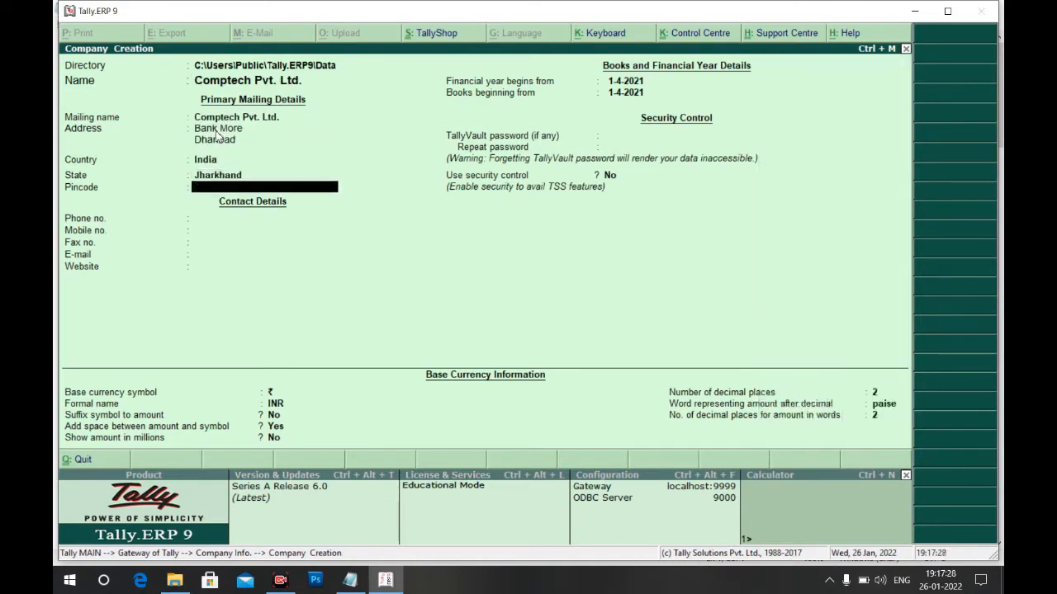
text(826001)
key(Return)
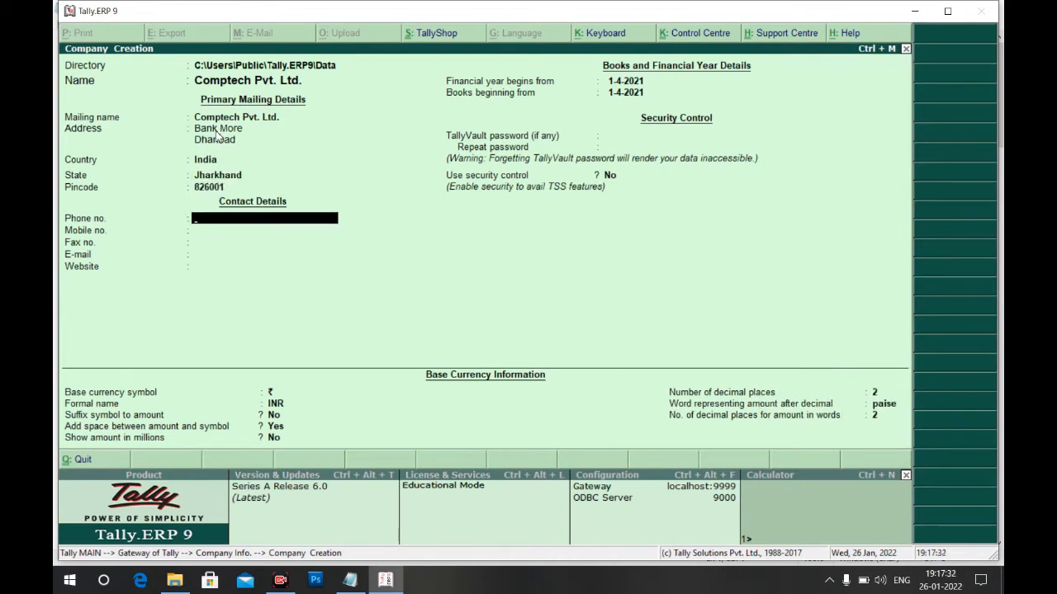
key(Return)
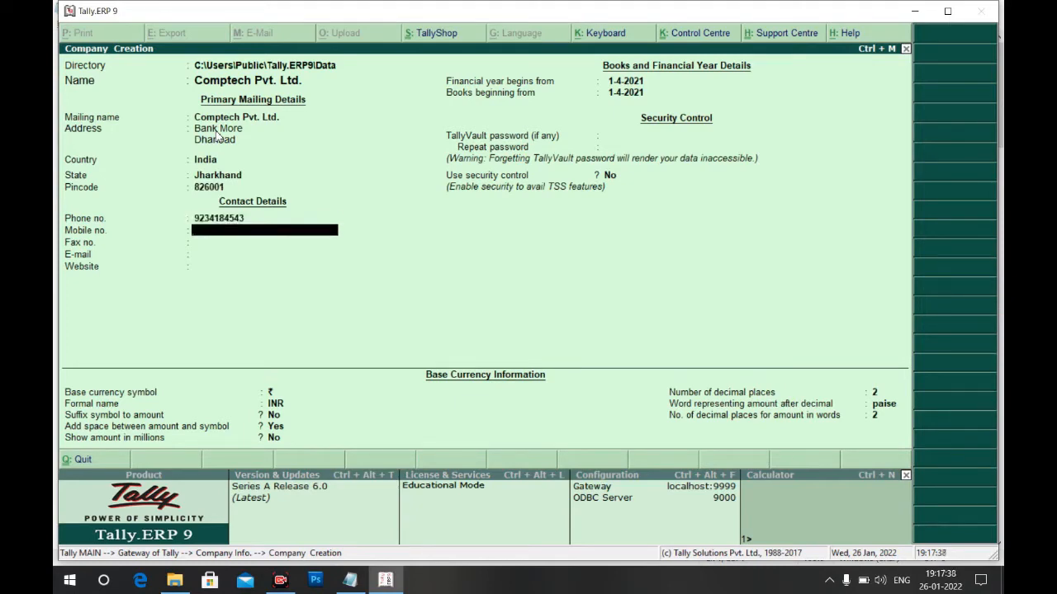
key(Up)
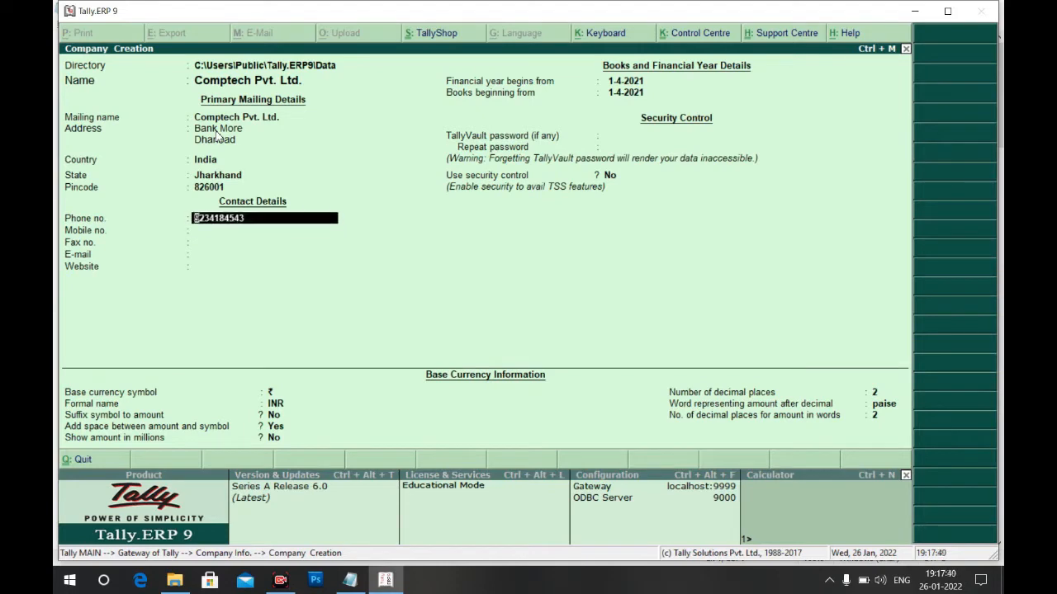
key(Delete)
key(Delete)
key(Delete)
key(Delete)
key(Delete)
key(Delete)
key(Delete)
key(Delete)
key(Delete)
key(Delete)
key(Return)
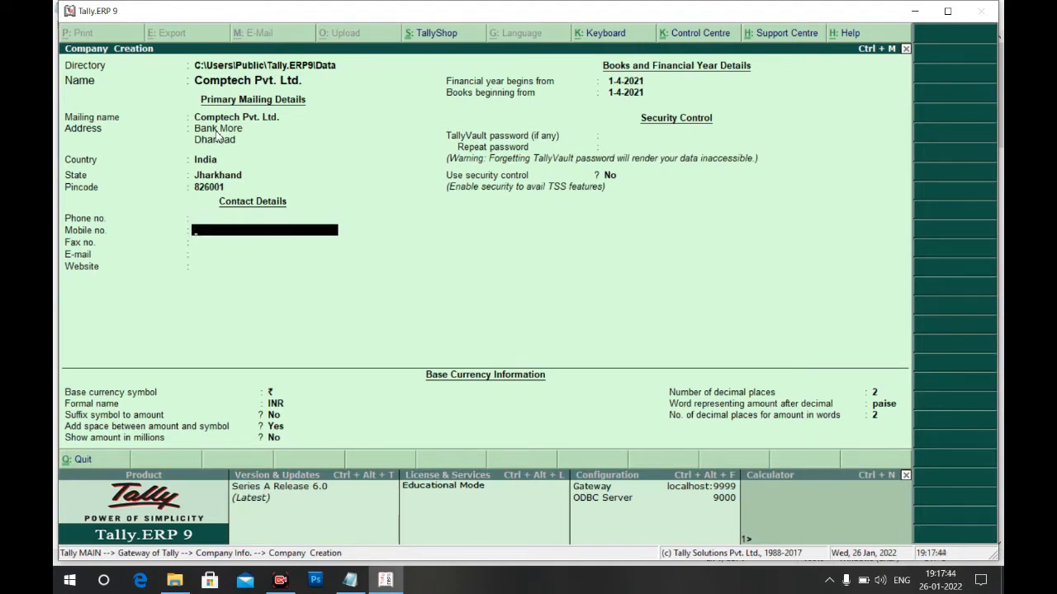
key(Return)
key(Return)
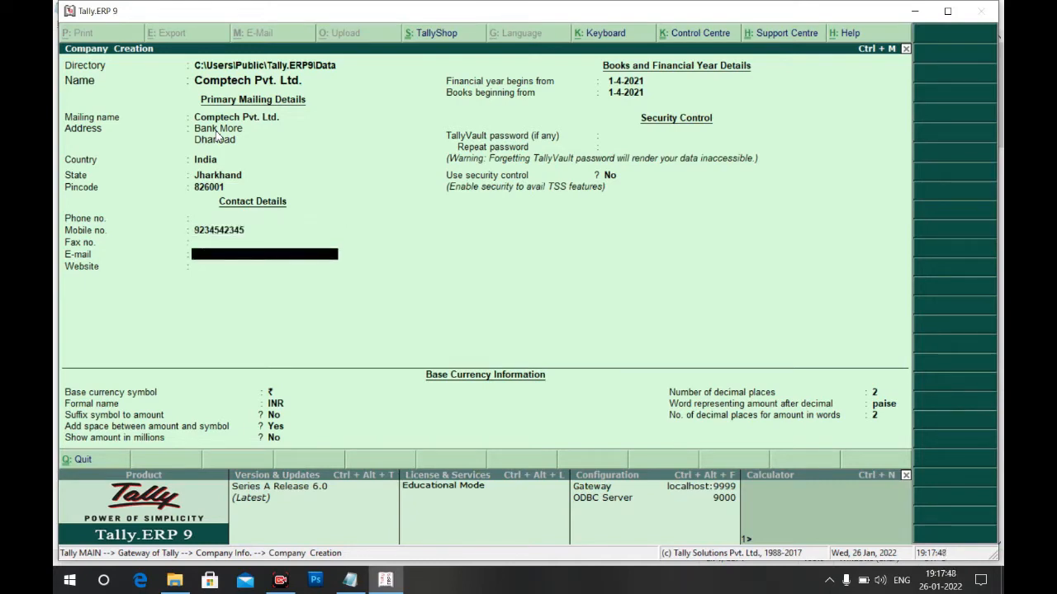
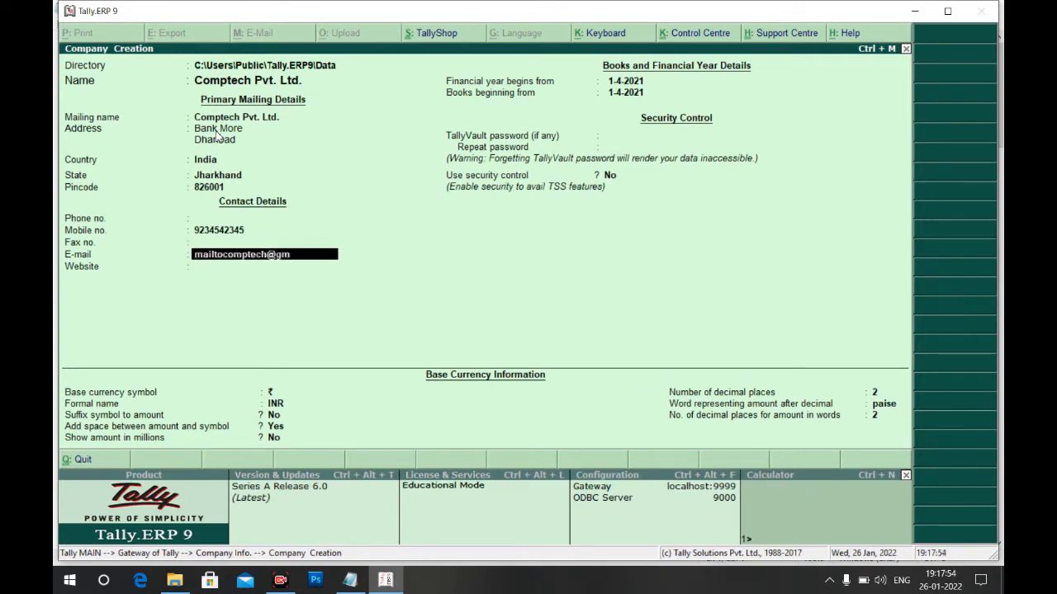
key(Return)
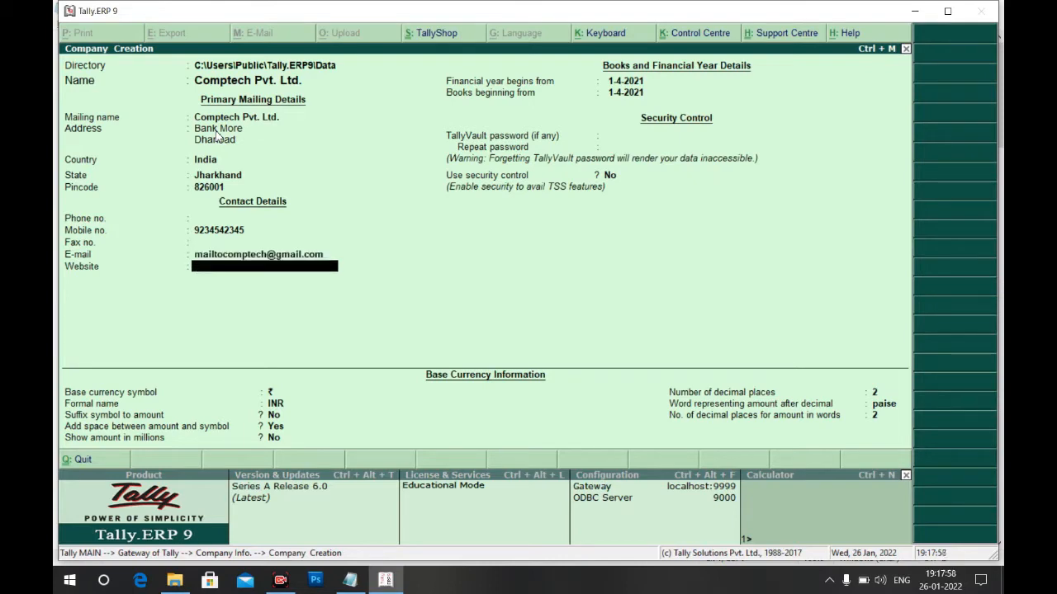
text(www.comptec)
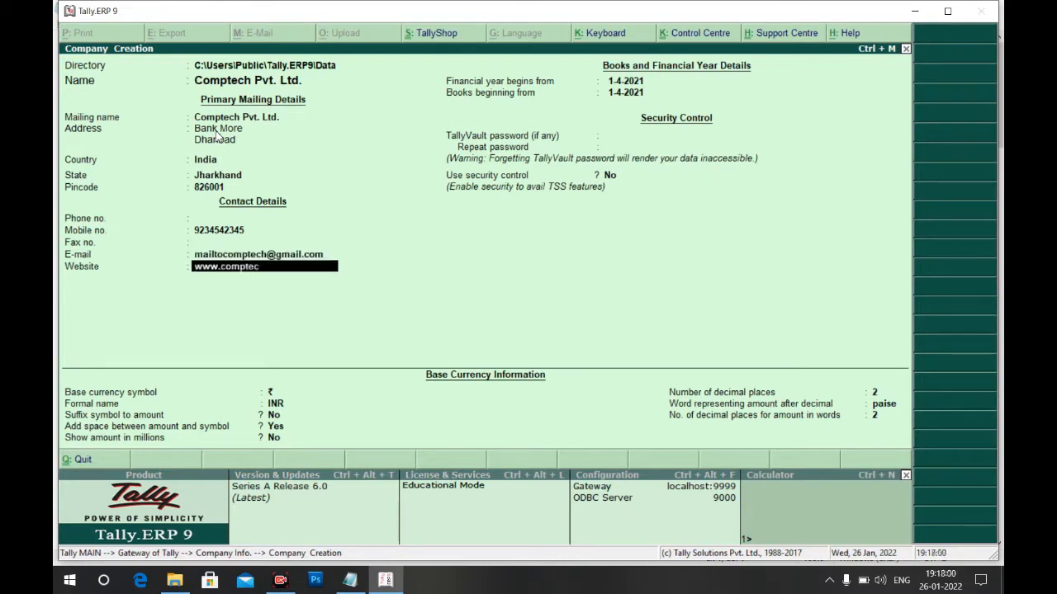
text(h.com)
key(Return)
key(Return)
key(Return)
key(Return)
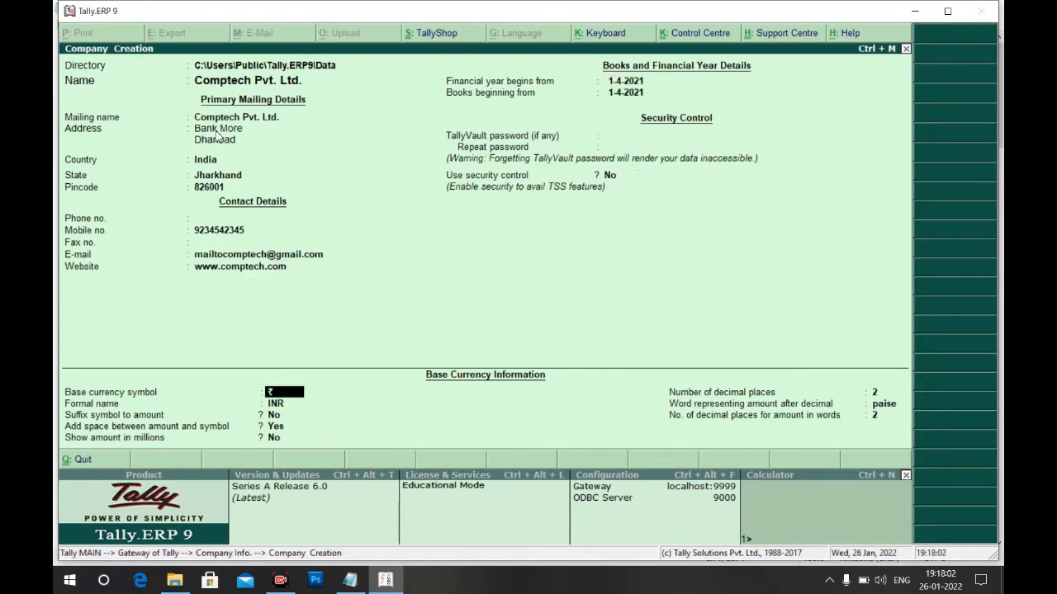
key(Return)
key(Return)
key(Return)
key(Return)
key(Return)
key(Return)
key(Return)
key(Return)
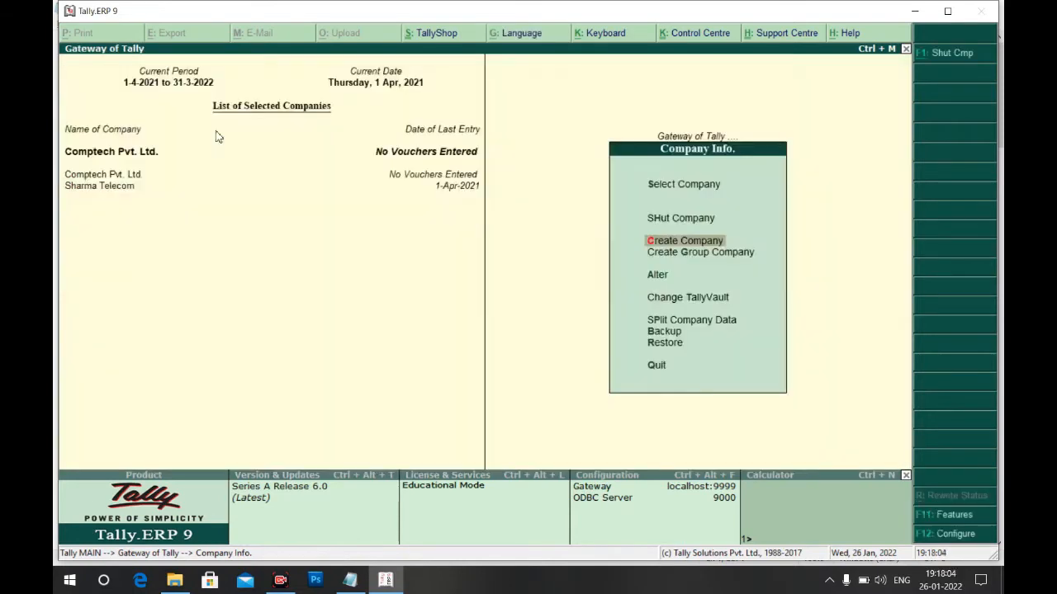
Create the Dhanbad godown under Primary
key(Escape)
key(alt+Tab)
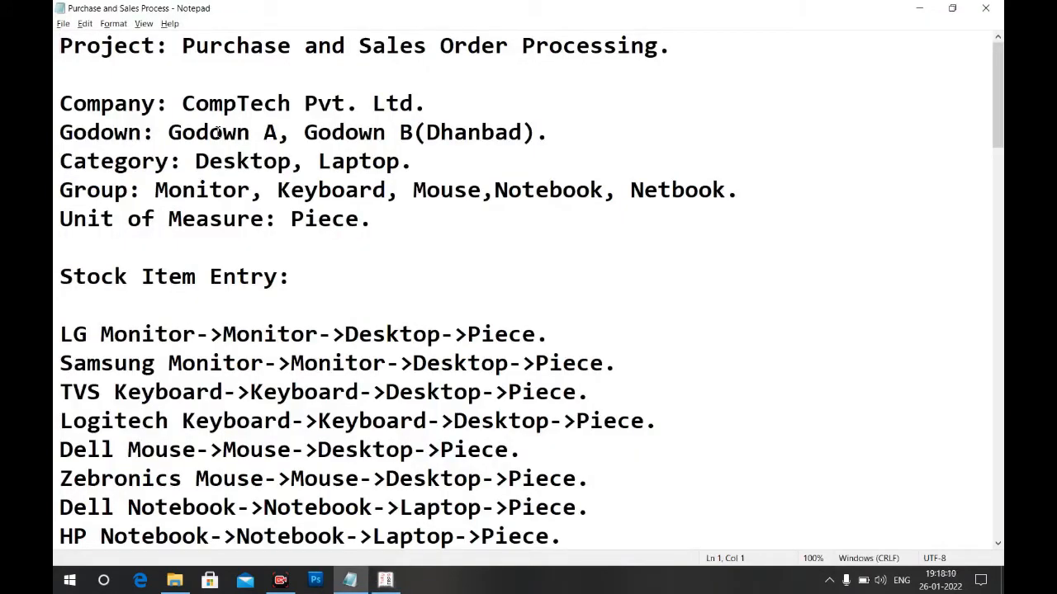
key(alt+Tab)
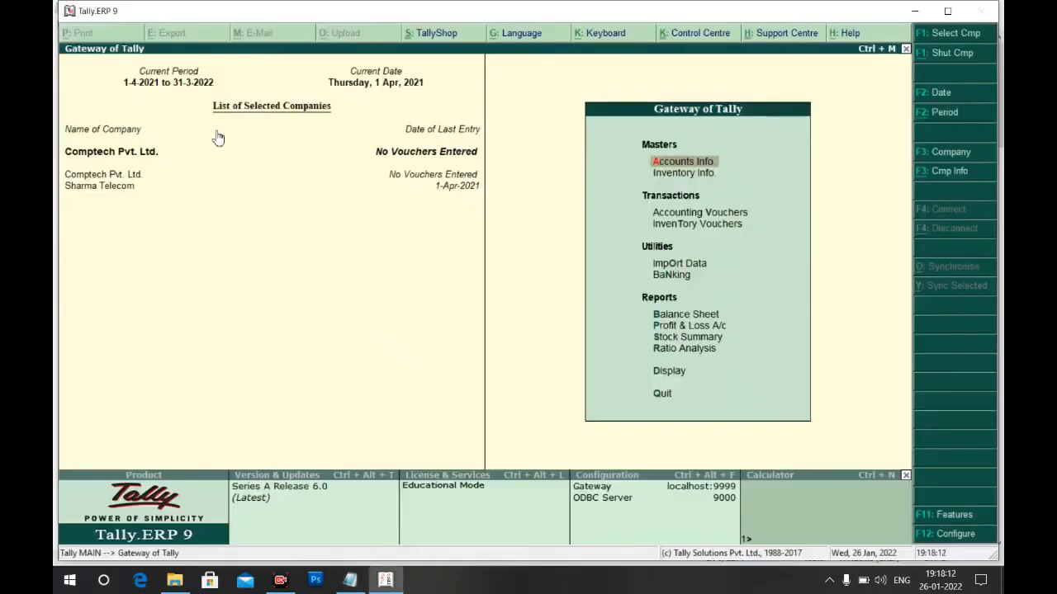
key(Down)
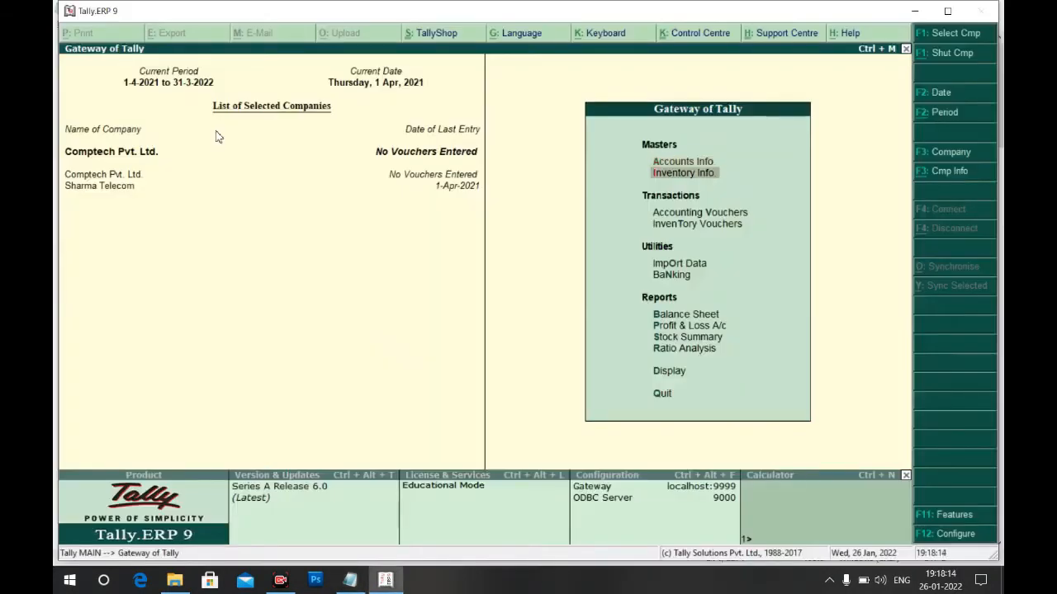
key(Return)
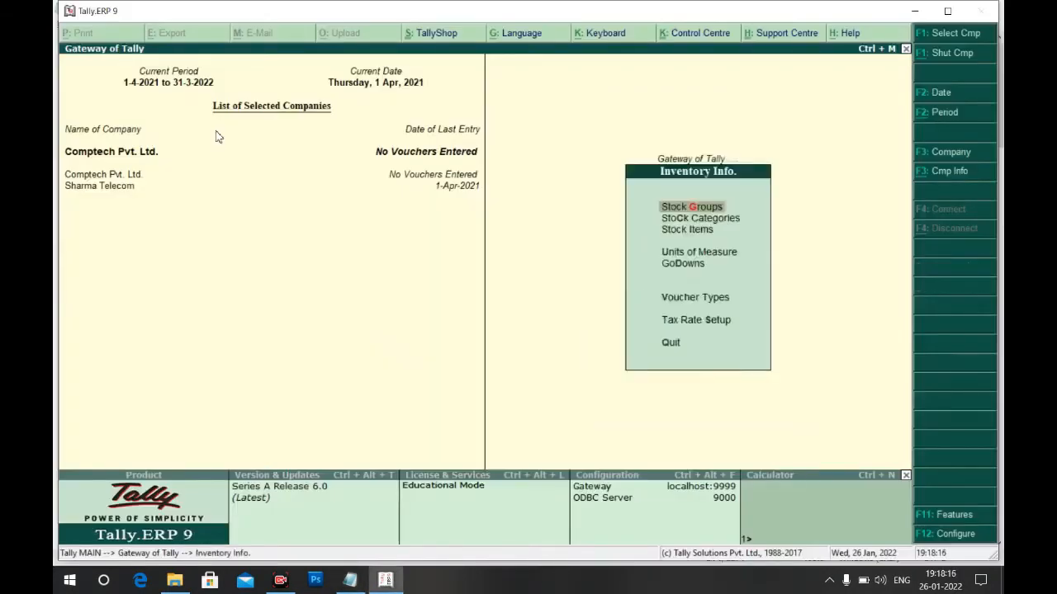
key(Down)
key(Down)
key(Down)
key(Down)
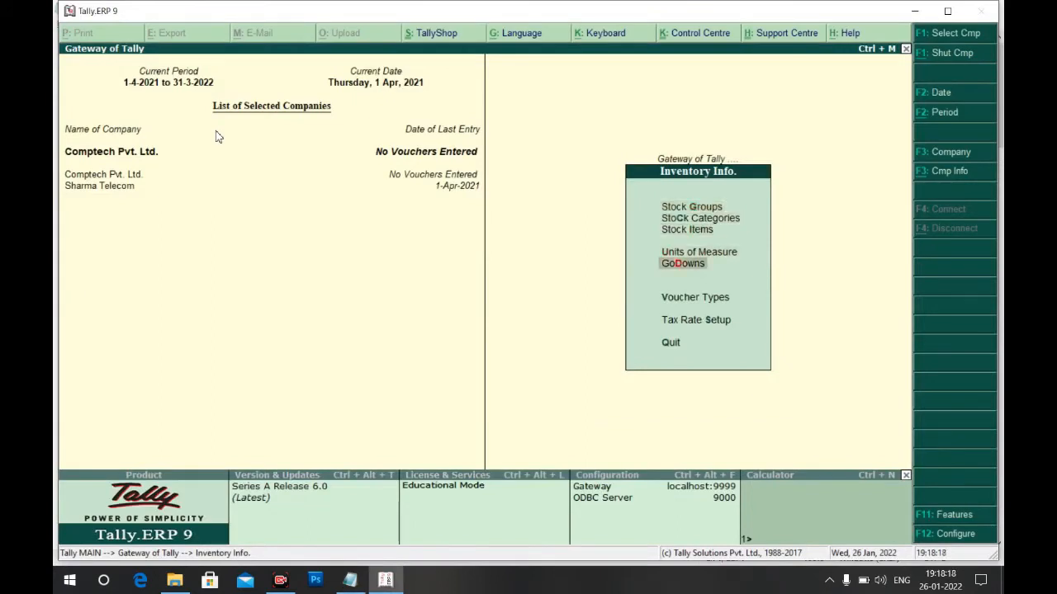
key(Return)
key(Return)
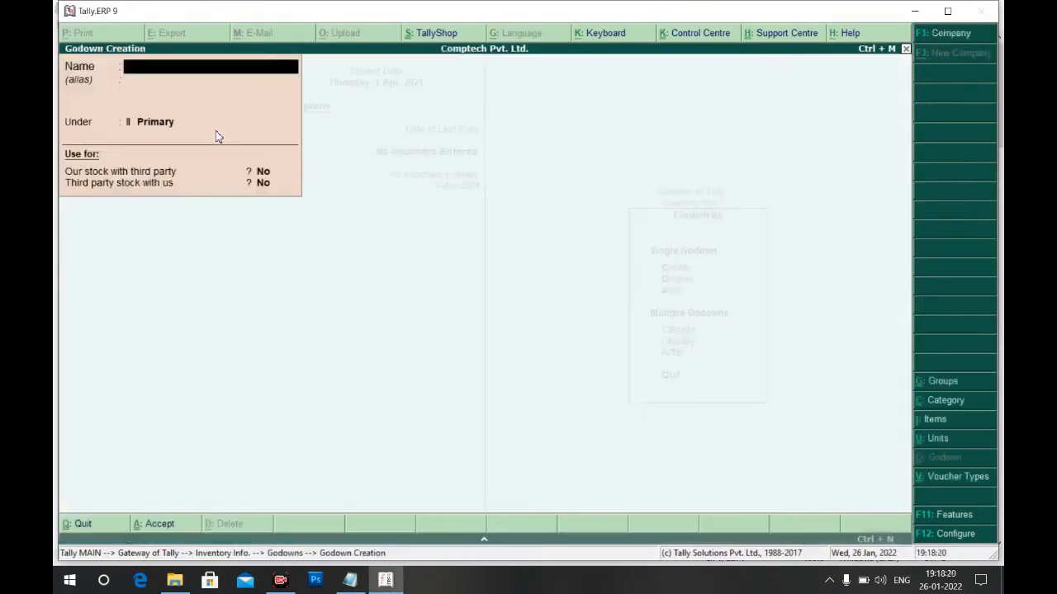
text(Dhanbad)
key(Return)
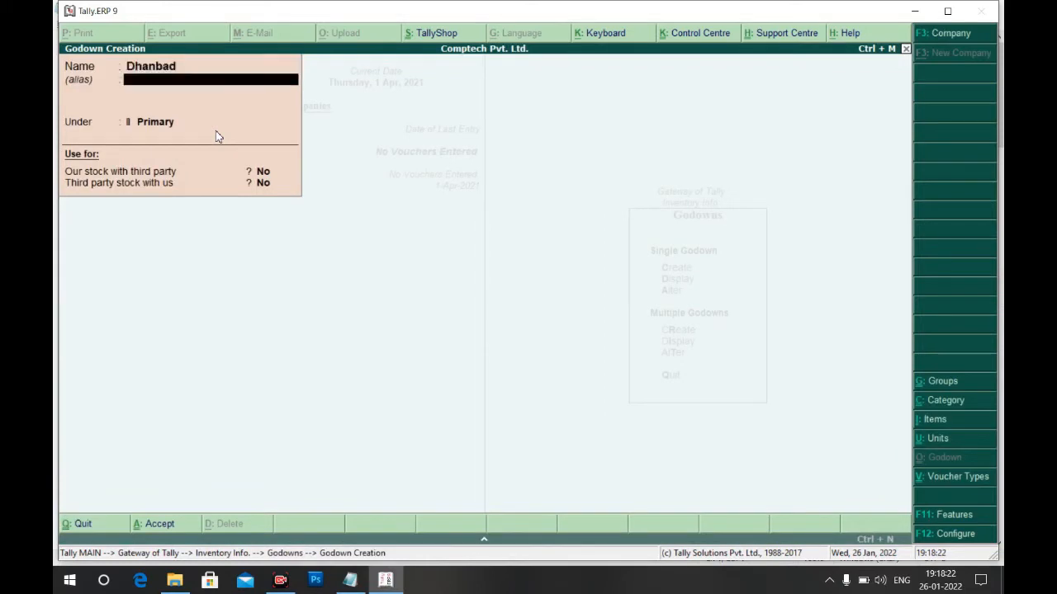
key(Return)
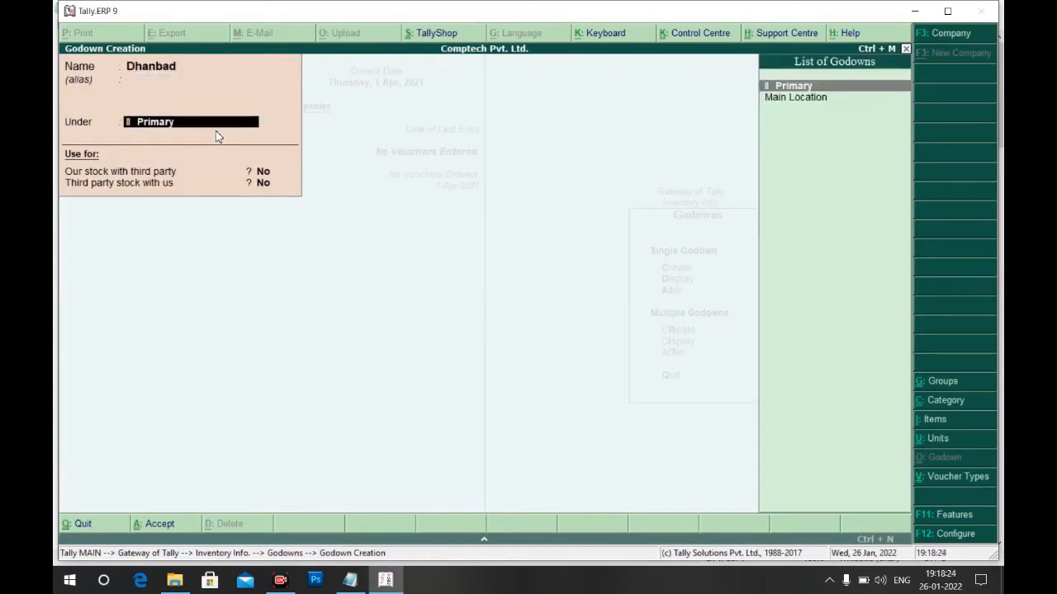
key(Return)
Create Godown A and Godown B under Dhanbad, then close godown creation
key(Return)
key(Return)
key(Return)
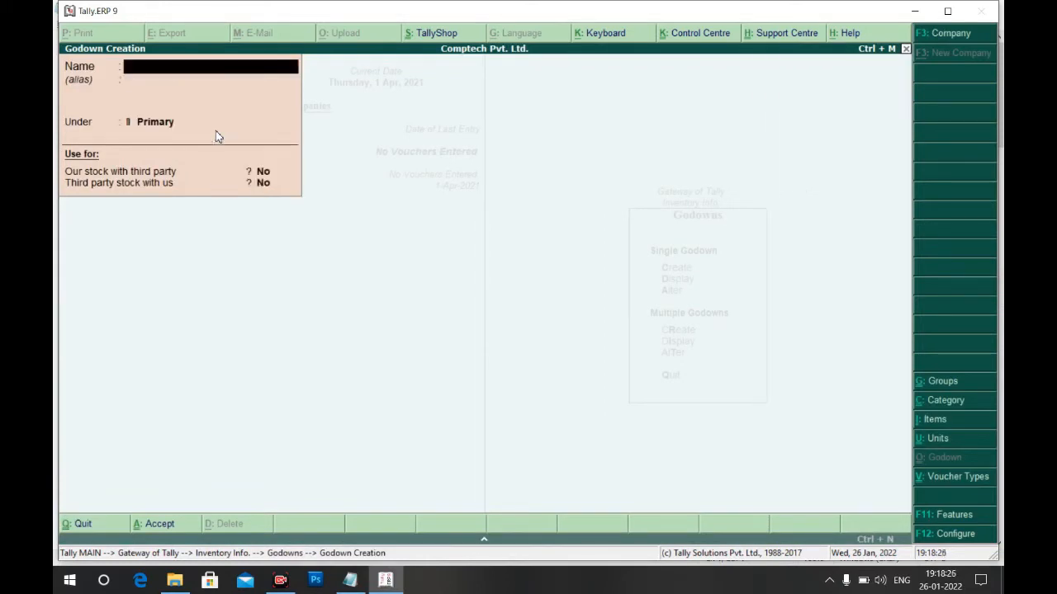
text(Godown A)
key(Return)
key(Down)
key(Return)
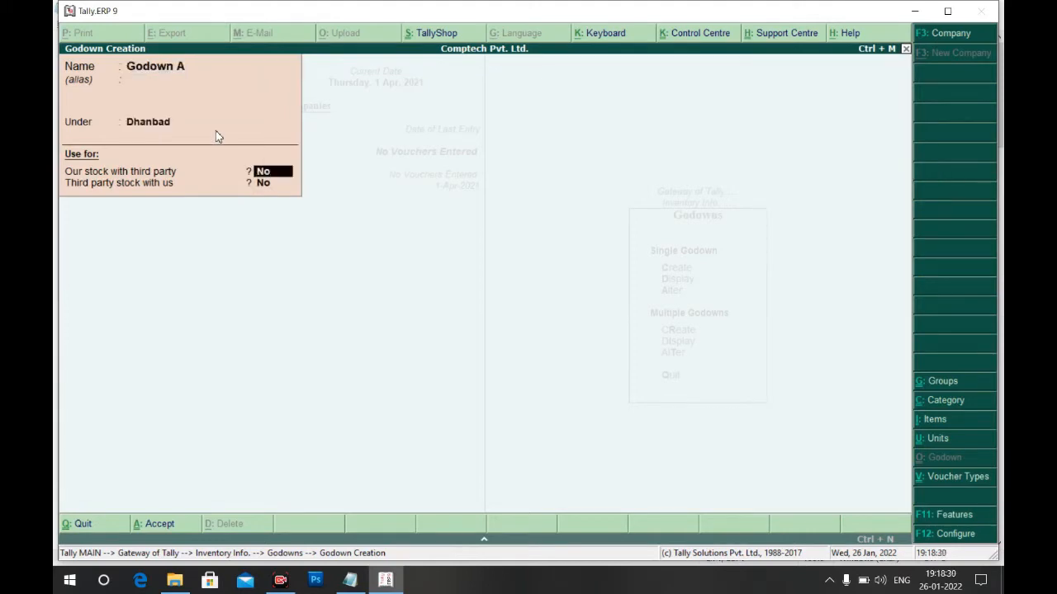
key(Return)
key(Return)
key(Return)
text(Godown B)
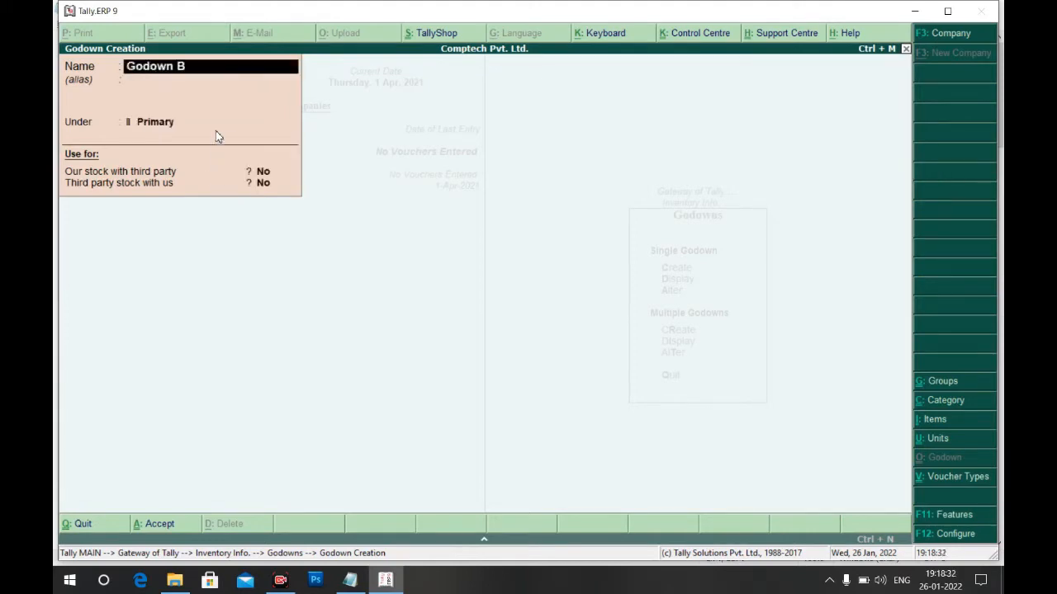
key(Return)
key(Return)
key(Down)
key(Return)
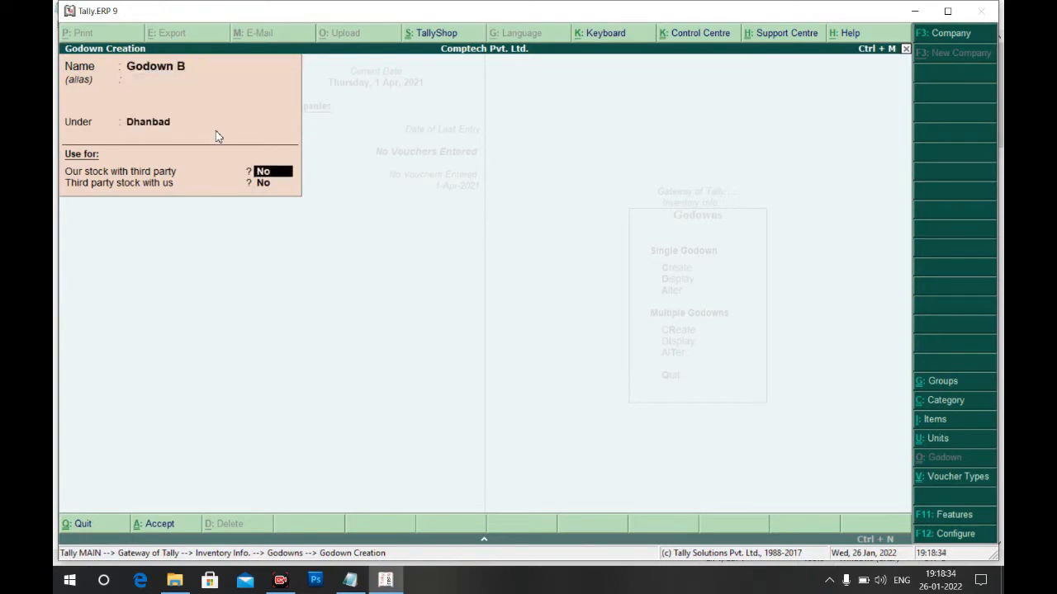
key(Return)
key(Return)
key(Return)
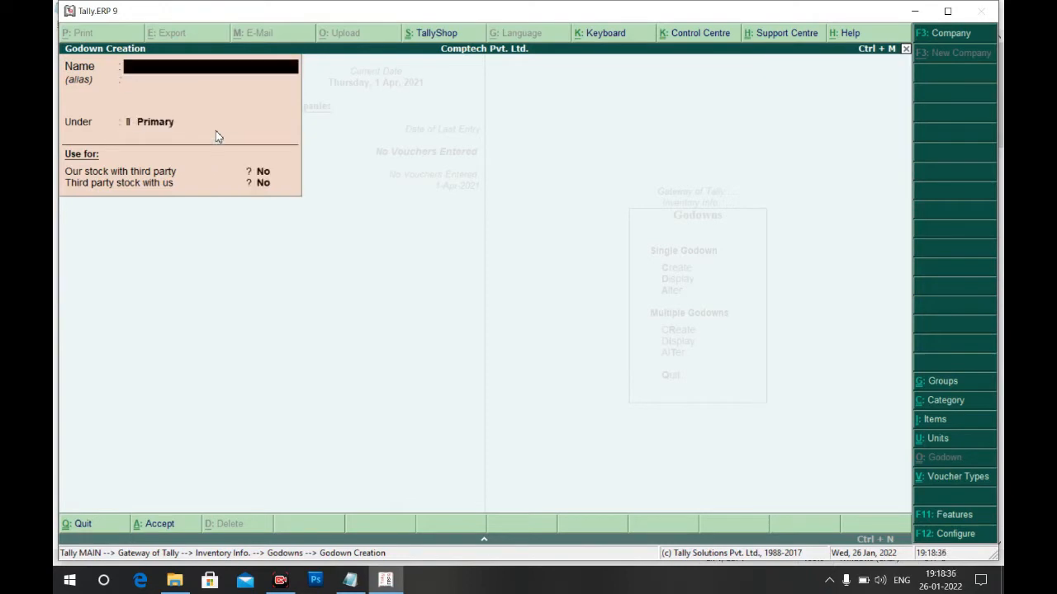
key(Escape)
key(Return)
key(Escape)
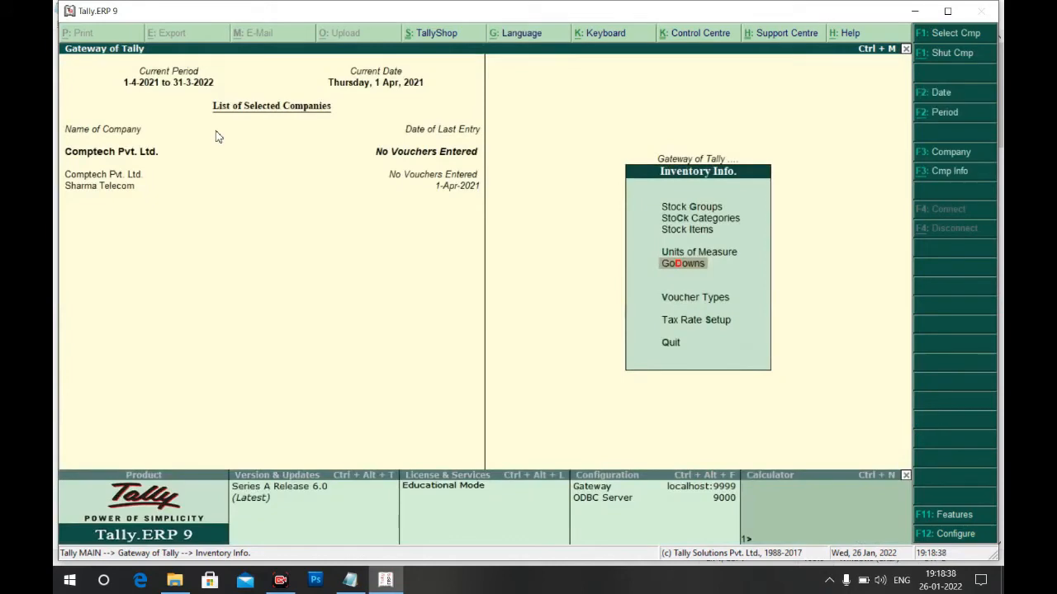
Create the stock category Desktop under Primary
key(Escape)
key(alt+Tab)
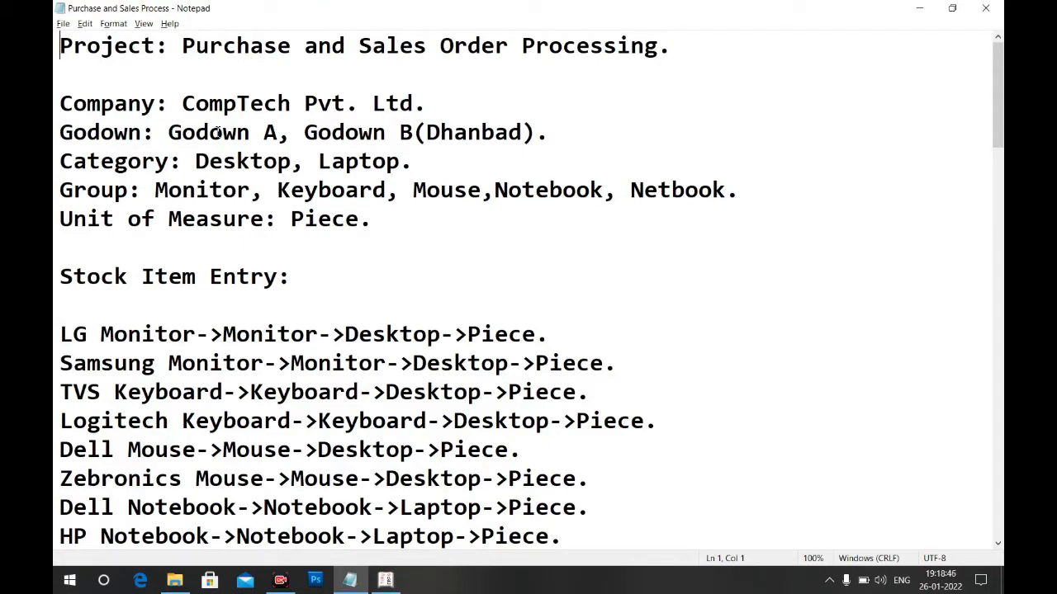
key(alt+Tab)
key(Down)
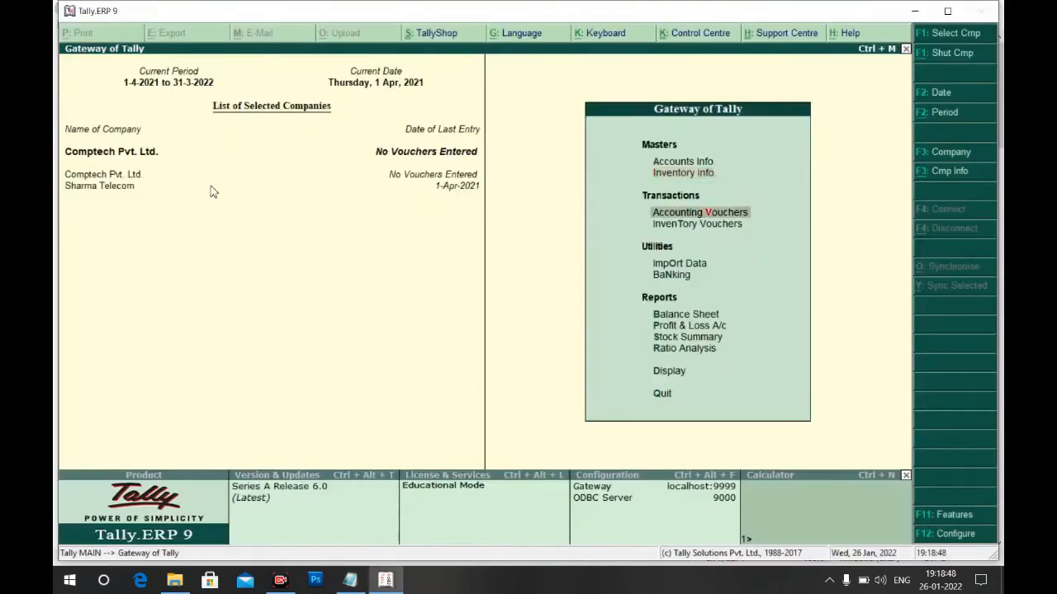
key(Up)
key(Return)
key(Down)
key(Return)
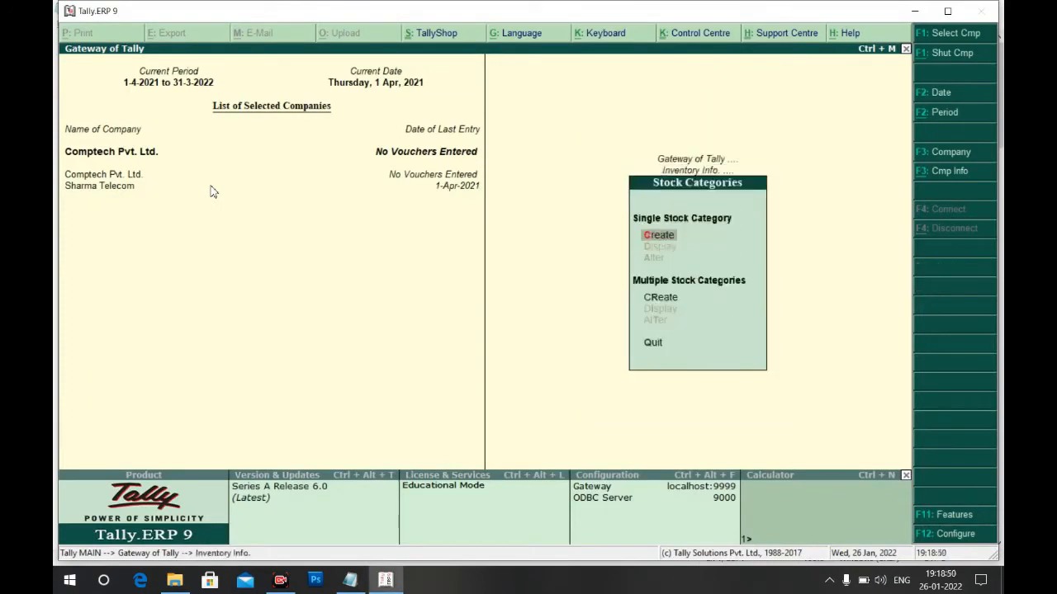
key(Return)
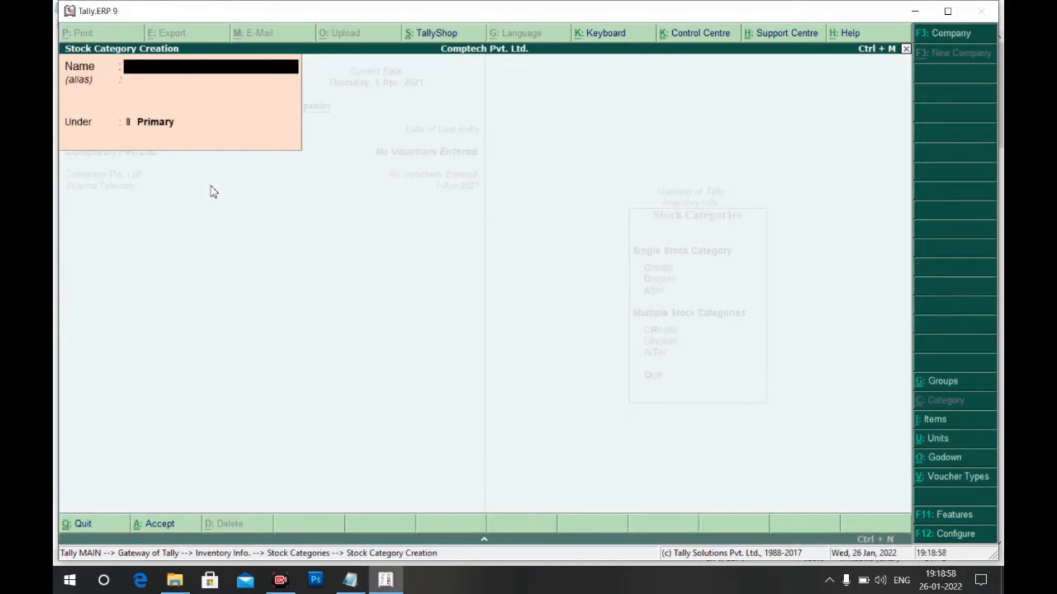
text(Desktop)
key(Return)
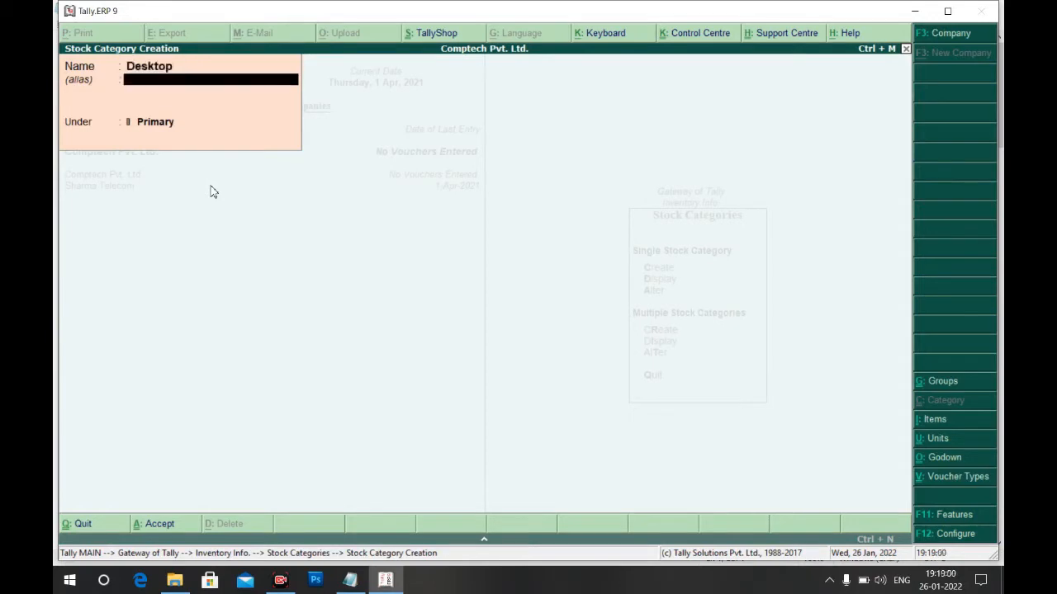
key(Return)
key(Return)
key(Return)
Add the Laptop stock category, then bring up a blank Stock Group Creation form
text(Laptop)
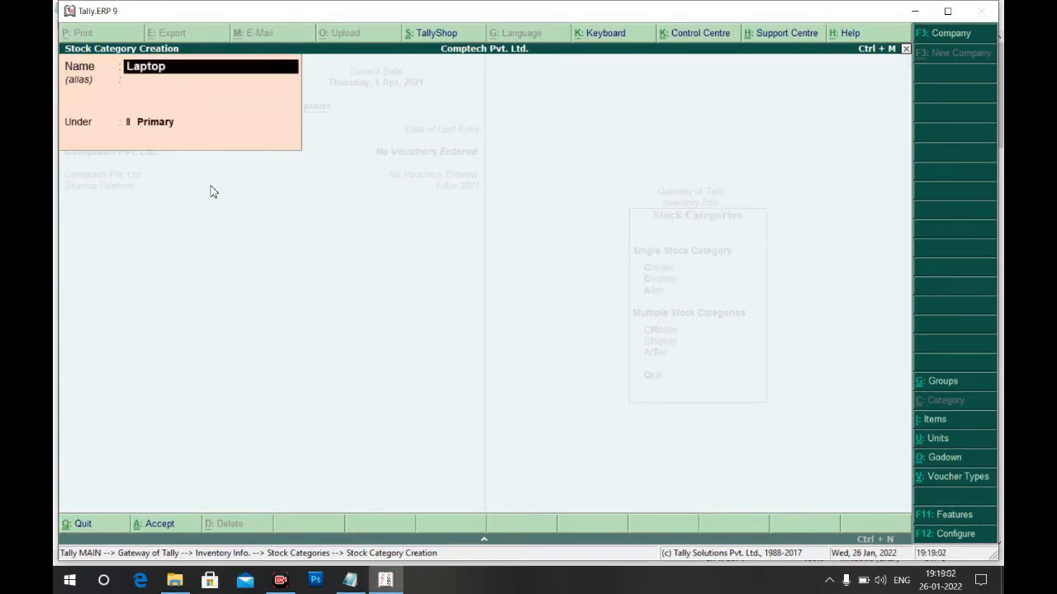
key(Return)
key(Return)
key(Return)
key(Return)
key(Escape)
key(Return)
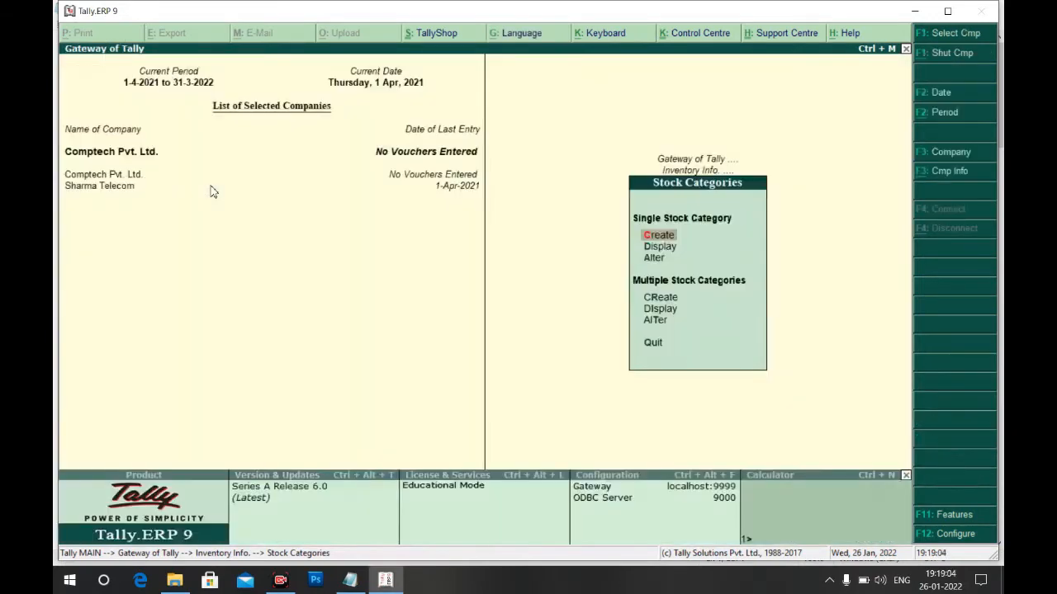
key(Escape)
key(Up)
key(Return)
key(Return)
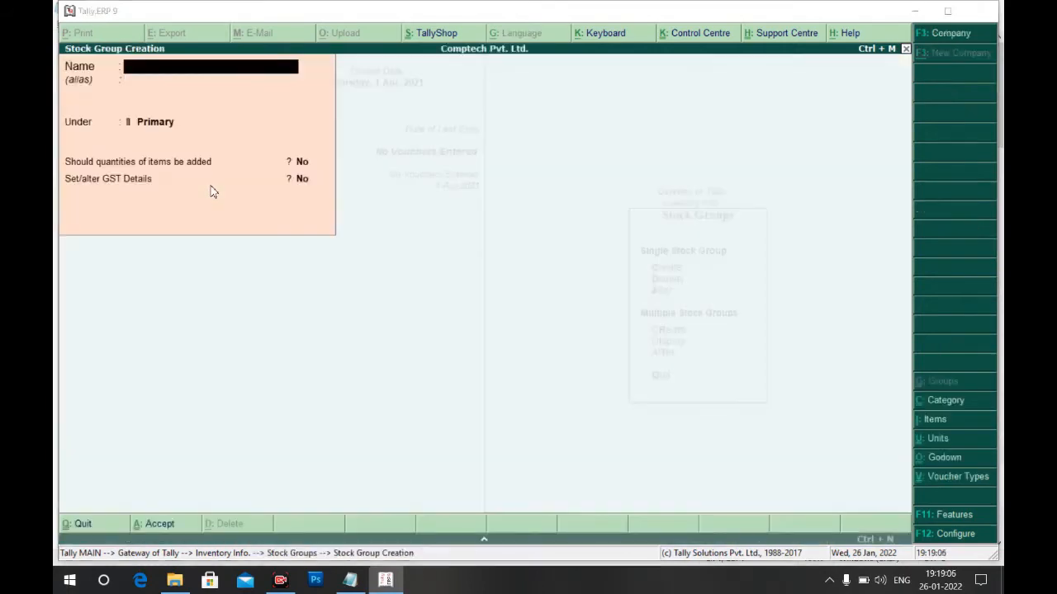
Create stock groups Monitor and Keyboard under Primary, adding item quantities
key(alt+Tab)
key(alt+Tab)
text(Mon)
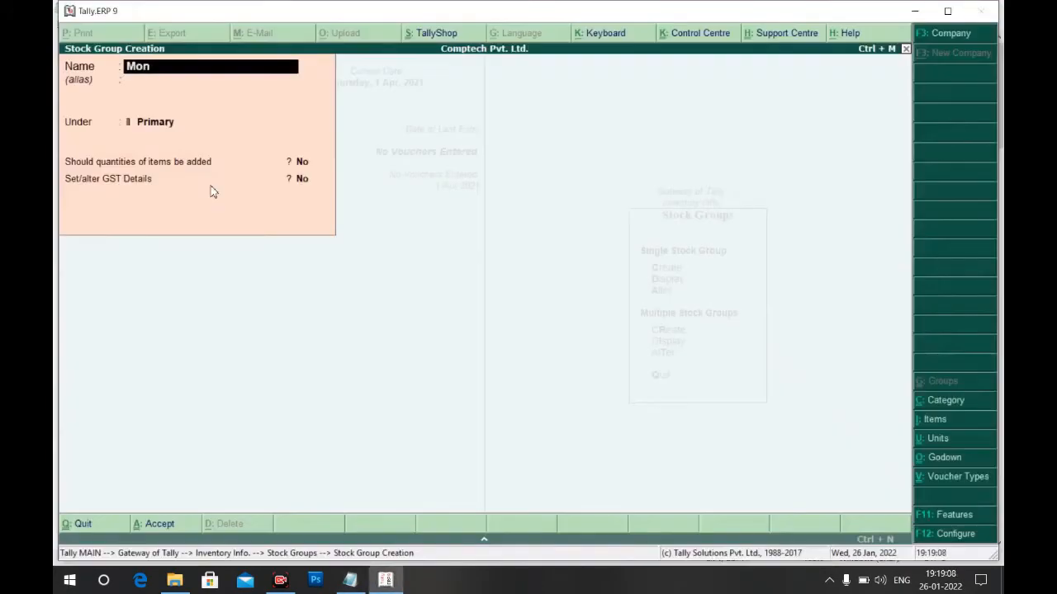
text(itor)
key(Return)
key(Return)
key(Return)
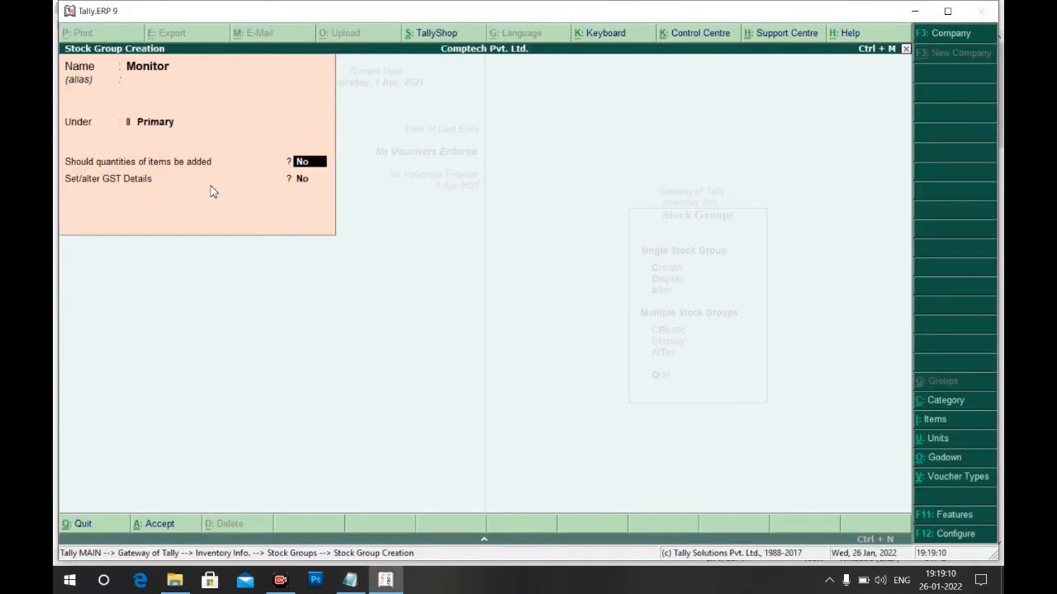
text(y)
key(Return)
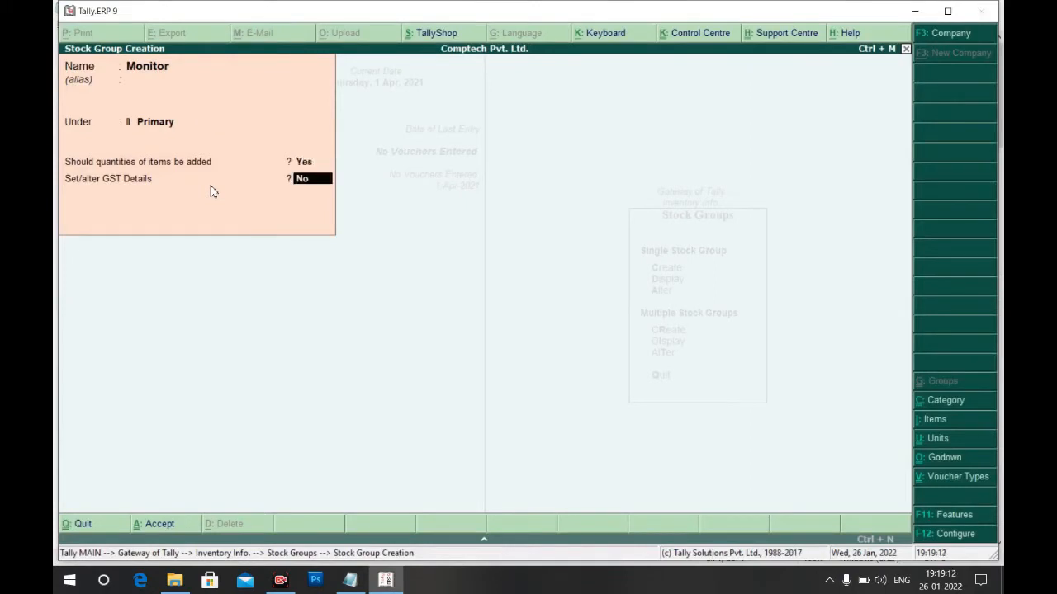
key(Return)
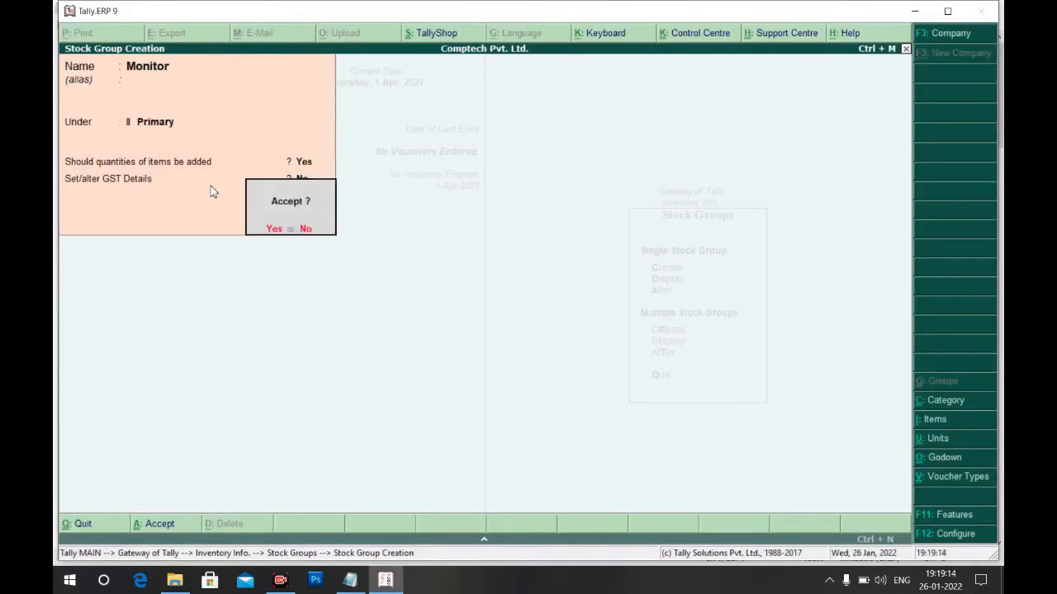
key(Return)
text(Keyboard)
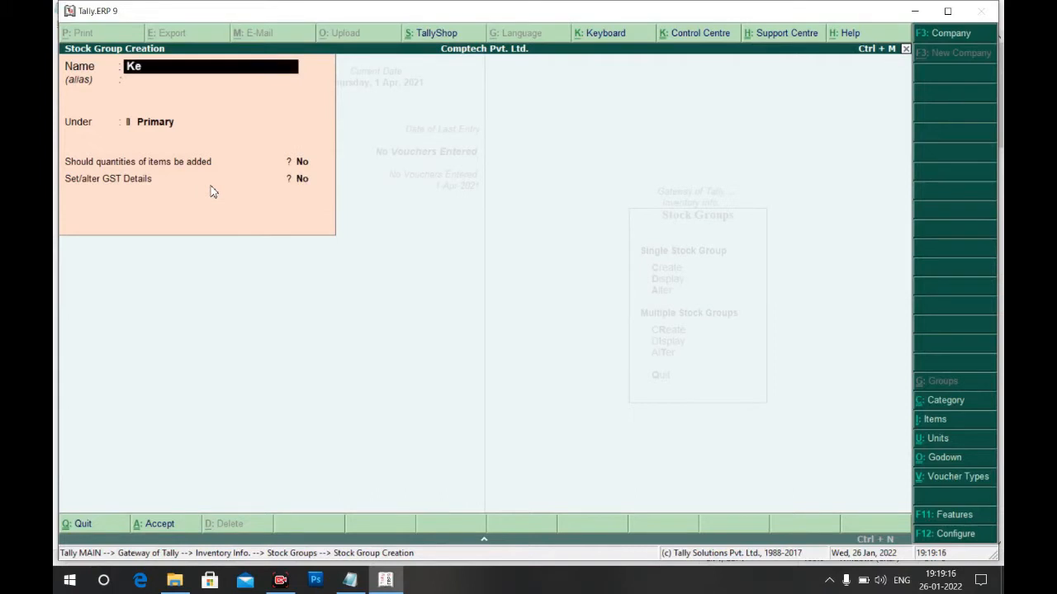
key(Return)
key(Return)
text(y)
key(Return)
key(Return)
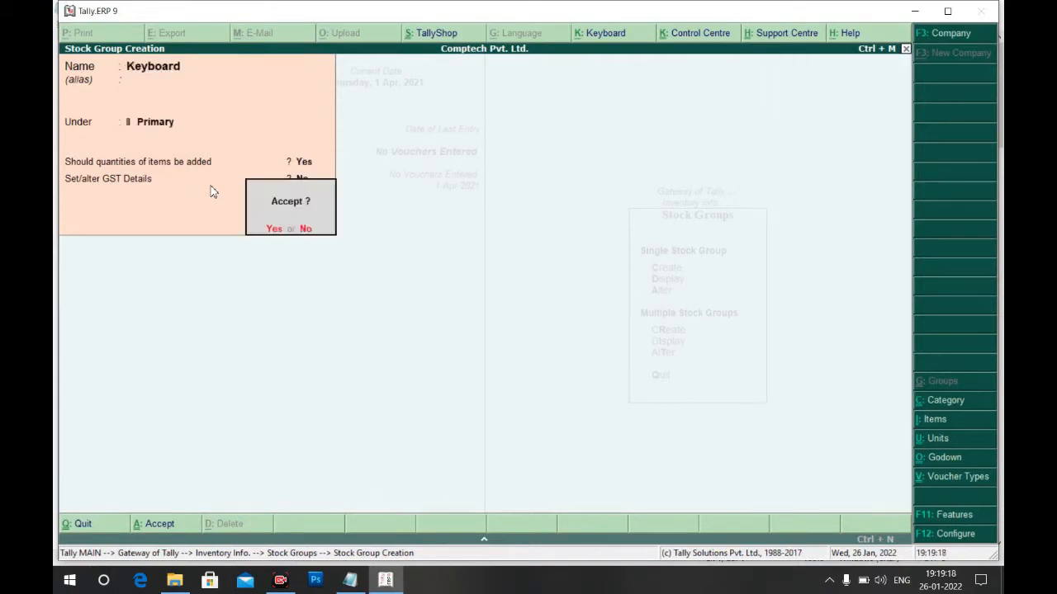
key(Return)
Create the Mouse and Netbook stock groups under Primary with quantities added
text(Mouse)
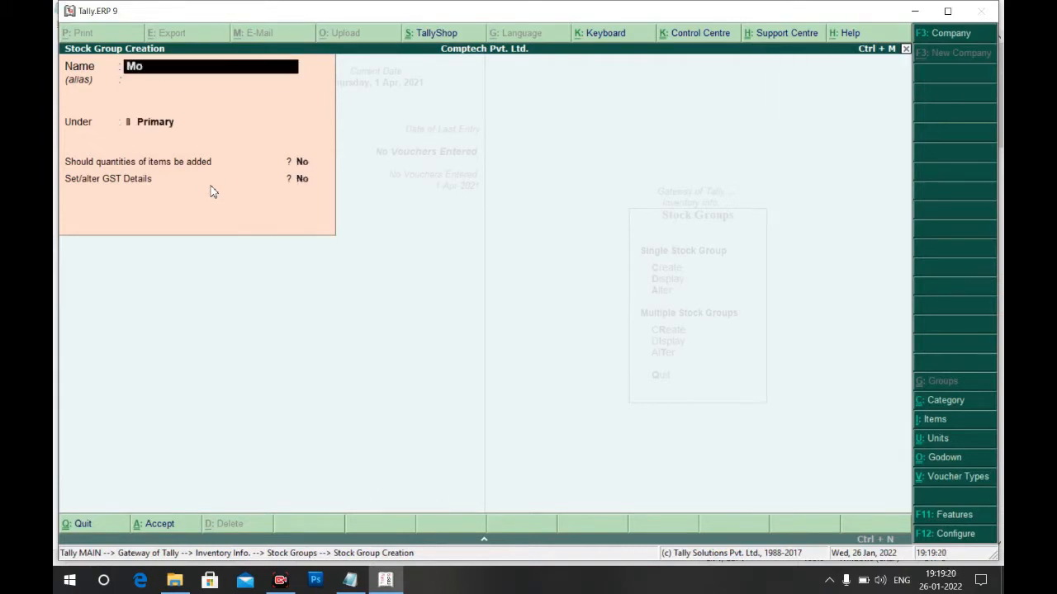
key(Return)
key(Return)
text(y)
key(Return)
key(Return)
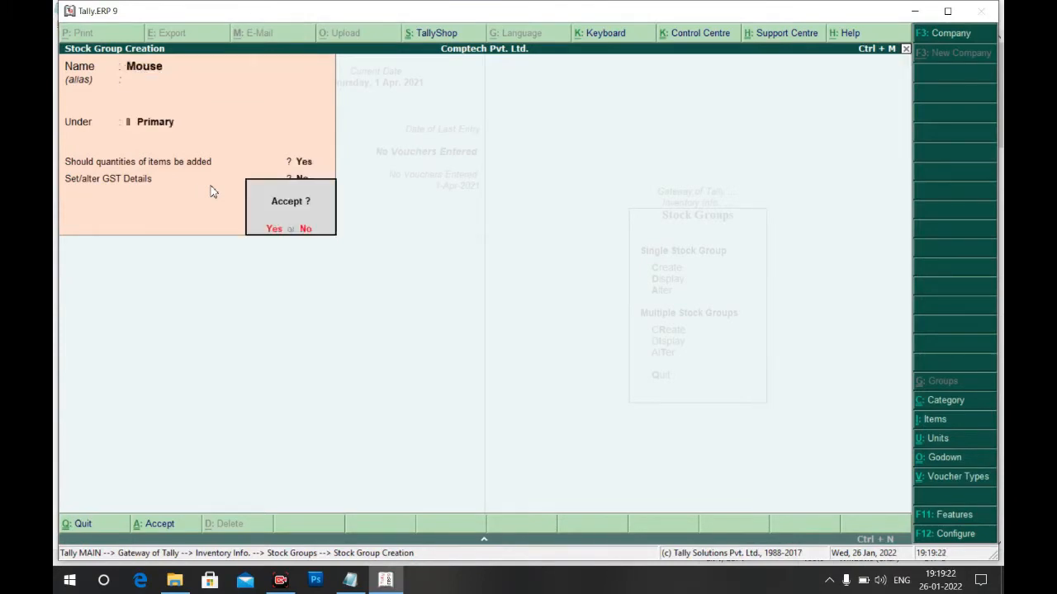
key(Return)
key(alt+Tab)
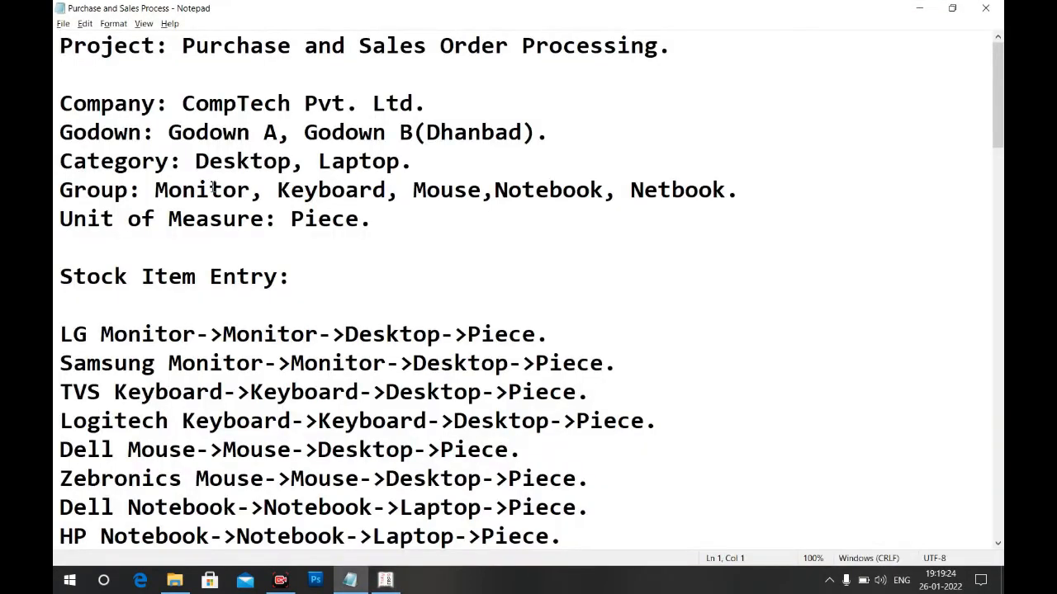
key(alt+Tab)
text(Netbook)
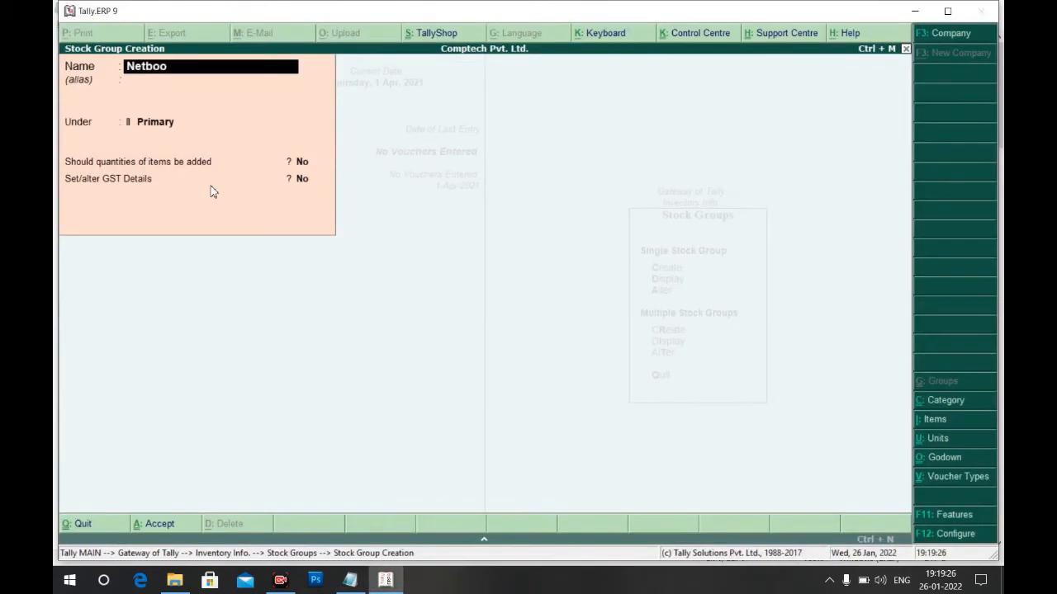
key(Return)
key(Return)
key(y)
key(Return)
key(Return)
Enter the Notebook stock group under Primary with item quantities set to Yes
text(yNot)
text(ebook)
key(Return)
key(Return)
text(y)
key(Return)
key(Return)
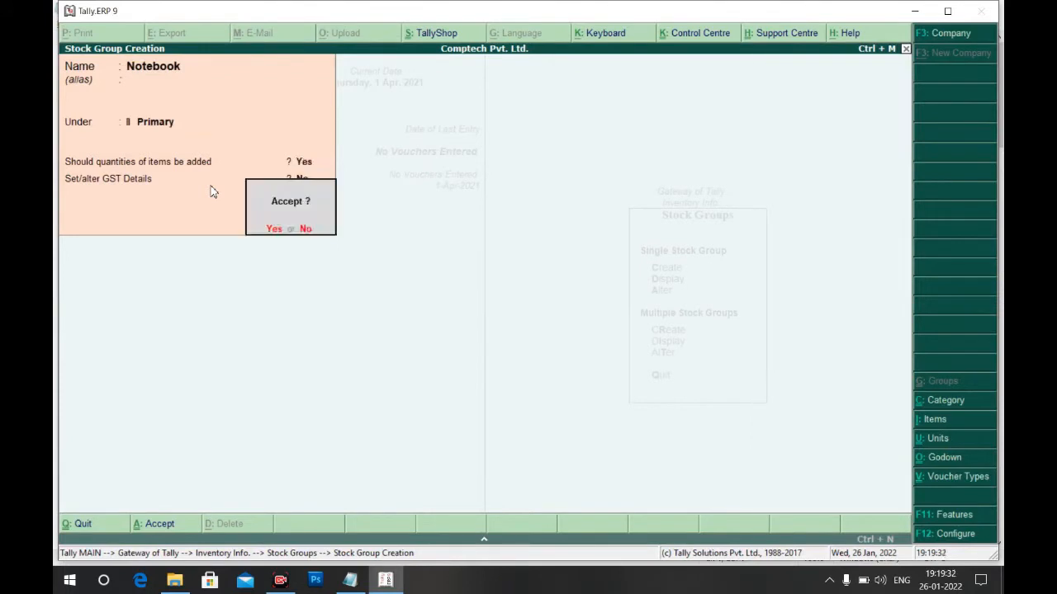
key(y)
key(Escape)
Save the Notebook group and create the simple unit of measure Piece
key(y)
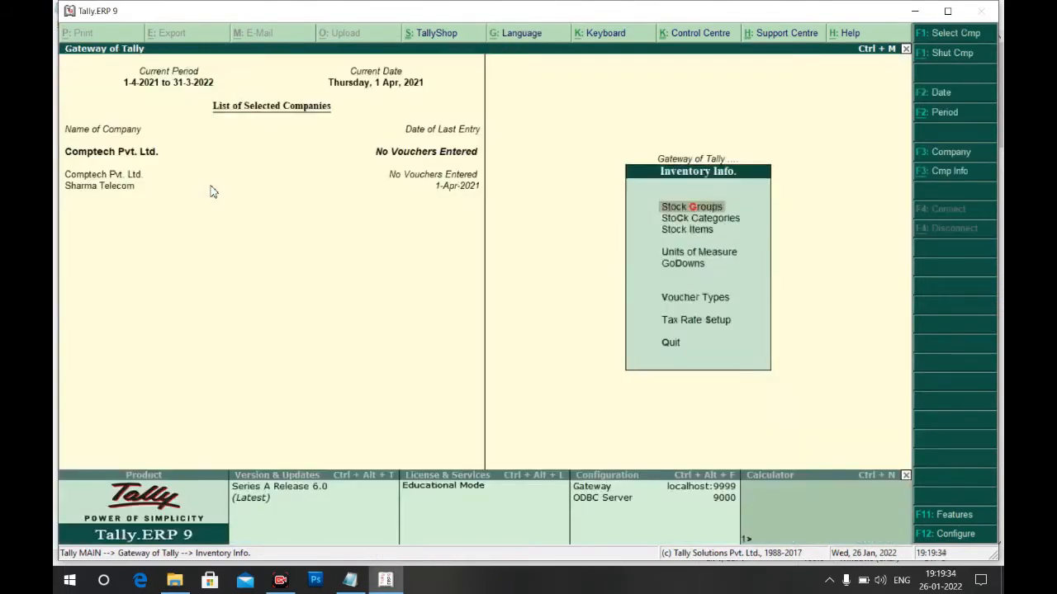
key(Escape)
key(Return)
key(Down)
key(Down)
key(Down)
key(Return)
key(Return)
key(alt+Tab)
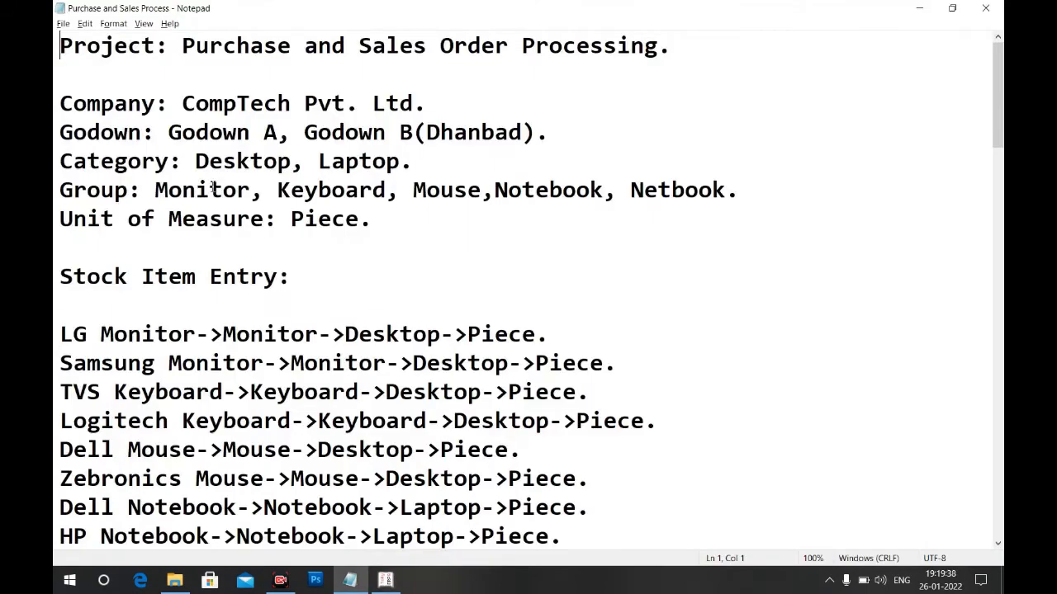
key(alt+Tab)
text(Piece)
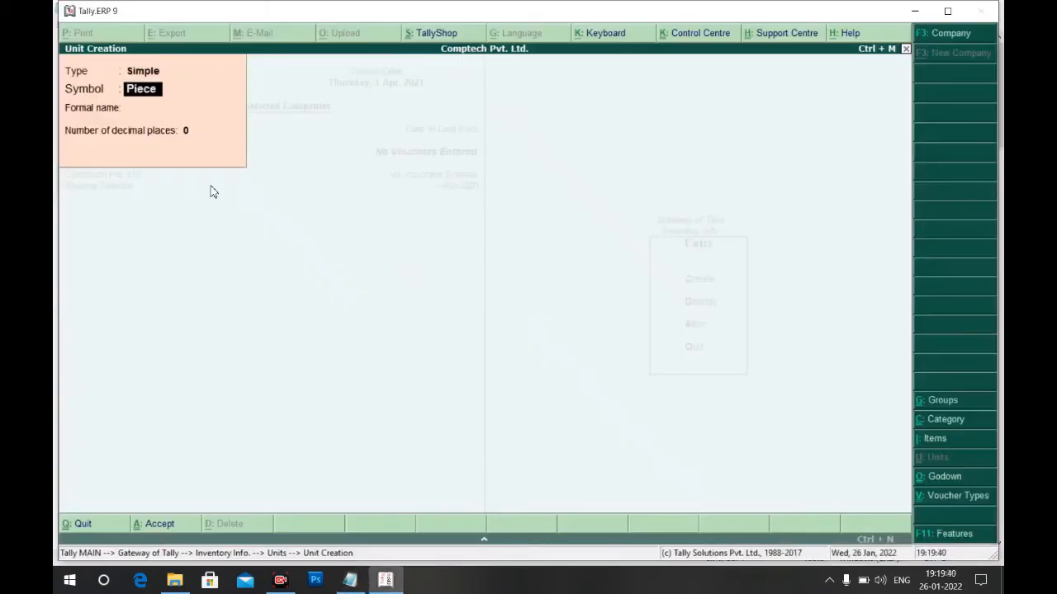
key(Return)
key(Return)
key(Return)
key(Return)
key(Escape)
key(Escape)
key(Escape)
Review the stock item list and Sundry Creditors suppliers in the Notepad project notes
key(alt+Tab)
key(Down)
key(Down)
key(Down)
key(Down)
key(Down)
key(Down)
key(Down)
key(Down)
key(Down)
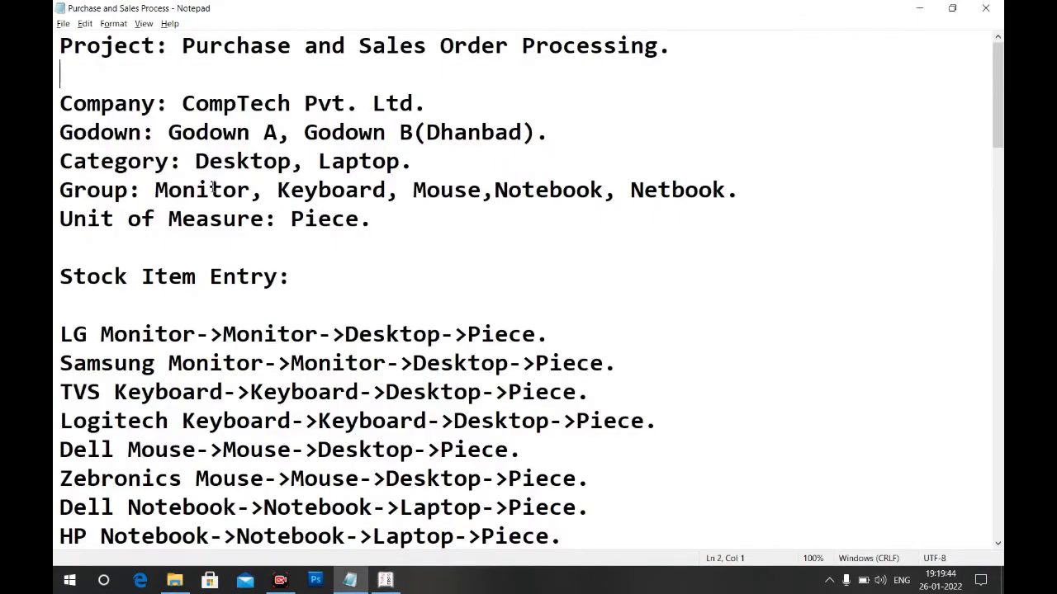
key(Down)
key(Down)
key(Down)
key(Down)
key(Down)
key(Down)
key(Down)
key(Down)
key(Down)
key(Down)
key(Down)
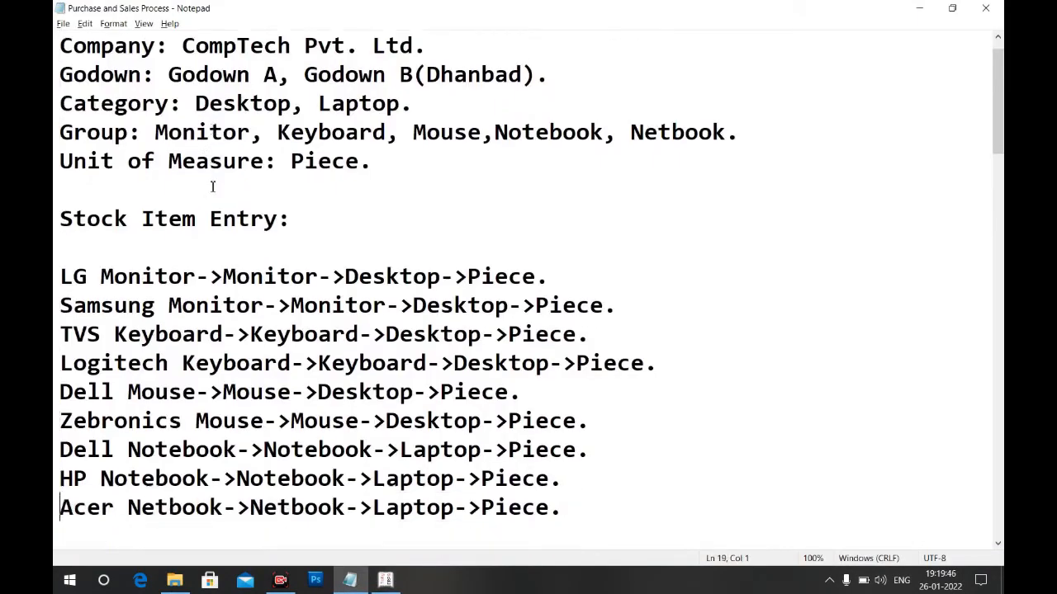
key(Down)
key(Down)
key(Down)
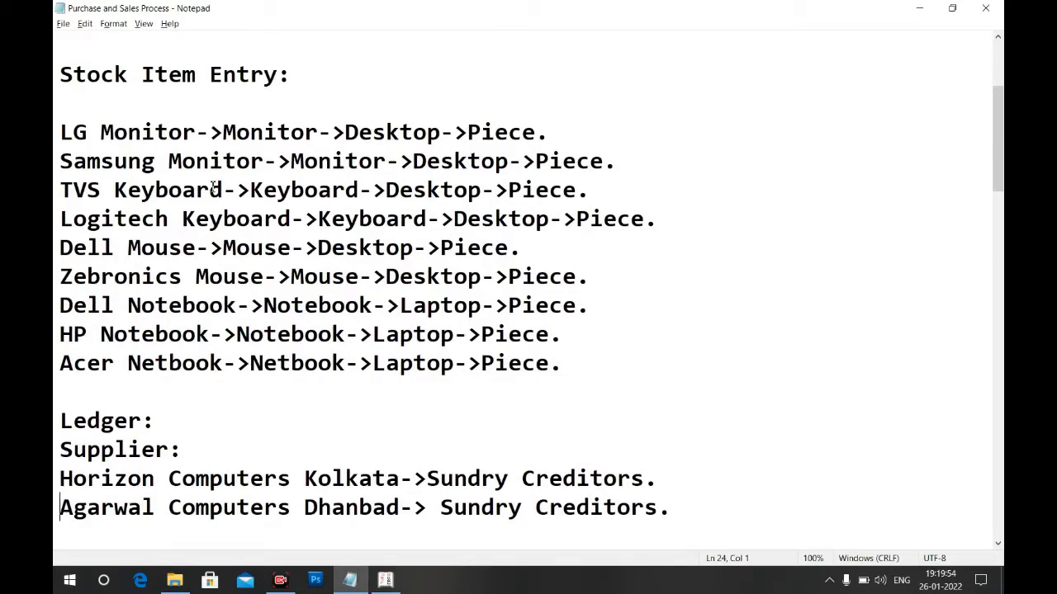
Return to Tally and open a new Stock Item Creation form under Inventory Info
key(alt+Tab)
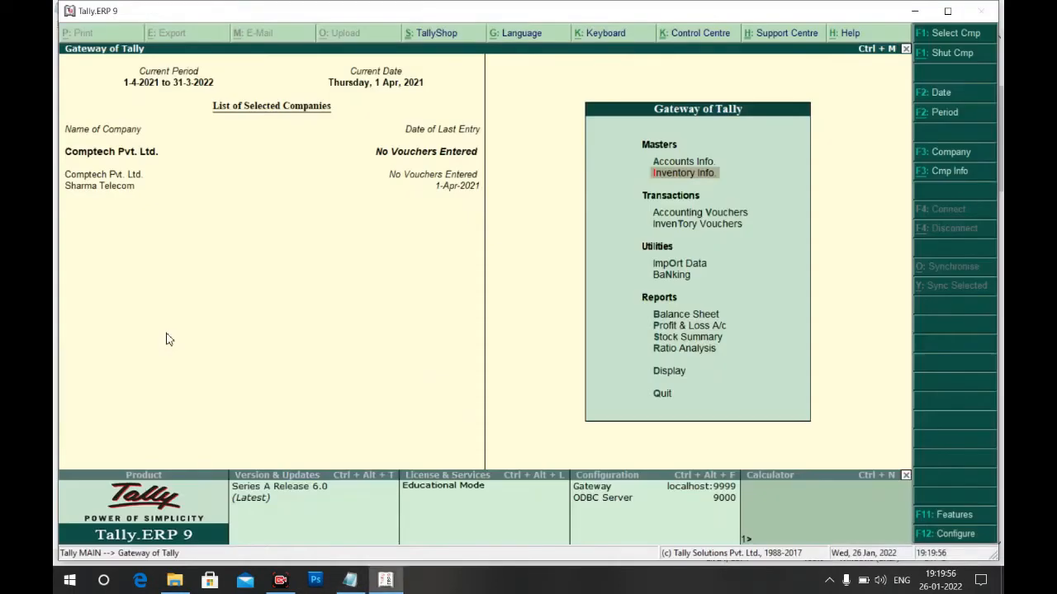
key(Up)
key(Return)
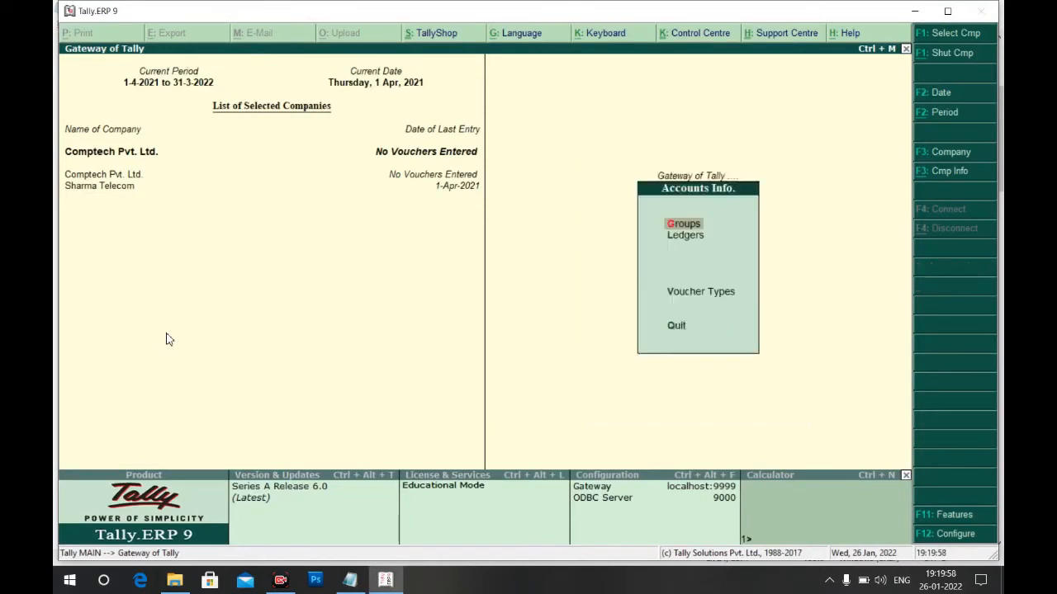
key(Escape)
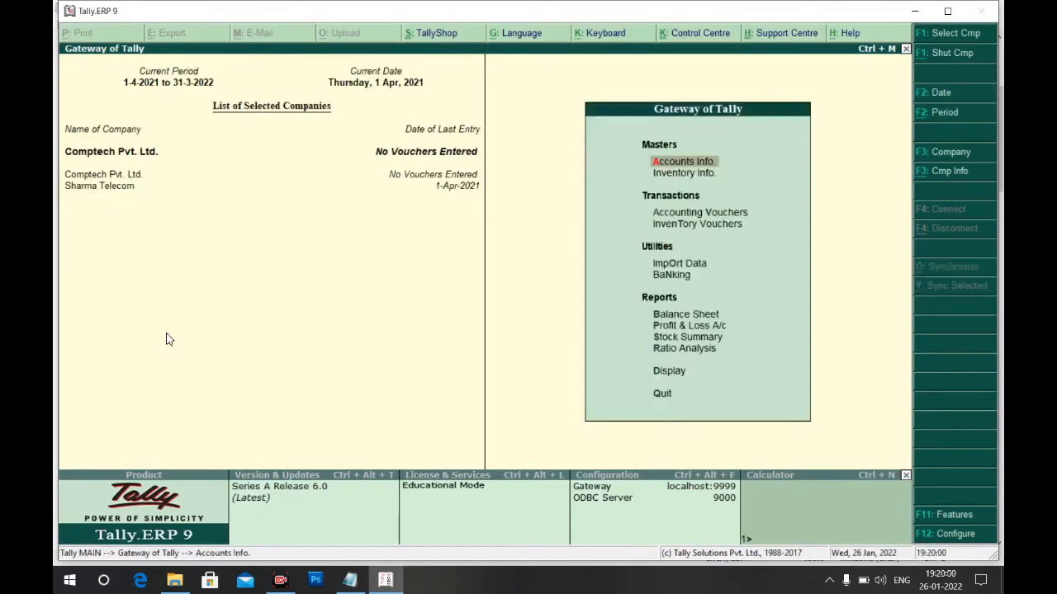
key(Escape)
key(Return)
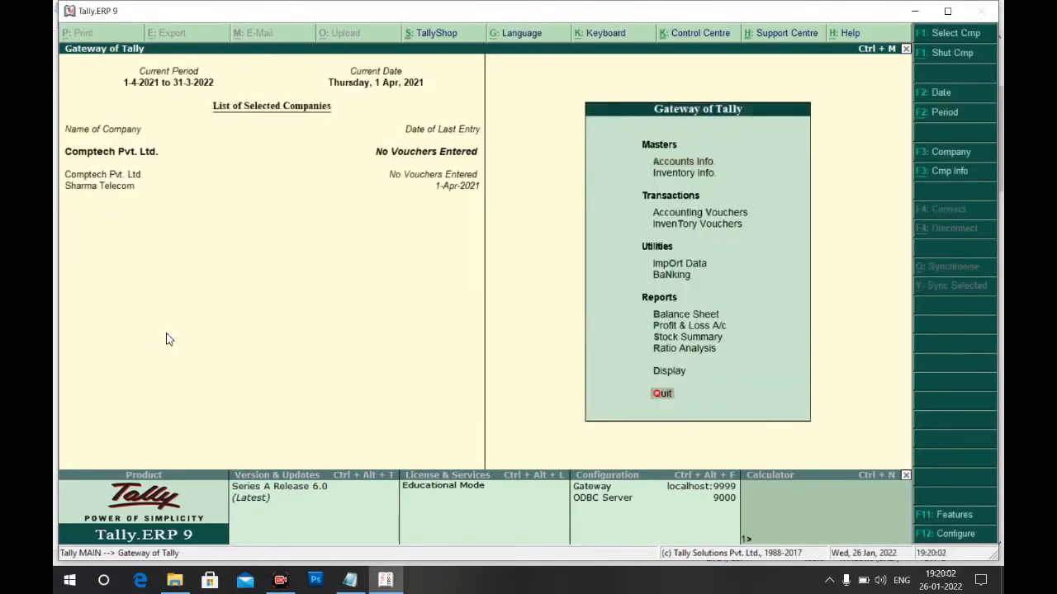
key(Up)
key(Up)
key(Down)
key(Down)
key(Down)
key(Down)
key(Return)
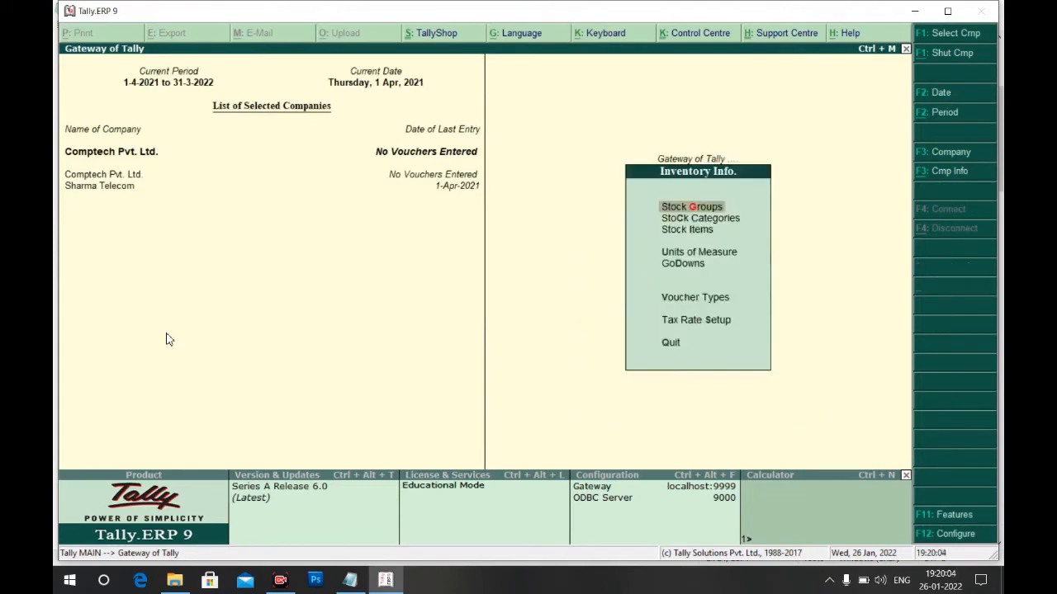
key(Down)
key(Down)
key(Return)
key(Return)
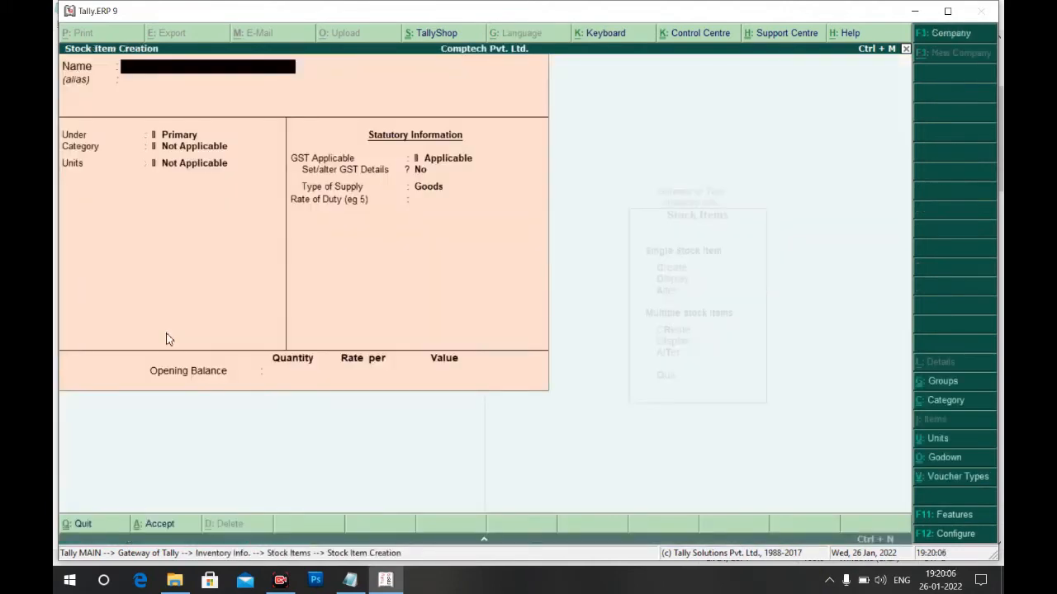
key(alt+Tab)
key(alt+Tab)
Create stock item LG Monitor under Monitor, category Desktop, unit Piece, and save it
text(LG Monitor)
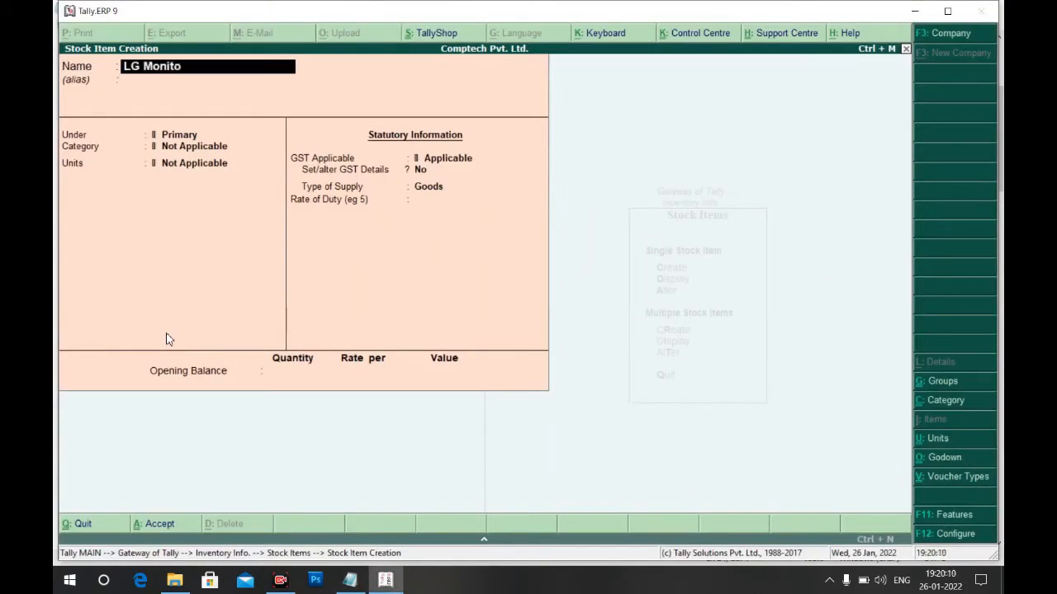
key(Return)
key(Down)
key(Down)
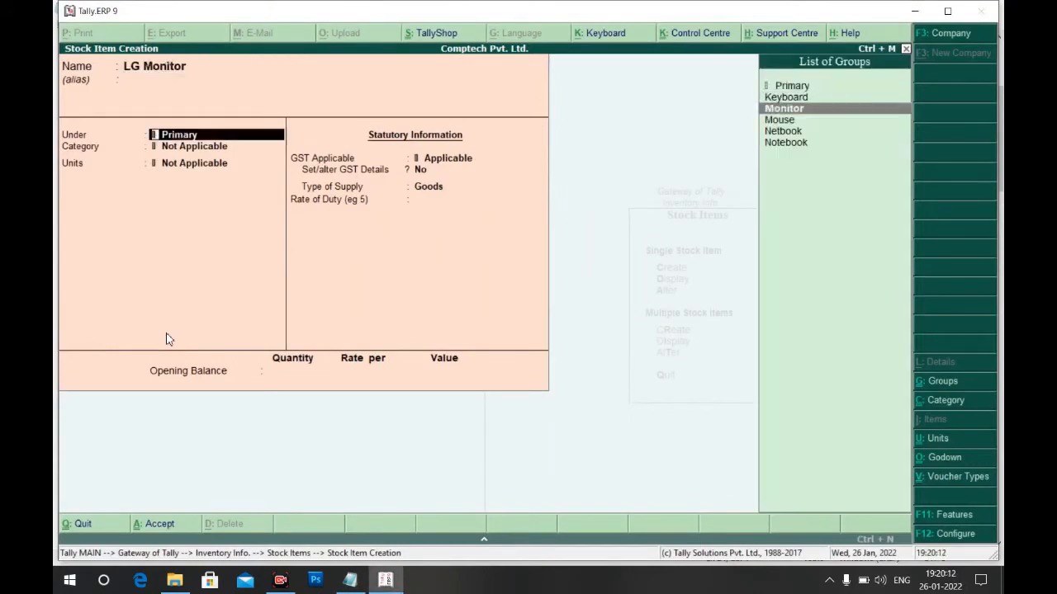
key(Return)
key(Down)
key(Return)
key(Down)
key(Return)
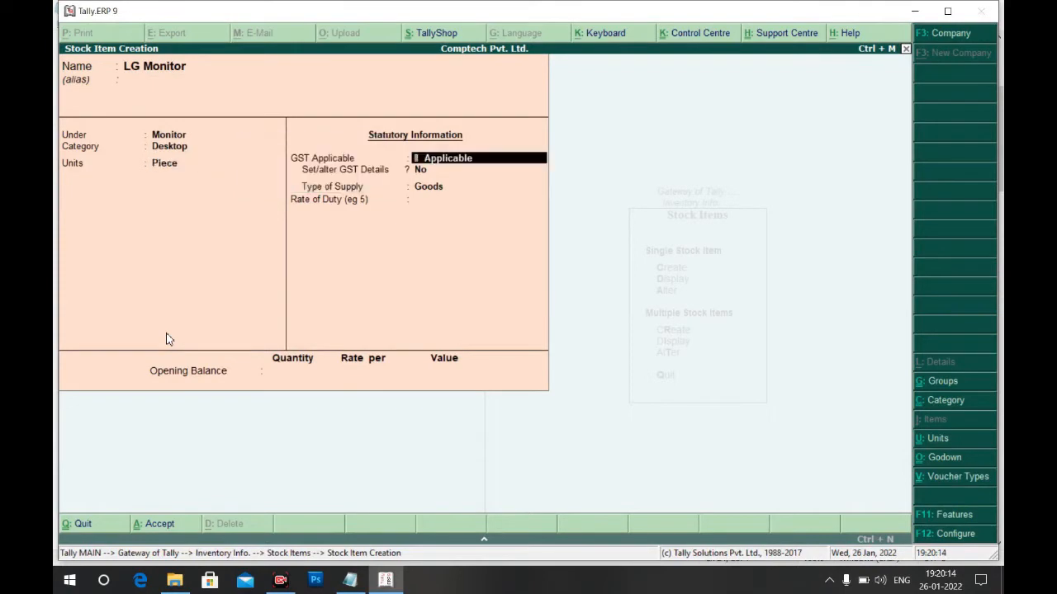
key(Return)
key(Return)
key(Return)
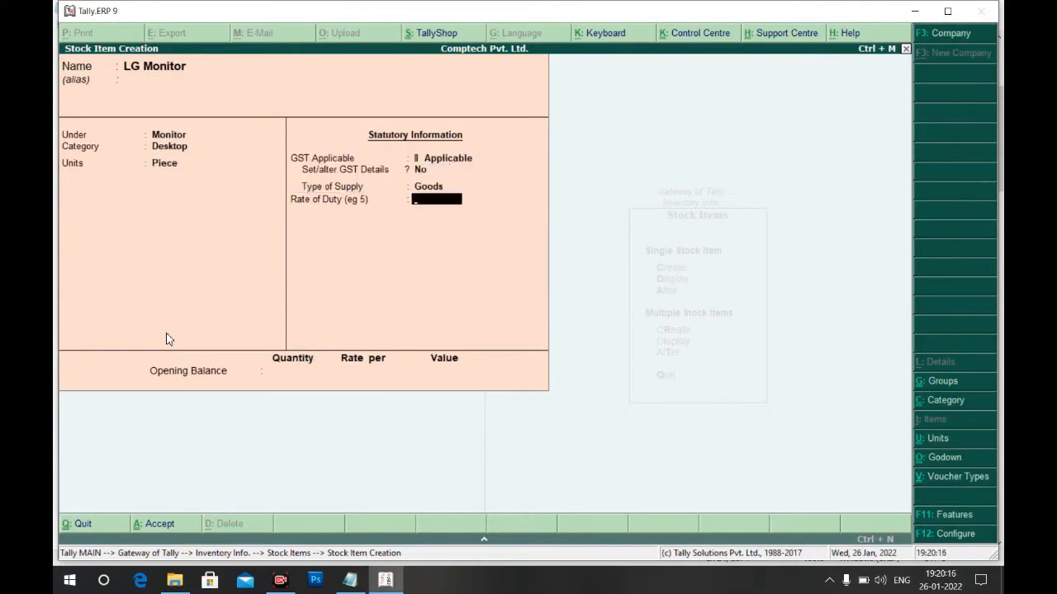
key(ctrl+a)
key(alt+Tab)
key(alt+Tab)
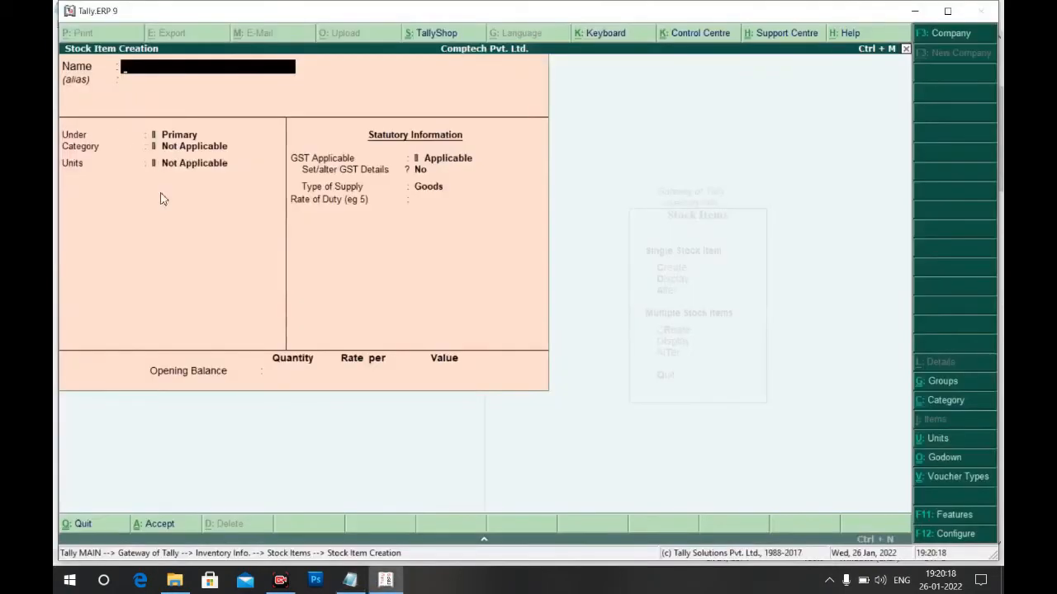
Enter stock item Samsung Monitor under the Monitor group with category Desktop
key(alt+Tab)
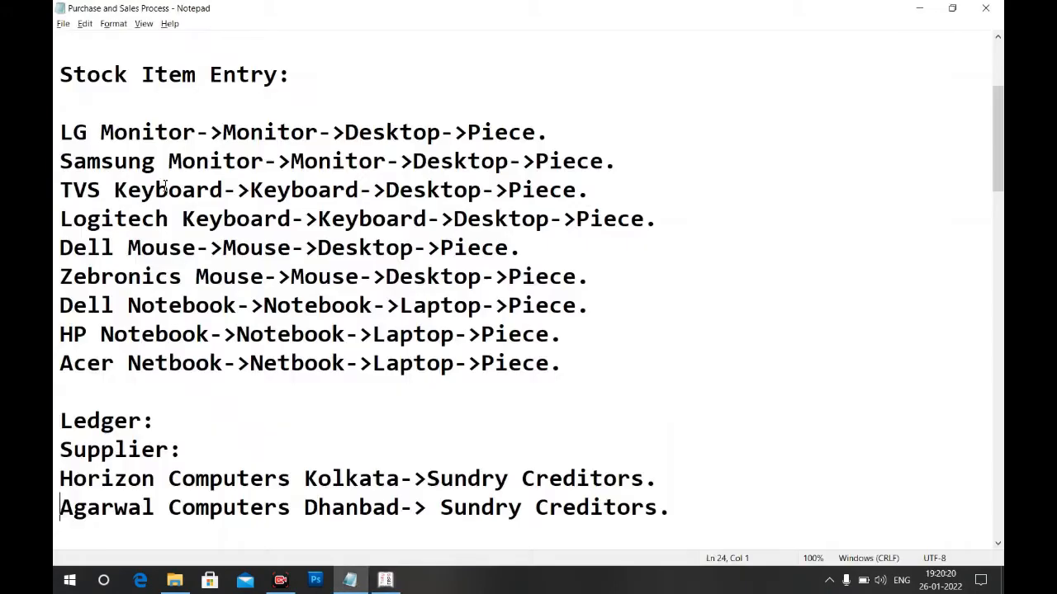
key(alt+Tab)
text(Sam)
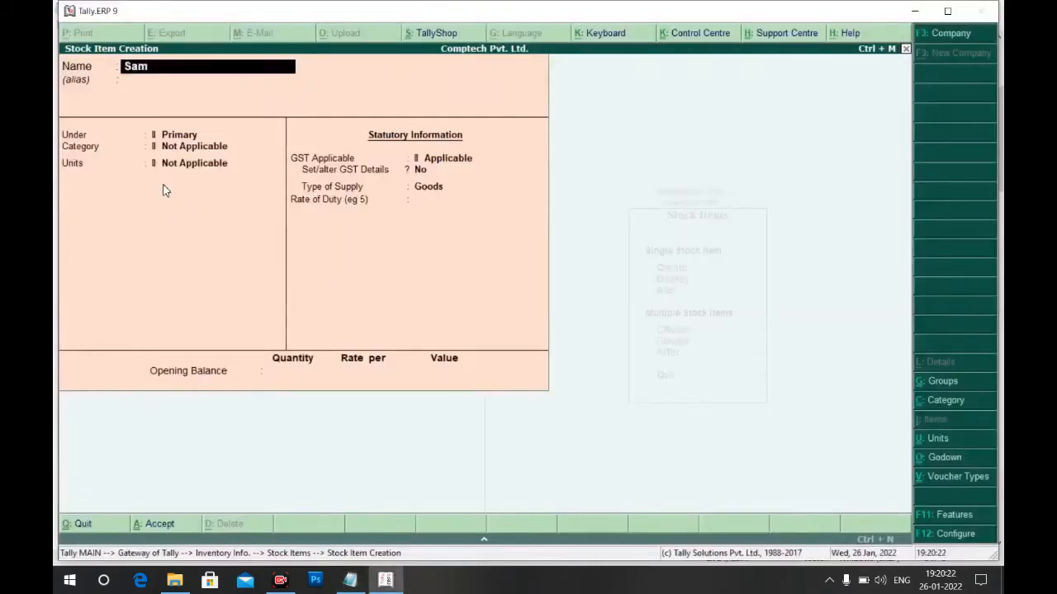
text(sung Monitor)
key(Return)
key(Return)
key(Down)
key(Down)
key(Return)
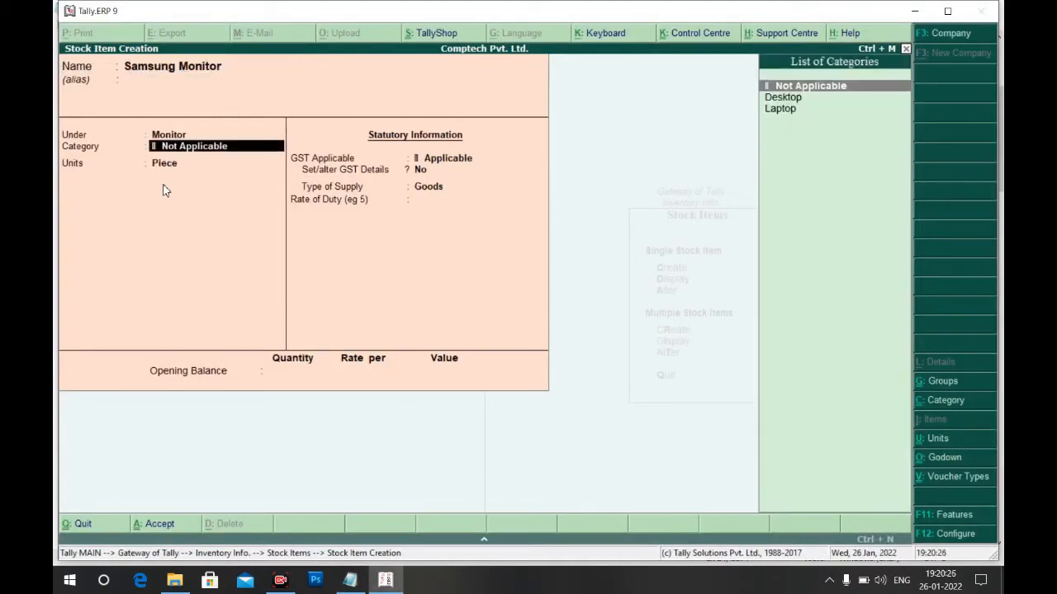
key(Down)
key(Return)
key(Return)
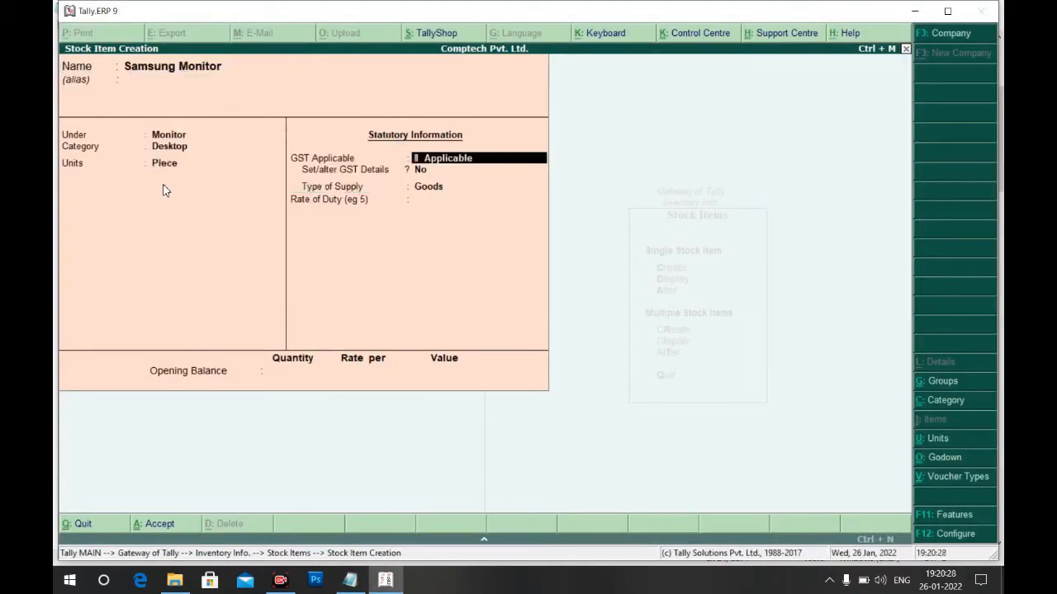
Create TVS Keyboard under Keyboard, category Desktop, unit Piece, and save it
key(alt+Tab)
key(alt+Tab)
text(TVS)
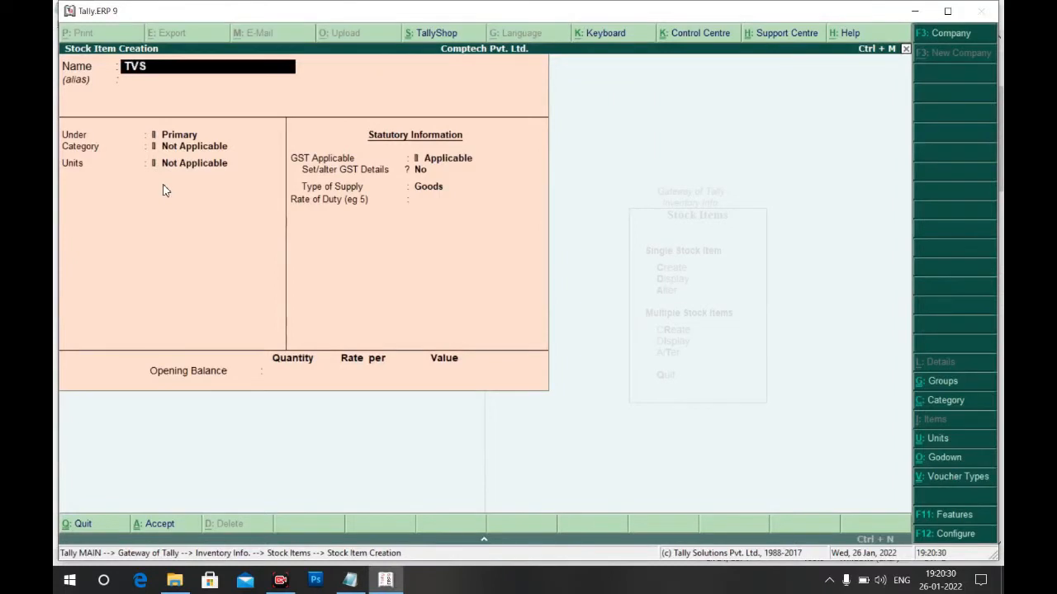
text( Keyboard)
key(Return)
key(Return)
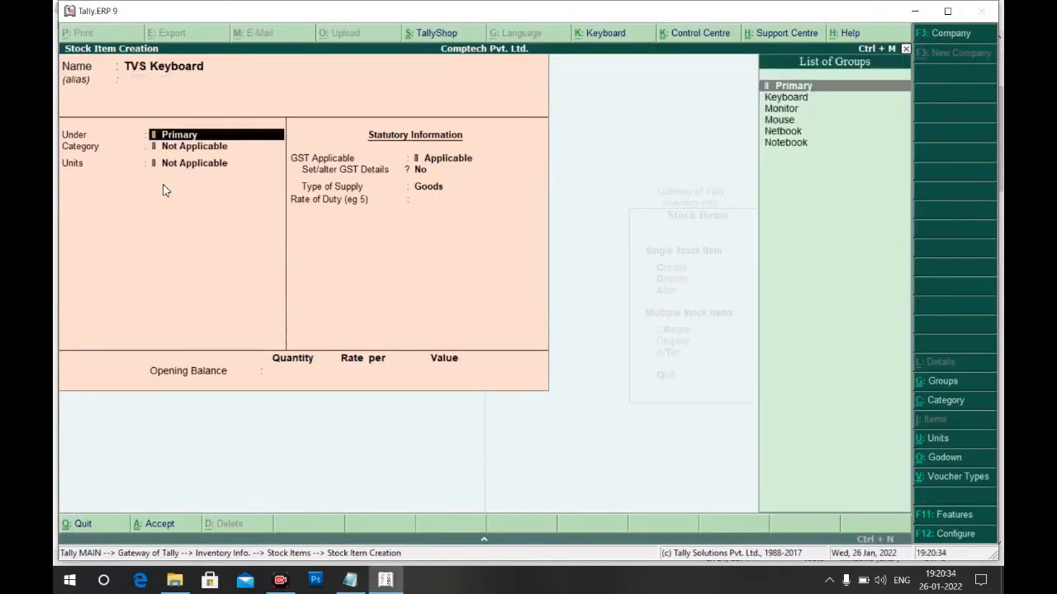
key(Down)
key(Return)
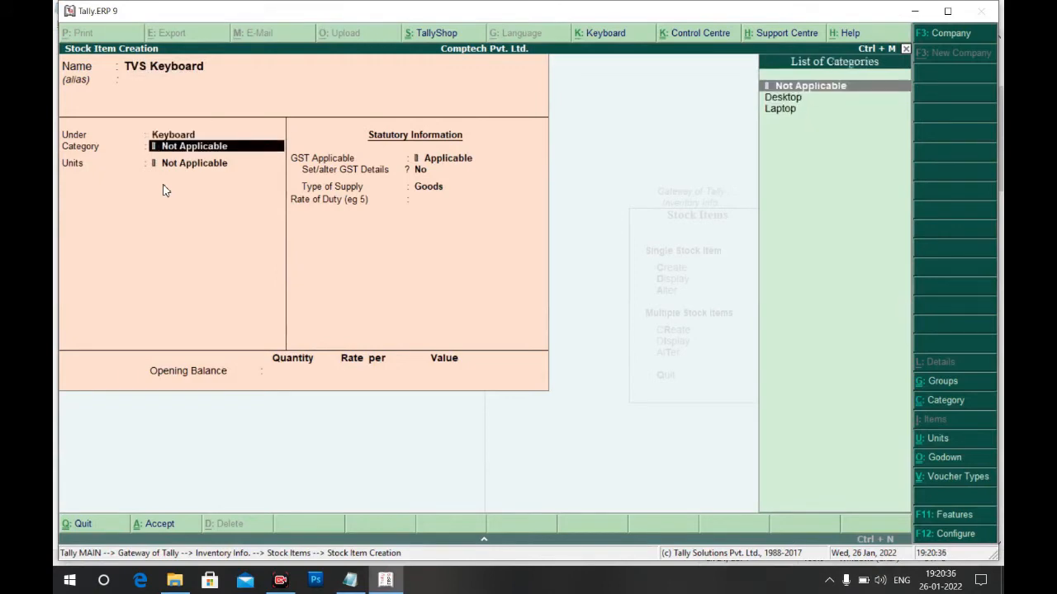
key(Down)
key(Return)
key(Down)
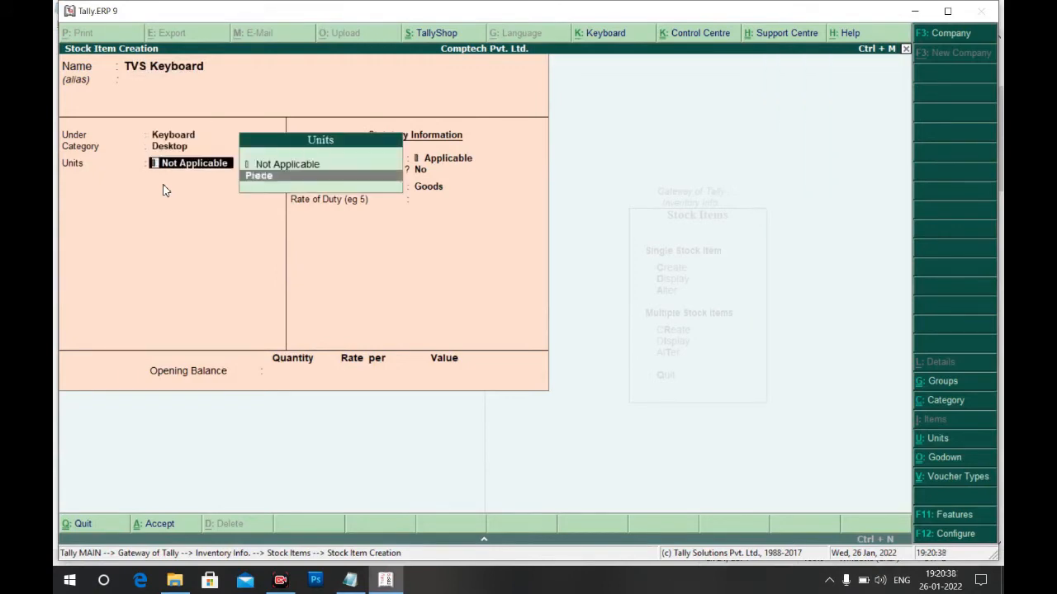
key(Return)
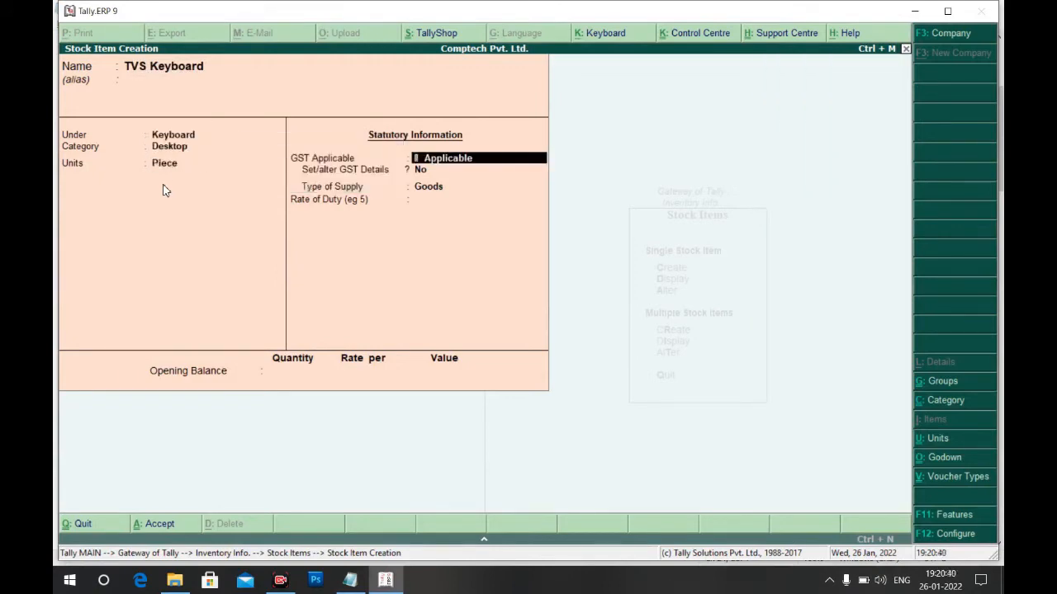
key(ctrl+a)
Create Logitech Keyboard under Keyboard, category Desktop, unit Piece, and save it
key(alt+Tab)
key(alt+Tab)
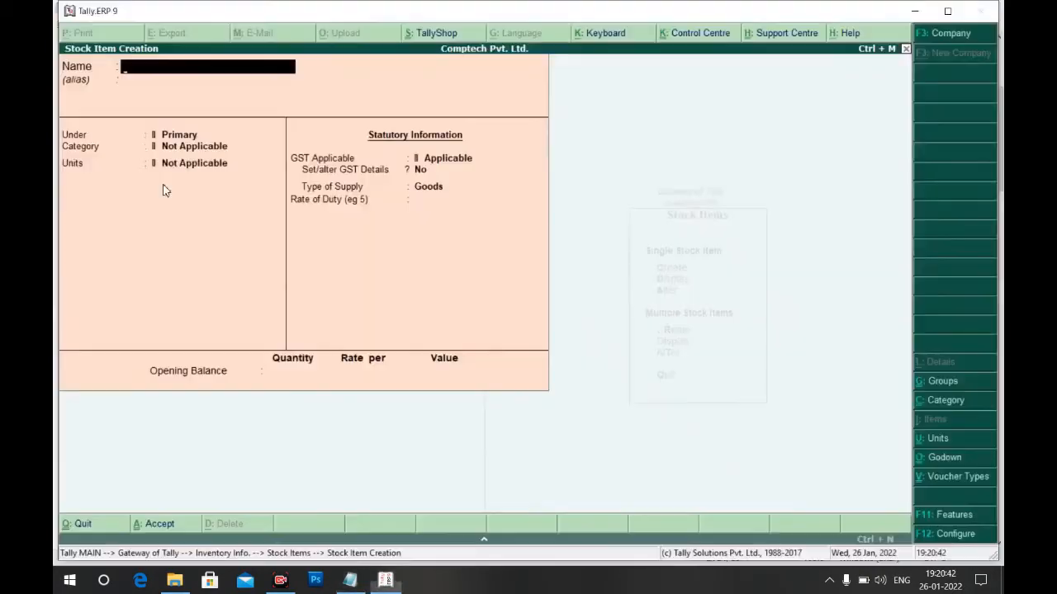
text(Logit)
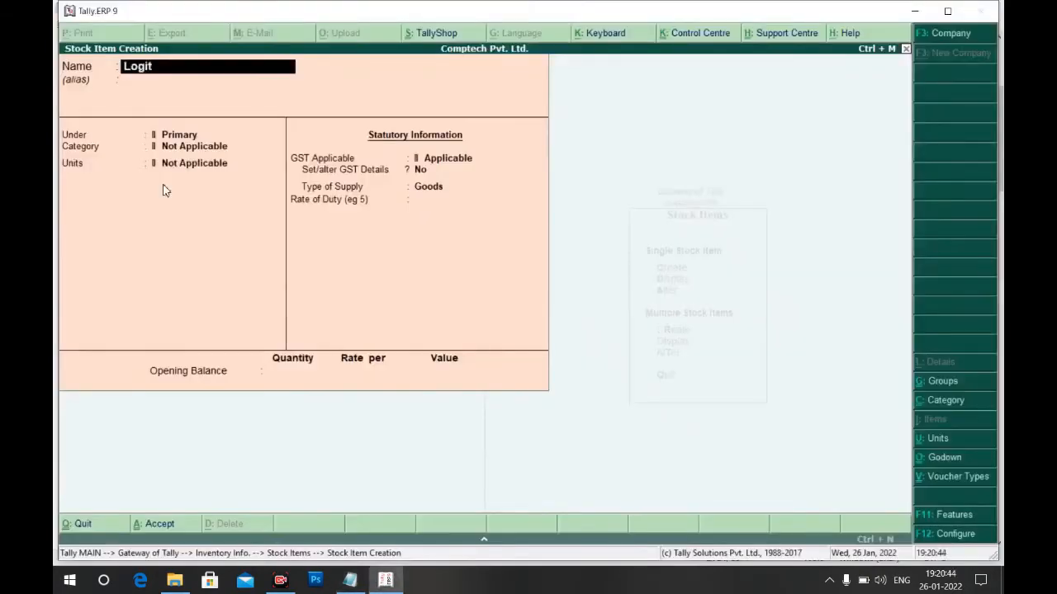
text(ech Keyb)
text(aor)
key(BackSpace)
key(BackSpace)
text(rd)
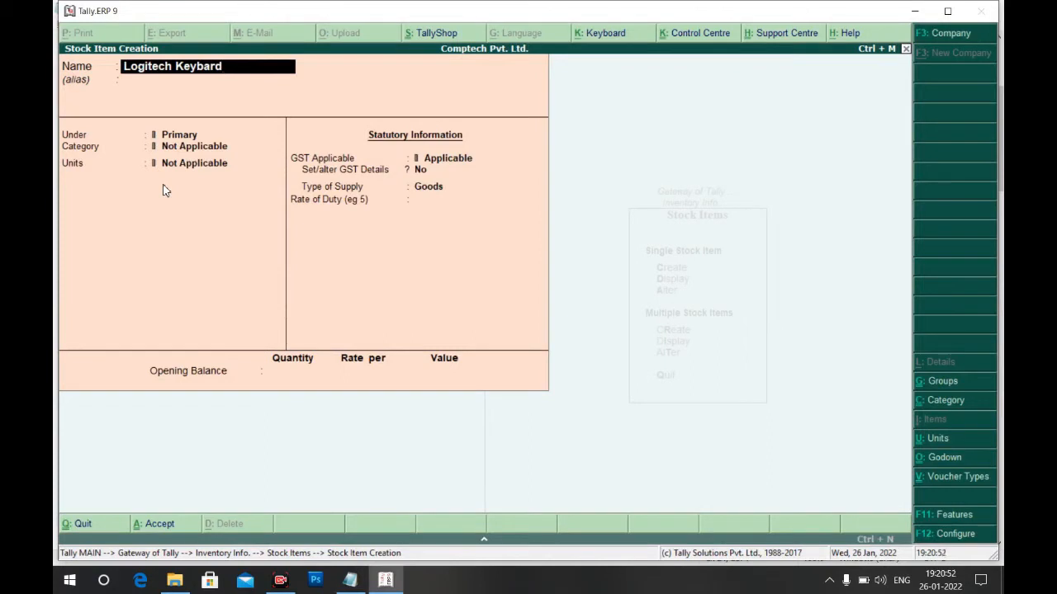
key(BackSpace)
text(oard)
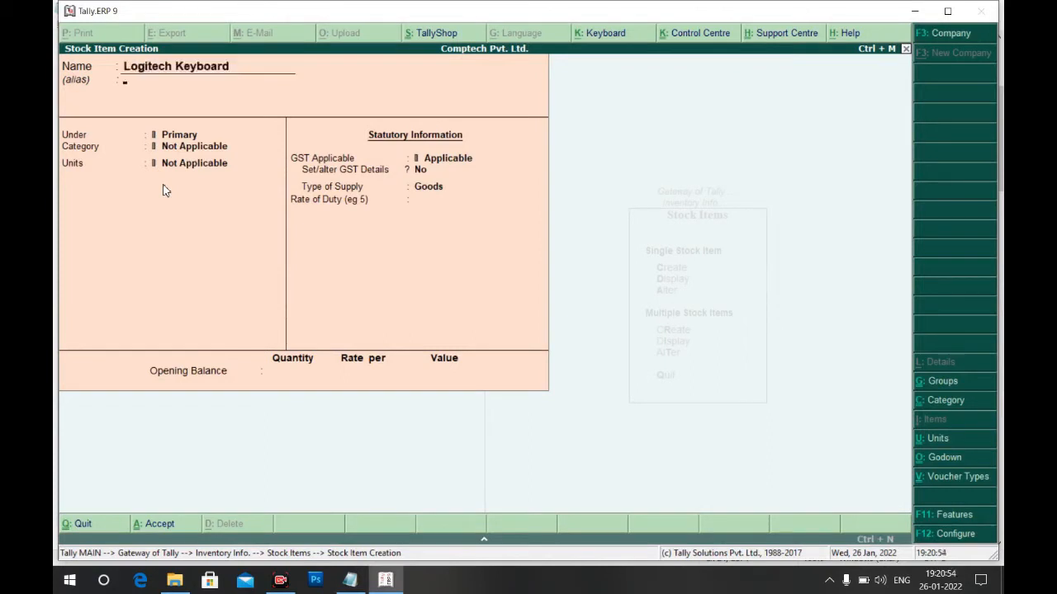
key(Return)
key(Down)
key(Return)
key(Down)
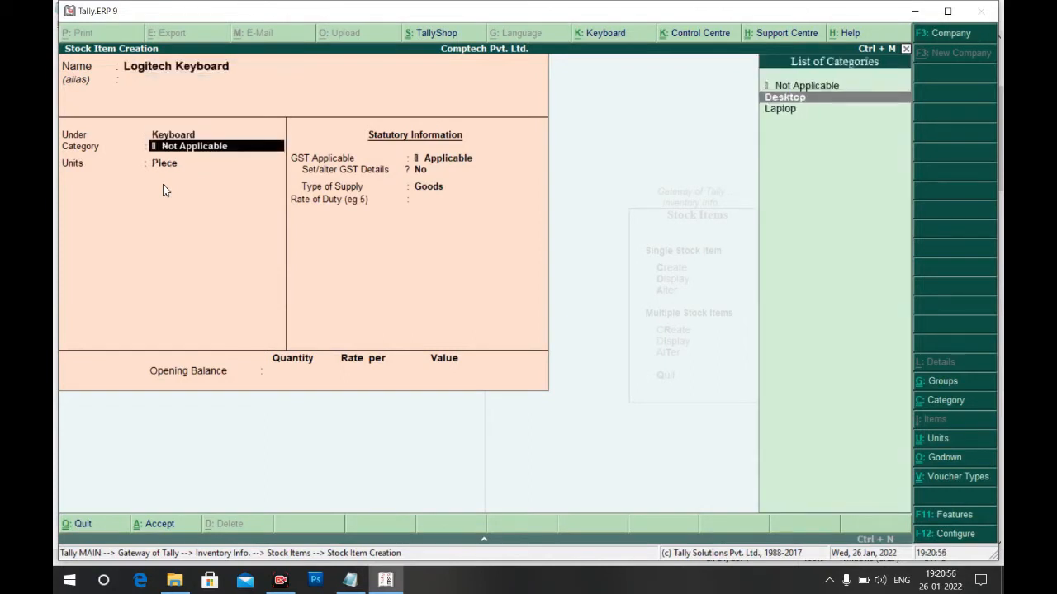
key(Return)
key(Return)
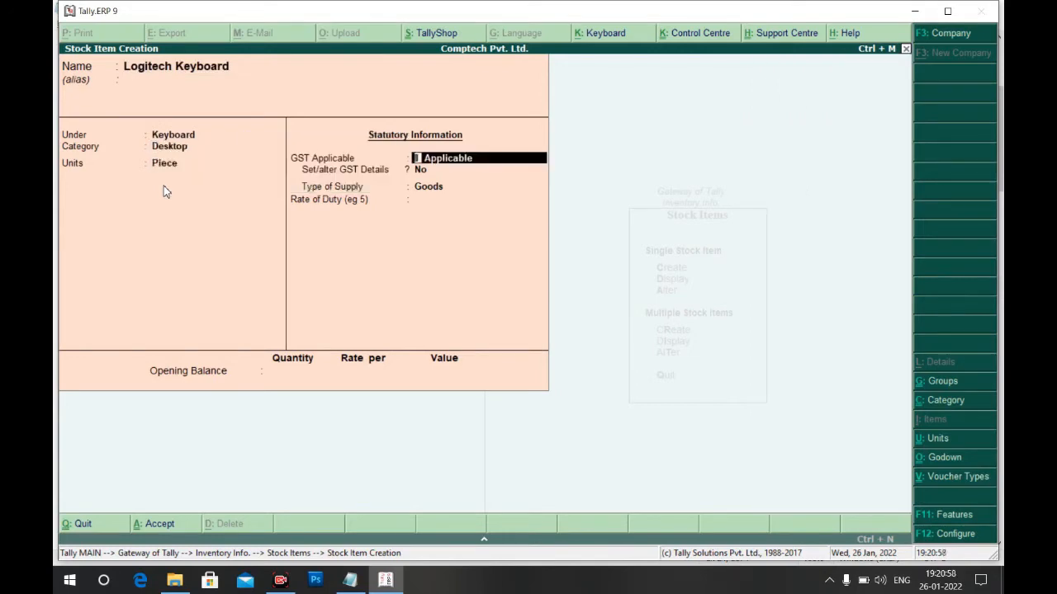
key(alt+Tab)
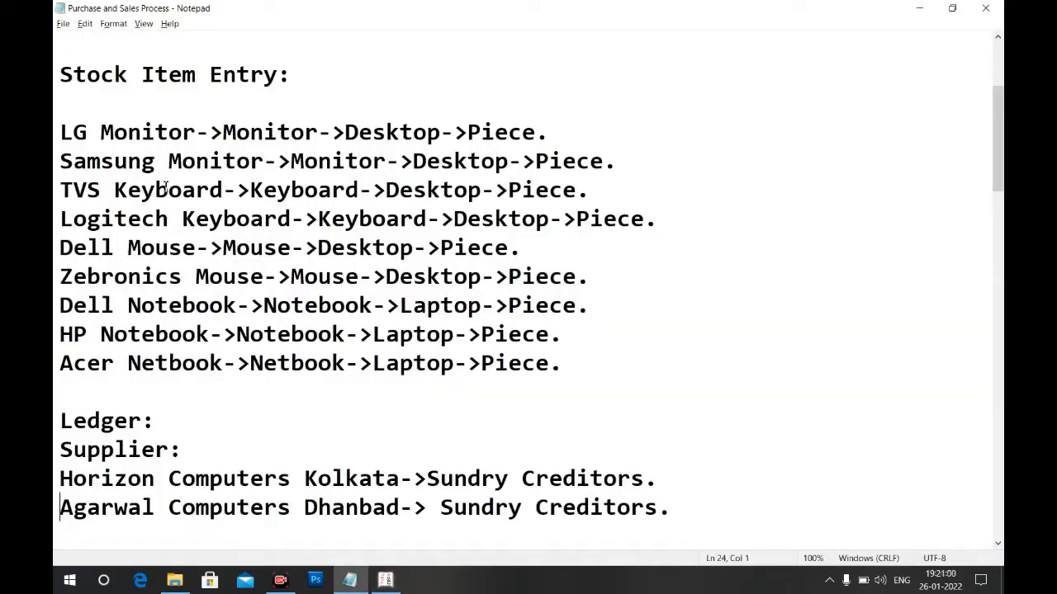
key(alt+Tab)
Create Dell Mouse under Mouse, category Desktop, unit Piece, and save it
text(Dell Mou)
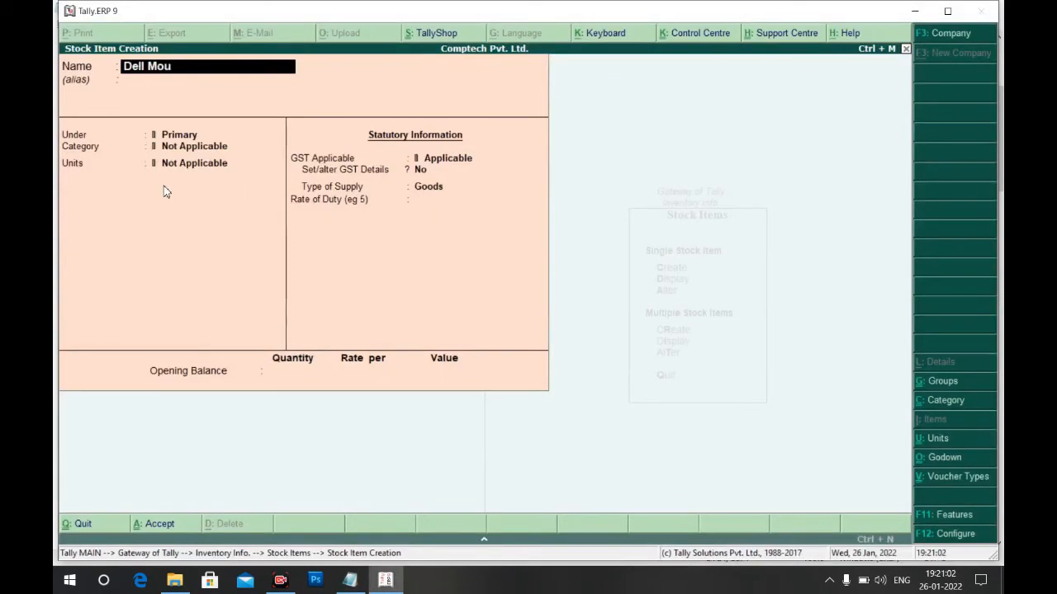
text(se)
key(Return)
key(Down)
key(Down)
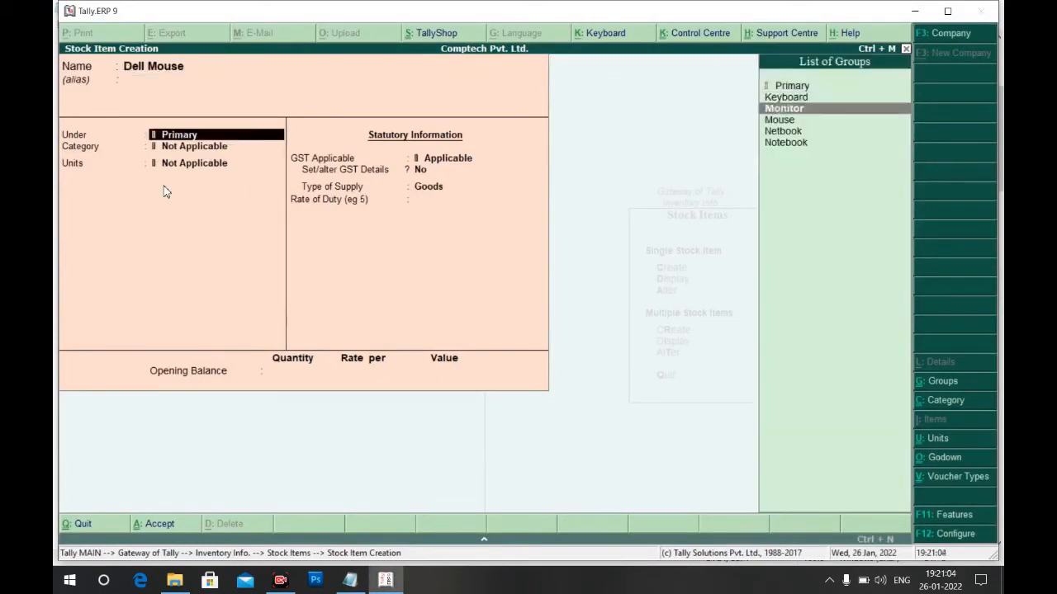
key(Down)
key(Return)
key(Down)
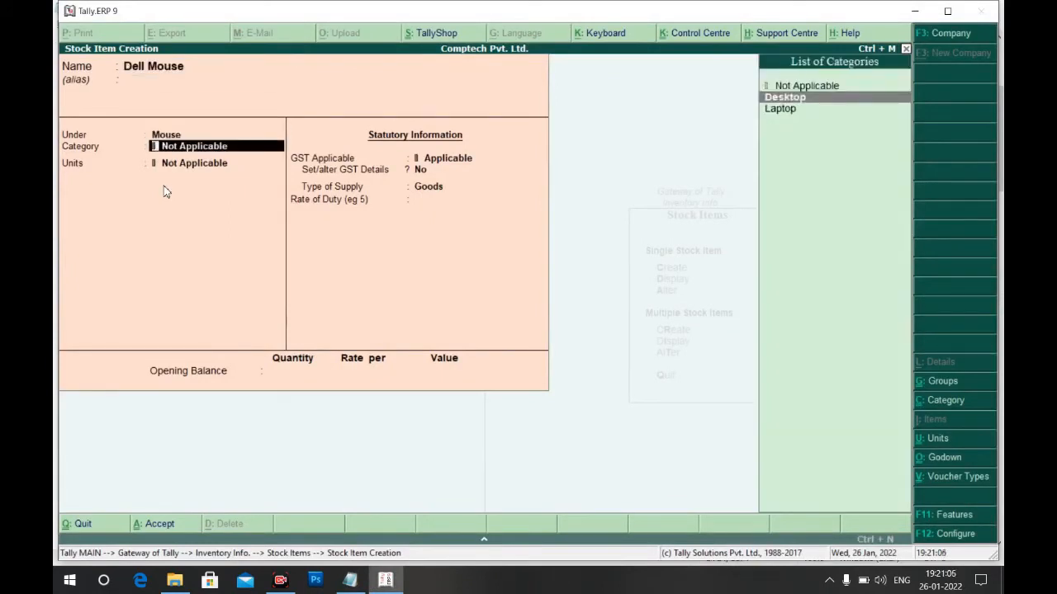
key(Return)
key(Down)
key(Return)
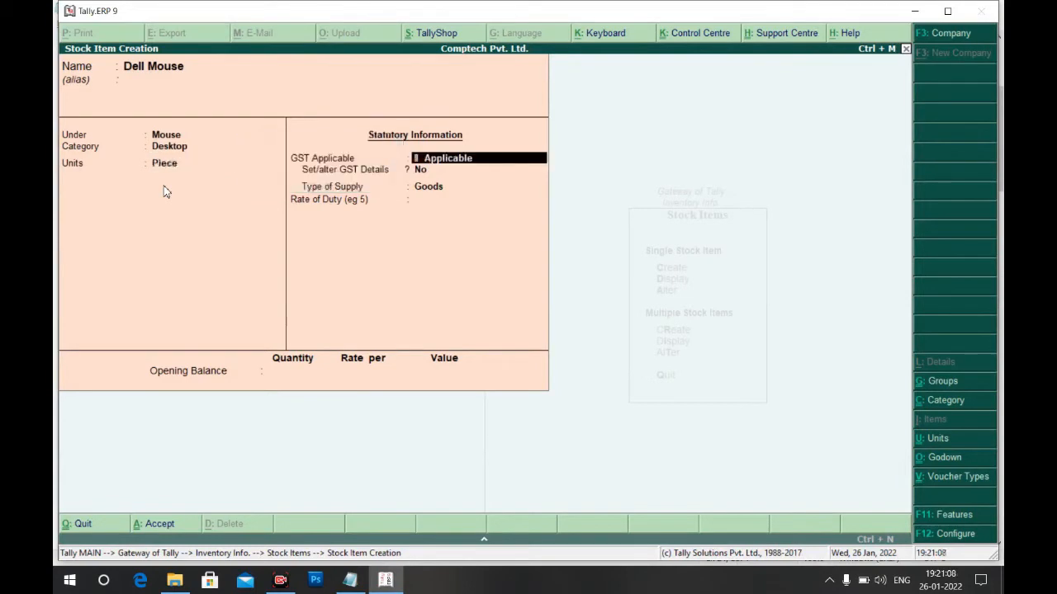
key(ctrl+a)
Create Zebronics Mouse under Mouse, category Desktop, unit Piece
key(alt+Tab)
key(alt+Tab)
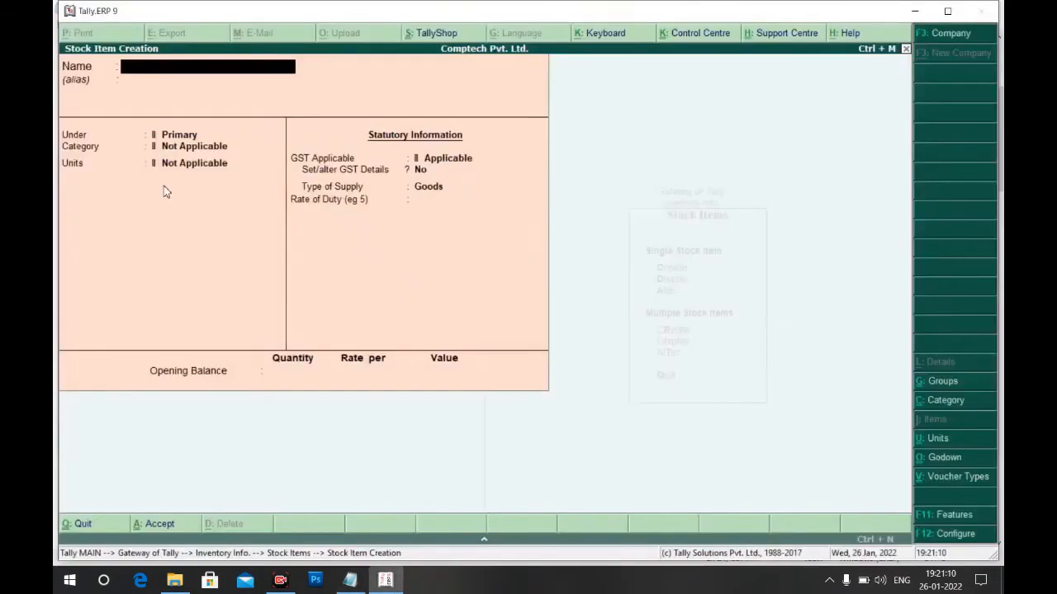
text(Zebronics)
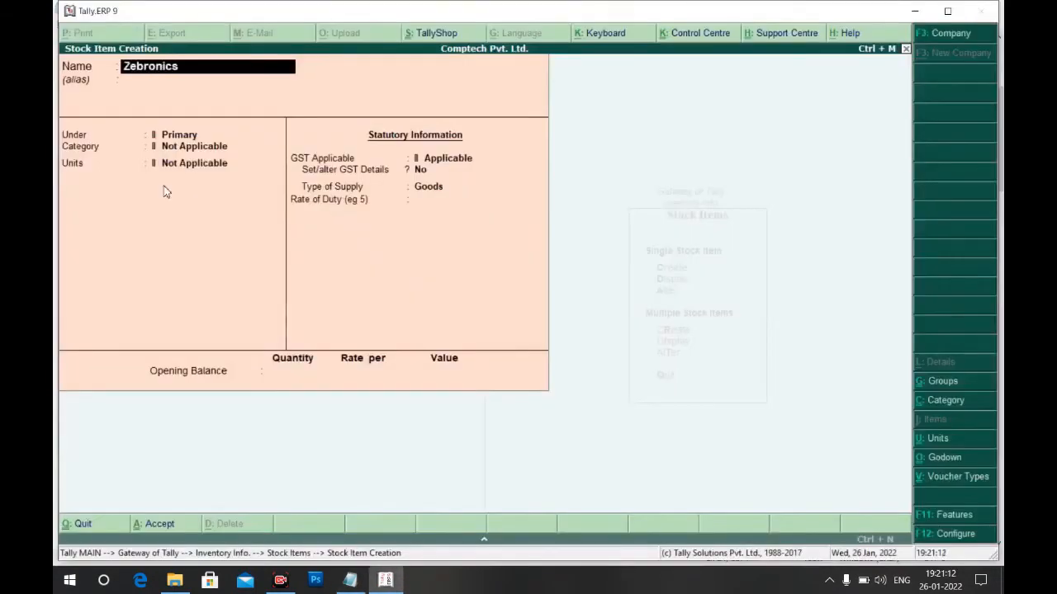
text( Mouza)
key(BackSpace)
key(BackSpace)
text(se)
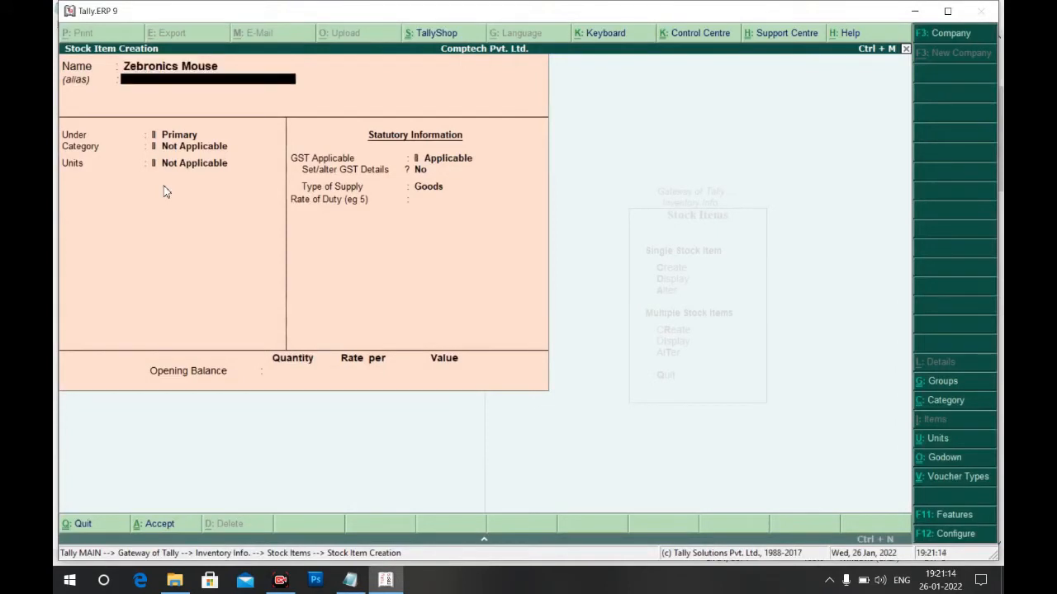
key(Return)
key(Down)
key(Down)
key(Down)
key(Return)
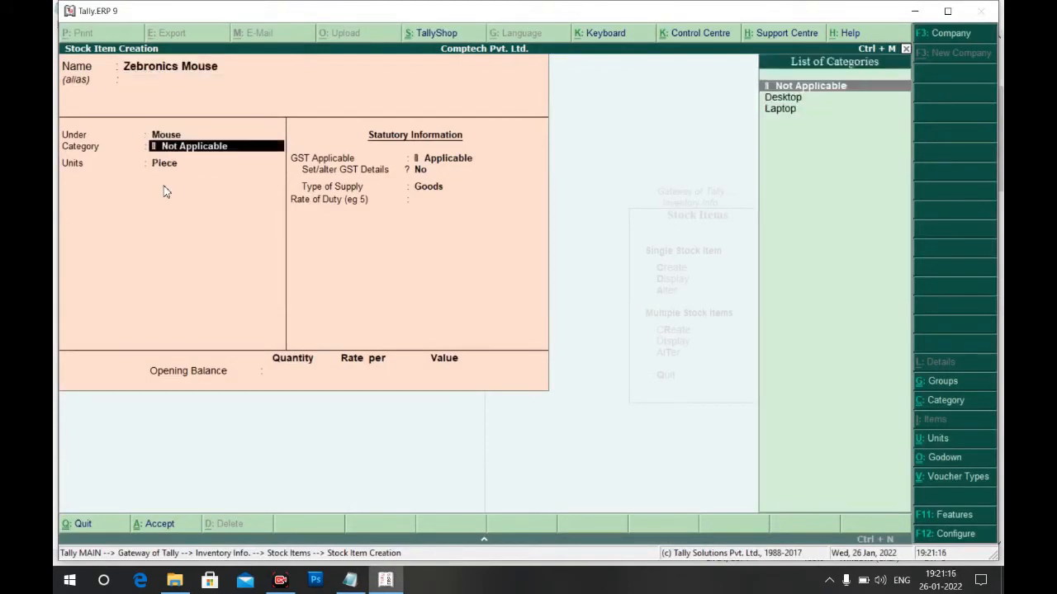
key(Down)
key(Return)
key(Return)
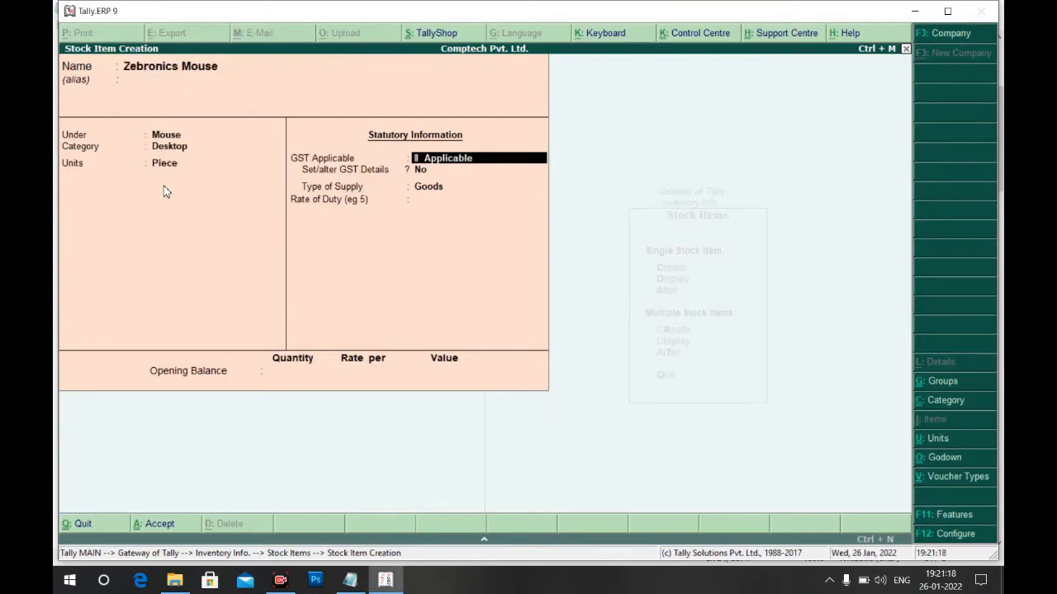
Create Dell Notebook under Notebook, category Laptop, unit Piece, and save it
key(alt+Tab)
key(alt+Tab)
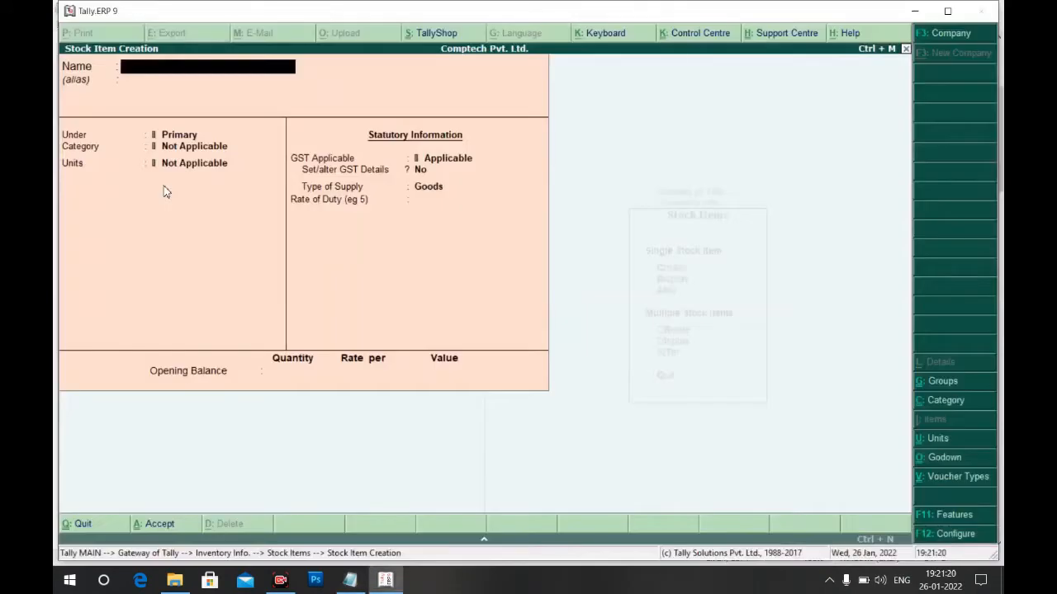
text(Dell Notebook)
key(Return)
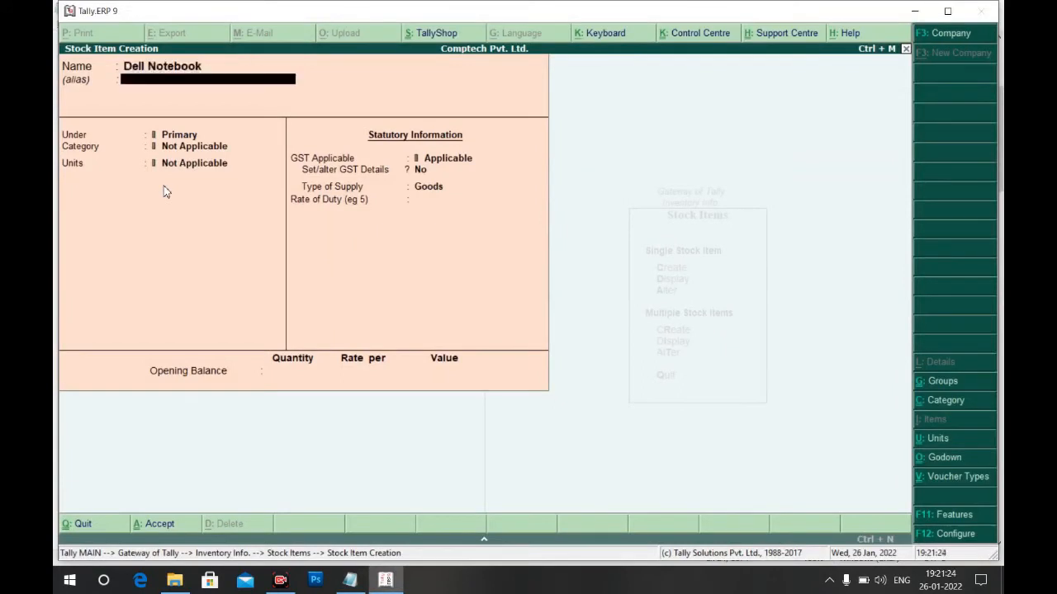
key(Return)
key(Down)
key(Down)
key(Down)
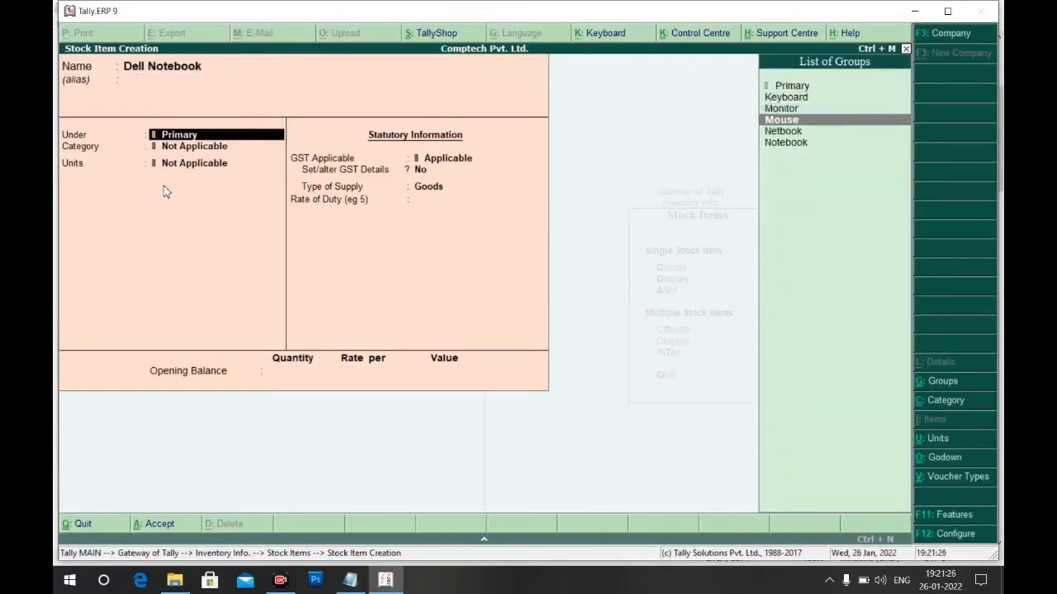
key(Down)
key(Down)
key(Return)
key(Down)
key(Down)
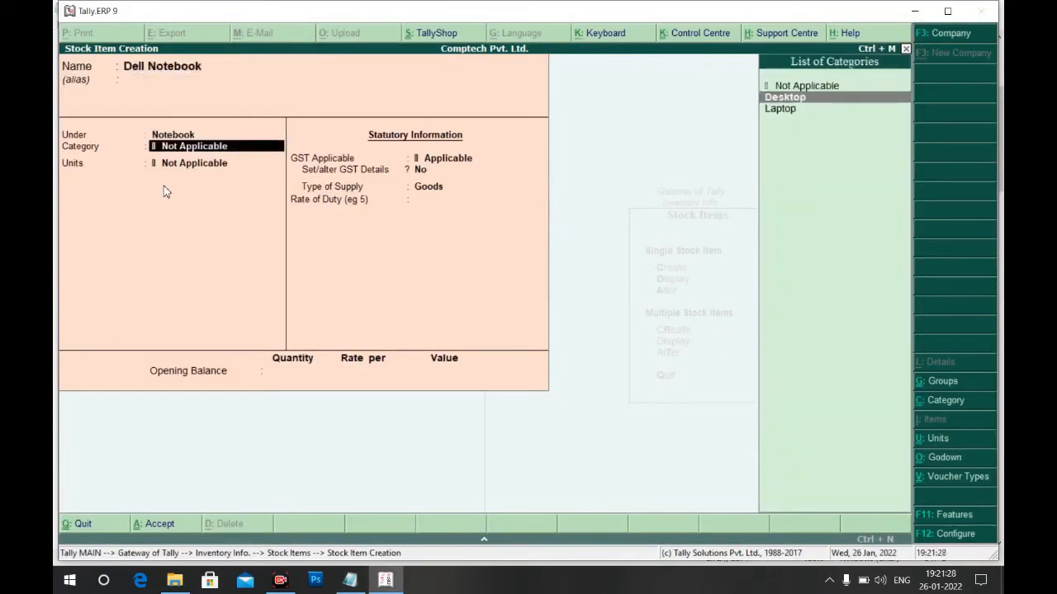
key(Return)
key(Down)
key(Return)
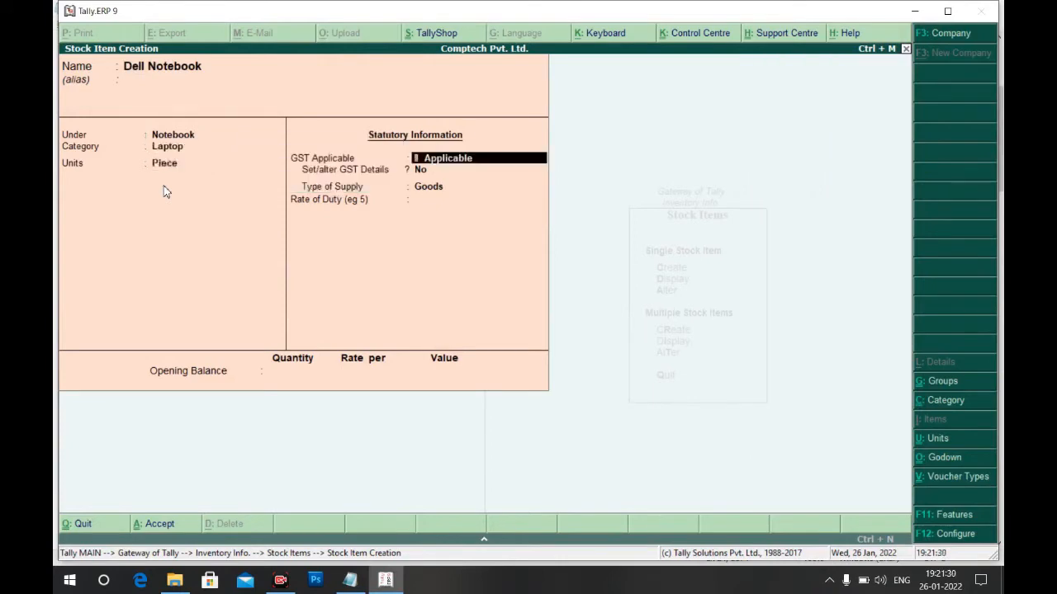
key(ctrl+a)
Create HP Notebook under Notebook, category Laptop, and save it
key(alt+Tab)
key(alt+Tab)
text(HP)
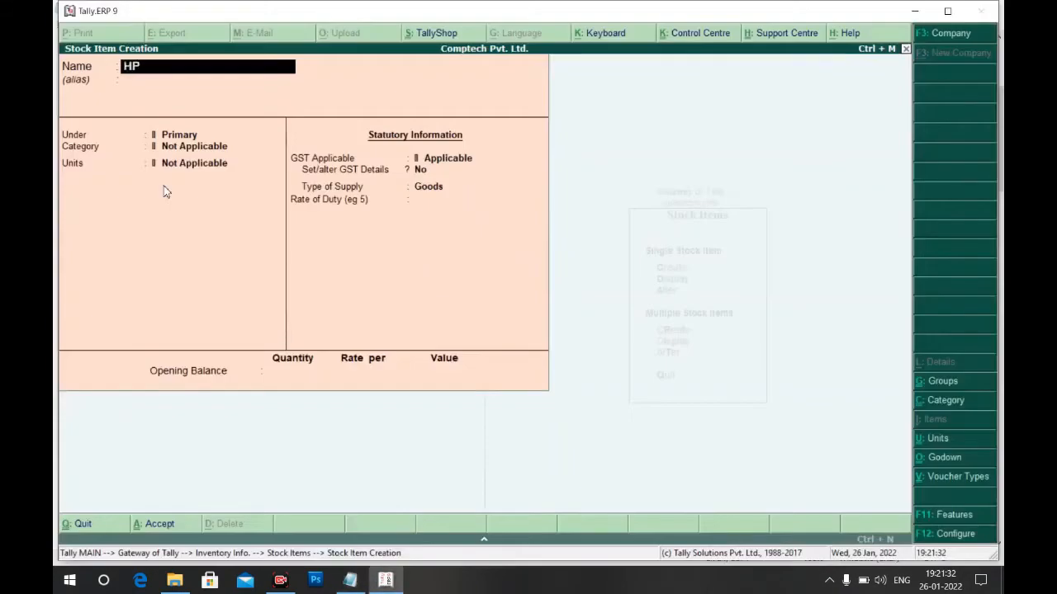
text( Notebook)
key(Return)
key(Down)
key(Down)
key(Down)
key(Down)
key(Down)
key(Return)
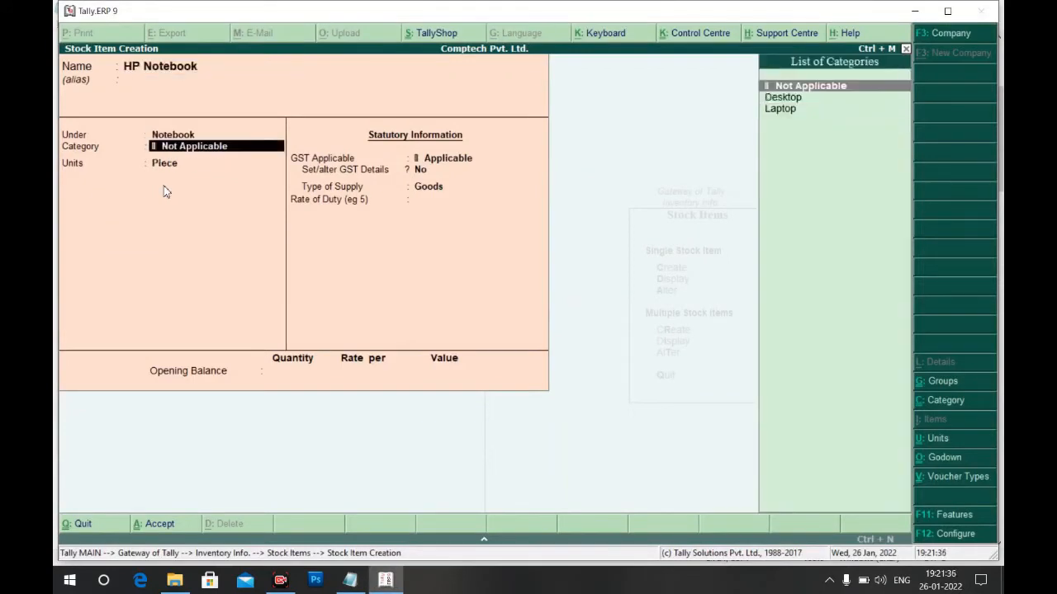
key(Down)
key(Down)
key(Return)
key(Return)
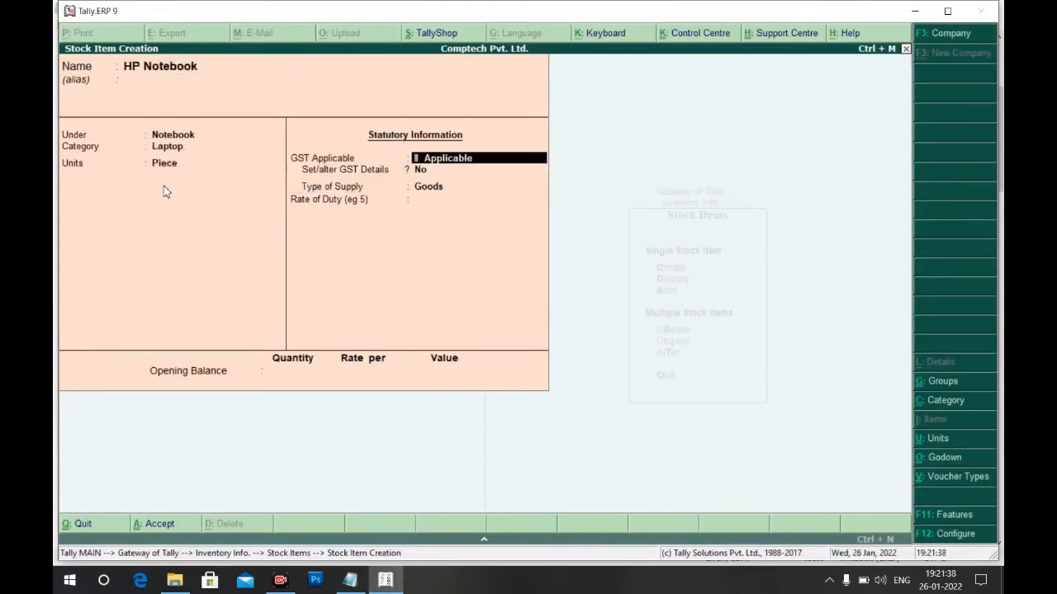
key(ctrl+a)
Create Acer Netbook under Netbook, category Laptop, unit Piece, and save it
key(alt+Tab)
key(alt+Tab)
text(Ave)
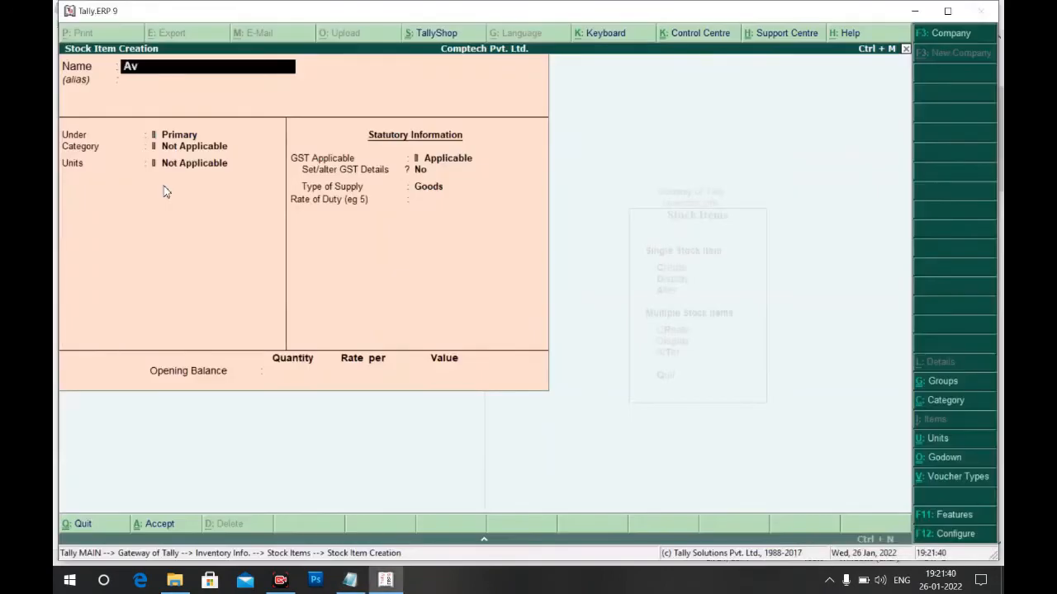
key(BackSpace)
key(BackSpace)
text(cer Netbook)
key(Return)
key(Down)
key(Down)
key(Down)
key(Down)
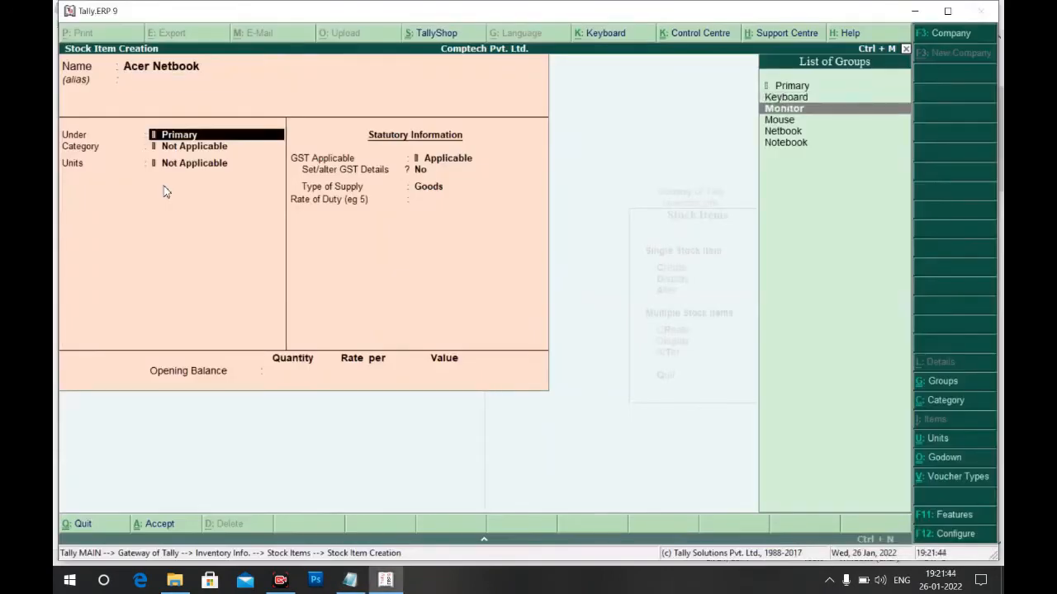
key(Return)
key(Down)
key(Down)
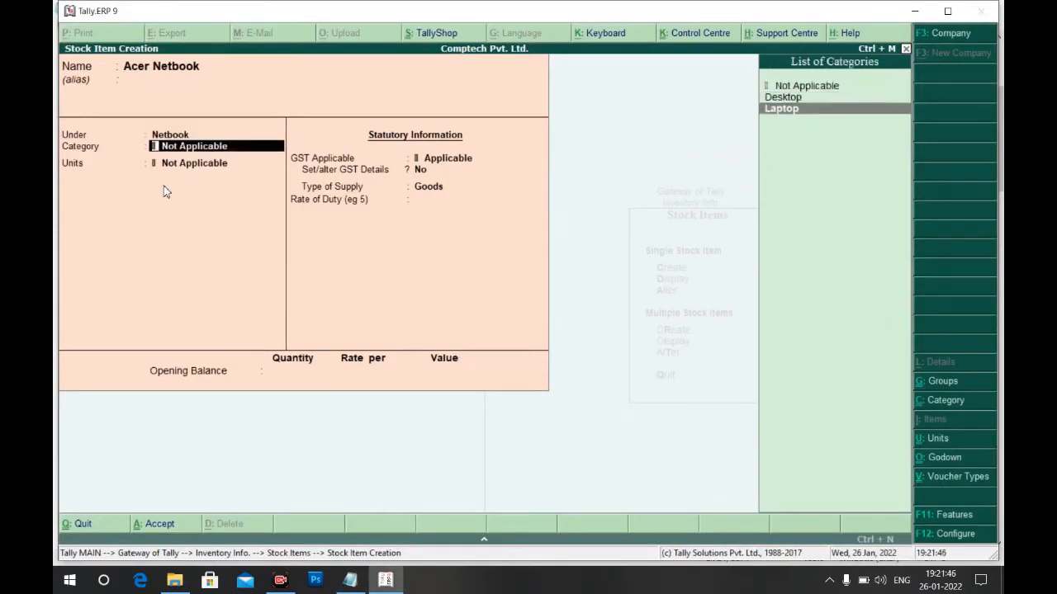
key(Return)
key(Return)
key(ctrl+a)
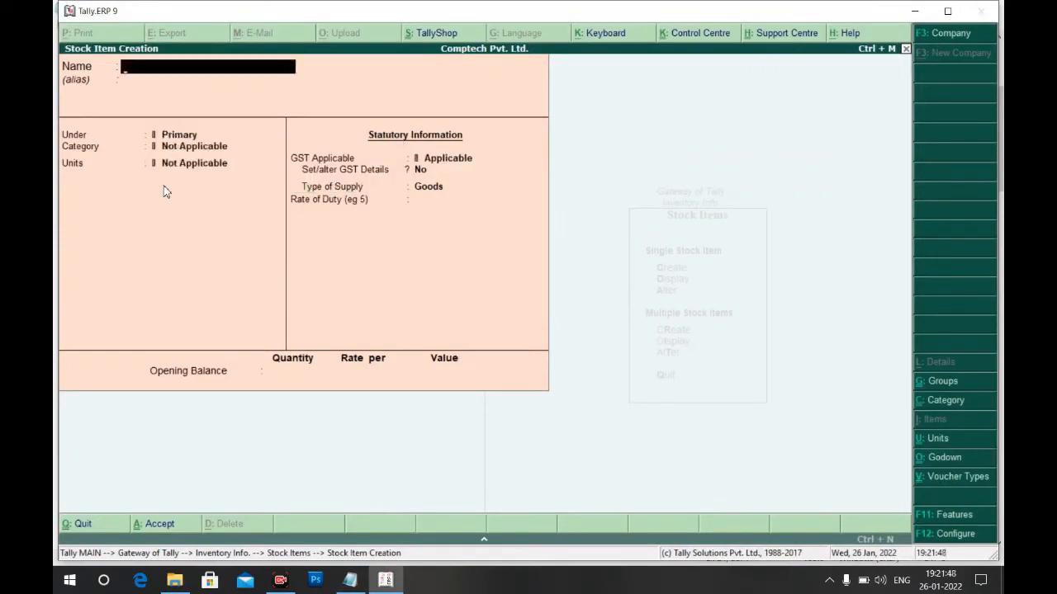
Quit stock item creation and return to the Gateway of Tally
key(Escape)
key(Return)
key(Escape)
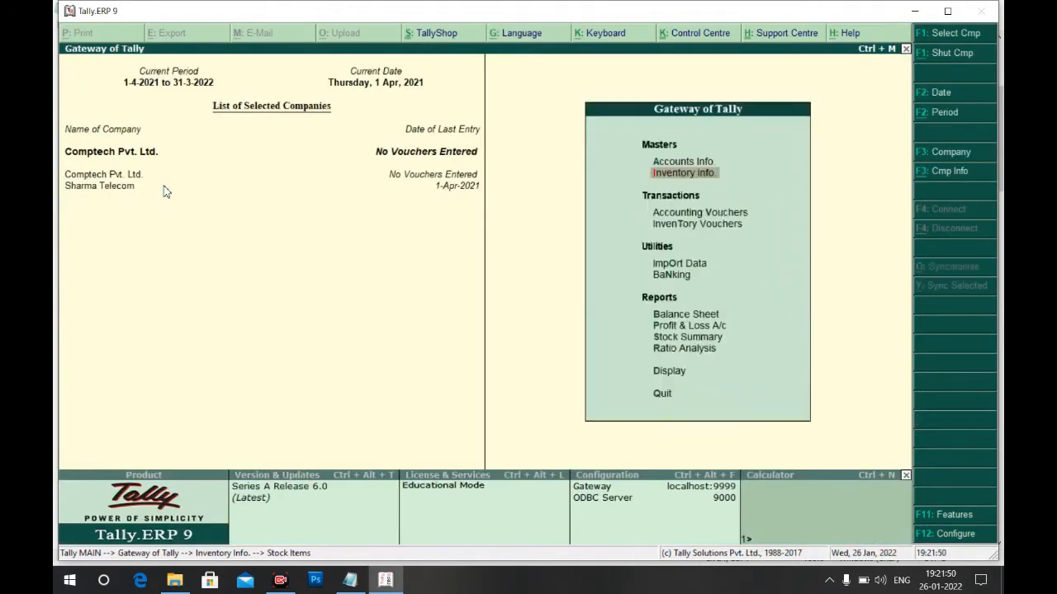
Scroll the Notepad notes to Horizon Computers Kolkata's Purchase Order Generation lines
key(alt+Tab)
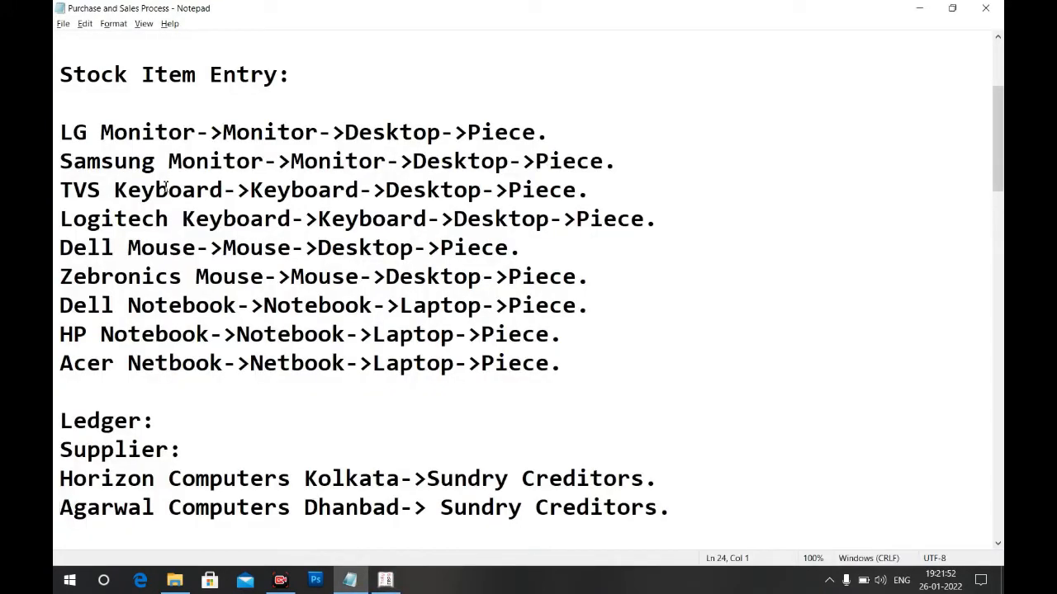
key(Down)
key(Down)
key(Down)
key(Down)
key(Down)
key(Down)
key(Down)
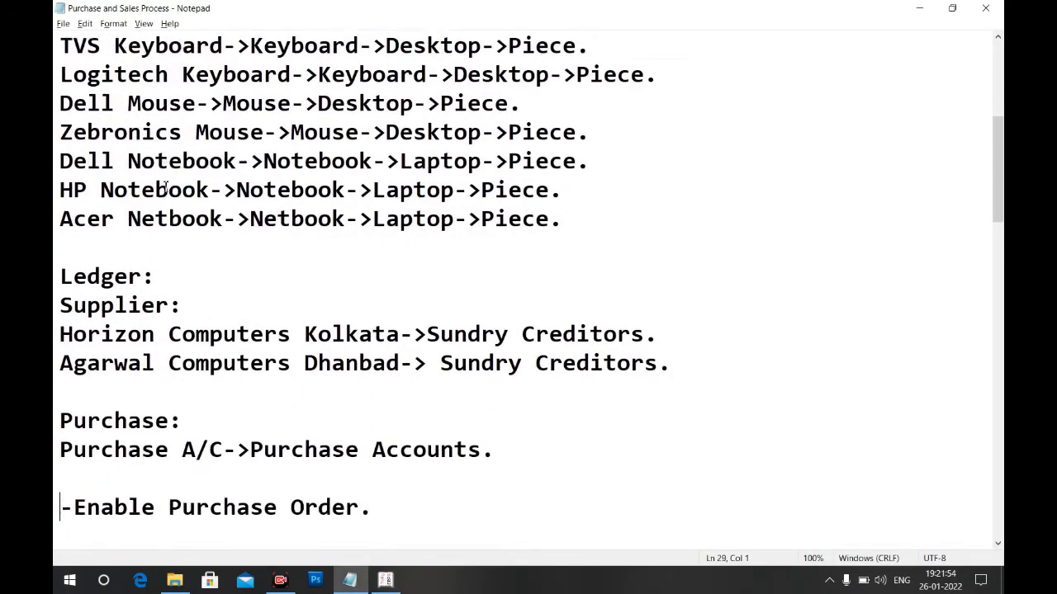
key(Down)
key(Down)
key(Down)
key(Down)
key(Down)
key(Down)
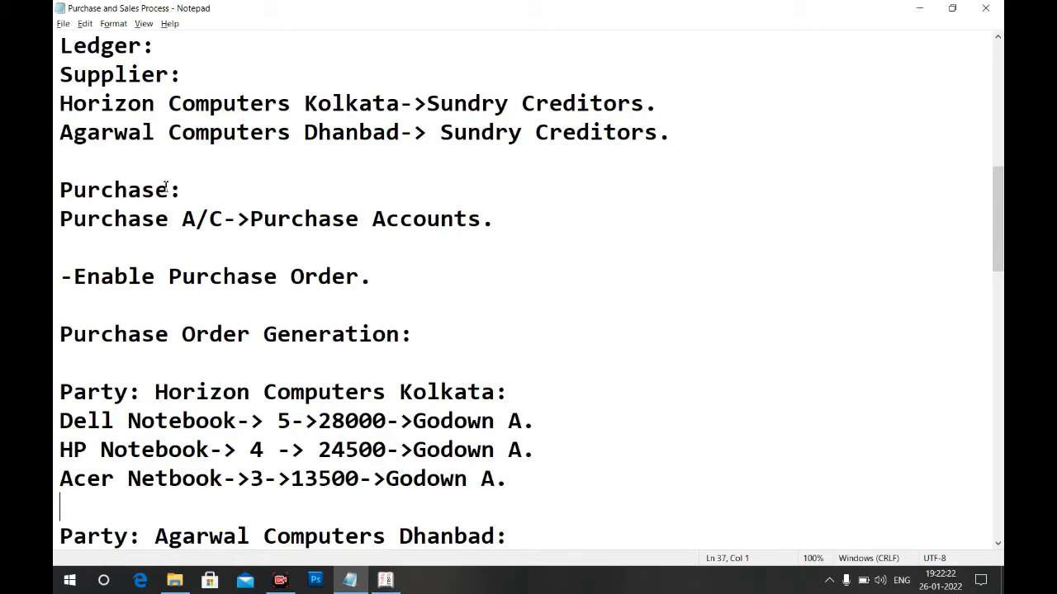
Back in Tally, open a blank Ledger Creation form from Accounts Info
key(alt+Tab)
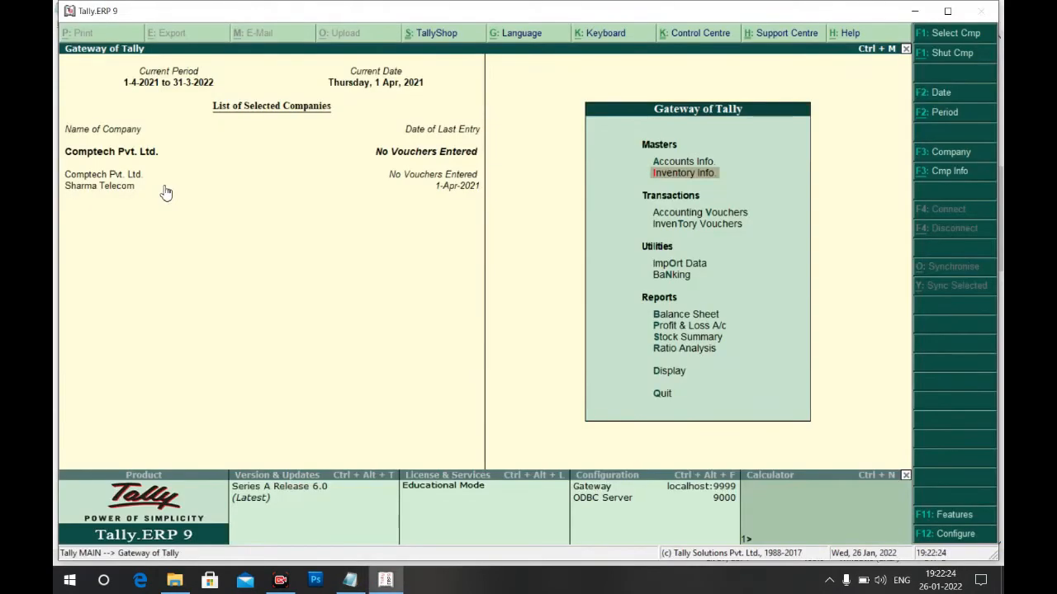
key(Up)
key(Return)
key(Down)
key(Return)
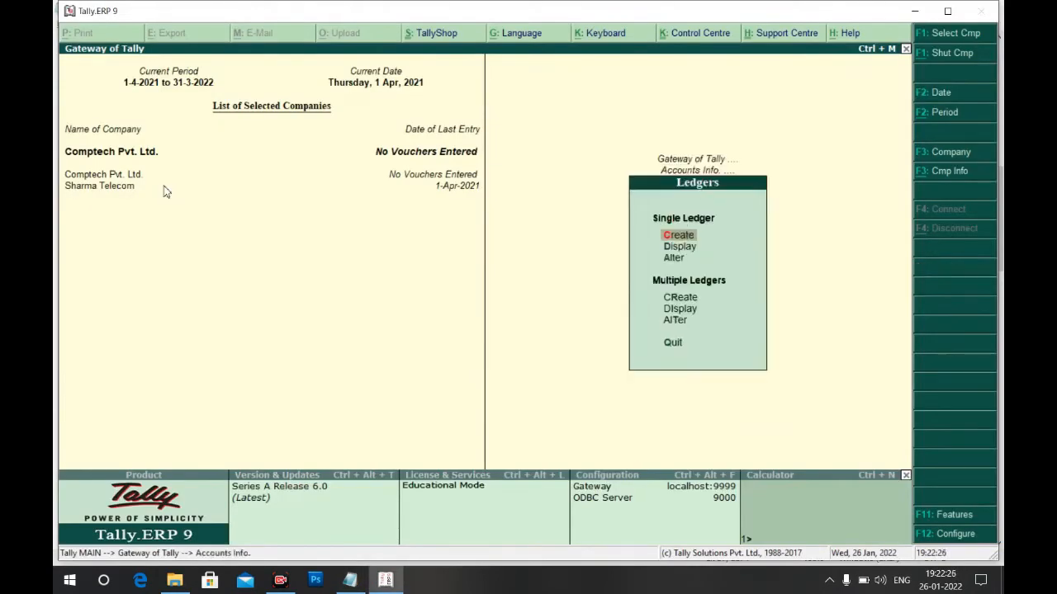
key(Return)
Name the ledger Horizon Computer Kolkata under Sundry Creditors with bill-by-bill set to No
text(Hori)
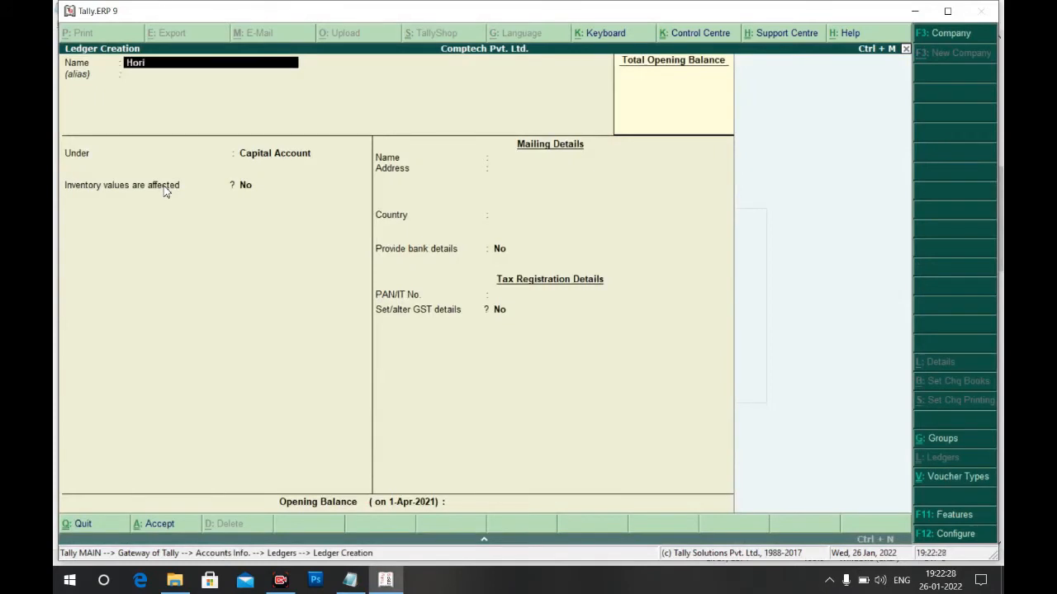
text(zon Computer Kolkata)
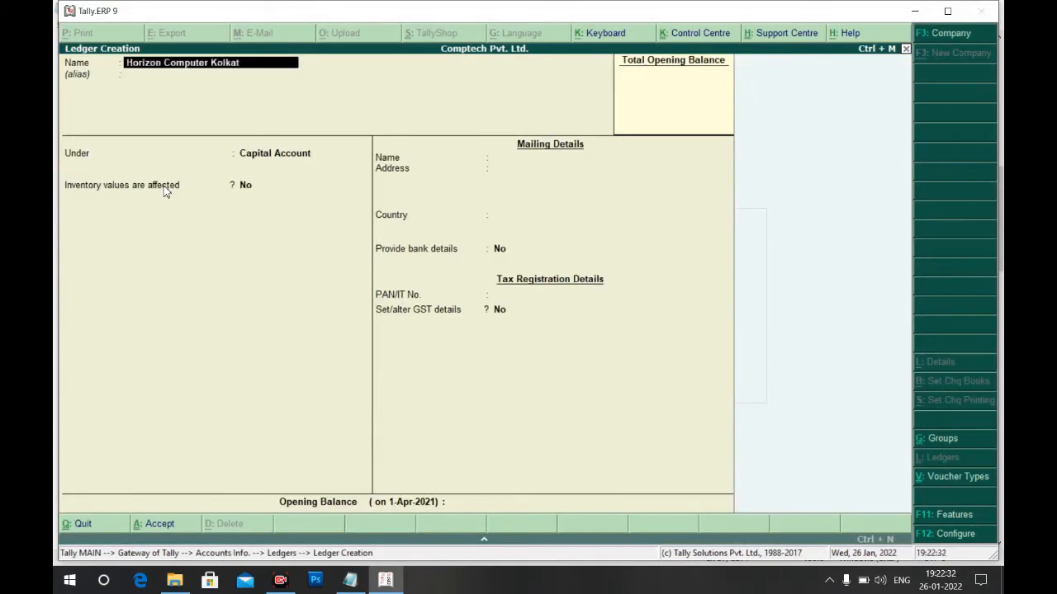
key(Return)
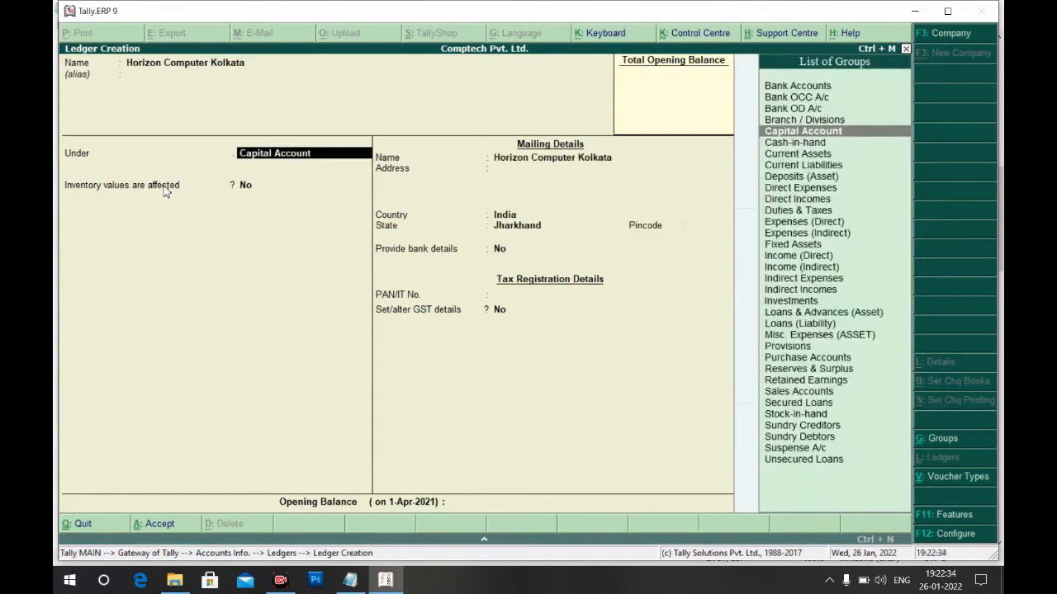
text(Sun)
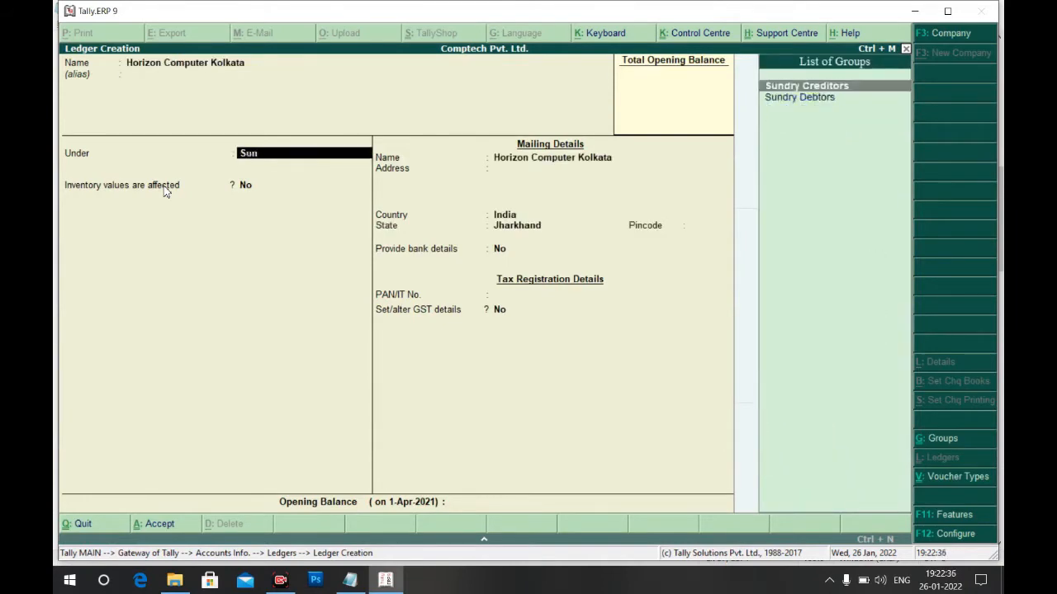
key(Return)
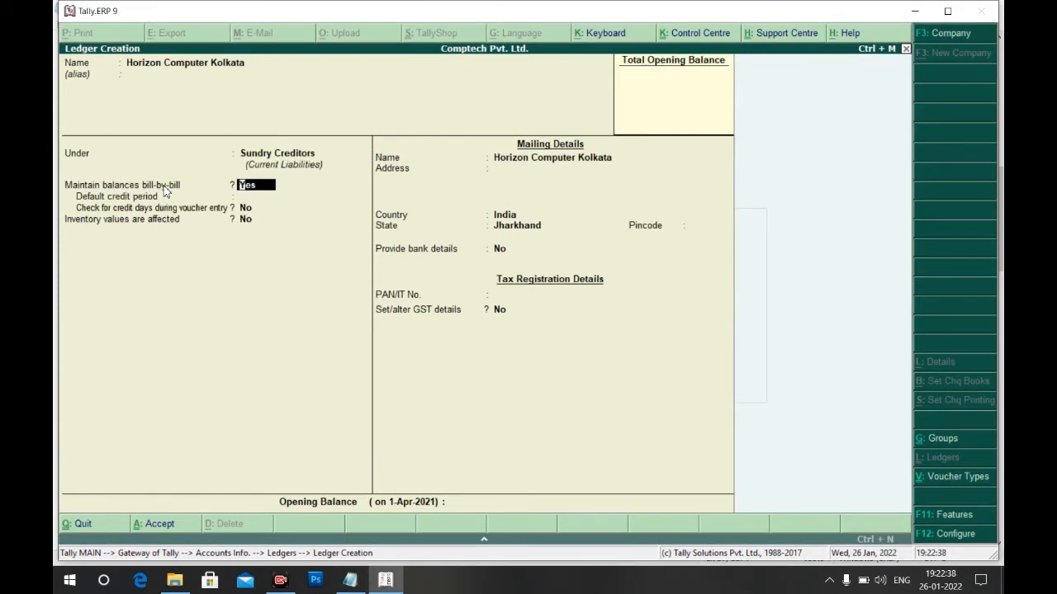
text(n)
key(Return)
Enter the supplier's Kolkata address, state West Bengal and pincode, then save the ledger
key(Return)
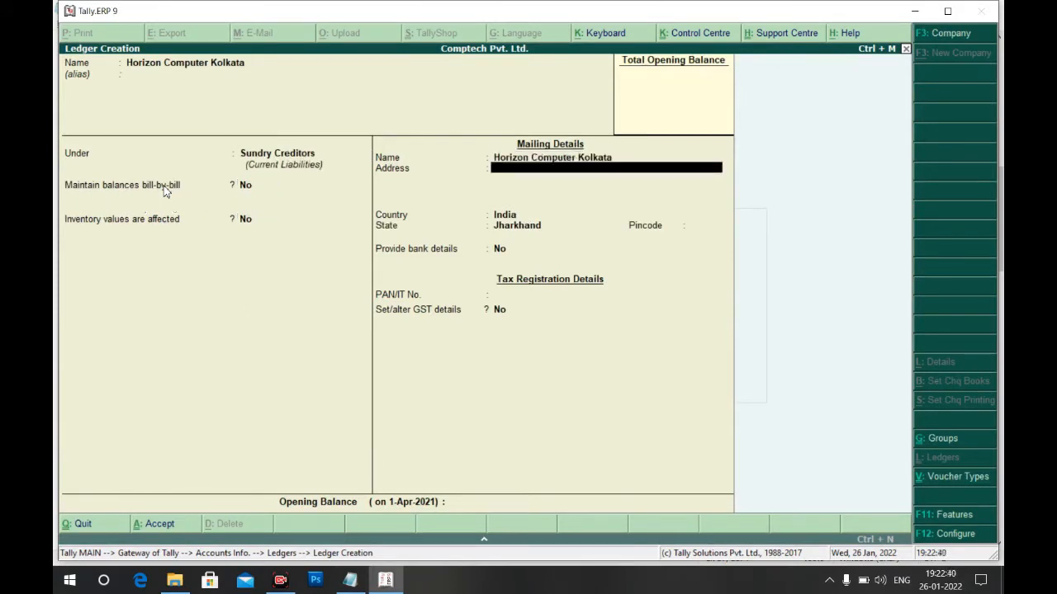
text(Park Stree)
key(Return)
text(Kok)
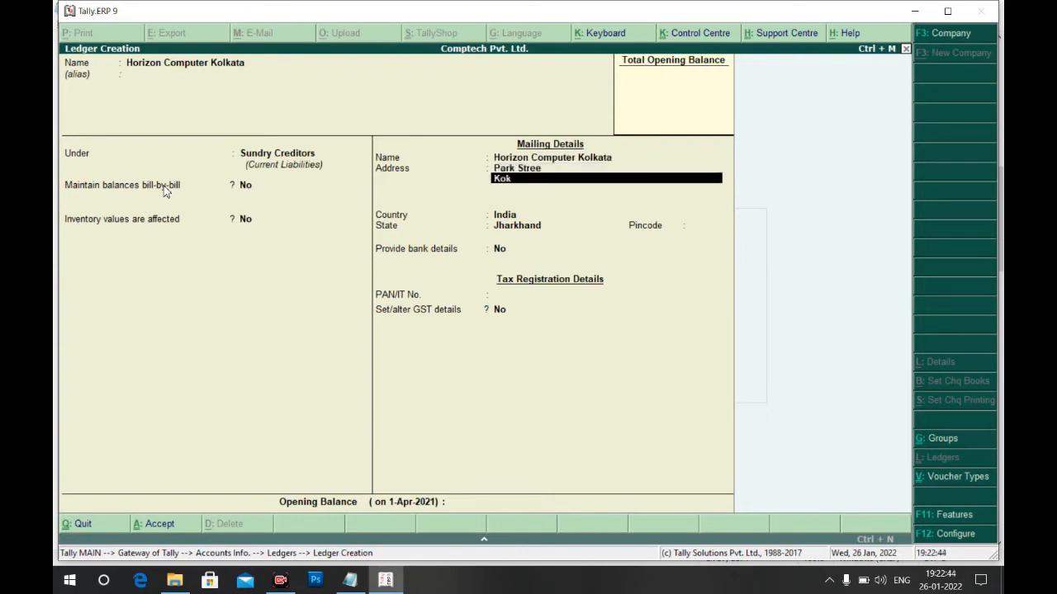
key(BackSpace)
text(lkata)
key(Return)
key(Return)
key(Return)
text(We)
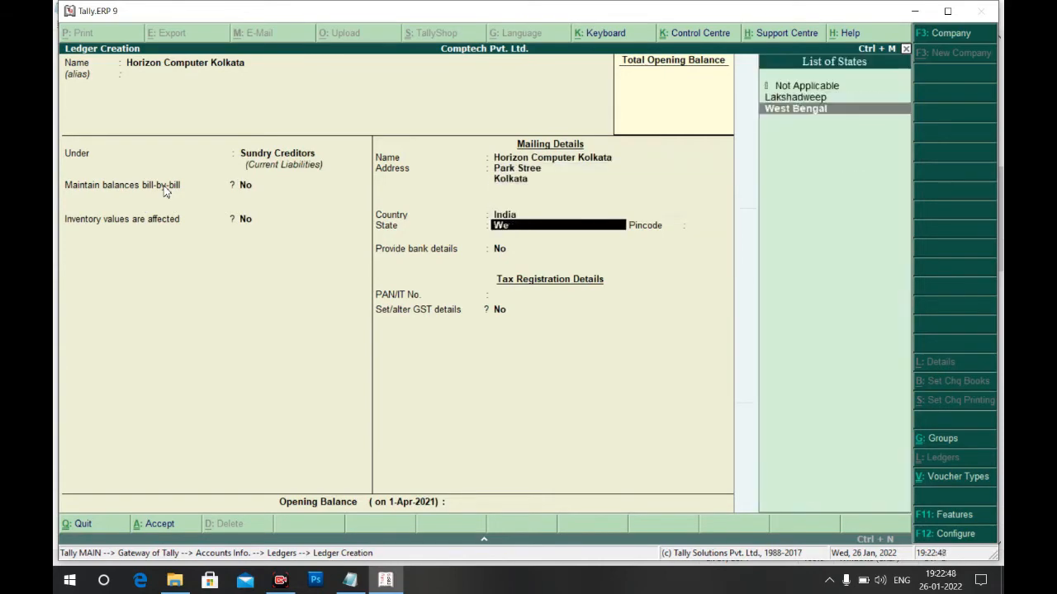
key(Return)
text(300003)
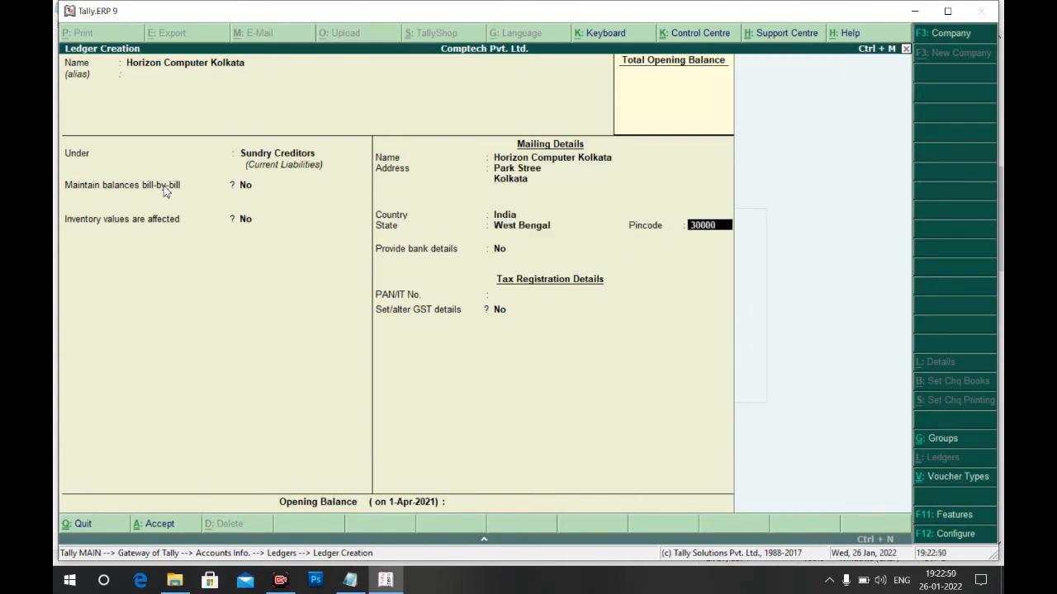
key(Return)
key(Return)
key(ctrl+a)
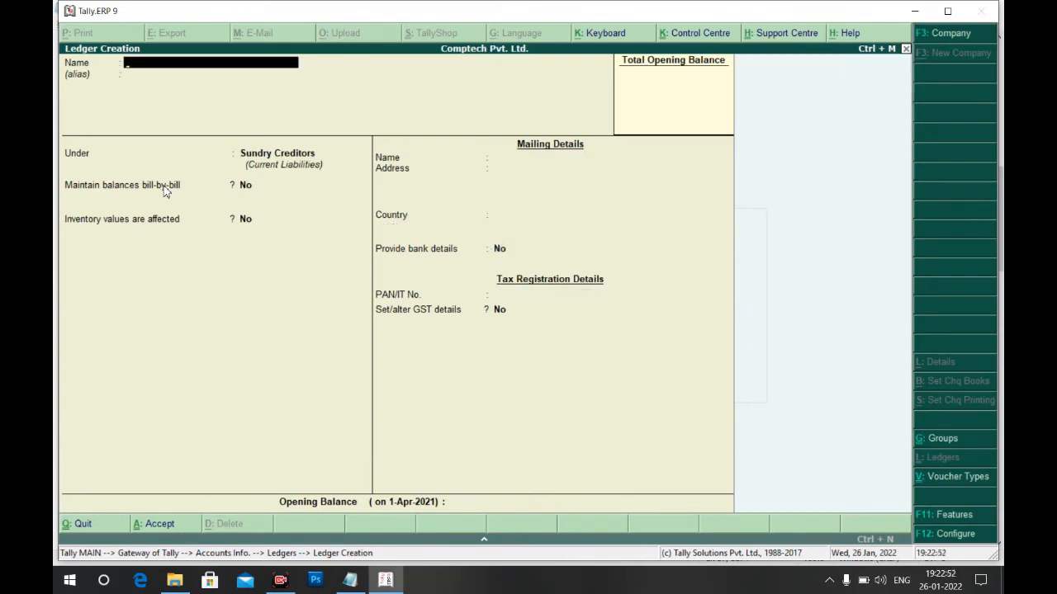
Name the new ledger Agarwal Computer Dhanbad and keep it under Sundry Creditors
key(alt+Tab)
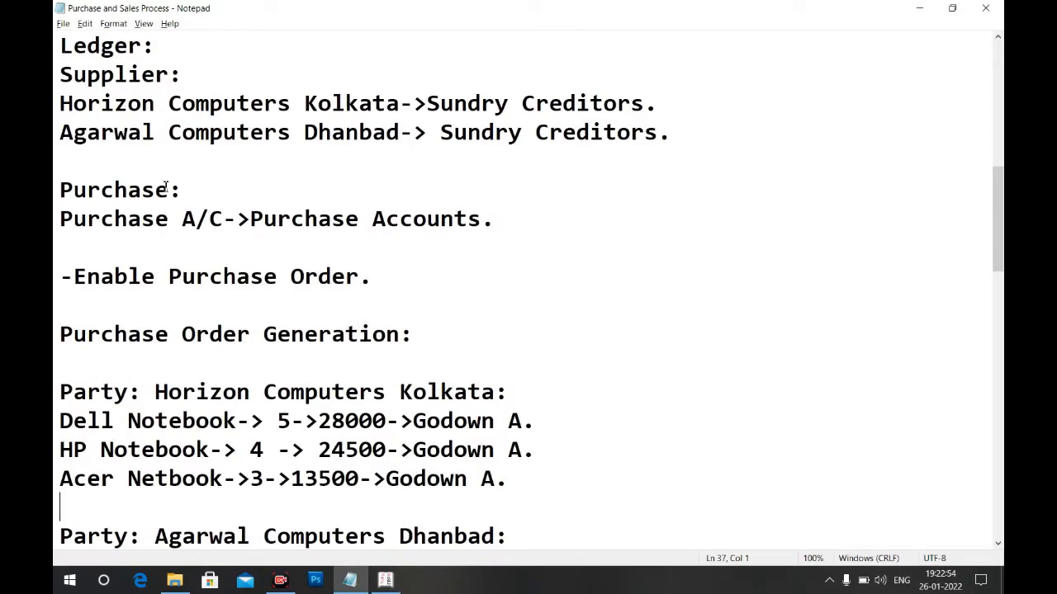
key(alt+Tab)
text(Agarwal Com)
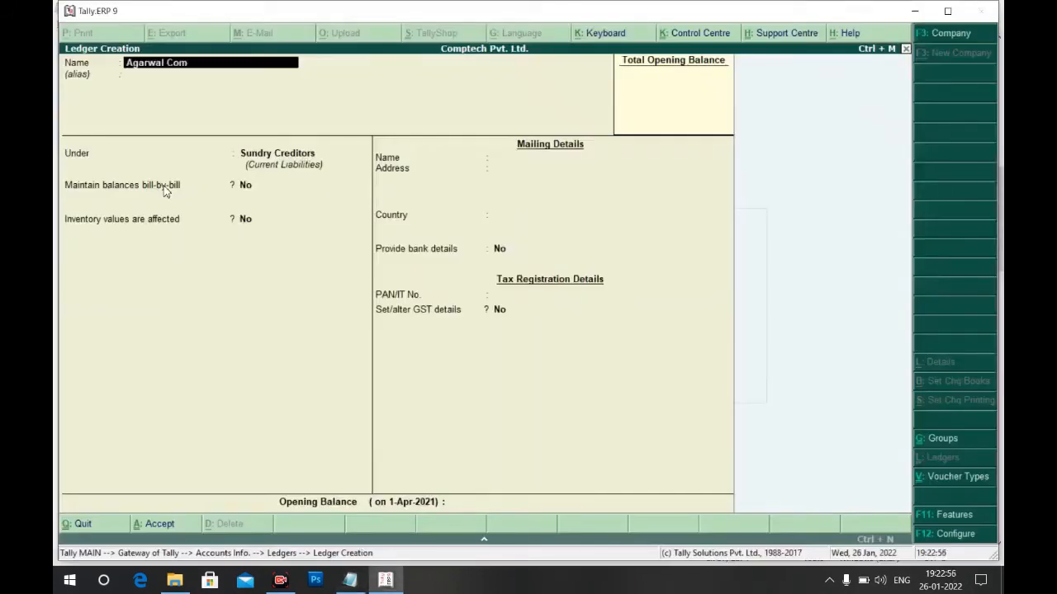
text(puter Dhanbad)
key(Return)
key(Return)
key(Return)
key(Return)
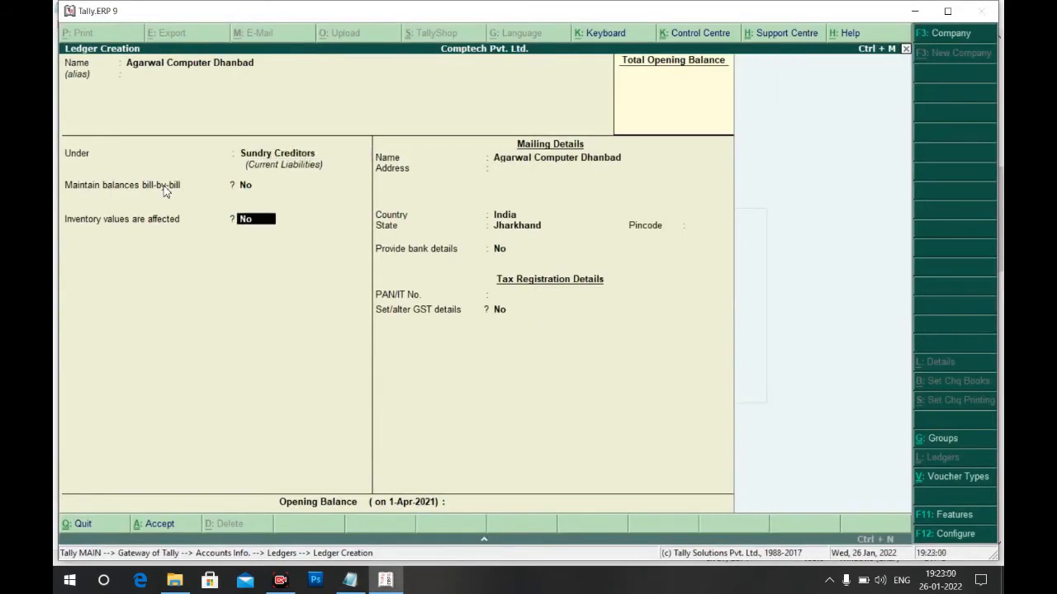
Enter address Urmila Tower, Bank More, Dhanbad with pincode 826001, save, and begin naming Purchase A/C
key(Return)
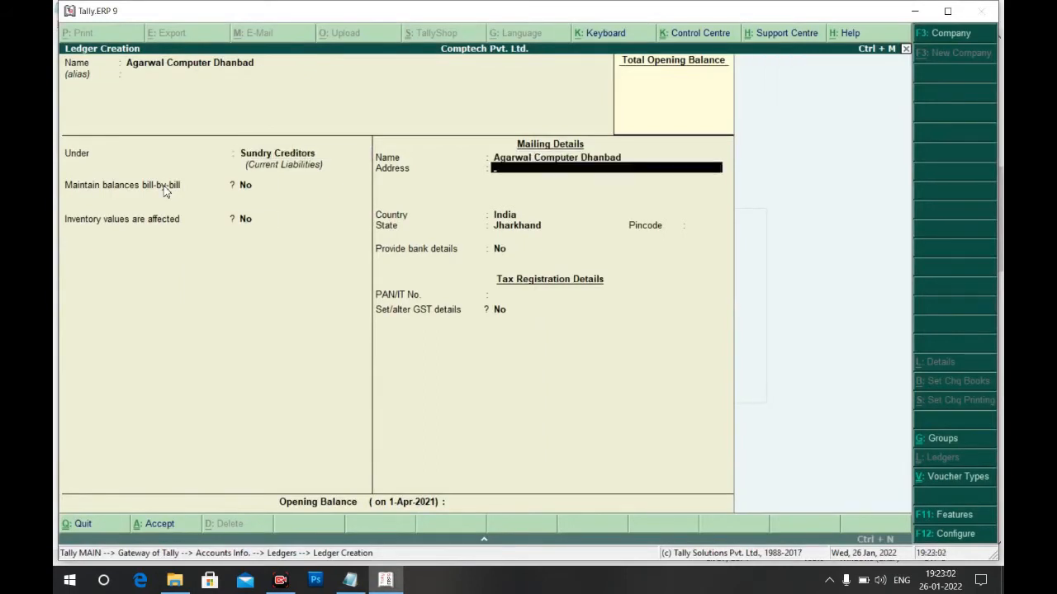
text(Urmila Tower)
key(Return)
text(Bank More)
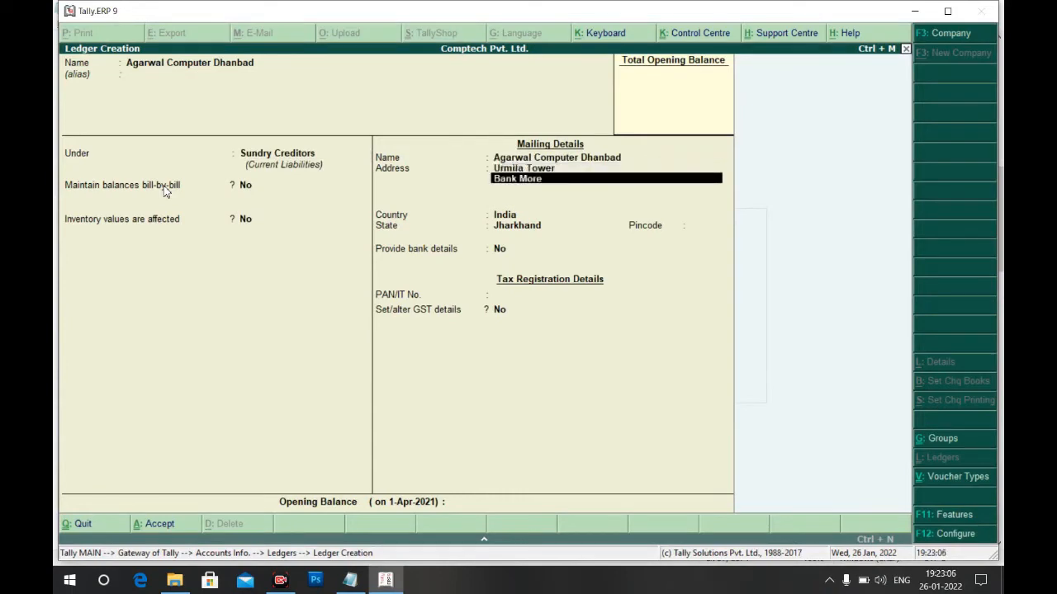
key(Return)
text(Dhanbad)
key(Return)
key(Return)
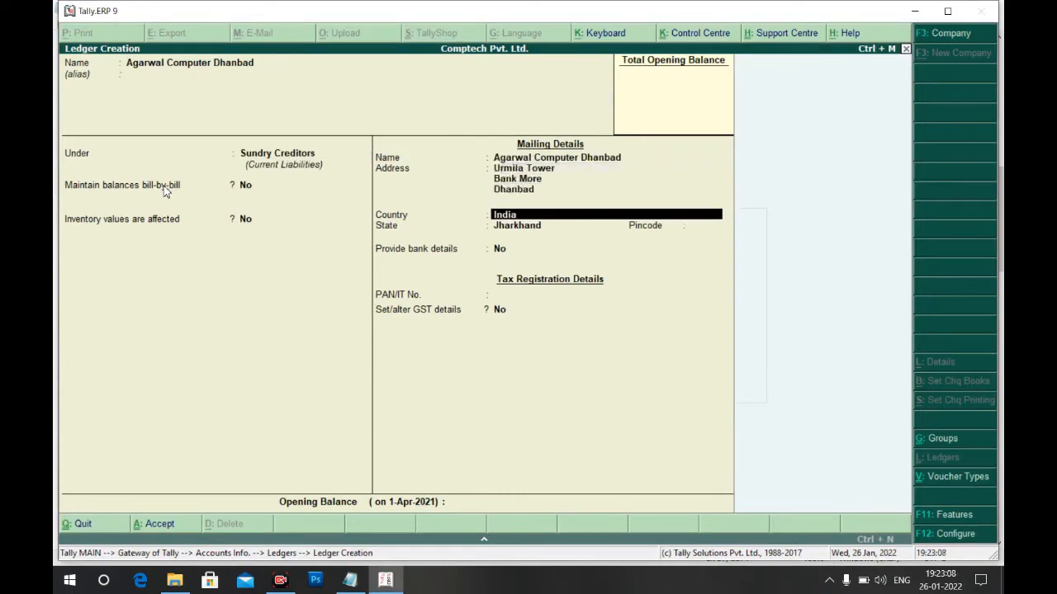
key(Return)
key(Return)
text(82600)
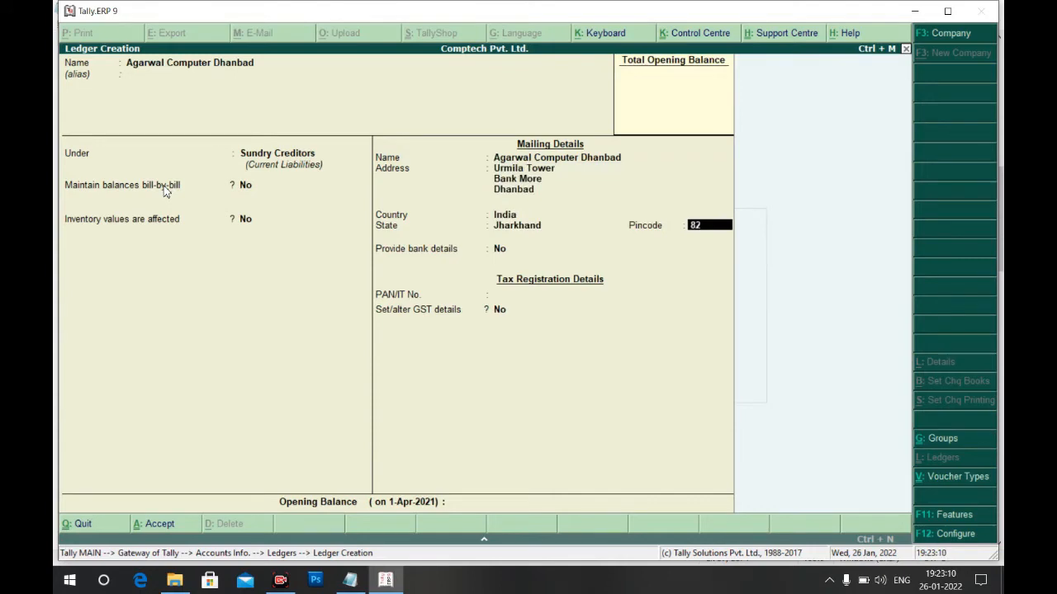
key(Return)
key(Return)
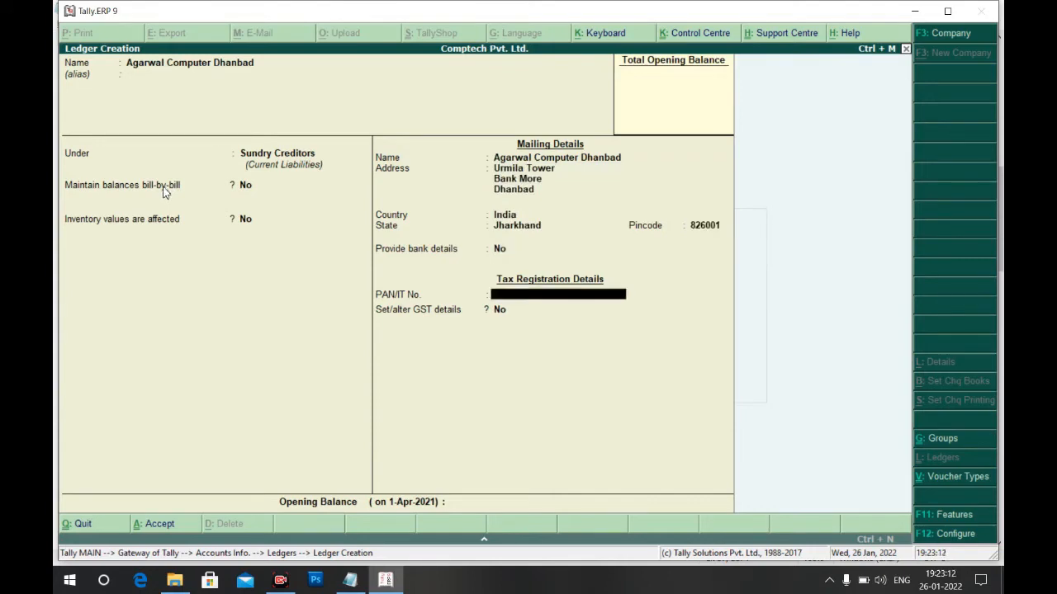
key(ctrl+a)
text(P)
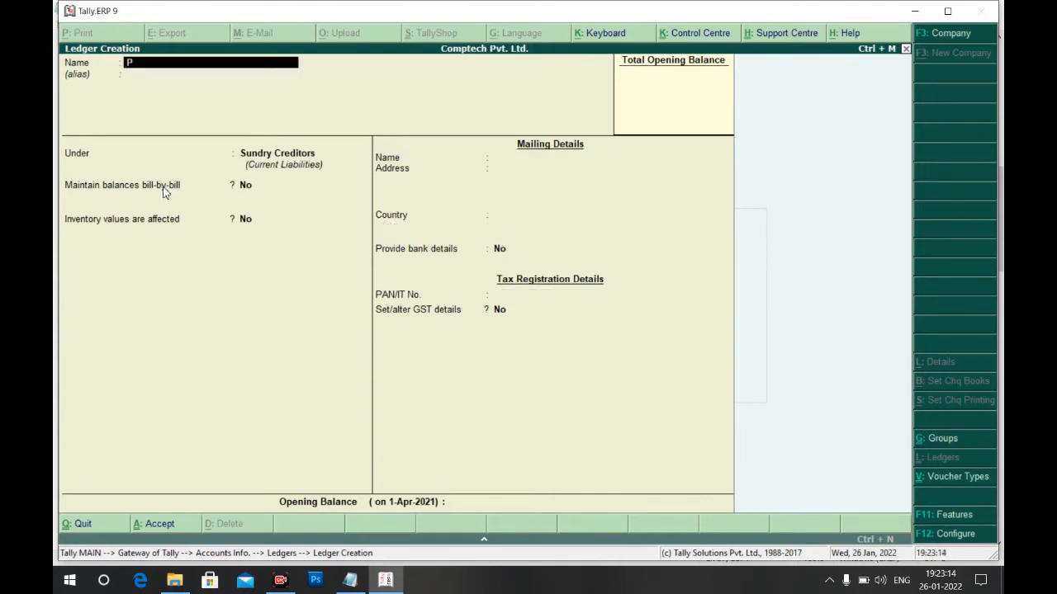
text(urchaee A/C)
Save Purchase A/C under Purchase Accounts with inventory affected Yes and supply type Goods
key(Return)
text(P)
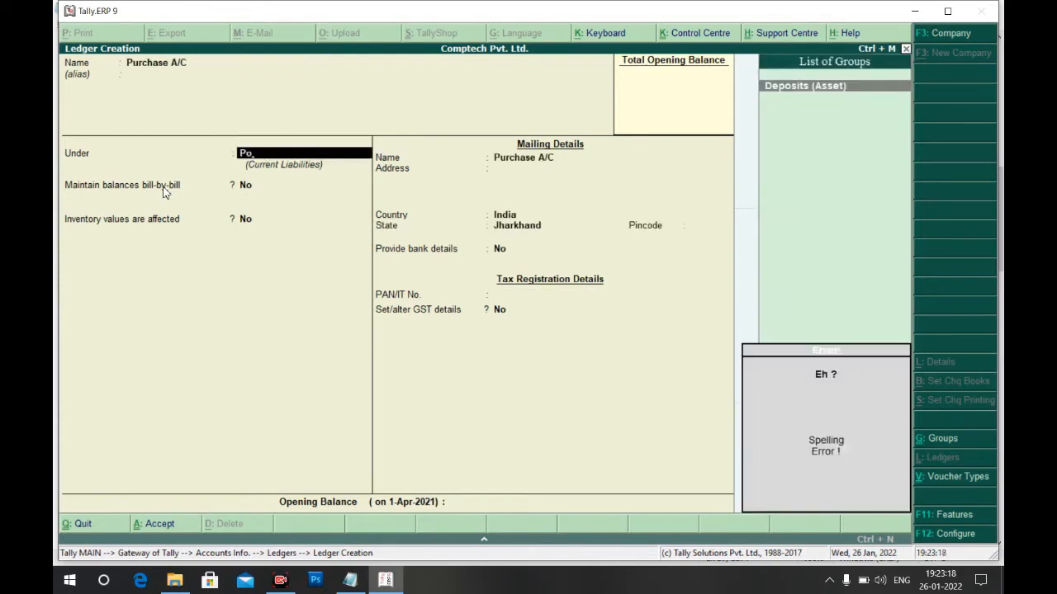
text(u)
key(Return)
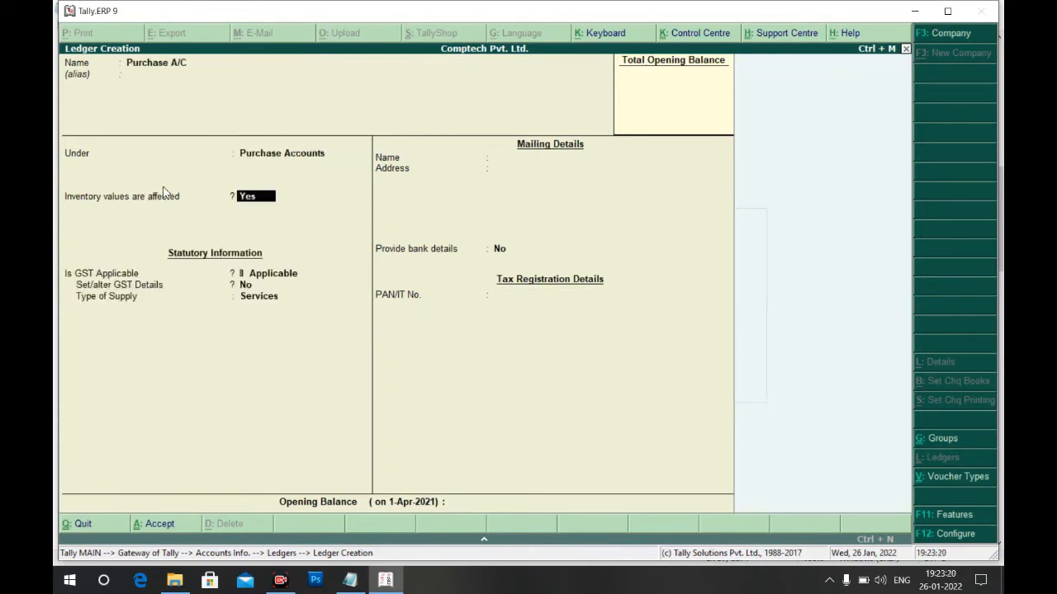
key(Return)
key(Return)
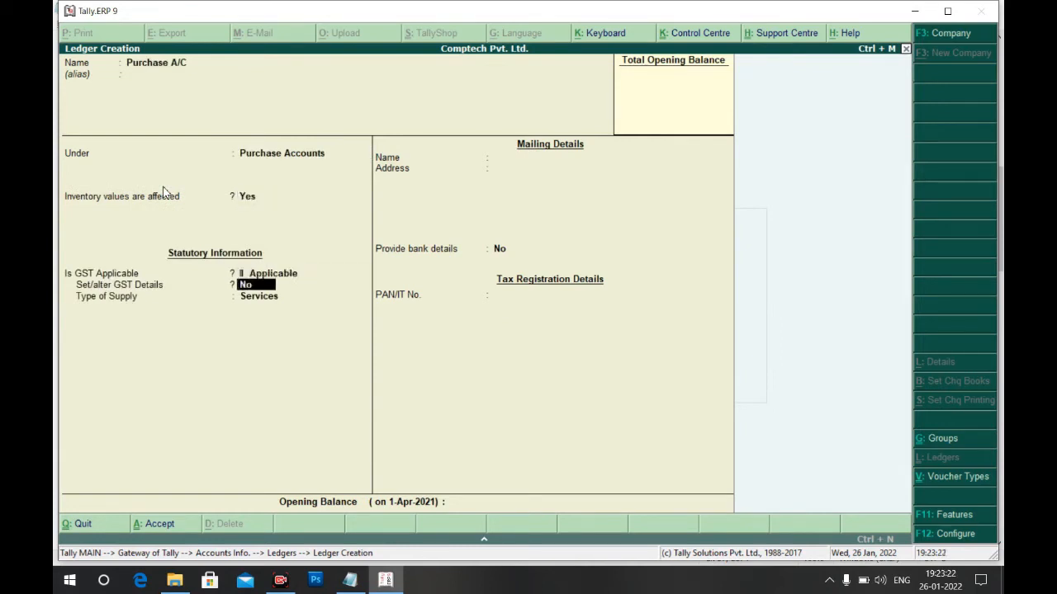
key(Return)
key(Up)
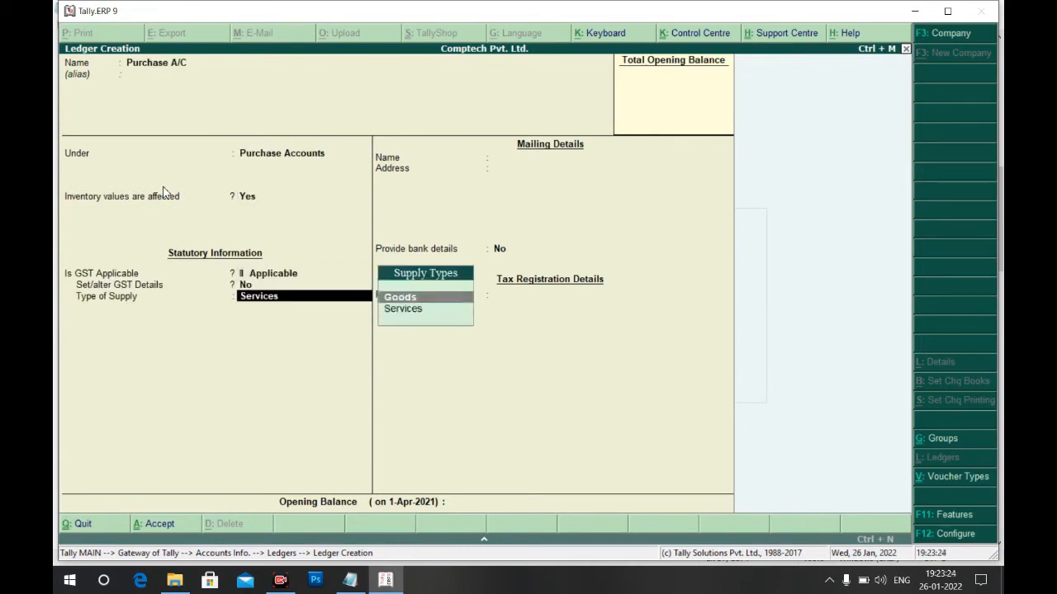
key(Return)
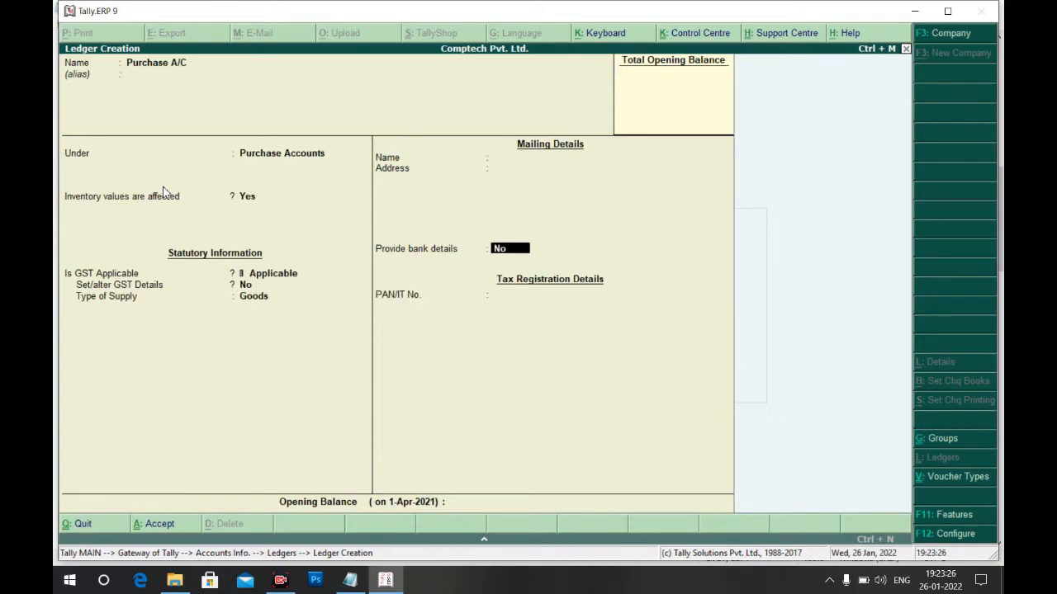
key(ctrl+a)
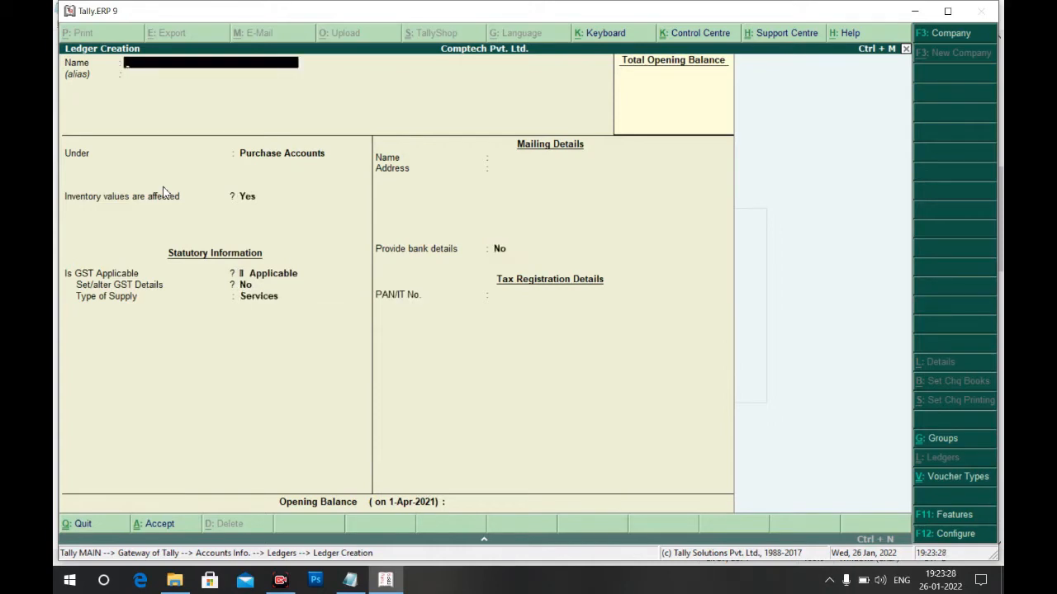
Quit ledger creation, return to the Gateway of Tally, and bring the purchase notes forward
key(Escape)
key(Return)
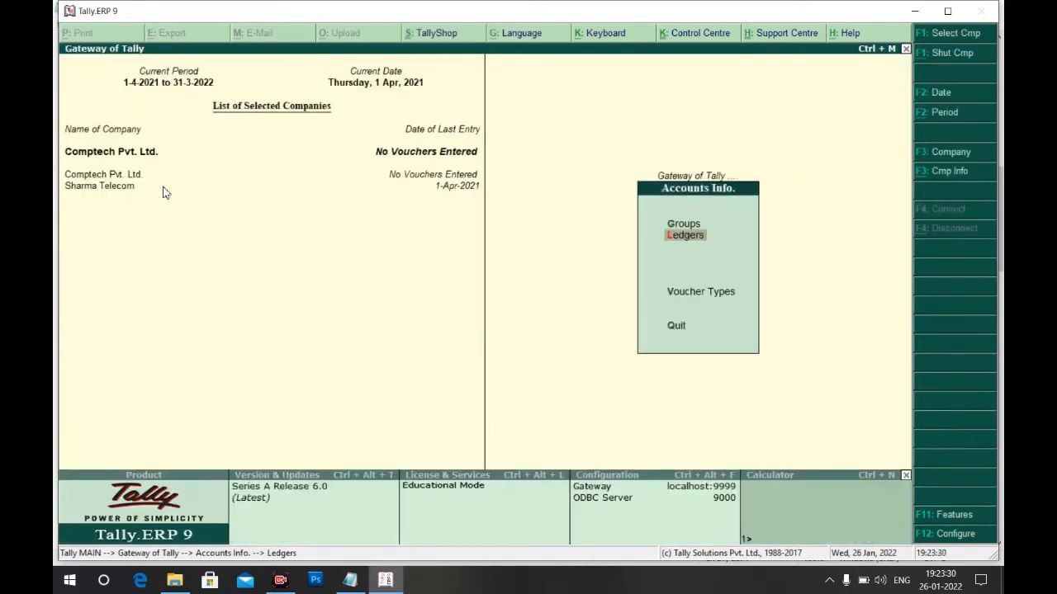
key(Escape)
key(alt+Tab)
key(Down)
key(Down)
key(Down)
key(Down)
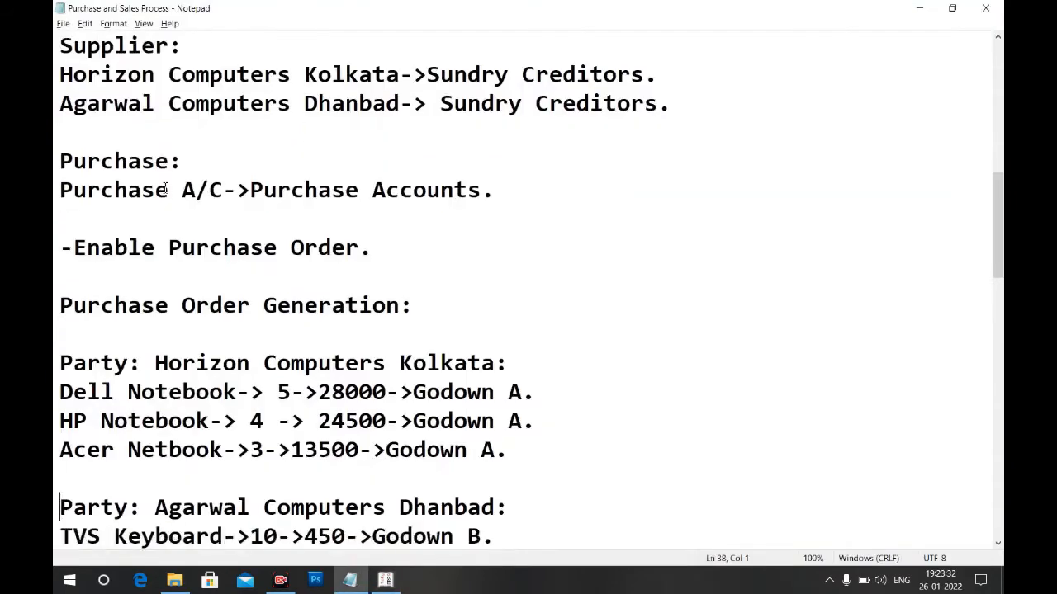
Scroll the notes to the Agarwal Computers item list, then return to the Gateway of Tally
key(Down)
key(Down)
key(Down)
key(Down)
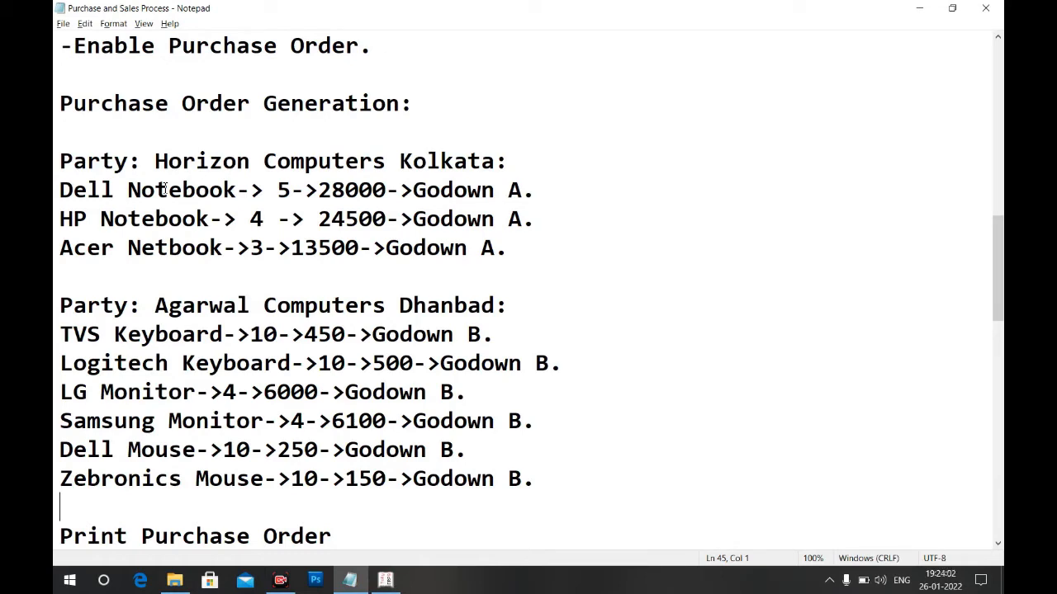
key(alt+Tab)
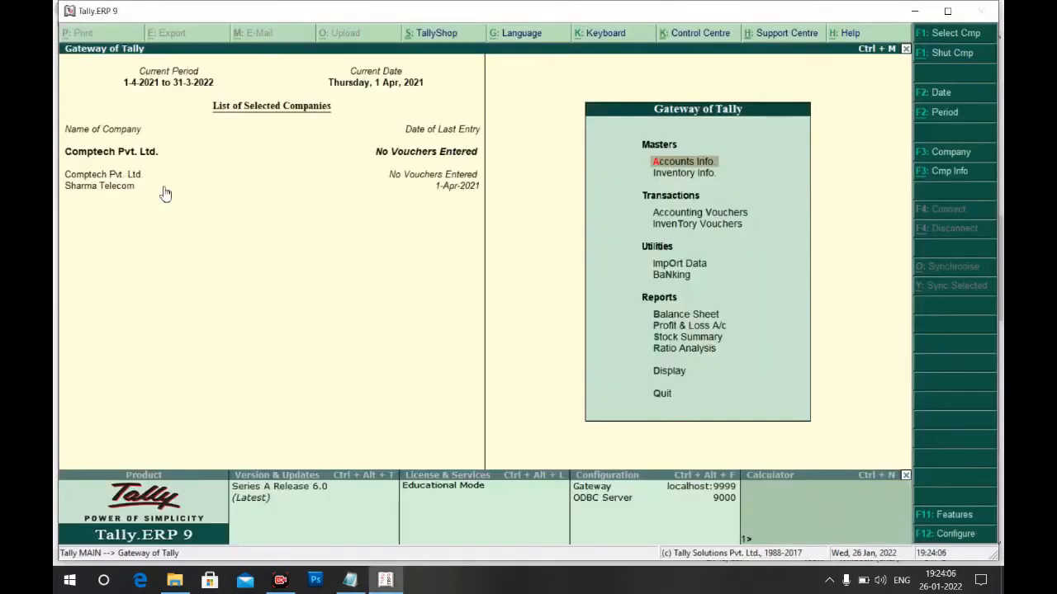
Open the Tally ERP9 with GST_Final presentation in PowerPoint and scroll through its slides
key(super)
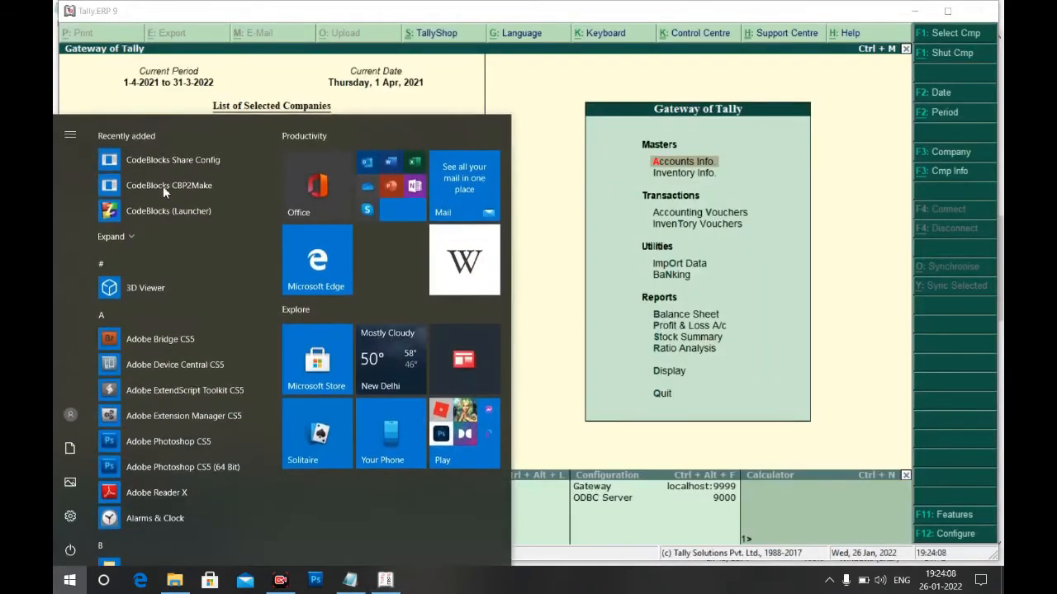
text(power)
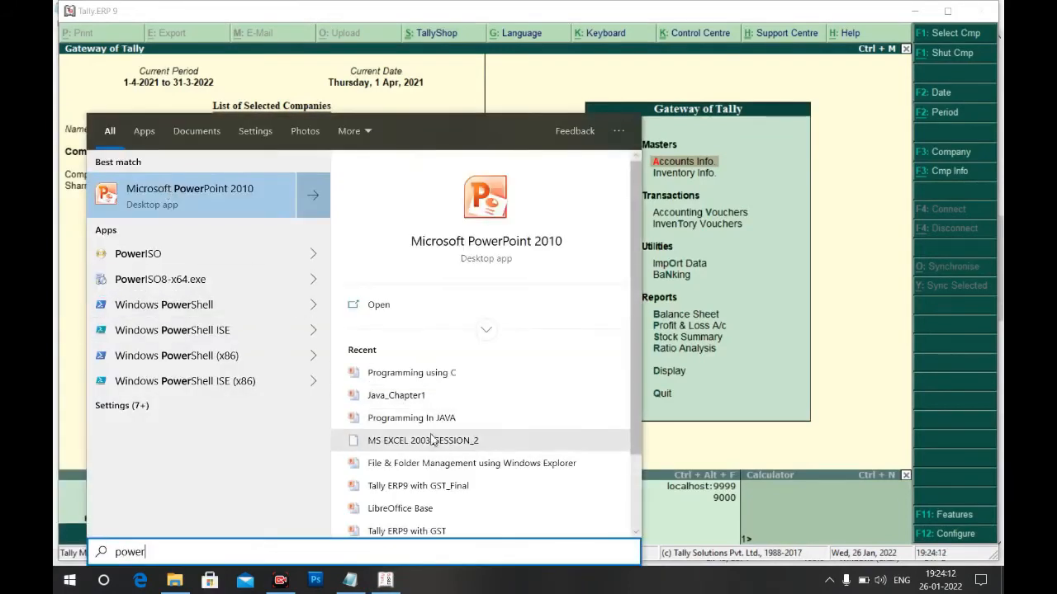
click(418, 487)
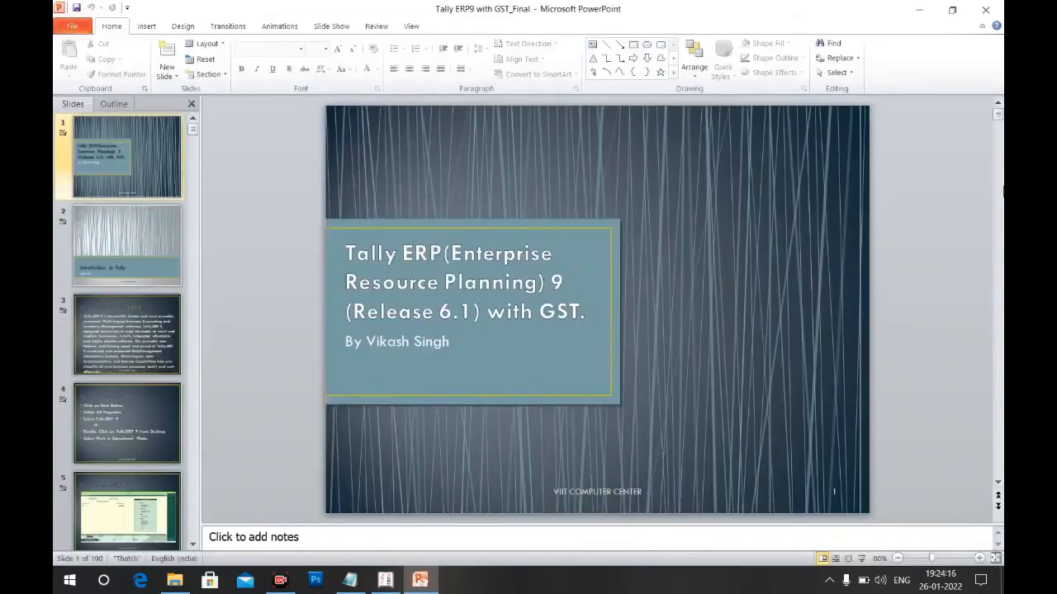
drag(998, 118, 999, 247)
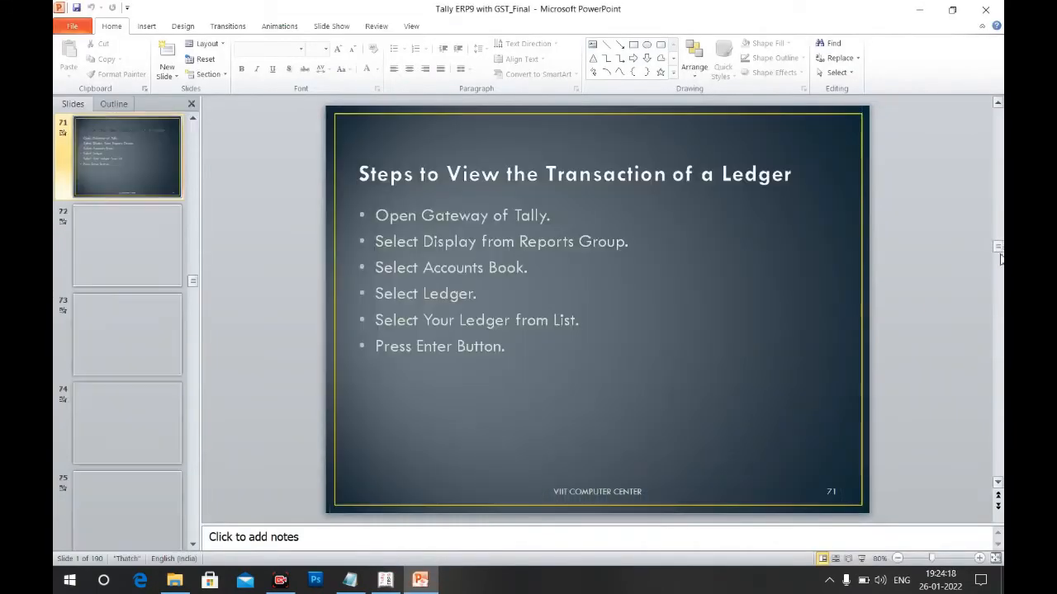
click(999, 278)
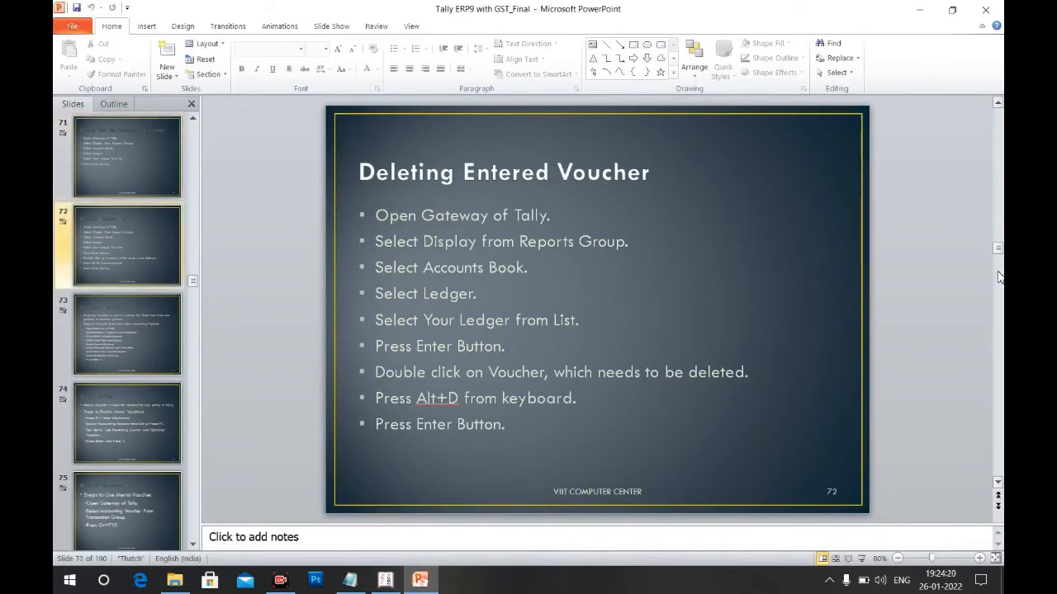
drag(999, 248, 999, 293)
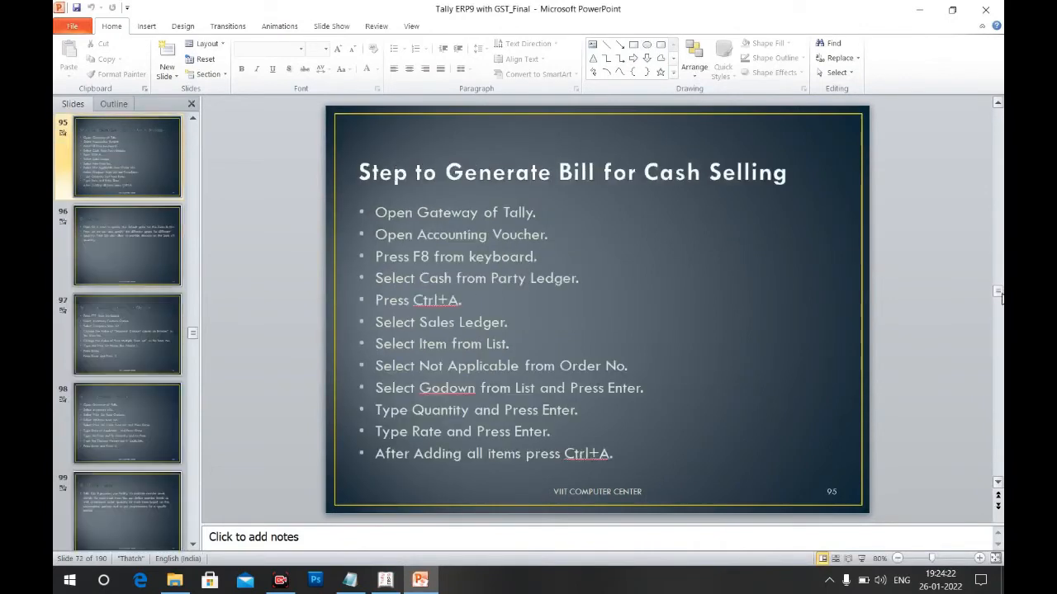
click(1000, 317)
Step back through the slides to the Purchase Order slide (slide 80)
click(1001, 222)
click(1002, 221)
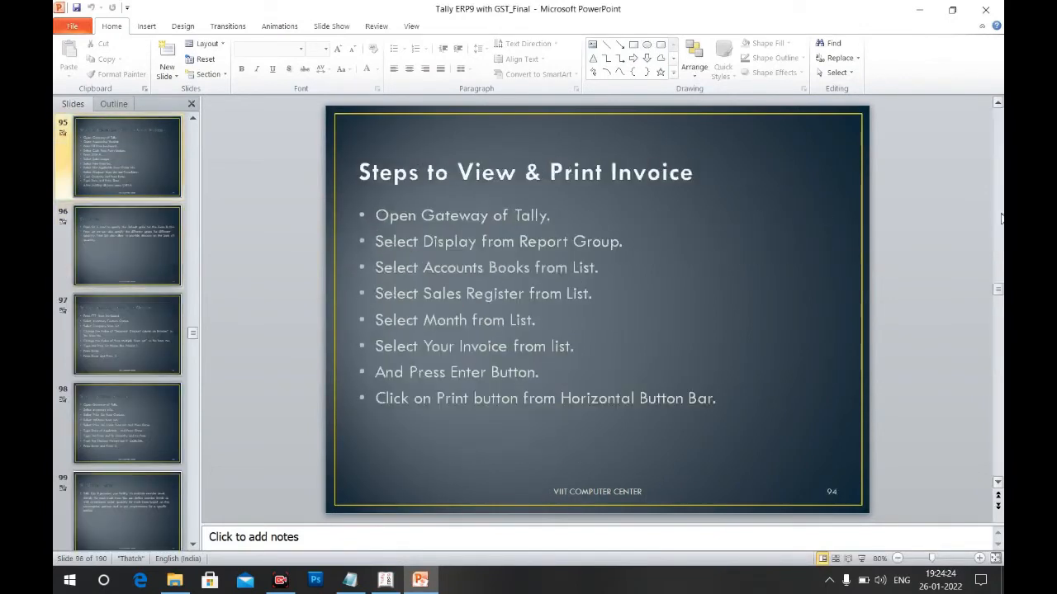
click(1001, 220)
click(1002, 221)
click(1002, 220)
click(1002, 218)
click(1002, 218)
click(1001, 218)
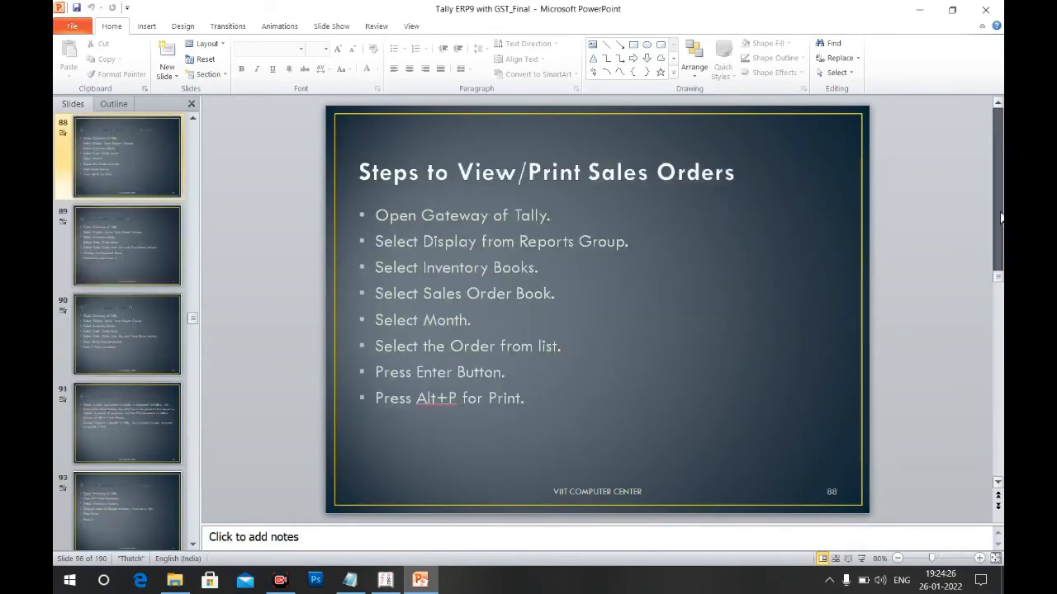
click(1001, 217)
click(1001, 217)
click(1002, 217)
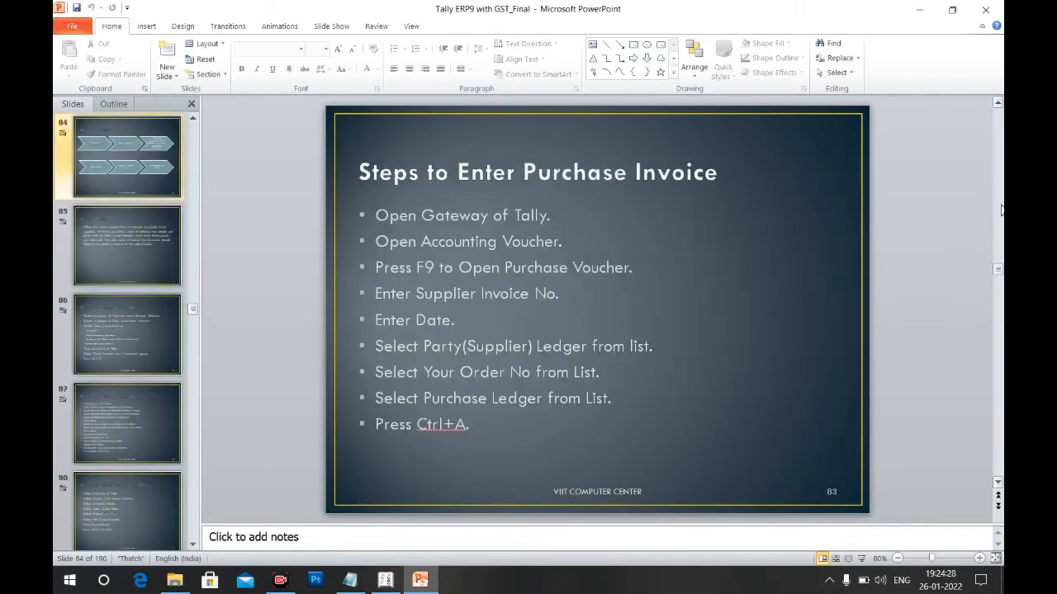
click(1001, 216)
click(1002, 215)
click(1001, 208)
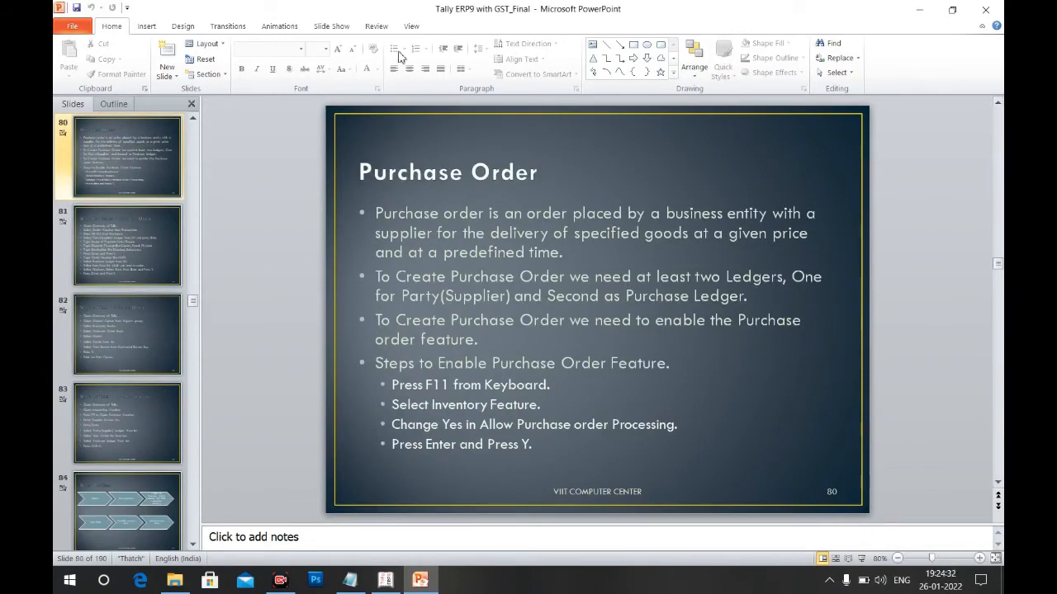
Present the slide show from the Purchase Order slide, then return to Tally
click(334, 30)
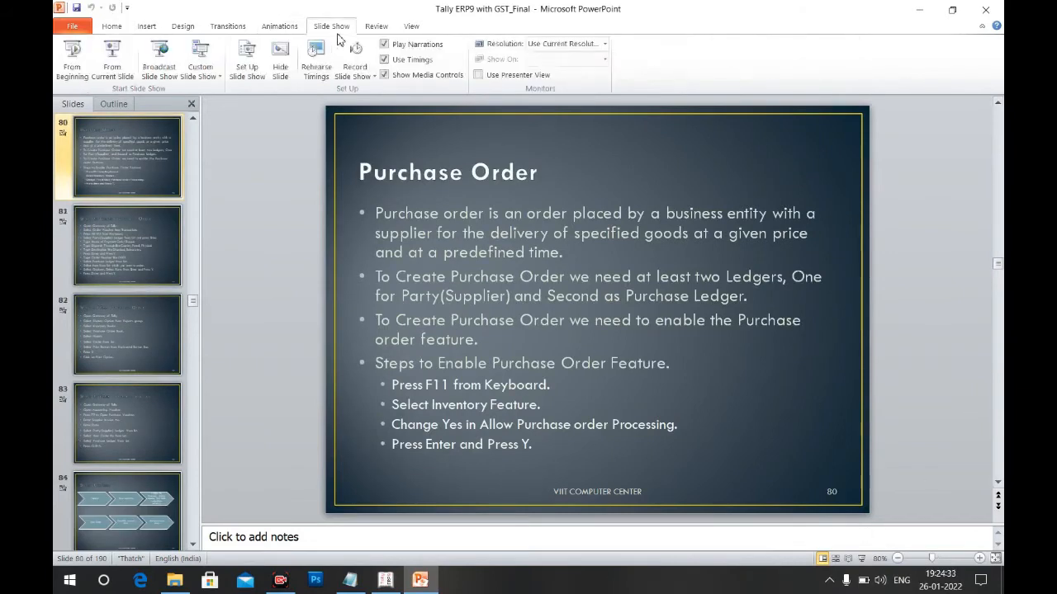
click(113, 59)
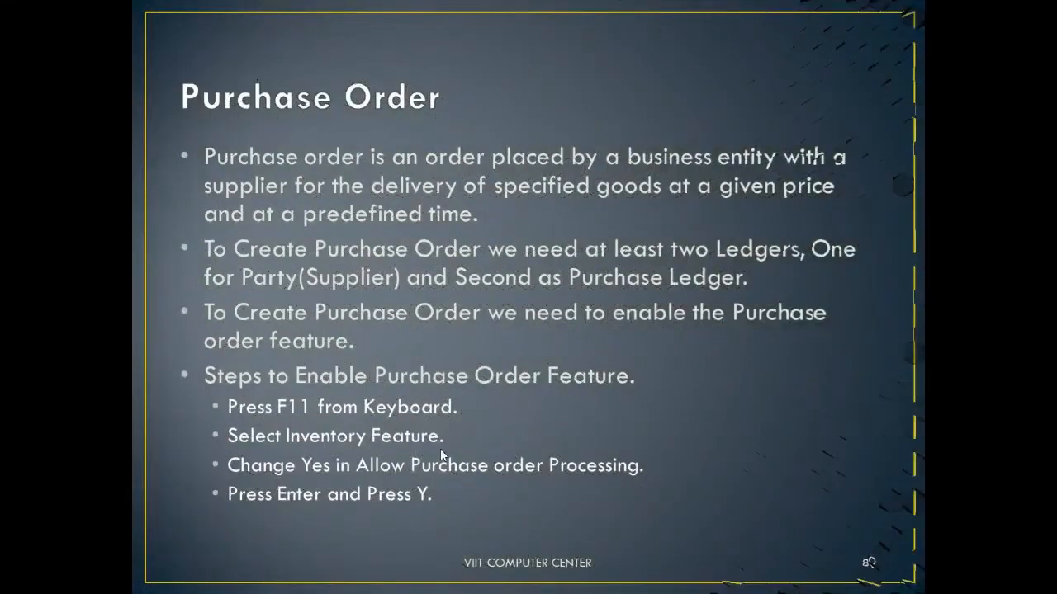
key(alt+Tab)
key(alt+Tab)
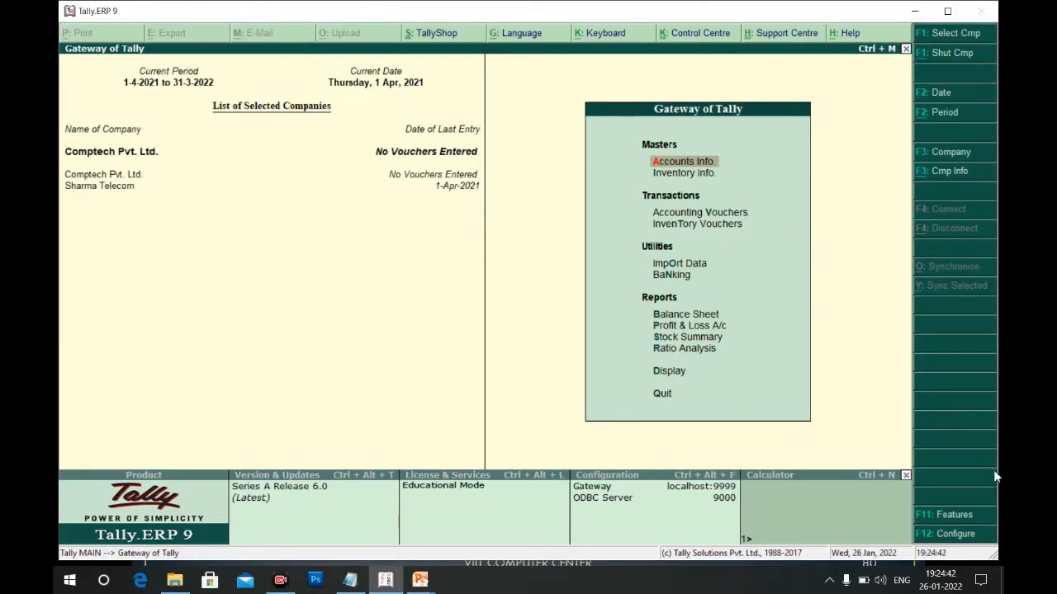
Set 'Enable purchase order processing' to Yes in Comptech Pvt. Ltd.'s F11 inventory features
click(955, 517)
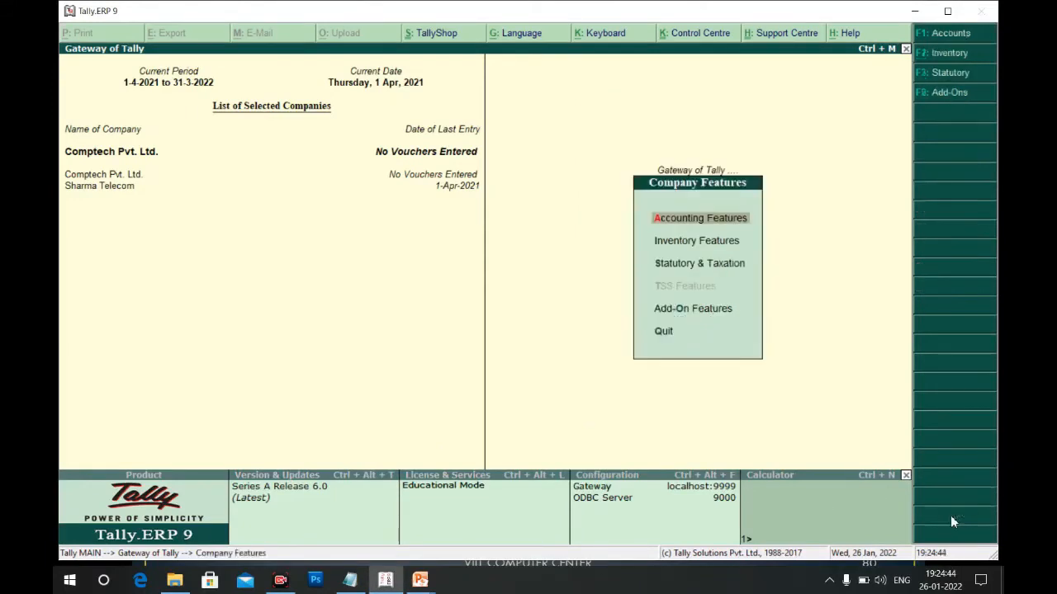
key(i)
key(Return)
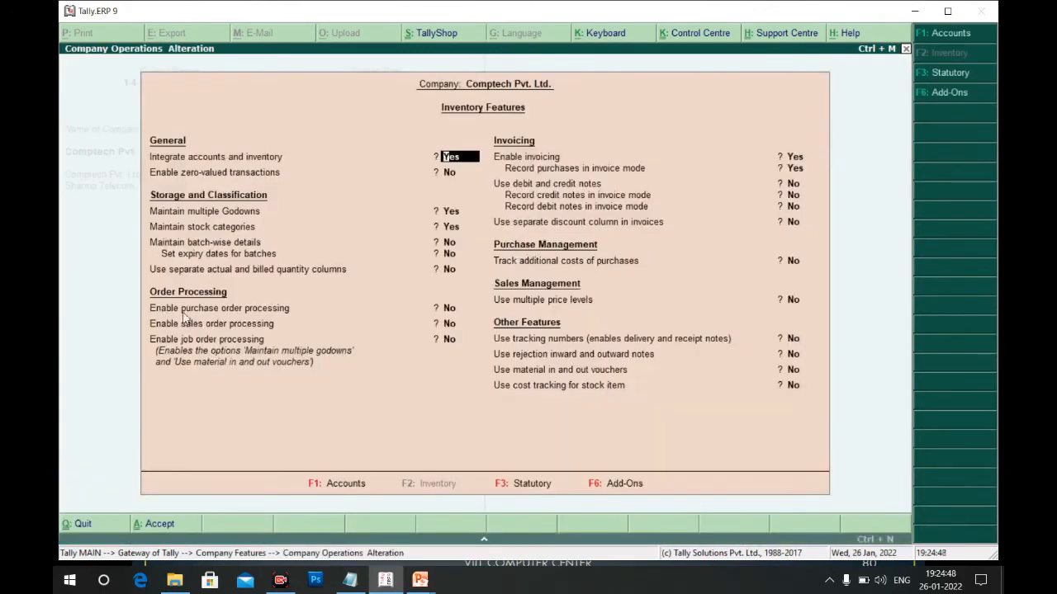
click(452, 308)
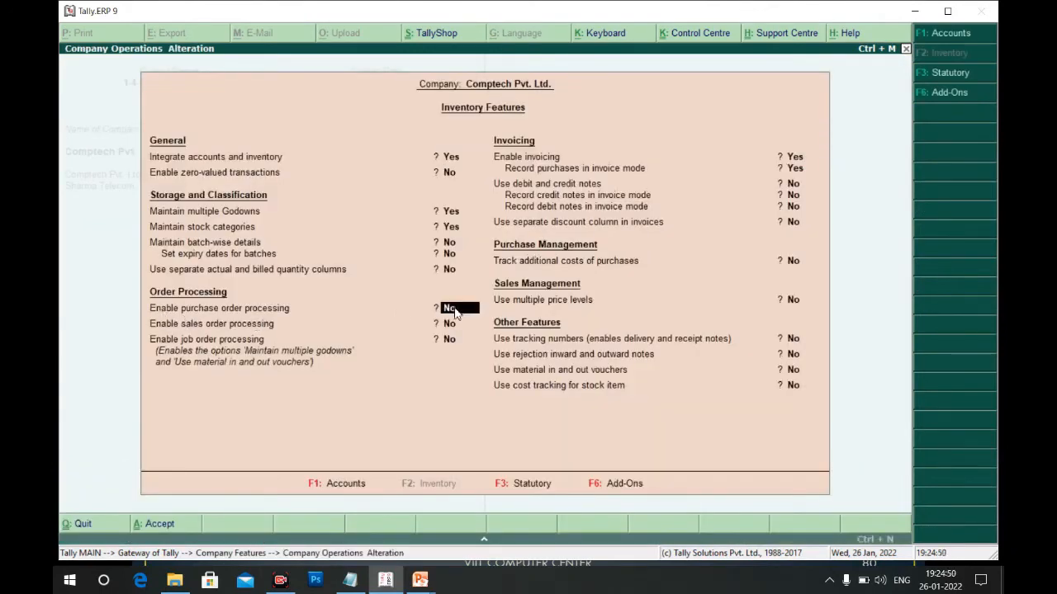
key(y)
key(ctrl+a)
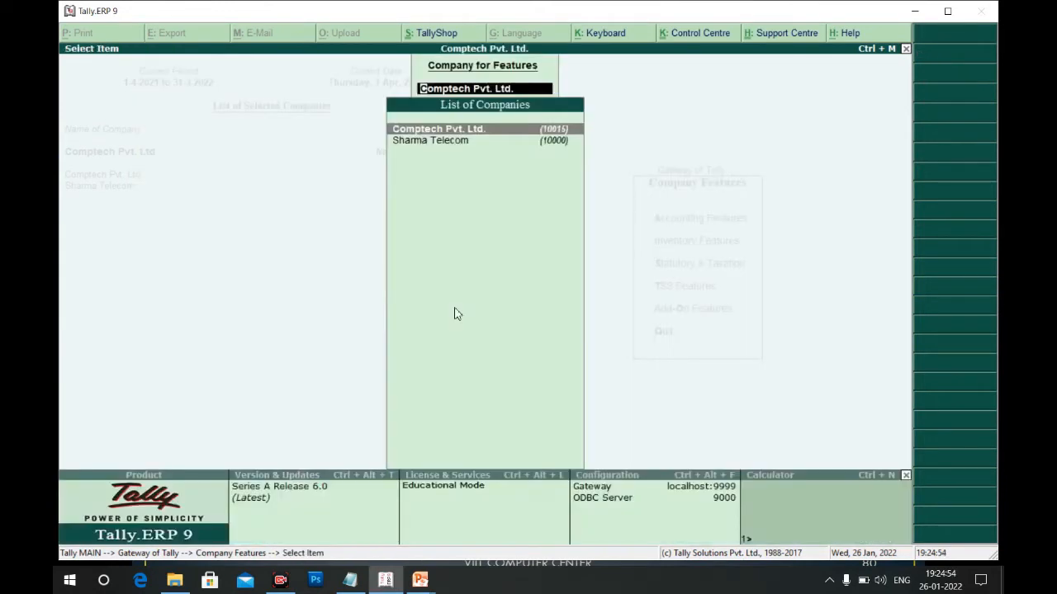
key(Escape)
key(Escape)
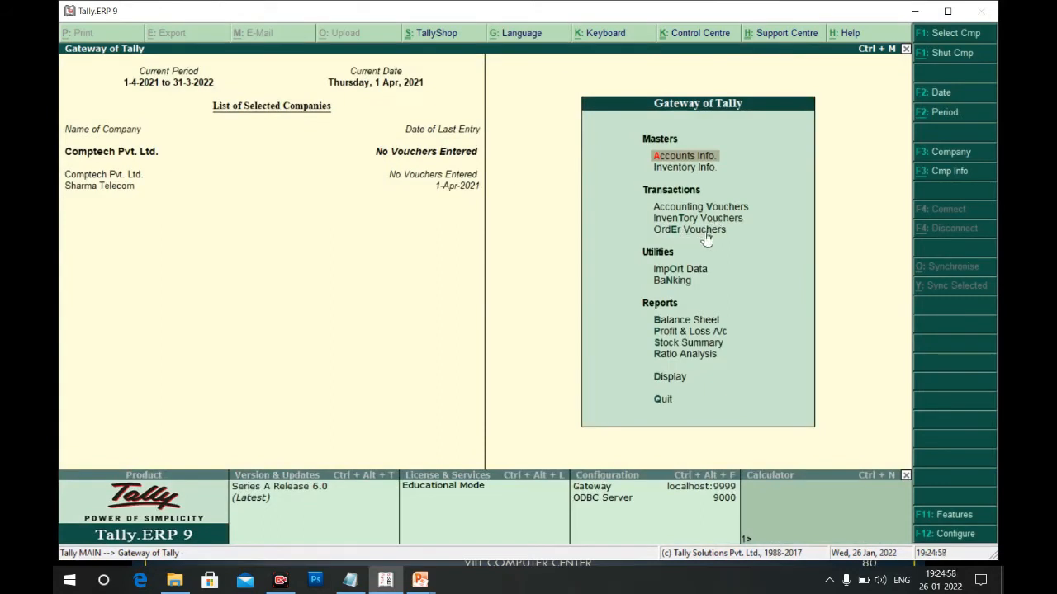
Open Order Vouchers from the Gateway, check the next slide, and come back to Tally
key(s)
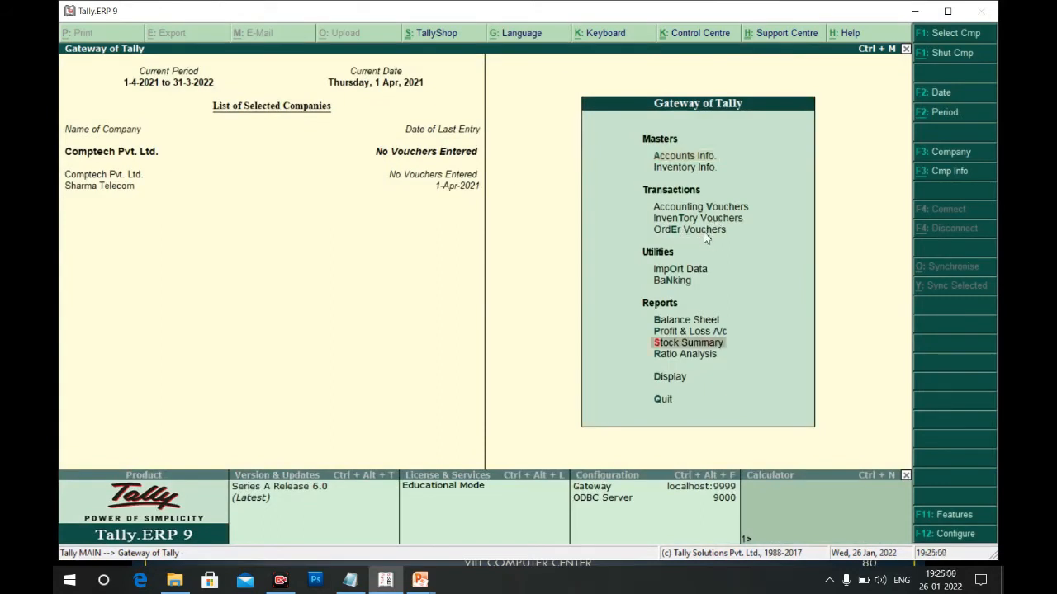
key(Up)
key(Up)
key(Up)
key(Up)
key(Up)
key(Up)
key(Down)
key(Return)
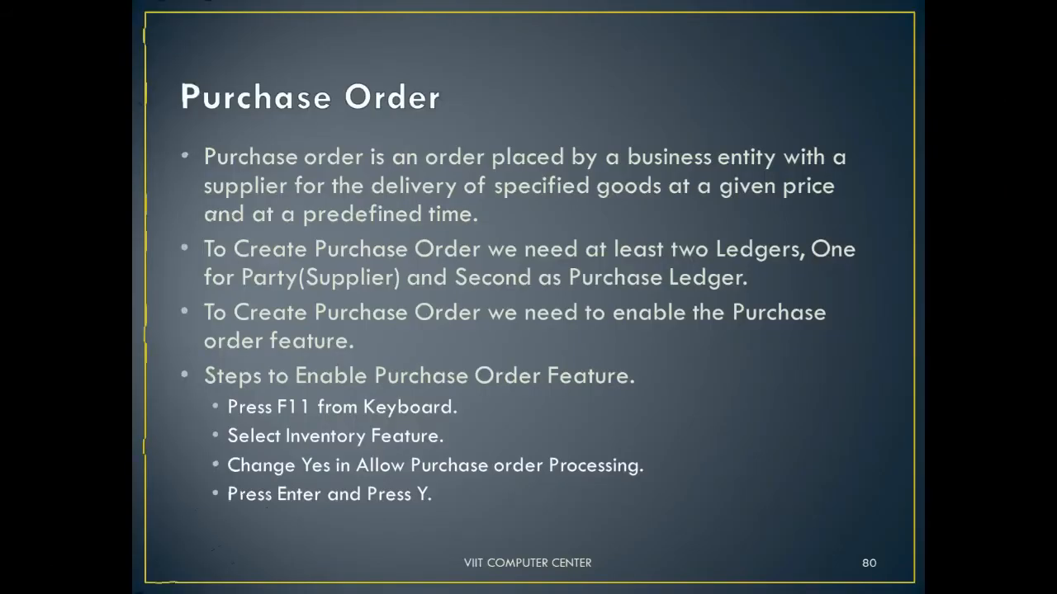
key(Right)
key(alt+Tab)
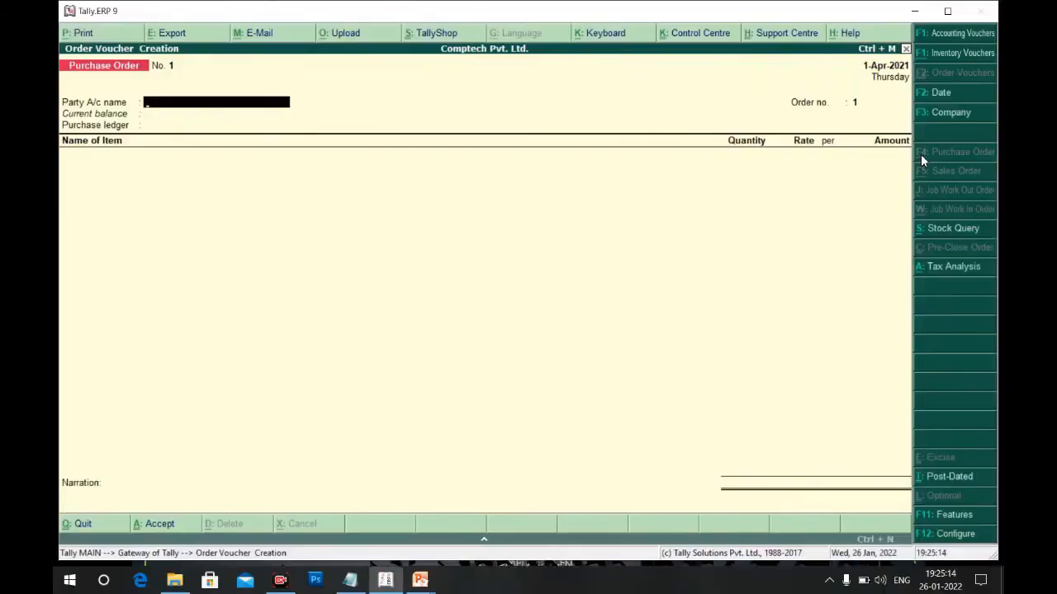
Back out and reopen Order Vouchers to start Purchase Order No. 1
key(Escape)
key(Return)
key(Escape)
key(Escape)
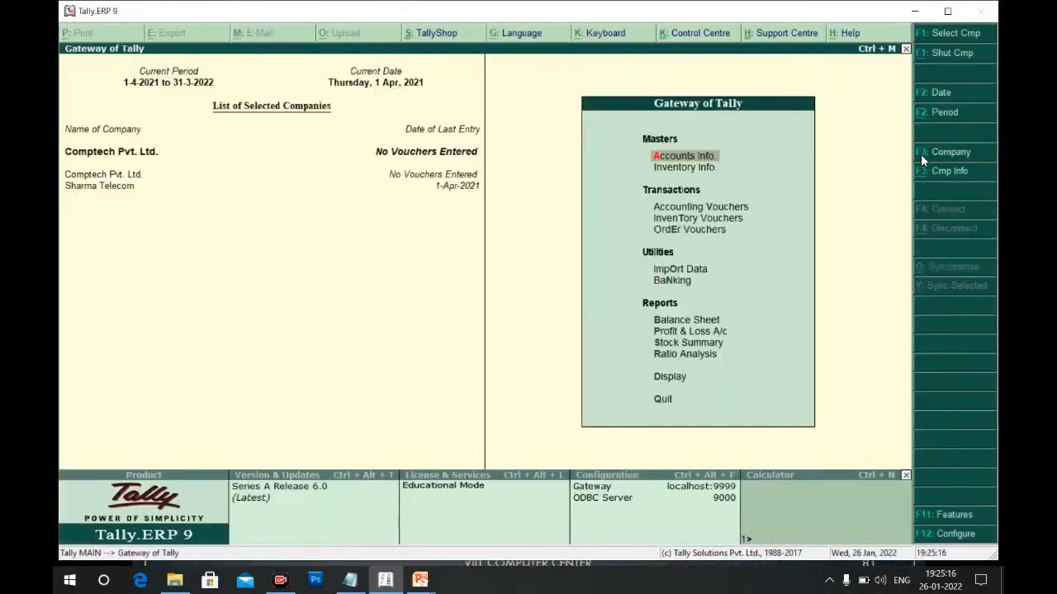
key(Down)
key(Down)
key(Down)
key(Return)
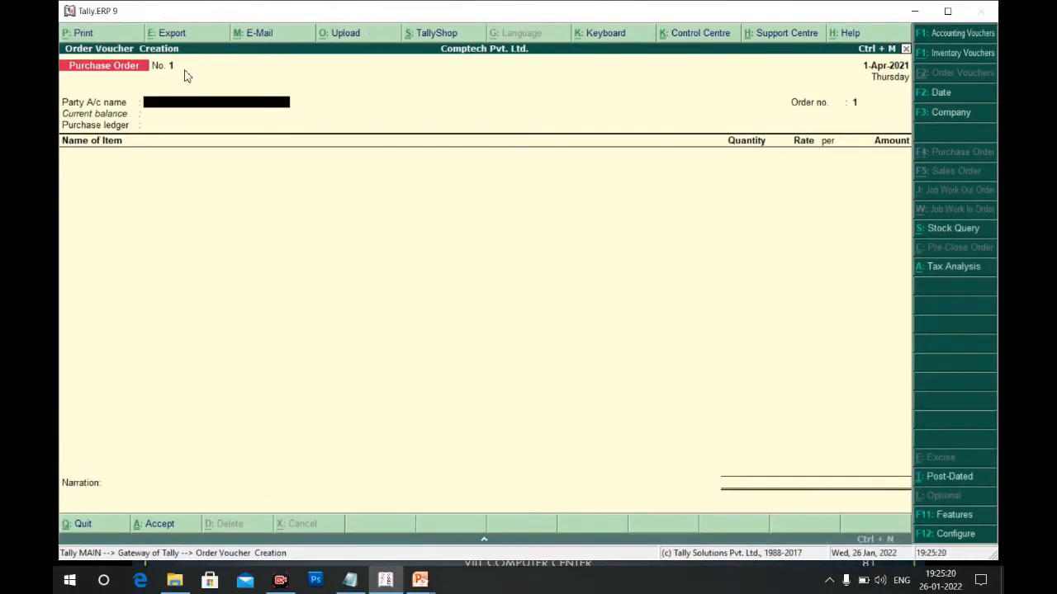
key(alt+Tab)
key(alt+Tab)
key(alt+Tab)
key(alt+Tab)
key(alt+Tab)
key(alt+Tab)
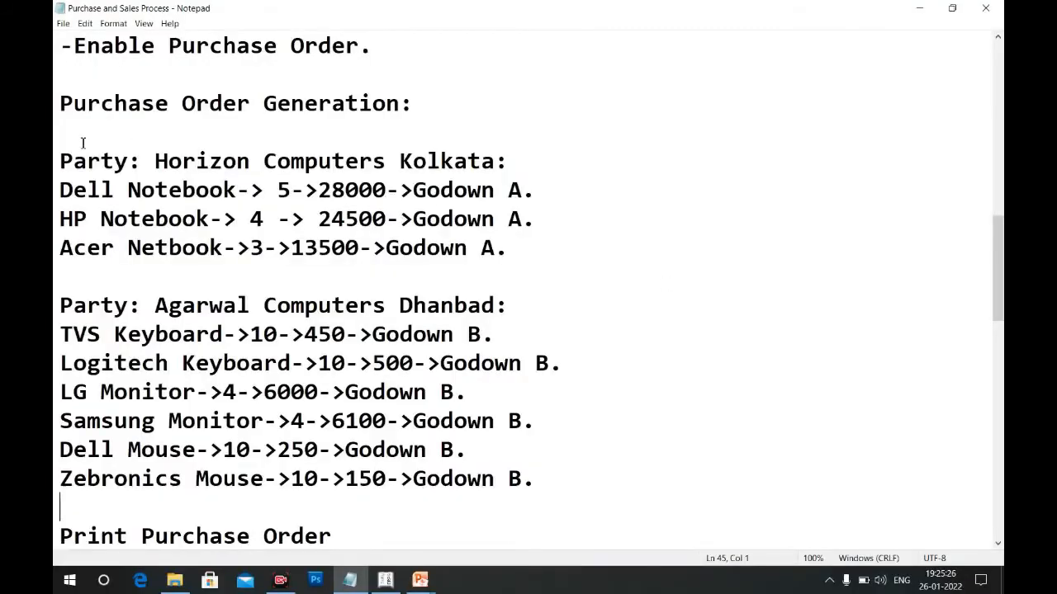
Highlight 'Horizon Computers Kolkata:' on the notes' Party line, then return to the Tally purchase order
drag(61, 161, 509, 163)
click(157, 161)
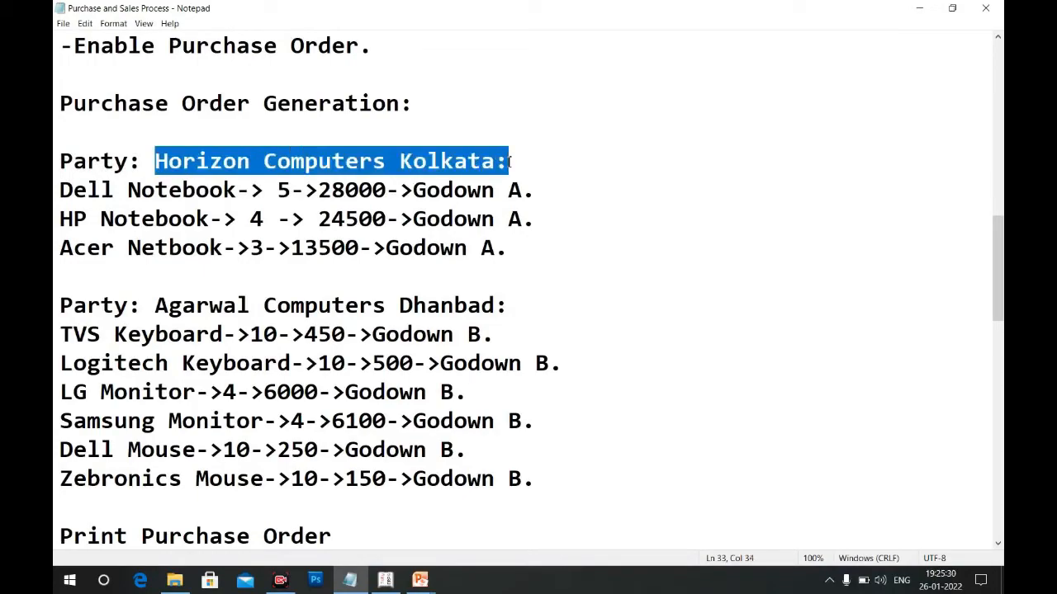
key(alt+Tab)
key(alt+Tab)
key(alt+Tab)
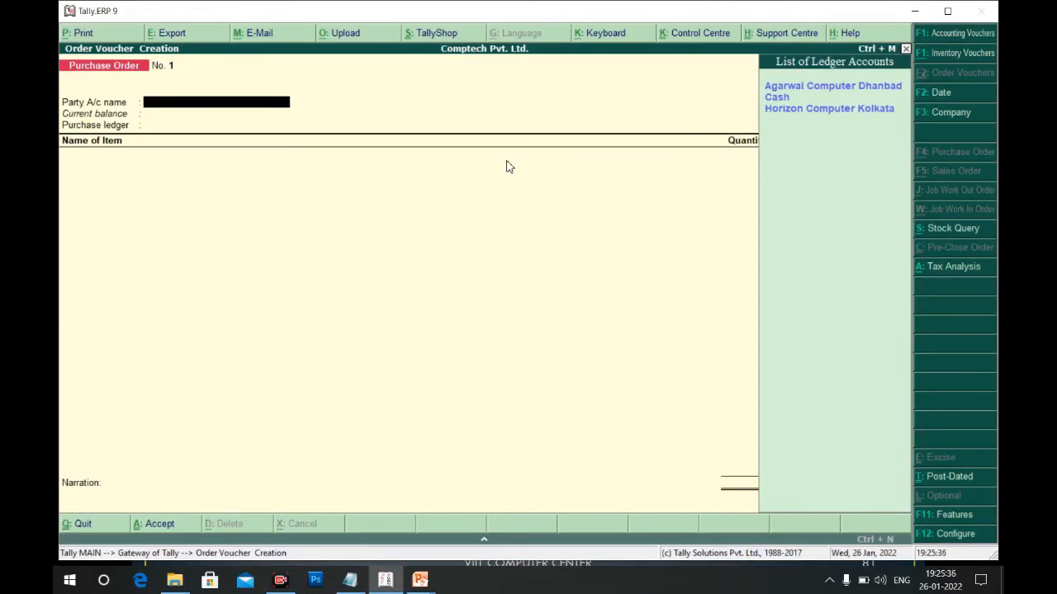
Pick Horizon Computer Kolkata as party, keeping its address and West Bengal, with dealer type Regular
key(Down)
key(Down)
key(Down)
key(Return)
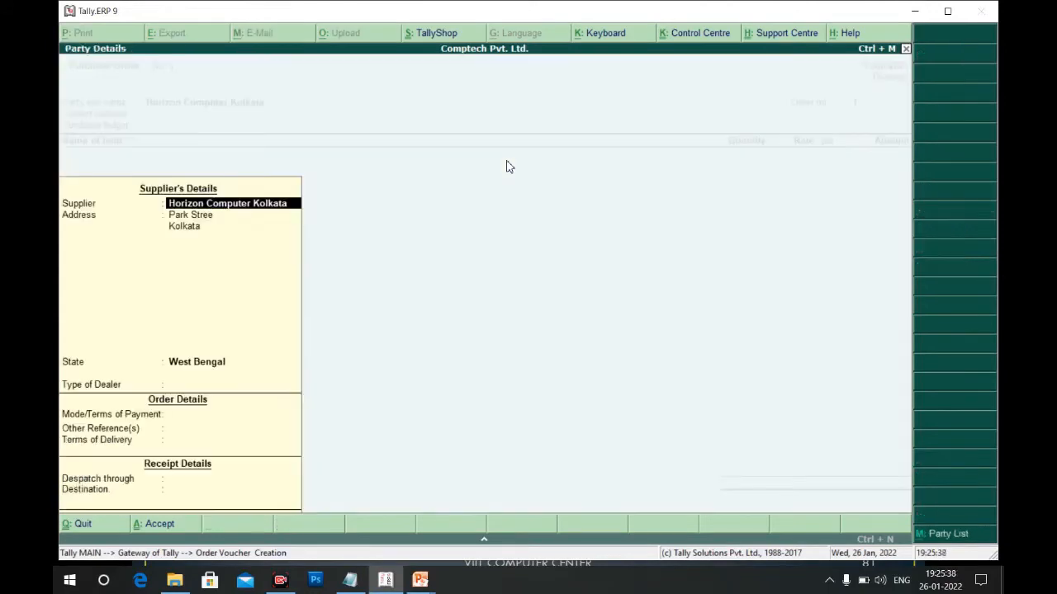
key(Return)
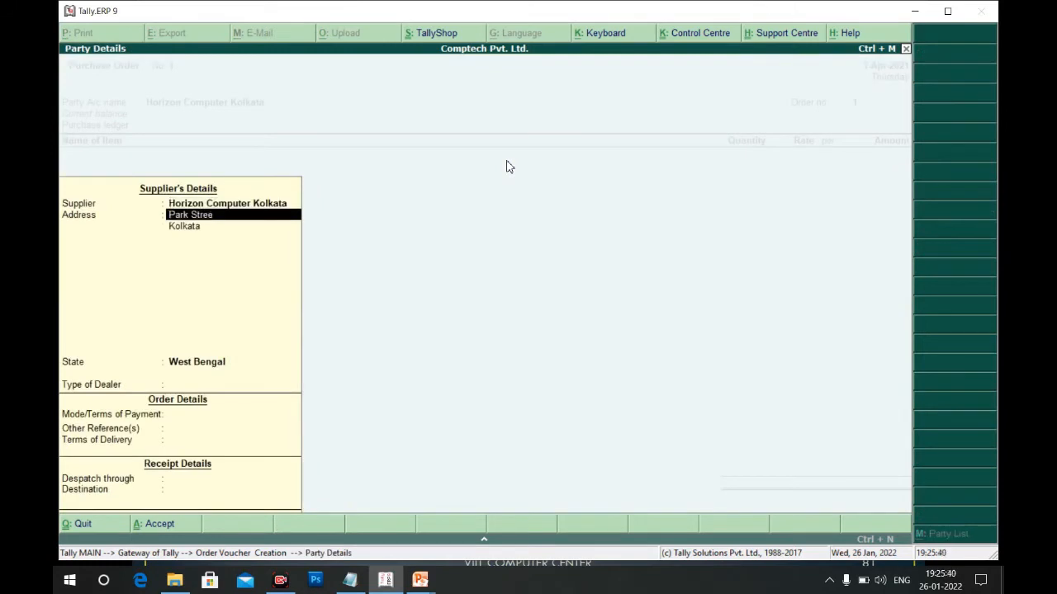
key(Return)
key(Return)
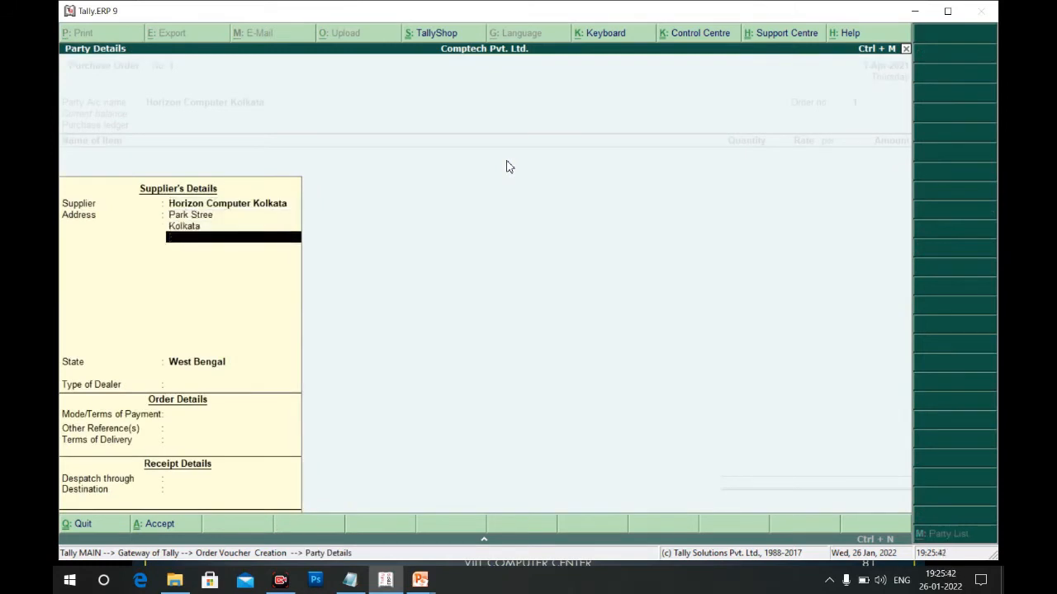
key(Return)
key(Return)
key(Down)
key(Down)
key(Down)
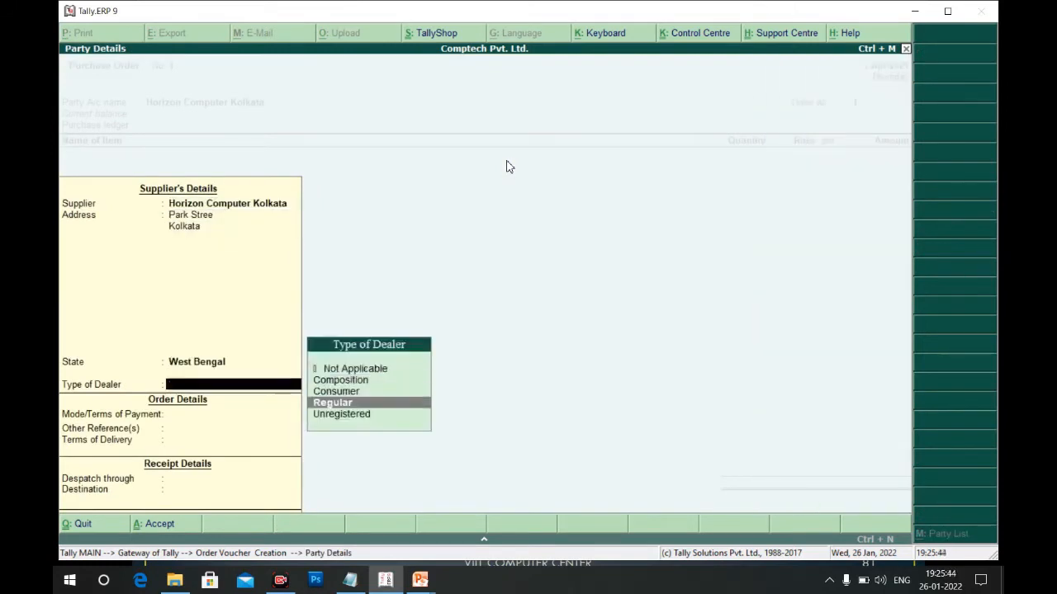
key(Return)
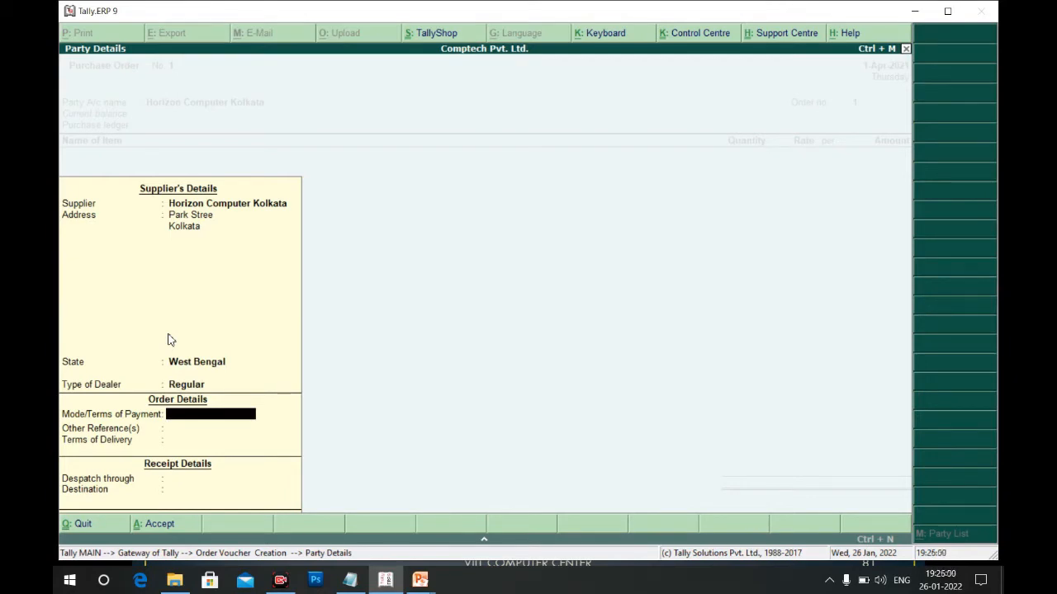
Enter Cheque as the payment terms and 23232 as the order reference
text(Cheque)
key(Return)
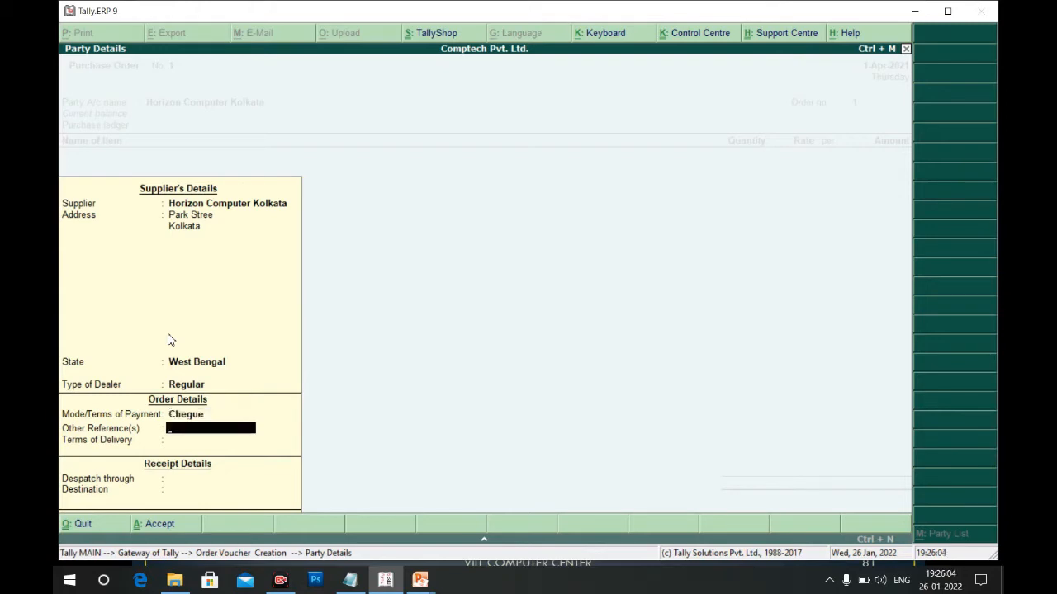
text(23232)
key(Return)
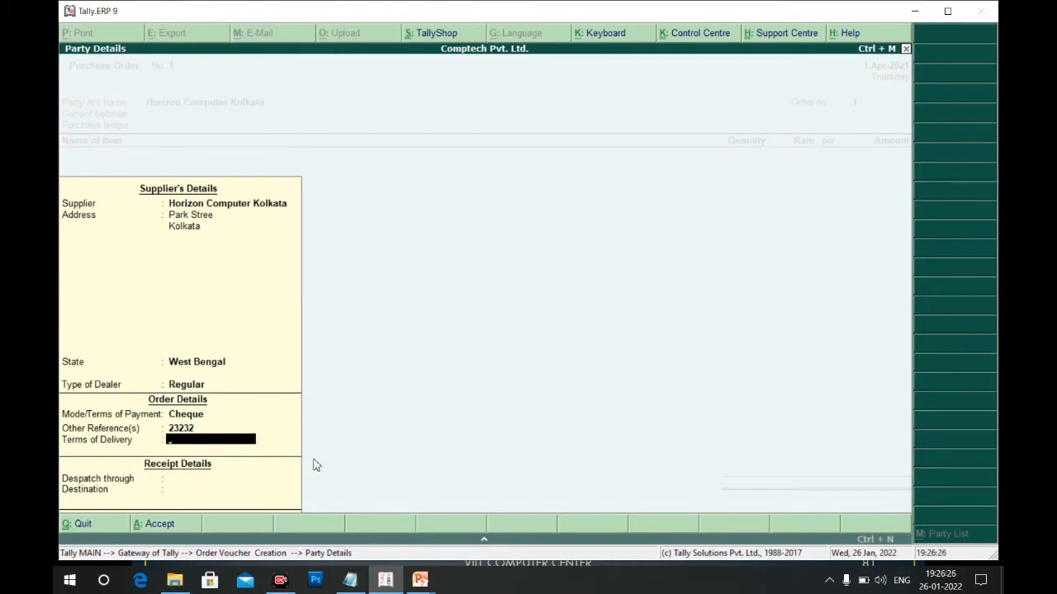
Set delivery terms 'Before 31st Jan' and despatch by Courier to Dhanbad
text(Before 31st Jan)
key(Return)
key(Return)
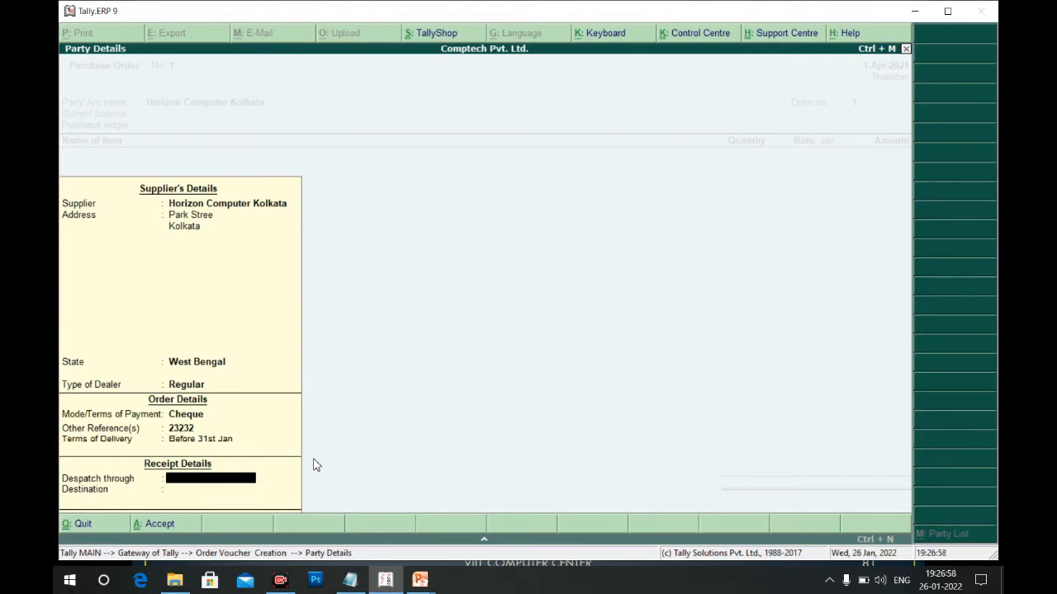
text(Courier)
key(Return)
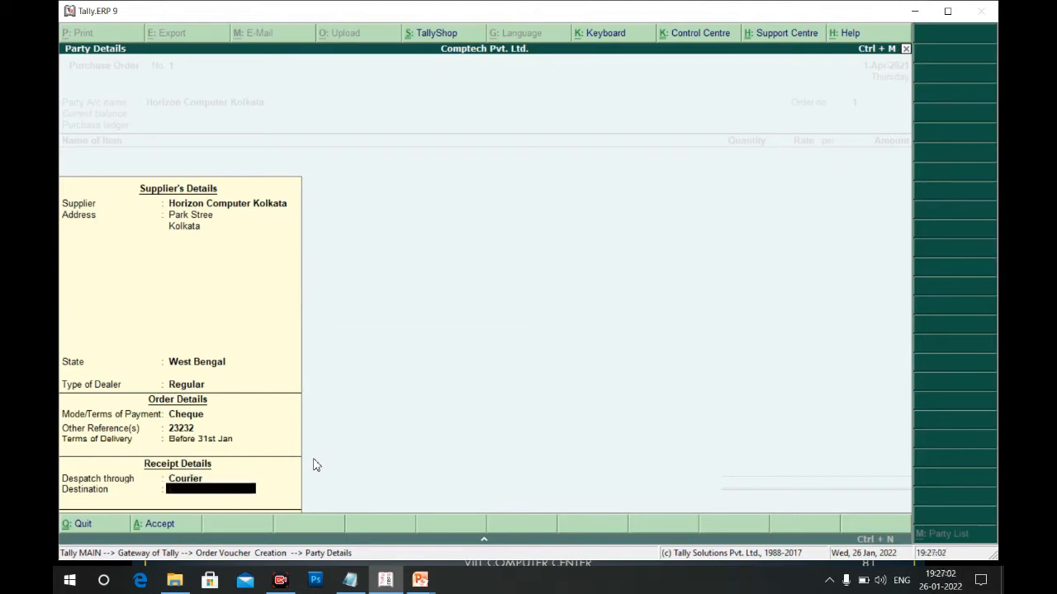
text(Dhanbad)
key(Return)
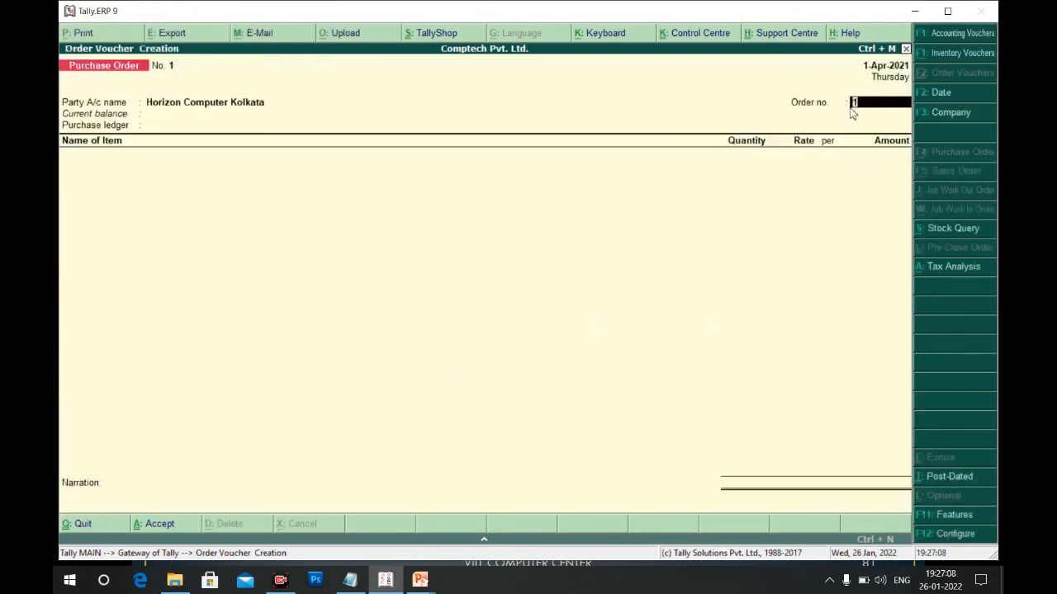
Discard the typed O001, keep order number 1, and choose Purchase A/C as the purchase ledger
text(O001)
key(BackSpace)
key(BackSpace)
key(BackSpace)
key(BackSpace)
key(BackSpace)
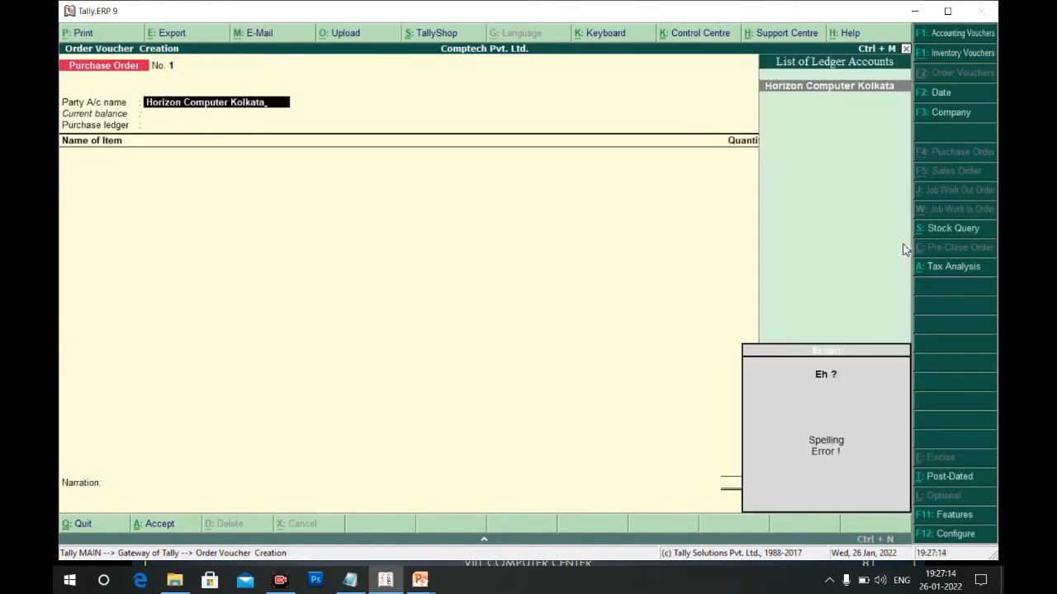
key(Return)
key(ctrl+a)
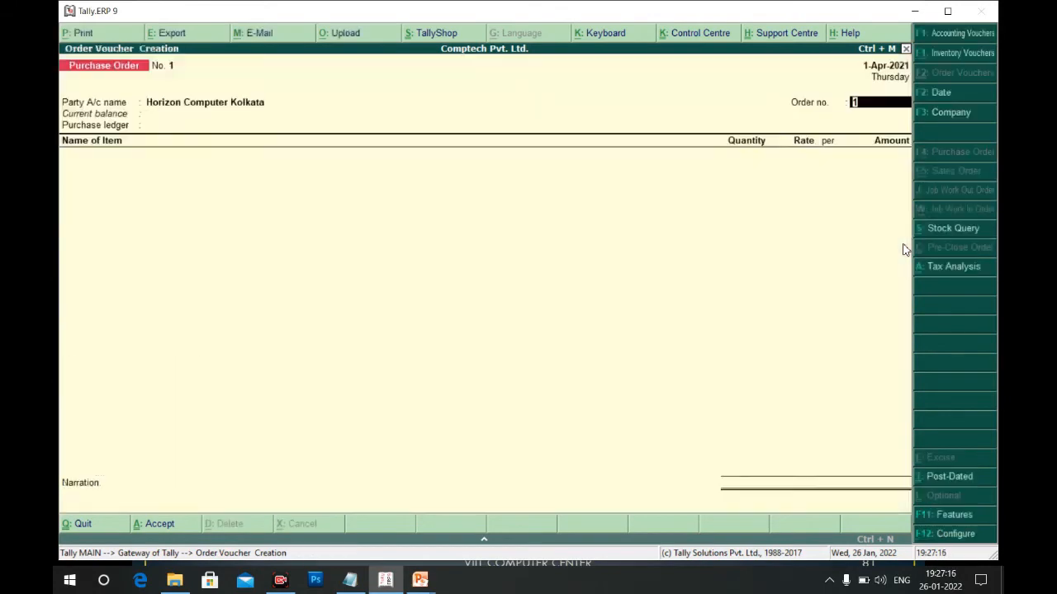
key(Return)
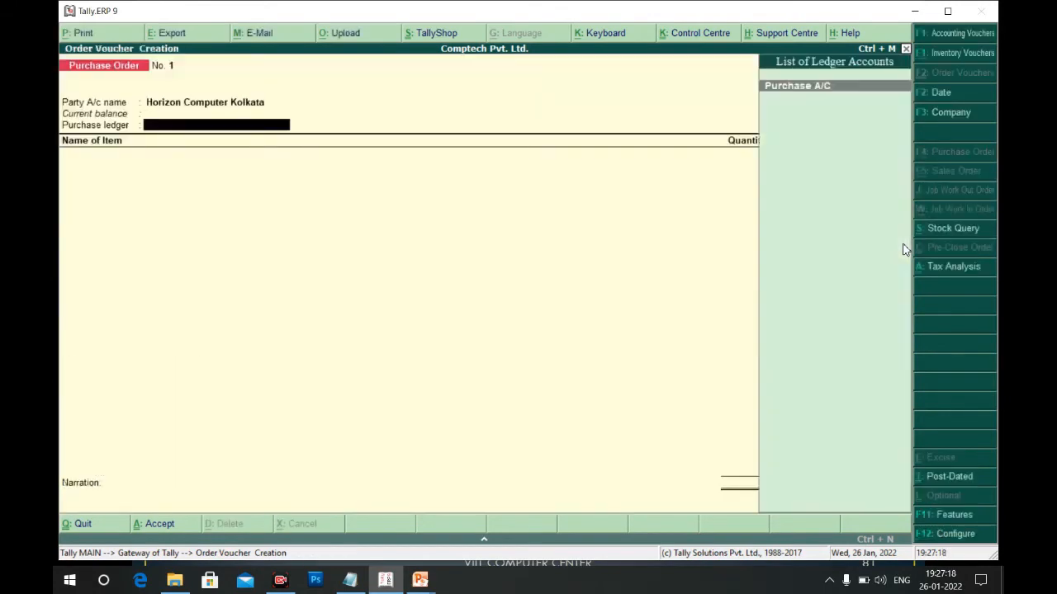
key(Return)
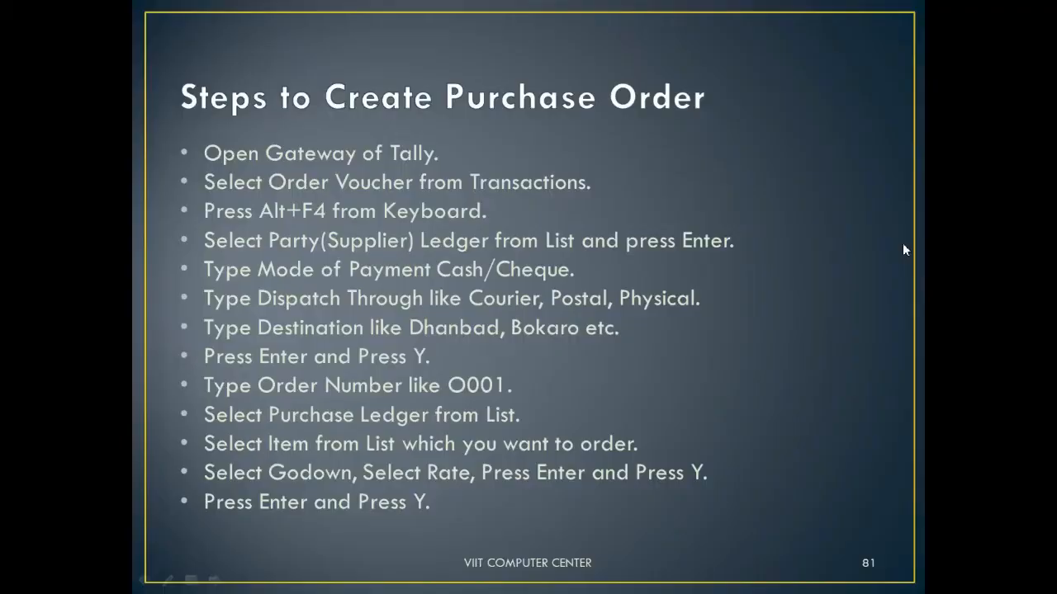
key(alt+Tab)
key(alt+Tab)
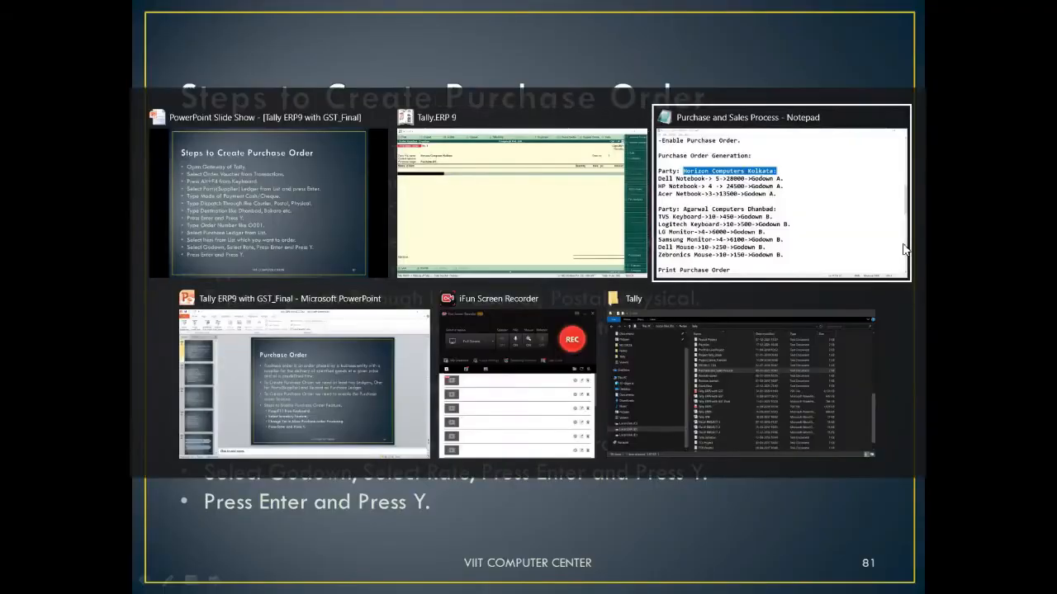
In the Notepad purchase notes, select the Dell Notebook line showing 5 at 28000 into Godown A
drag(61, 183, 393, 196)
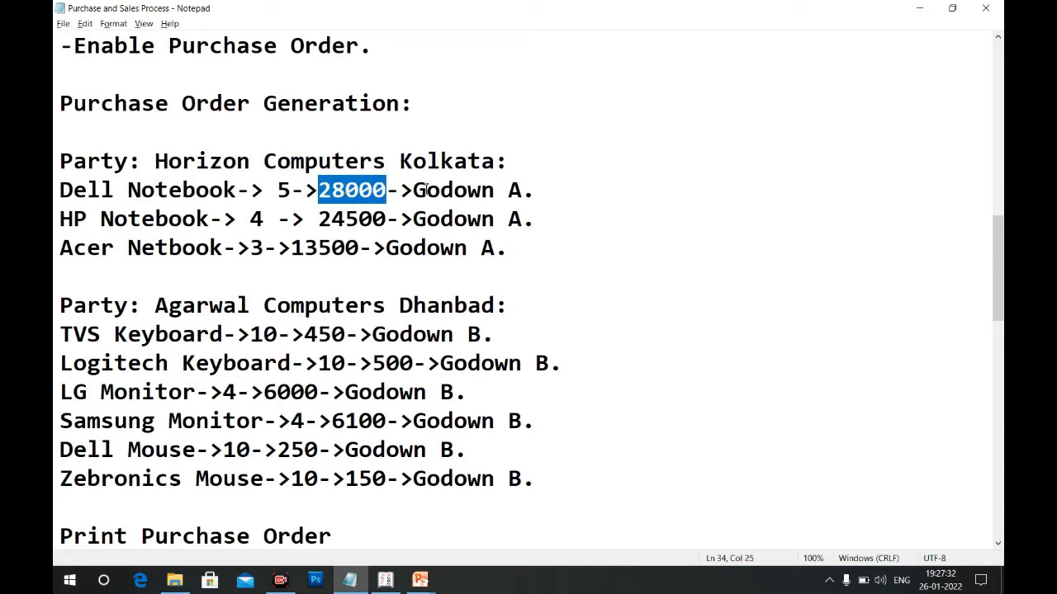
Leave the Dell Notebook notes and return to Tally's purchase order for Horizon Computer Kolkata
key(alt+Tab)
key(alt+Tab)
key(alt+Tab)
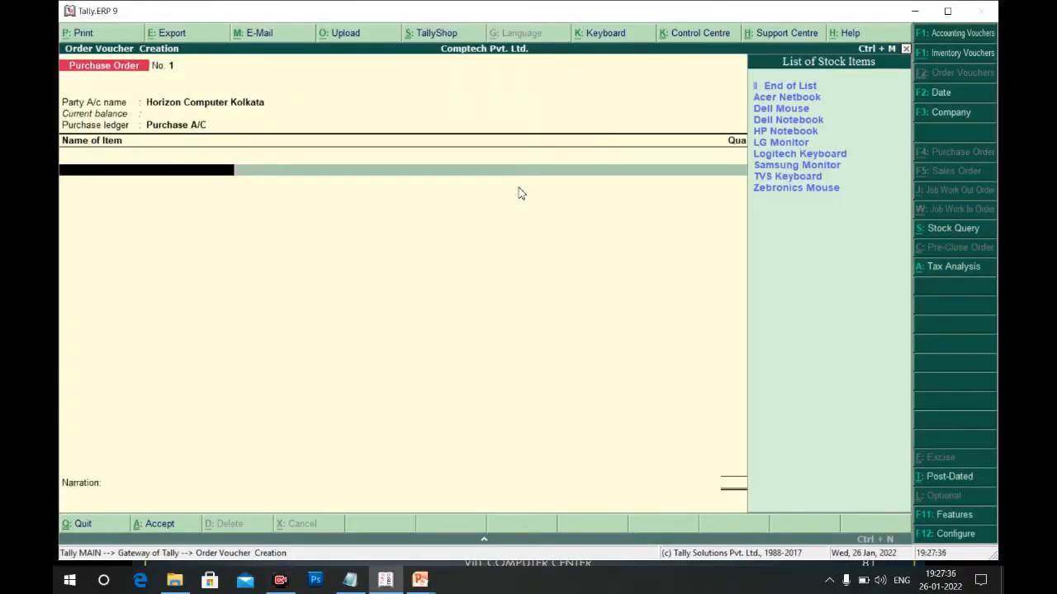
Add Dell Notebook to the order: 5 pieces from Godown A at 28,000, totalling 1,40,000
key(Down)
key(Down)
key(Down)
key(Return)
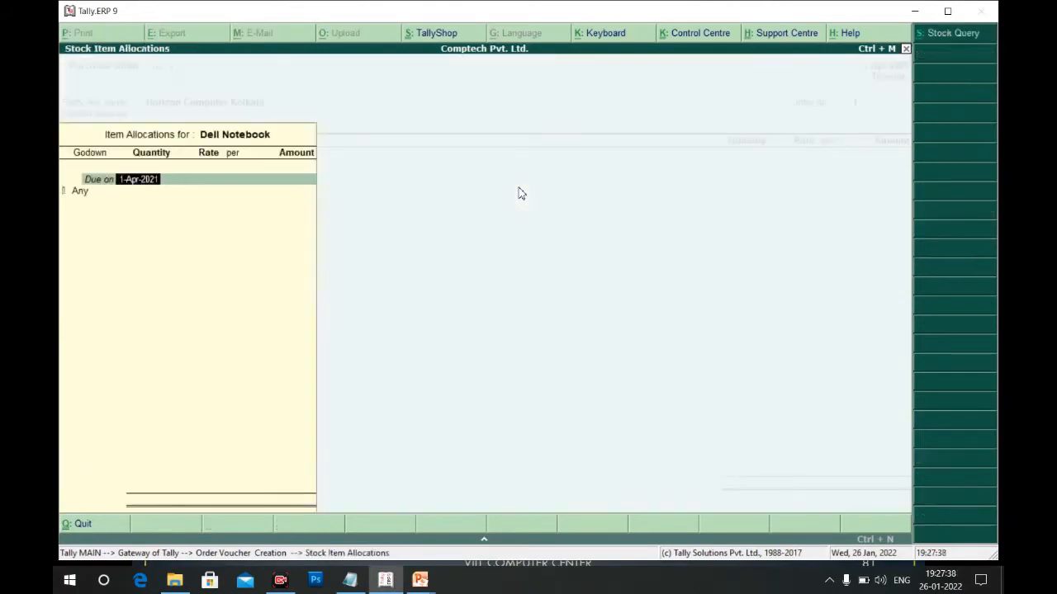
key(Return)
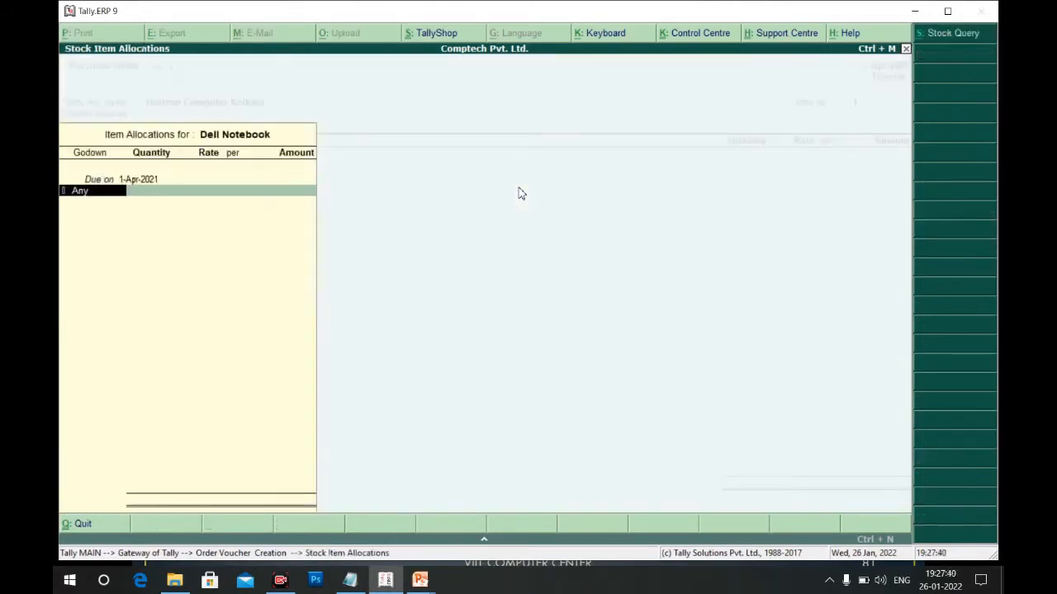
key(BackSpace)
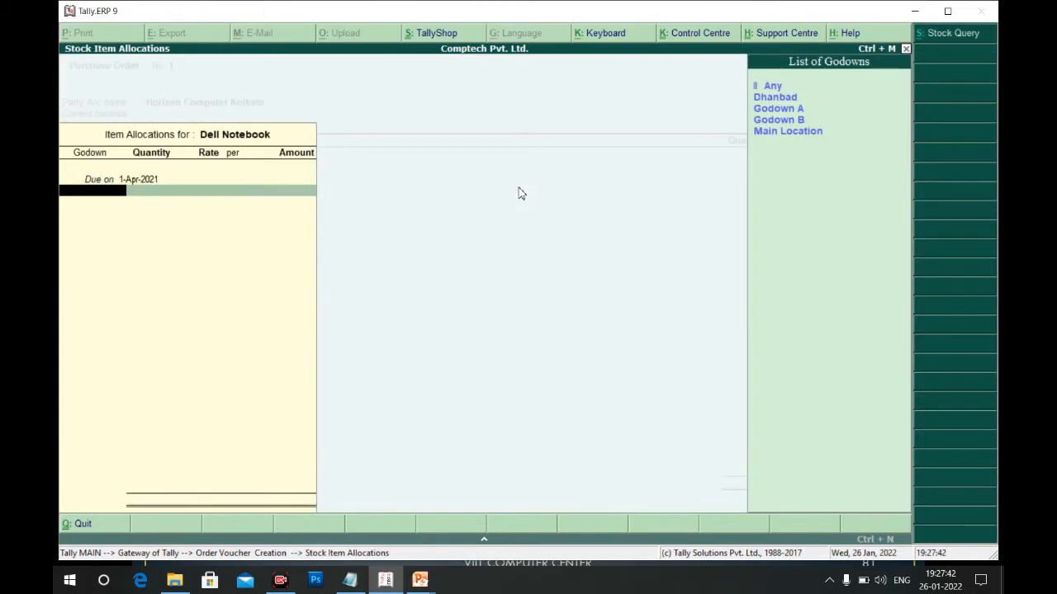
key(Down)
key(Down)
key(Return)
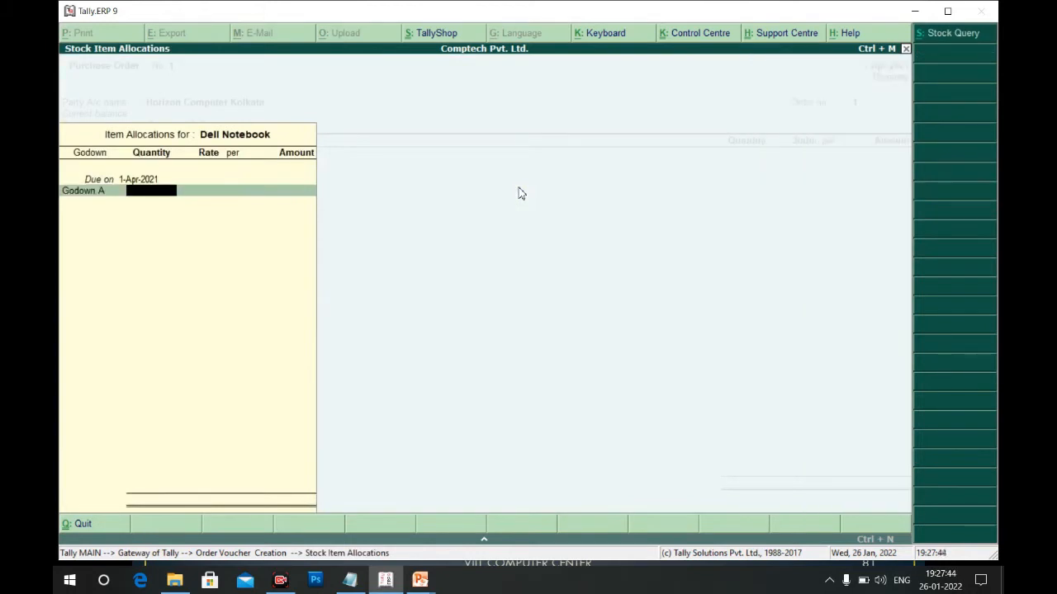
text(5)
key(Return)
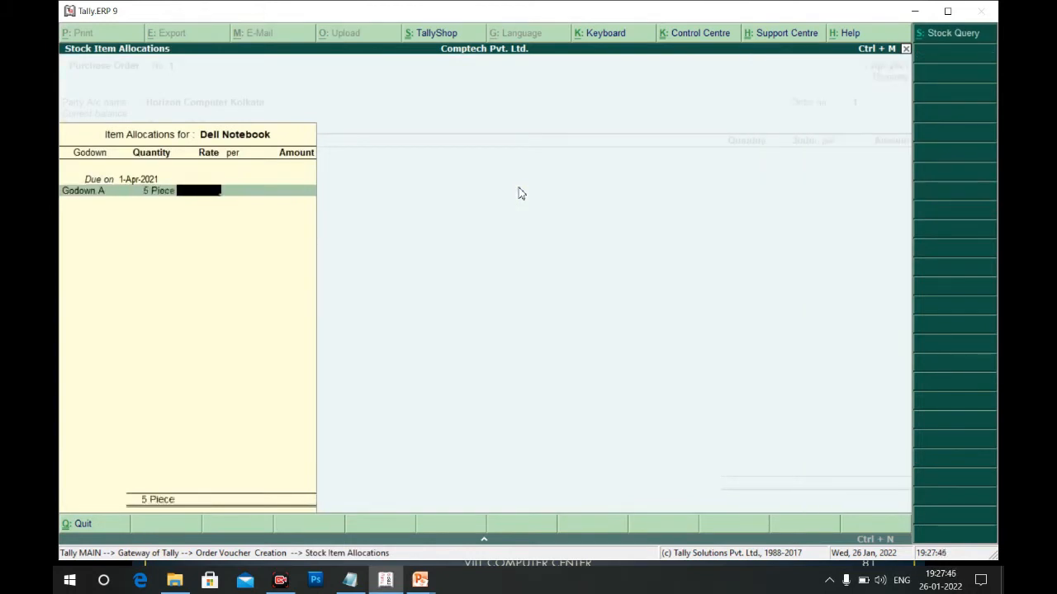
text(28000)
key(Return)
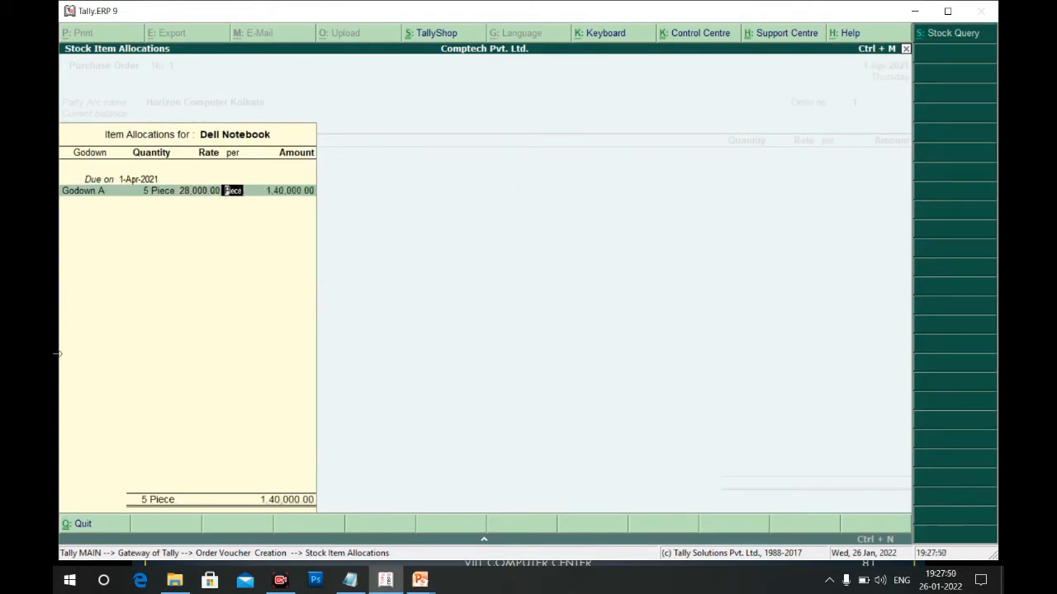
key(Return)
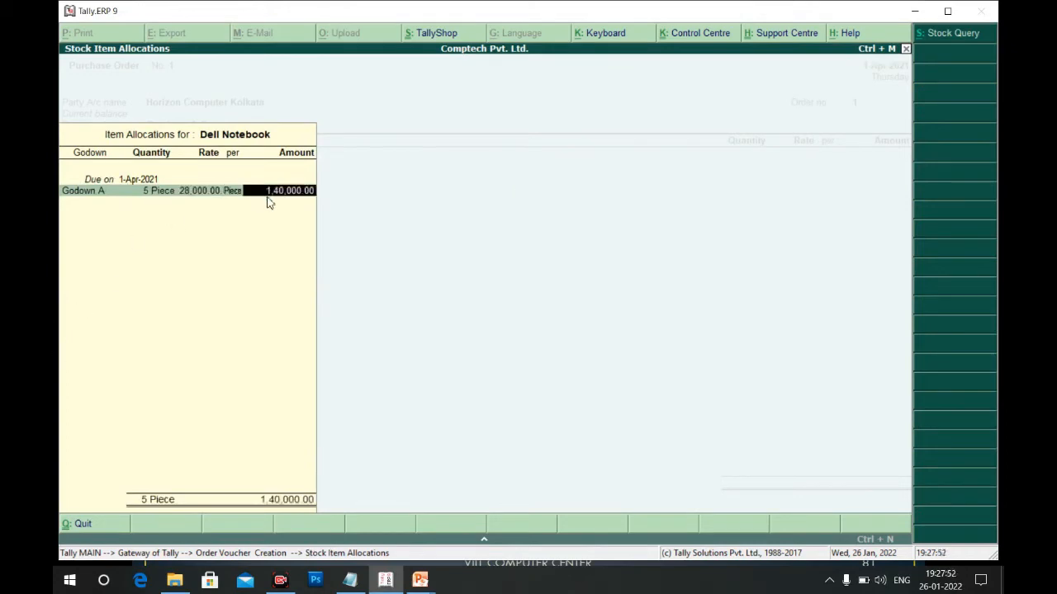
key(Return)
key(Return)
key(Return)
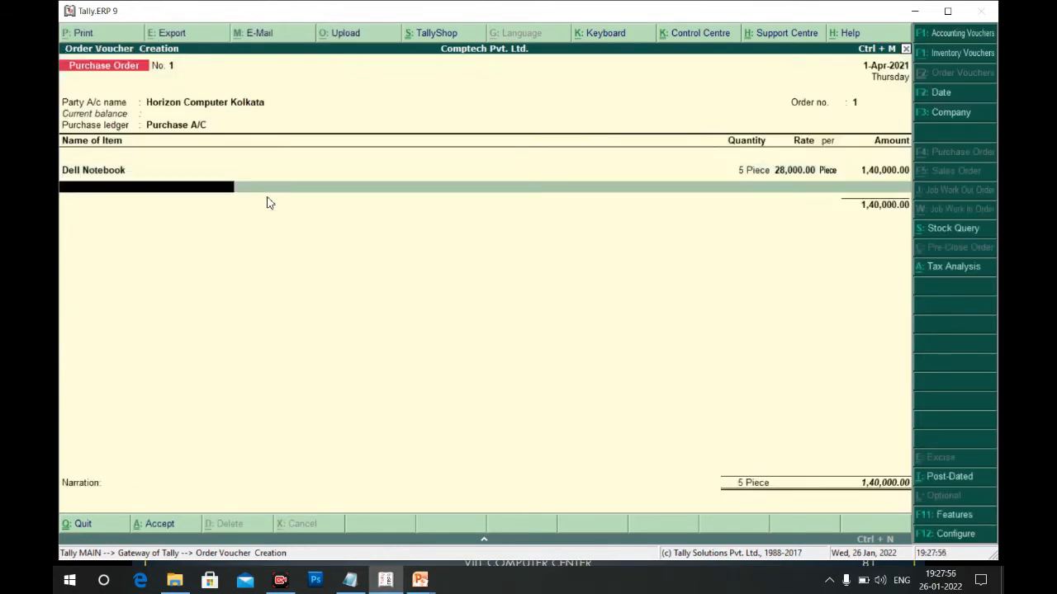
key(alt+Tab)
key(alt+Tab)
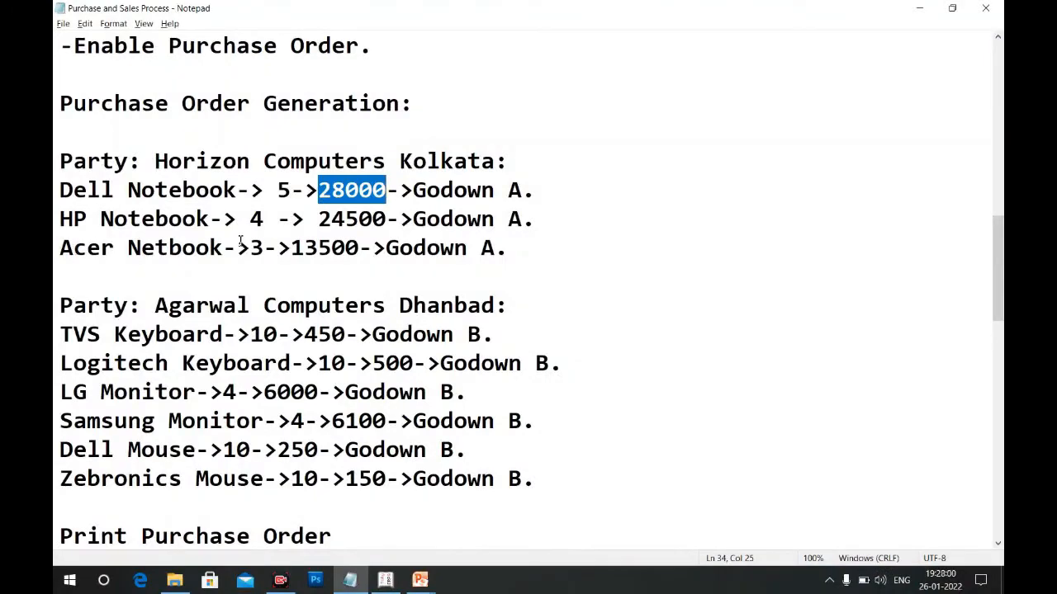
Add HP Notebook from Godown A: 4 pieces at 24,500
key(alt+Tab)
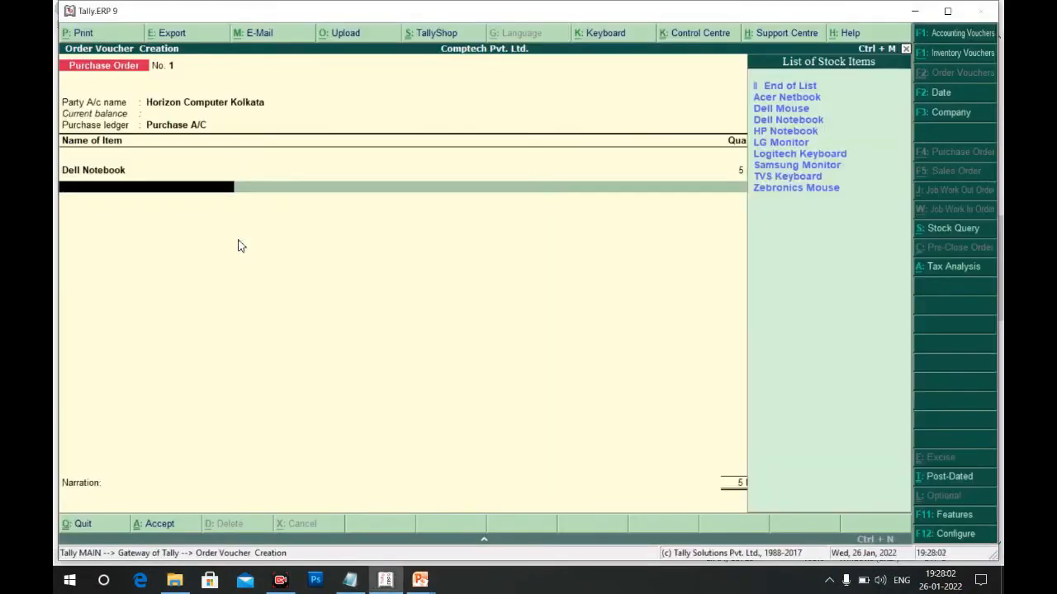
key(Down)
key(Down)
key(Down)
key(Down)
key(Return)
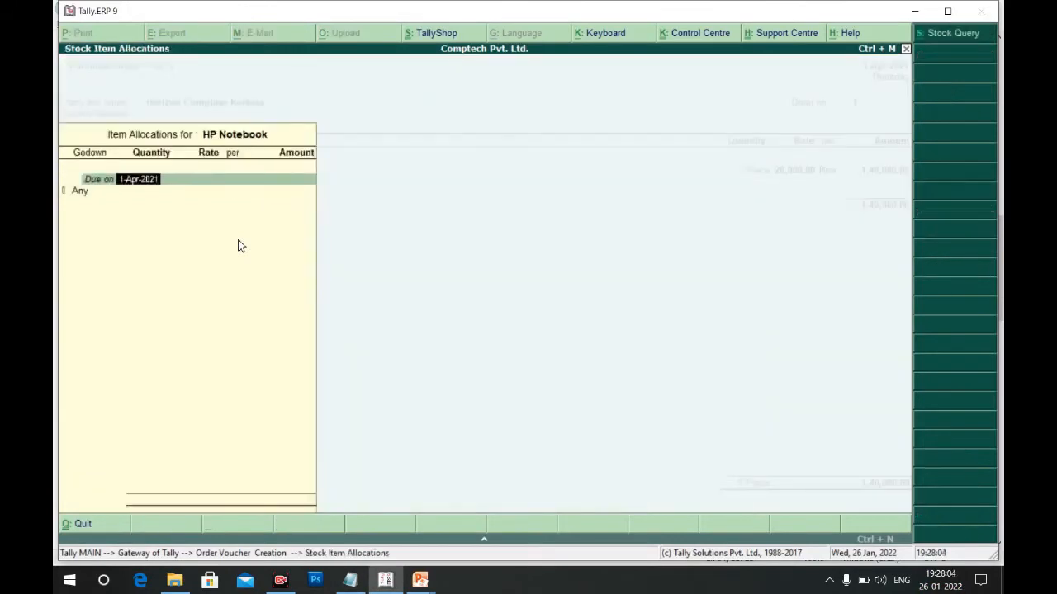
key(Return)
key(Down)
key(Down)
key(Return)
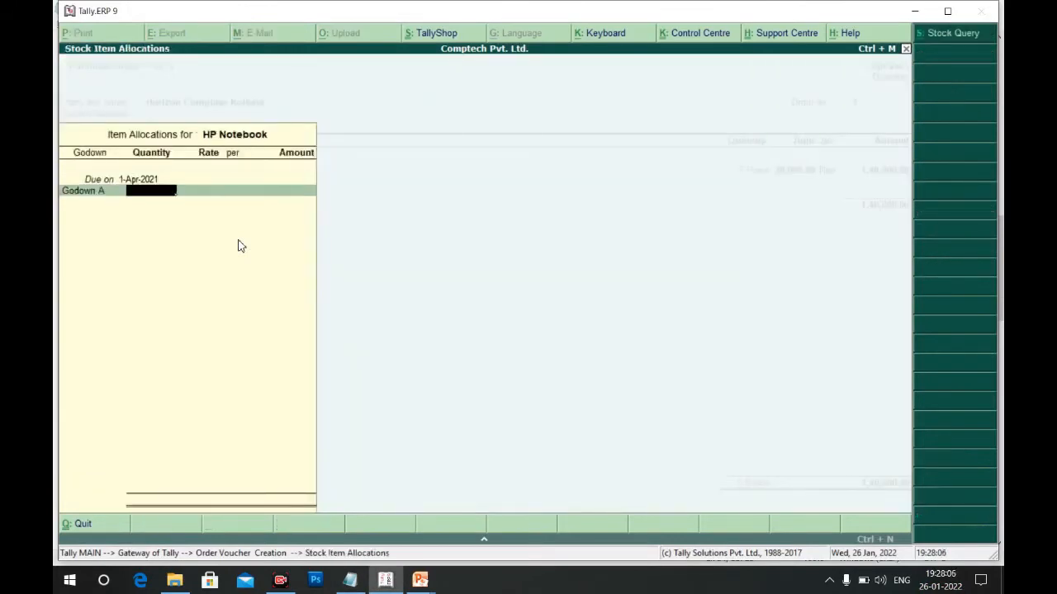
text(4)
key(Return)
text(2)
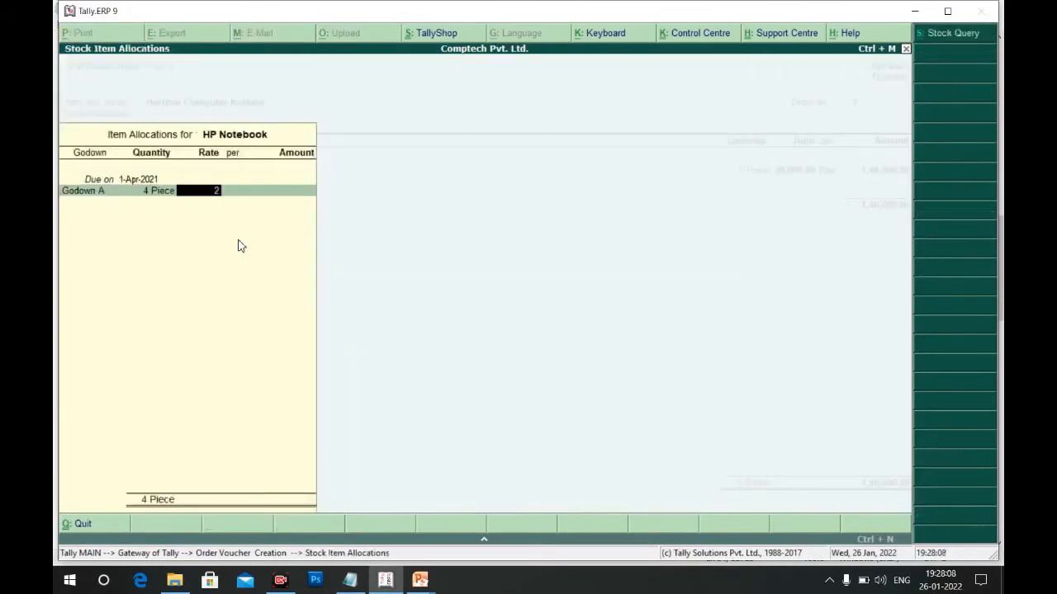
text(4,500)
key(Return)
key(Return)
key(Return)
key(Return)
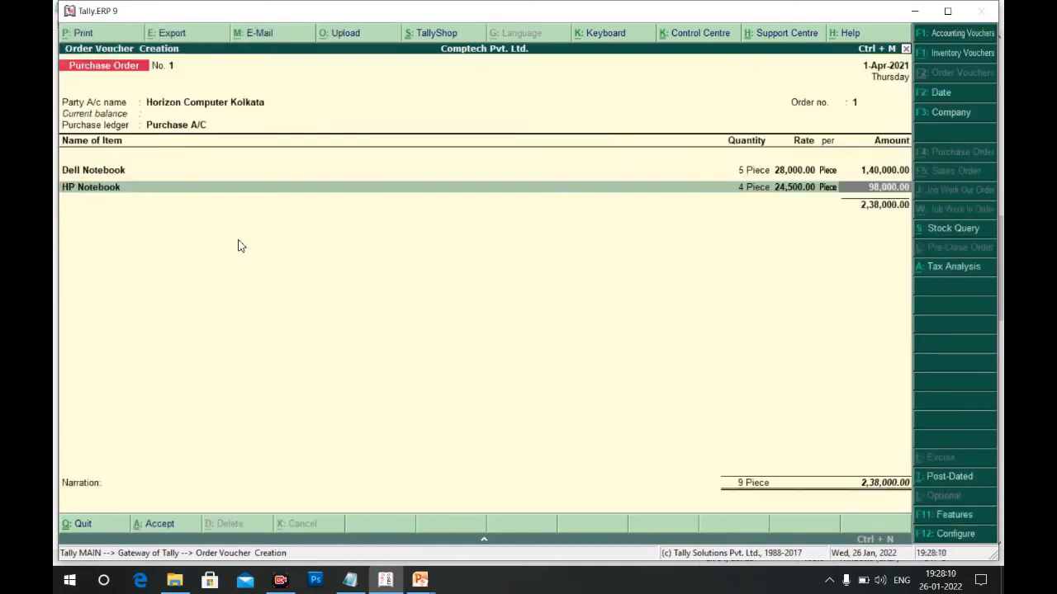
key(Return)
Add Acer Netbook from Godown A, 3 pieces at 13,500, and end the item list at 2,78,500
key(alt+Tab)
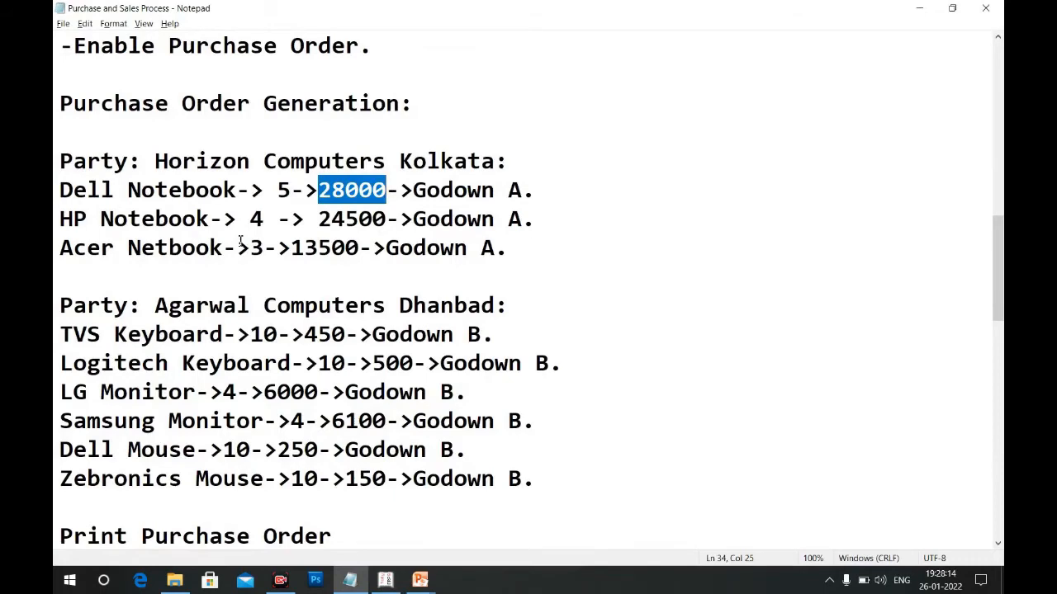
key(alt+Tab)
text(A)
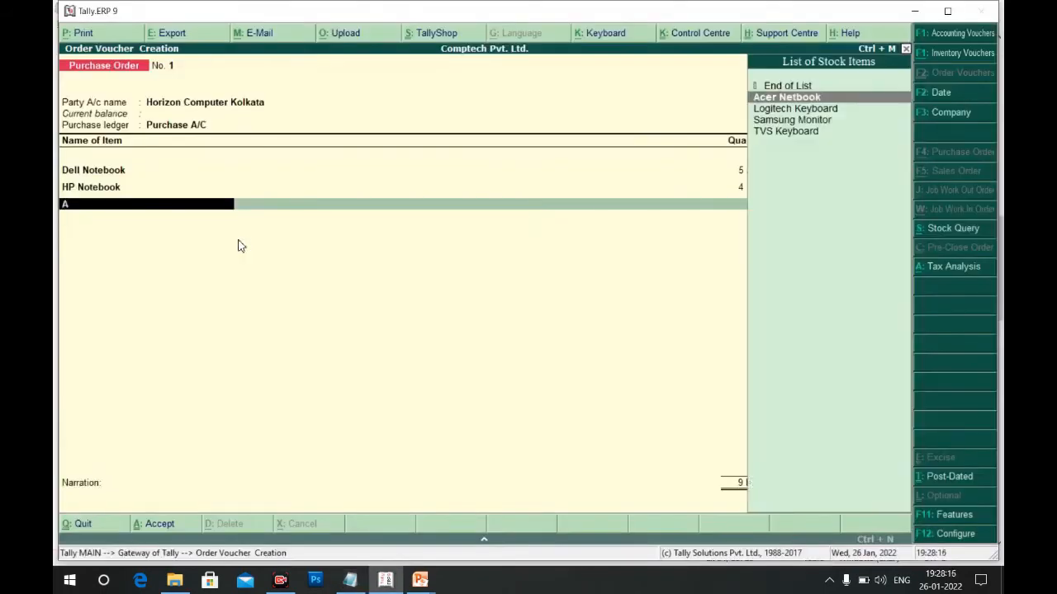
key(Return)
key(Return)
key(Down)
key(Down)
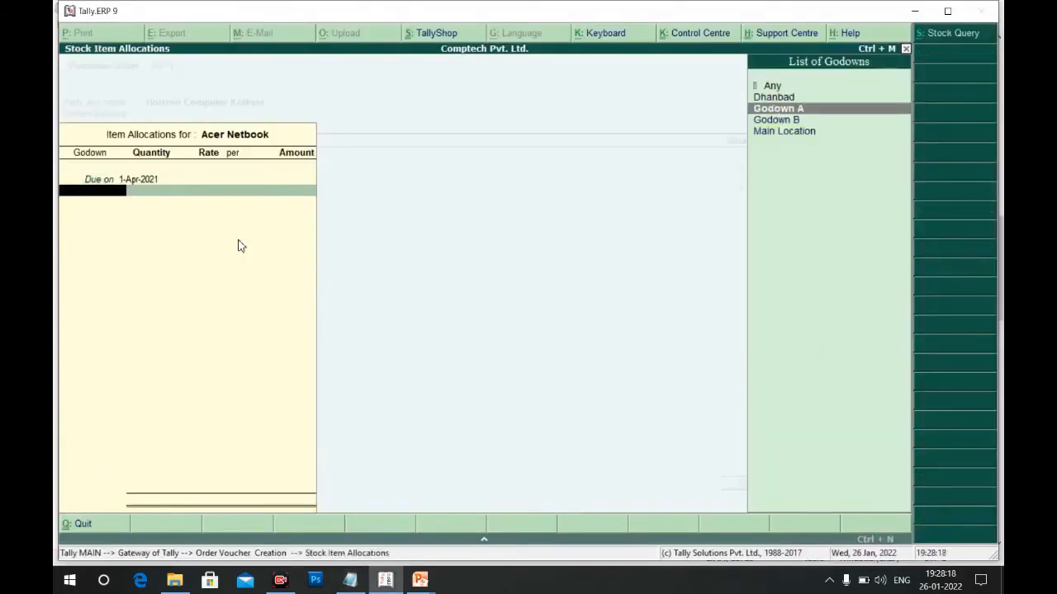
key(Return)
key(alt+Tab)
key(alt+Tab)
text(3)
key(Return)
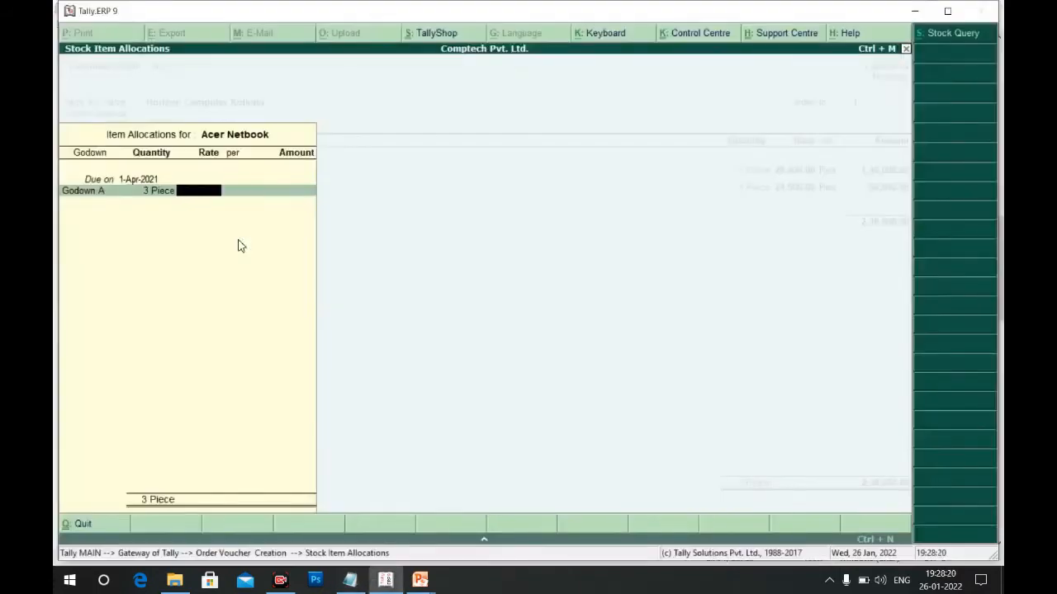
text(13500)
key(Return)
key(Return)
key(Return)
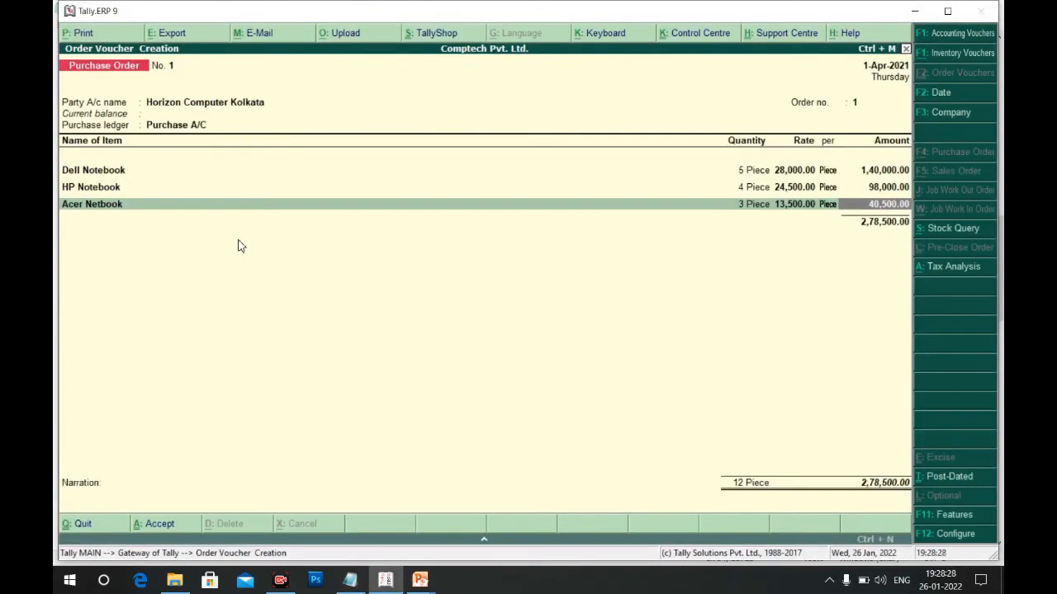
key(Return)
key(Return)
key(Return)
key(Return)
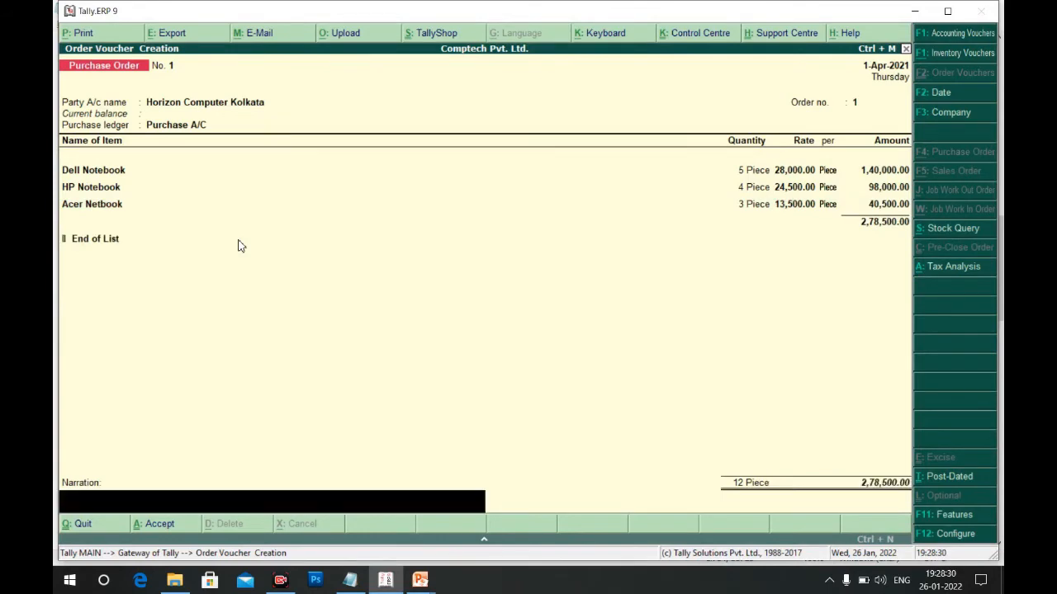
Save purchase order 1, then start order 2 for Agarwal Computer Dhanbad as a Regular dealer
key(Return)
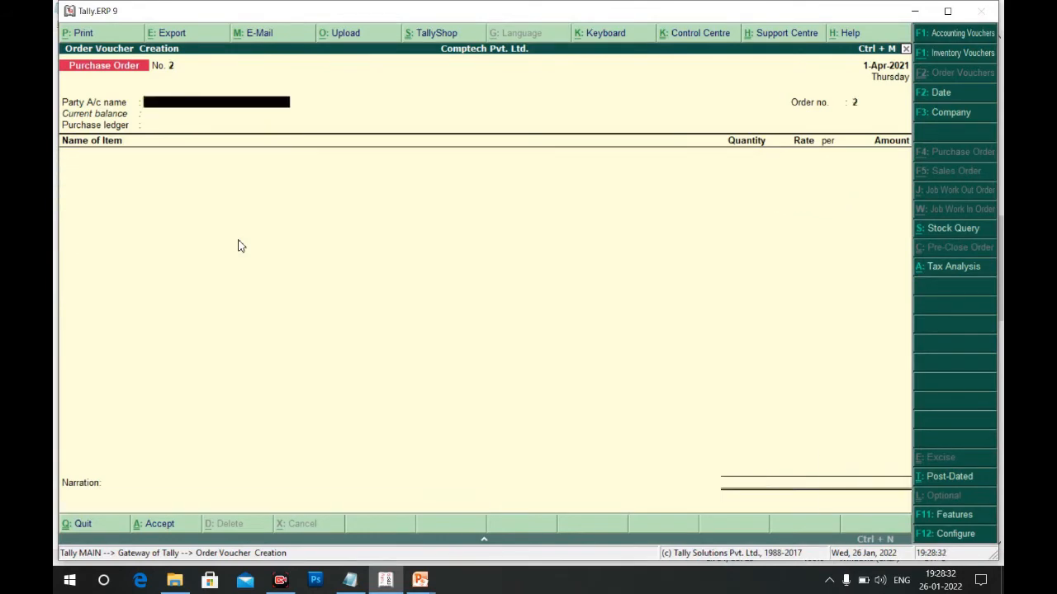
key(alt+Tab)
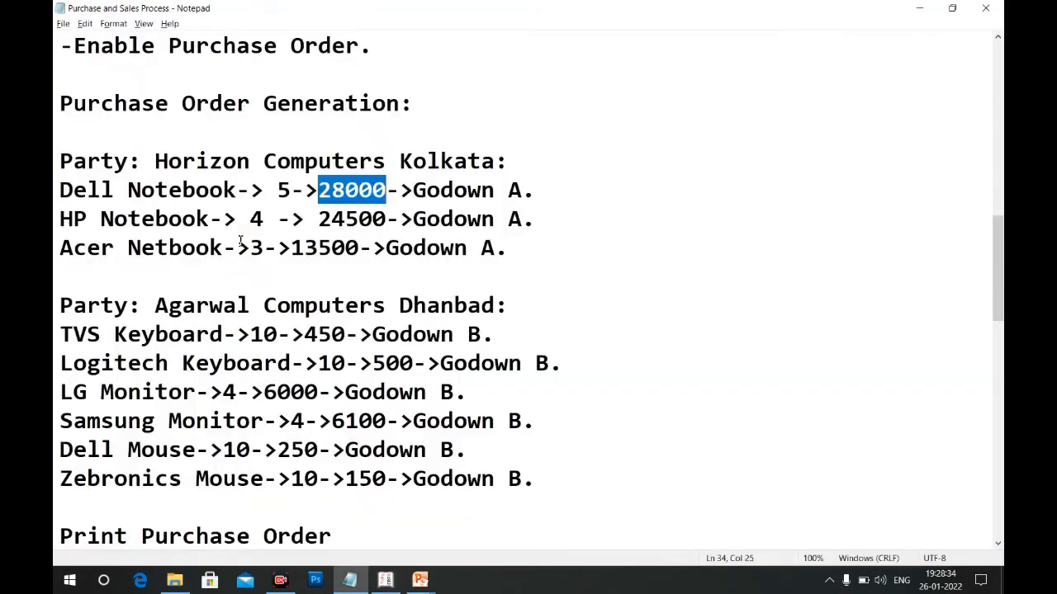
key(Down)
key(Down)
key(Down)
key(Down)
key(Down)
key(Down)
key(Down)
key(Down)
key(Down)
key(Down)
key(Down)
key(Down)
key(Down)
key(Down)
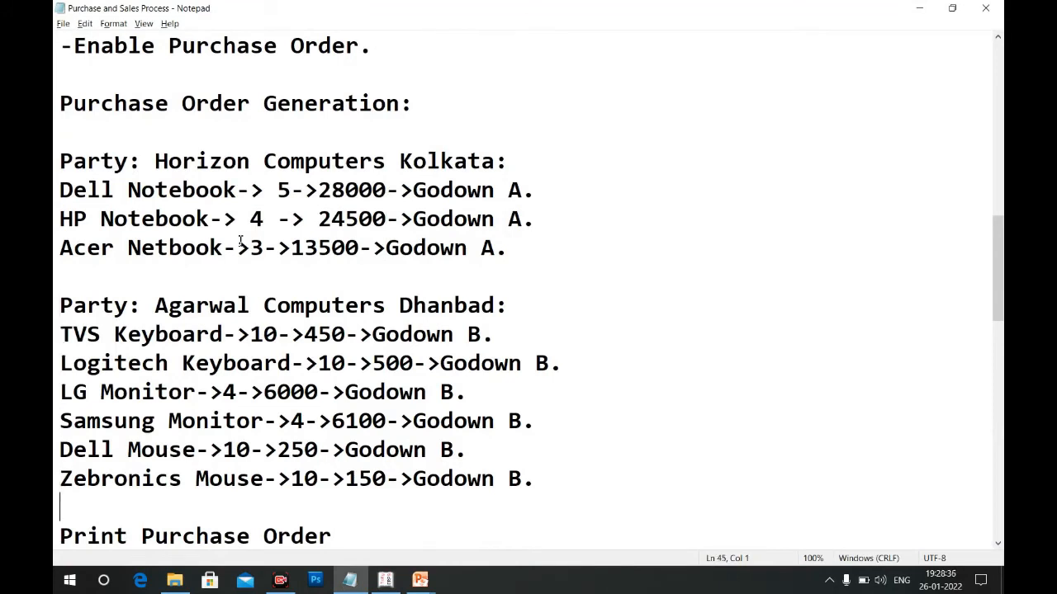
key(alt+Tab)
key(Down)
key(Down)
key(Down)
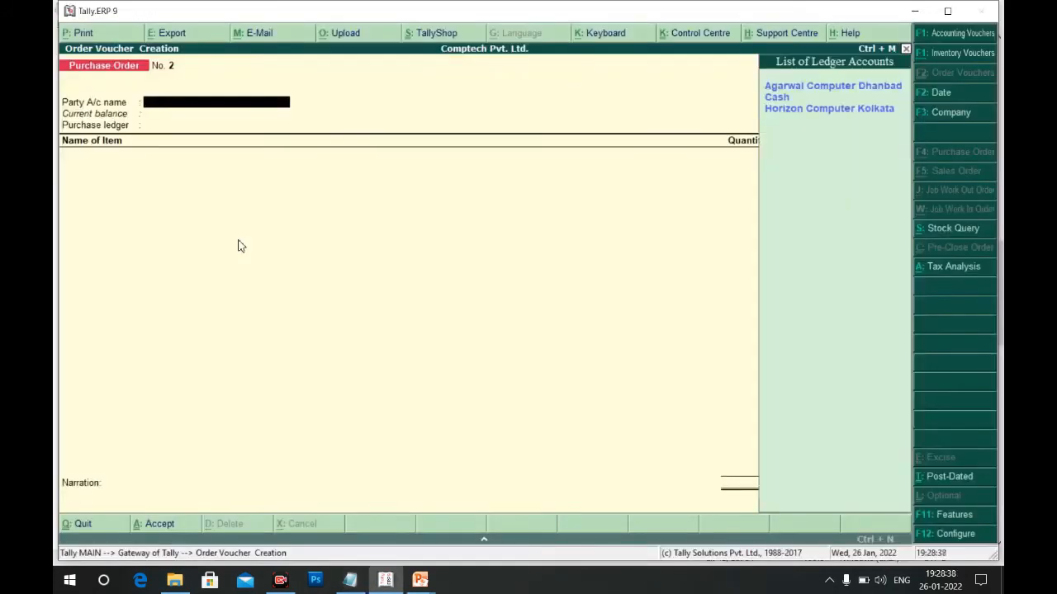
key(Up)
key(Return)
key(Return)
key(Return)
key(Return)
key(Return)
key(Return)
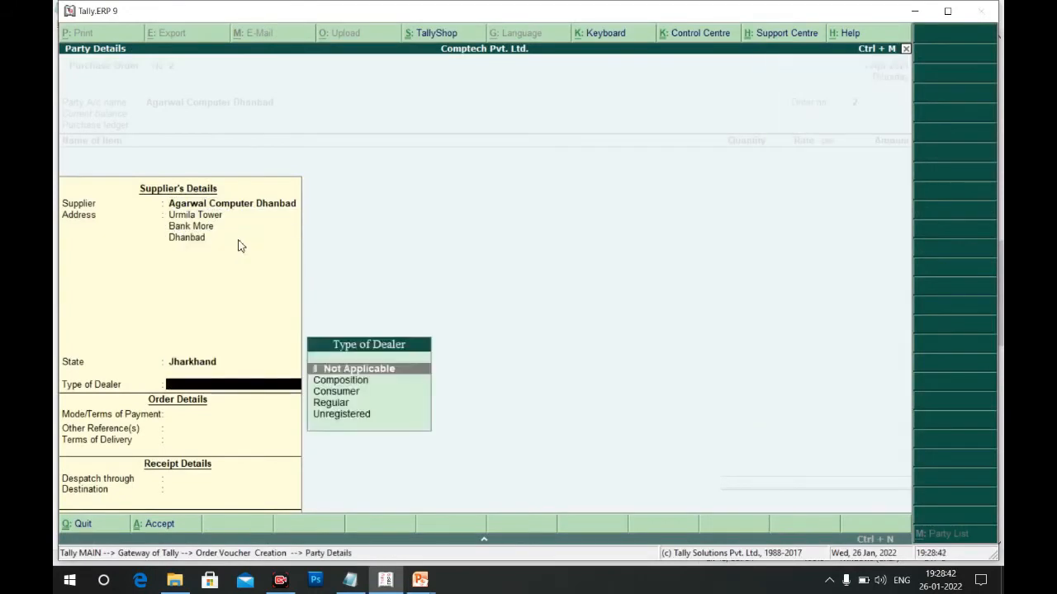
key(Down)
key(Down)
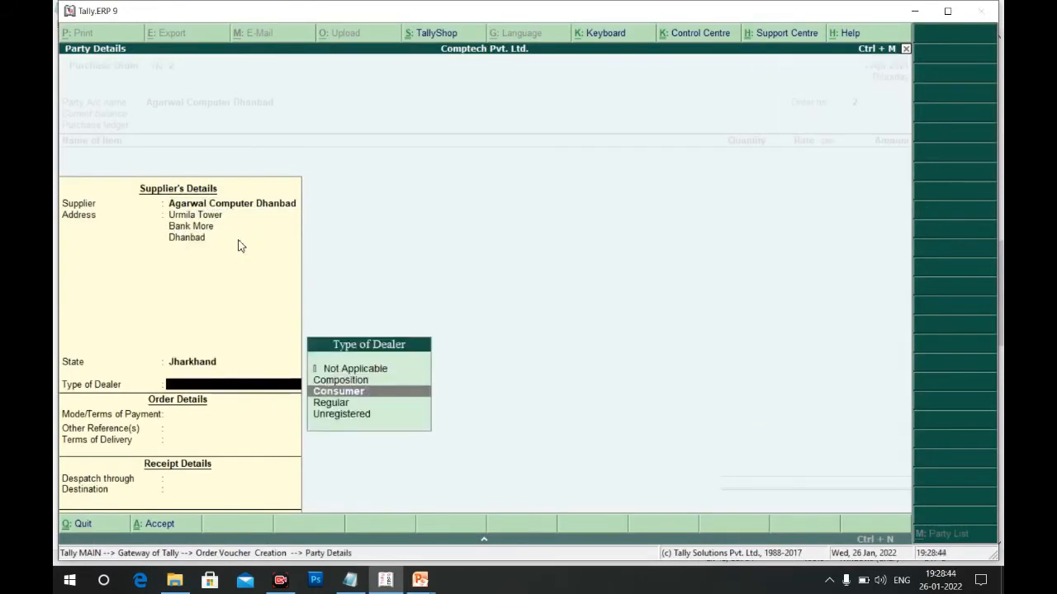
key(Down)
key(Return)
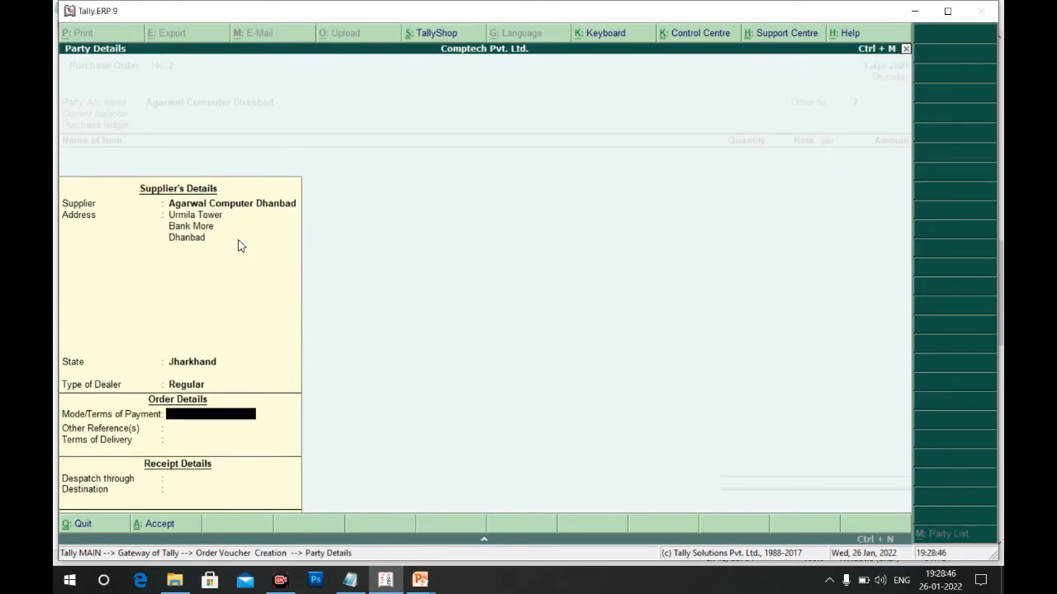
Fill party details: Cash payment, Tomorrow delivery, despatch through Auto, destination Dhanbad
text(ash)
key(Return)
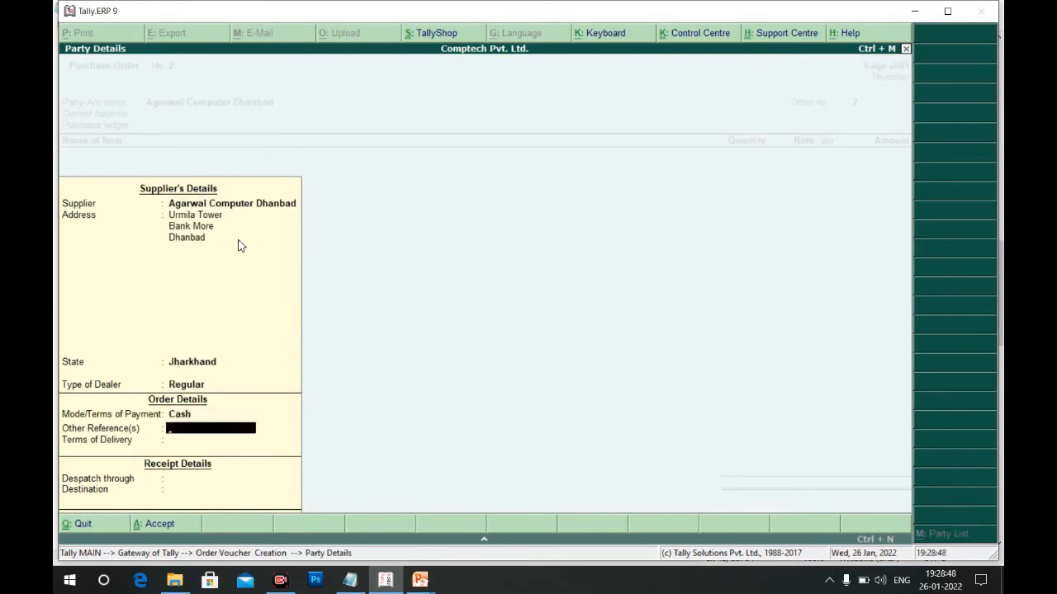
key(Return)
text(Tom)
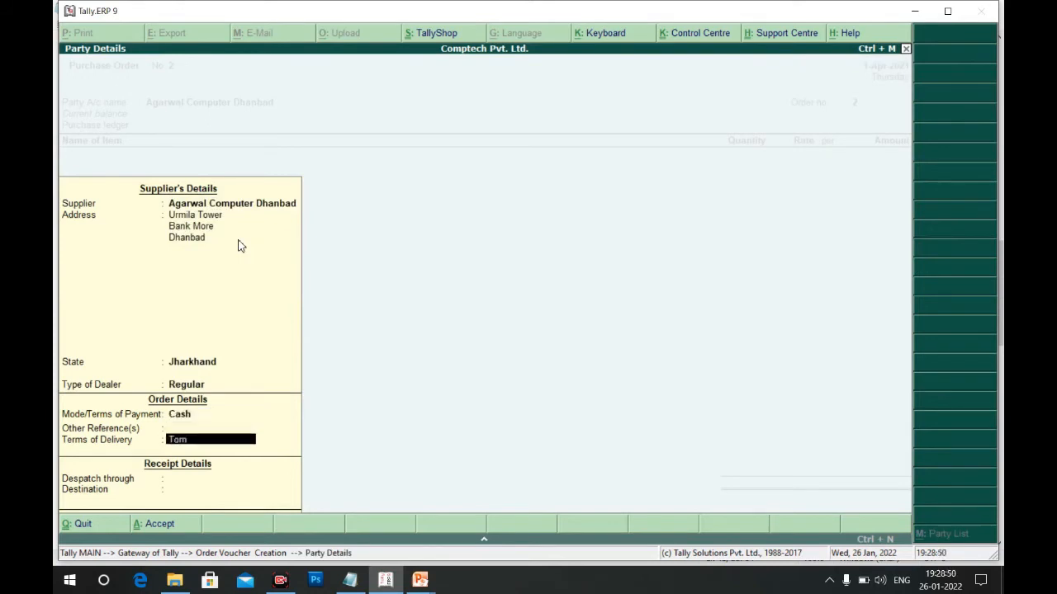
text(orrow)
key(Return)
text(Auto)
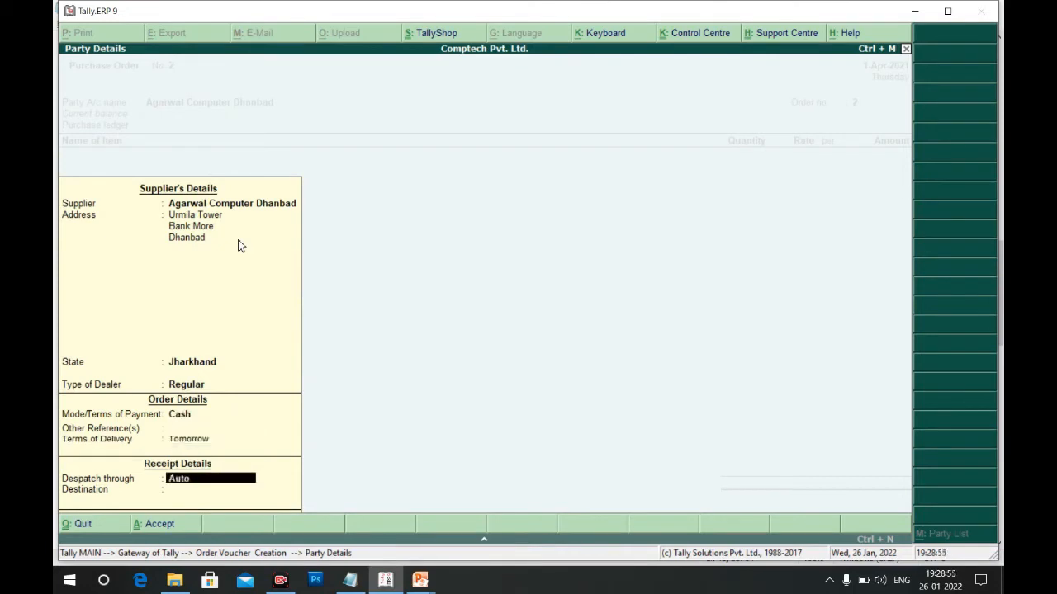
key(Return)
text(Dhanbad)
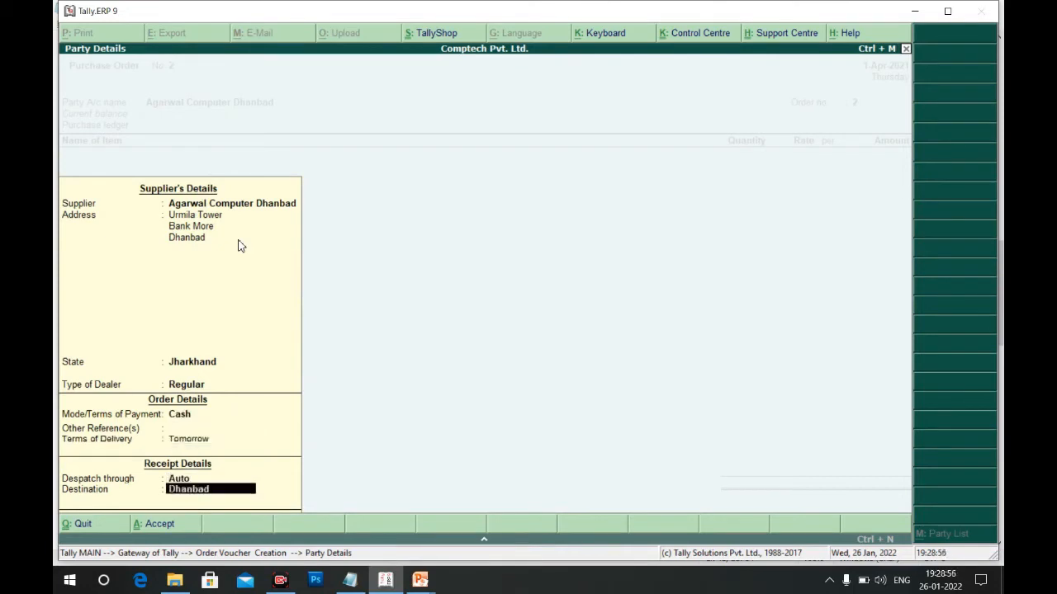
key(Return)
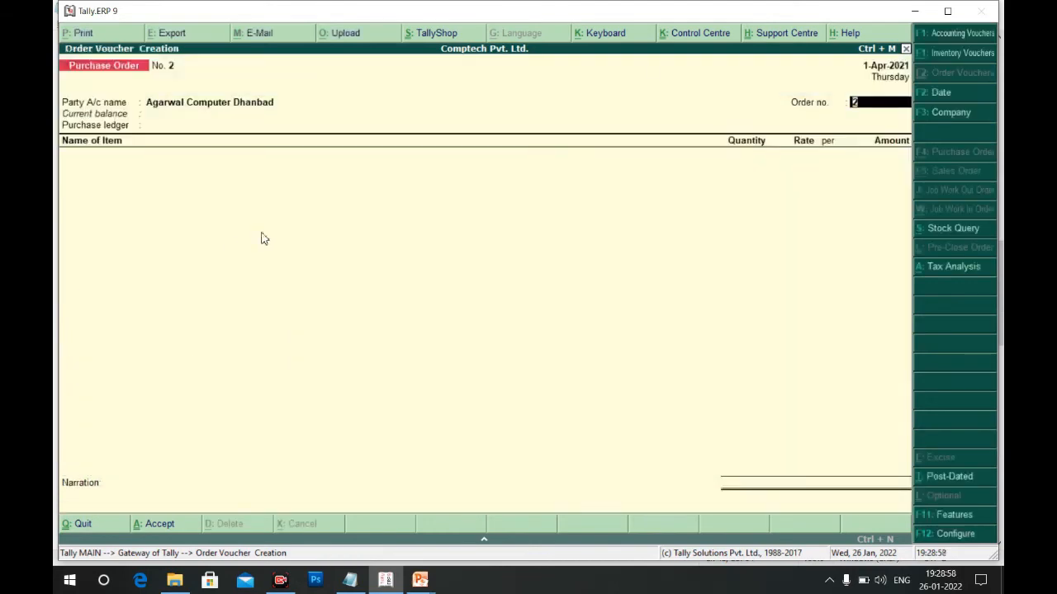
Choose Purchase A/C as the purchase ledger and pick TVS Keyboard as the first item
key(Return)
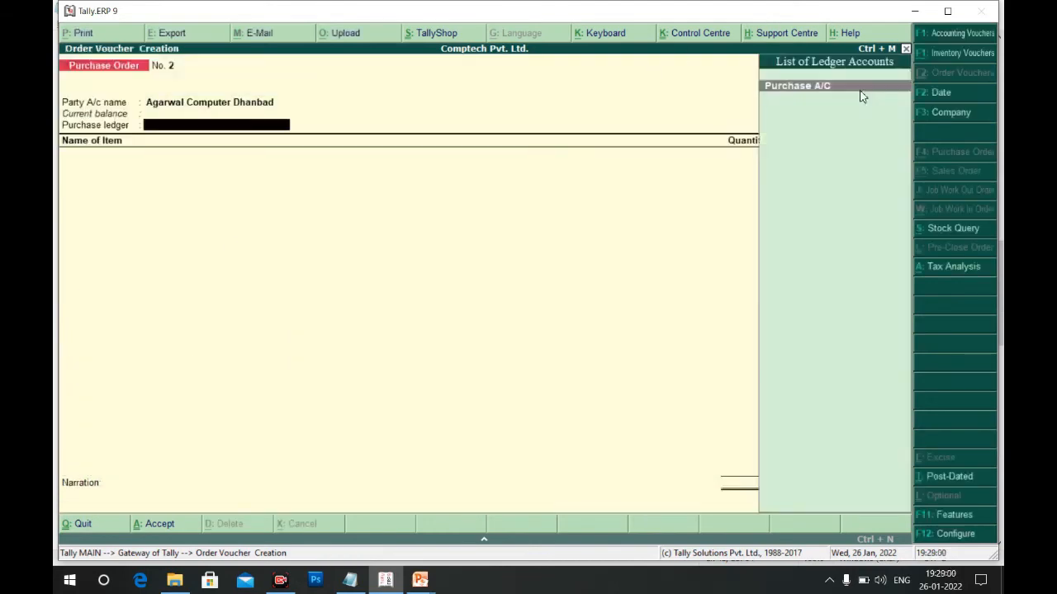
key(Return)
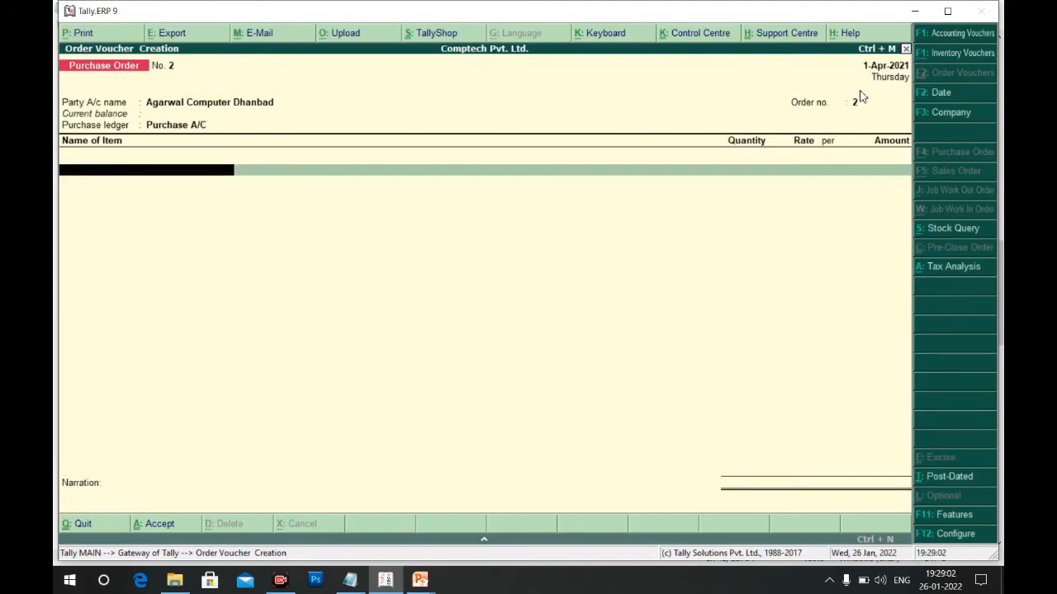
key(alt+Tab)
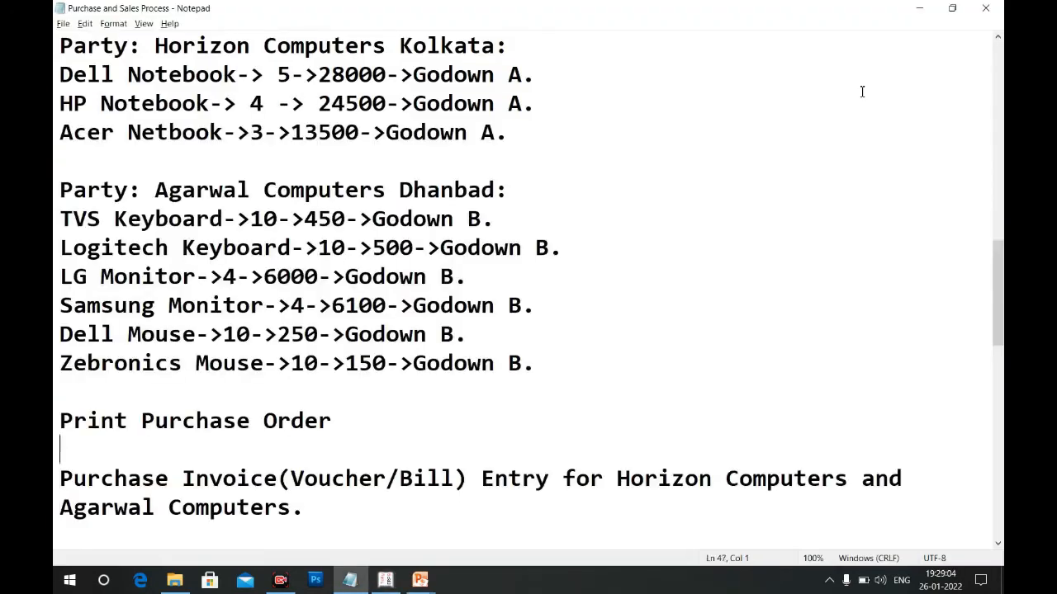
key(alt+Tab)
key(Down)
key(Down)
key(Down)
key(Down)
key(Down)
key(Down)
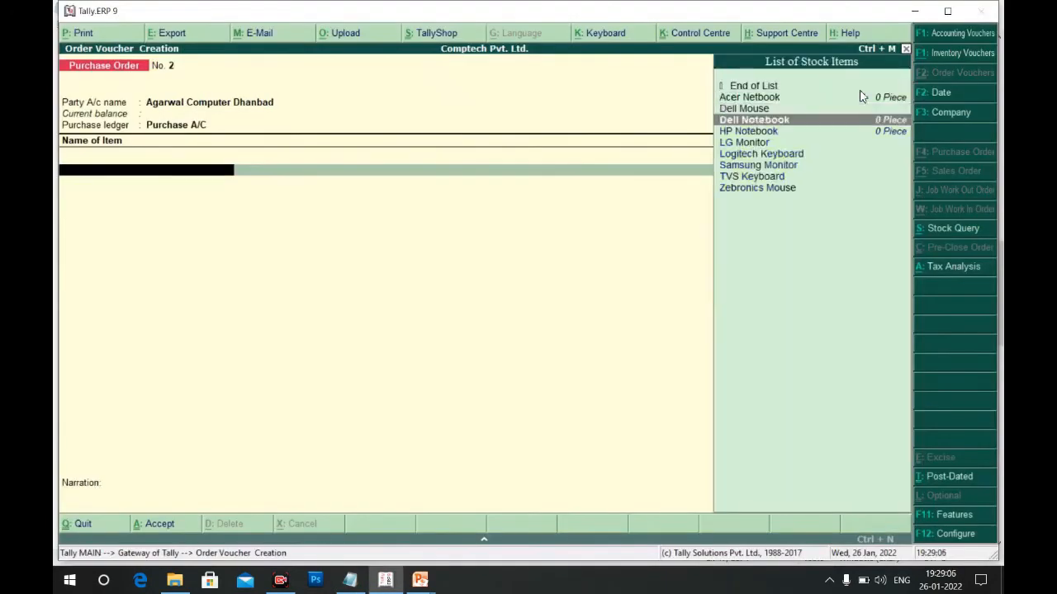
key(Down)
key(Down)
key(Return)
Allocate TVS Keyboard to Godown B: 10 pieces at a rate of 450
key(Return)
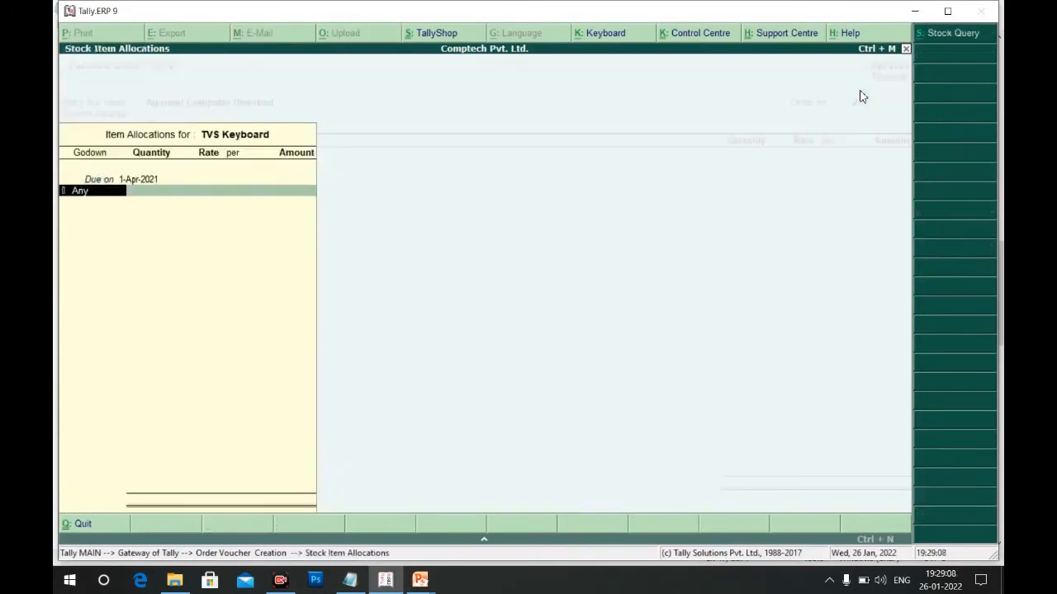
key(Down)
key(Down)
key(Down)
key(Return)
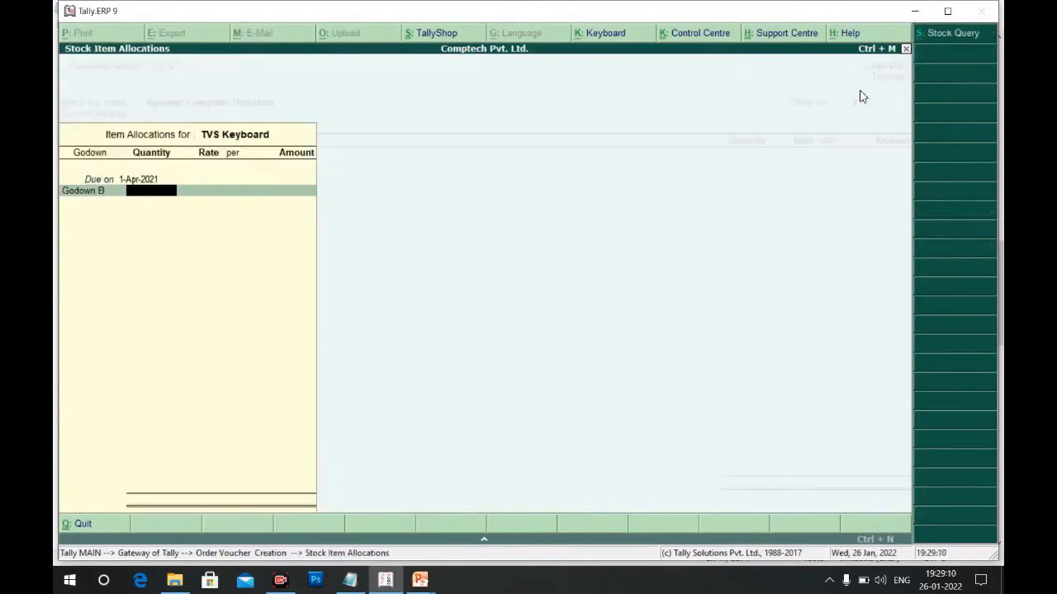
text(10)
key(Return)
key(alt+Tab)
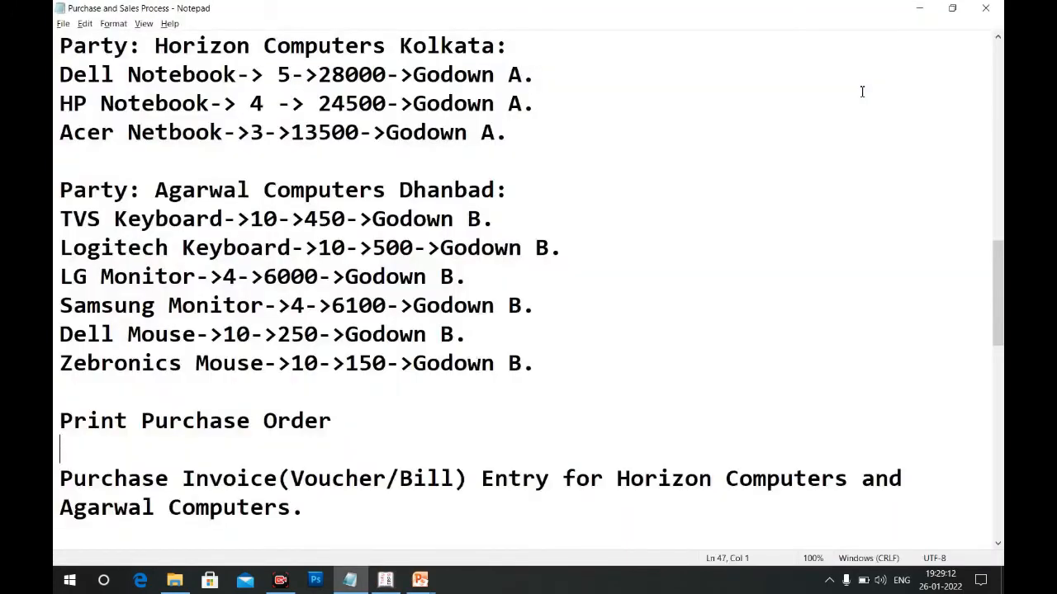
key(alt+Tab)
text(450)
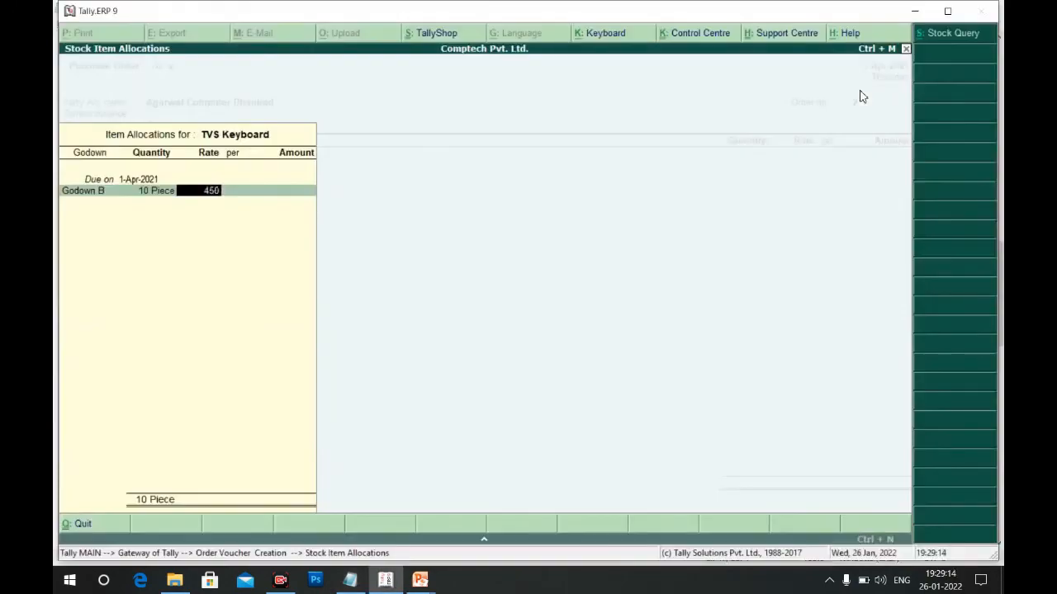
key(Return)
key(Return)
key(Return)
key(Return)
key(Return)
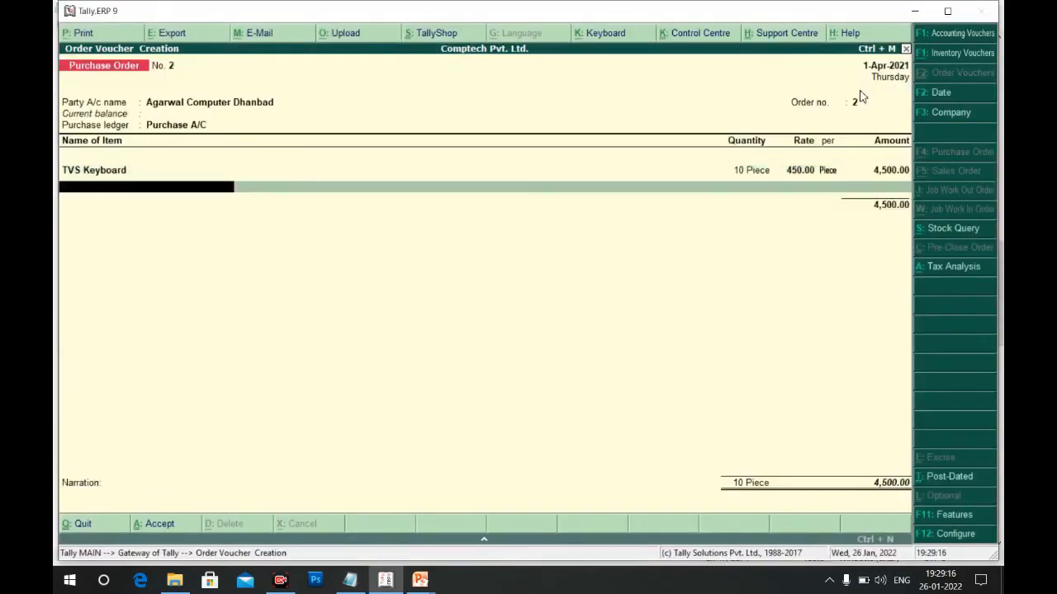
Add Logitech Keyboard from Godown B: 10 pieces at 500
key(alt+Tab)
key(alt+Tab)
text(Lo)
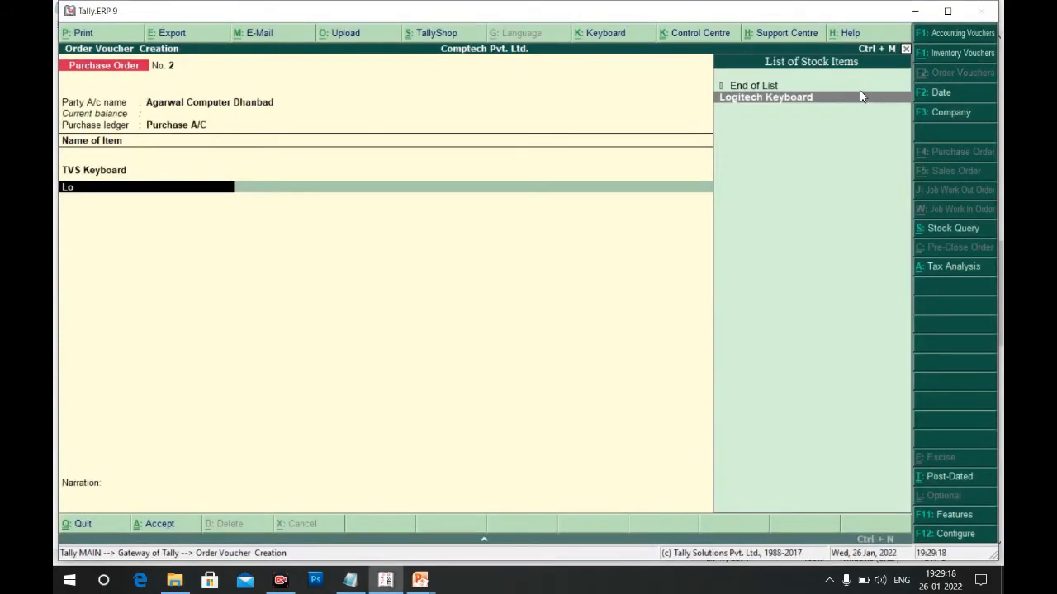
key(Return)
key(Return)
key(Down)
key(Down)
key(Down)
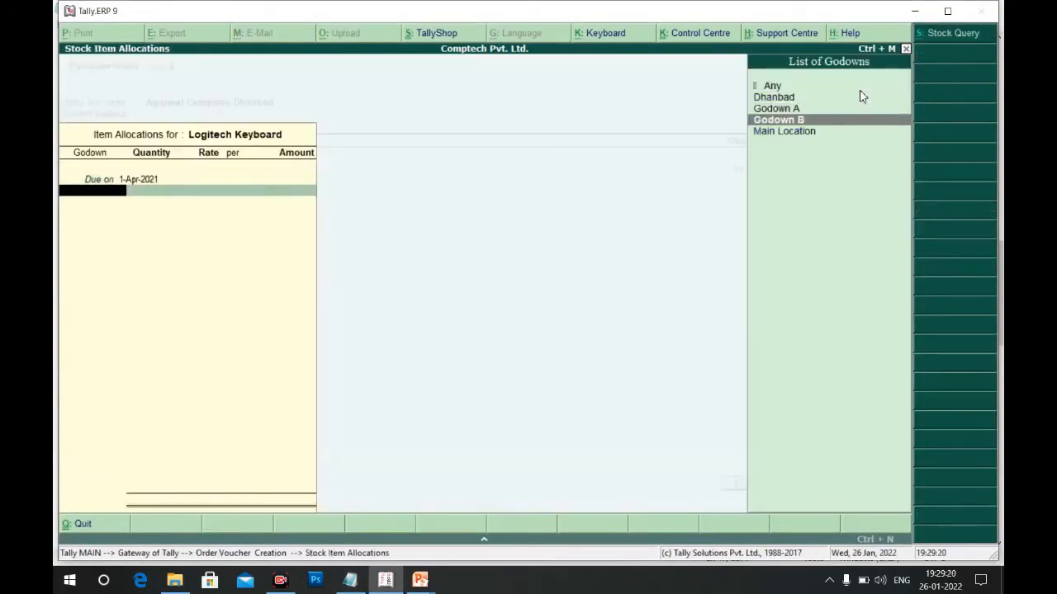
key(Return)
key(alt+Tab)
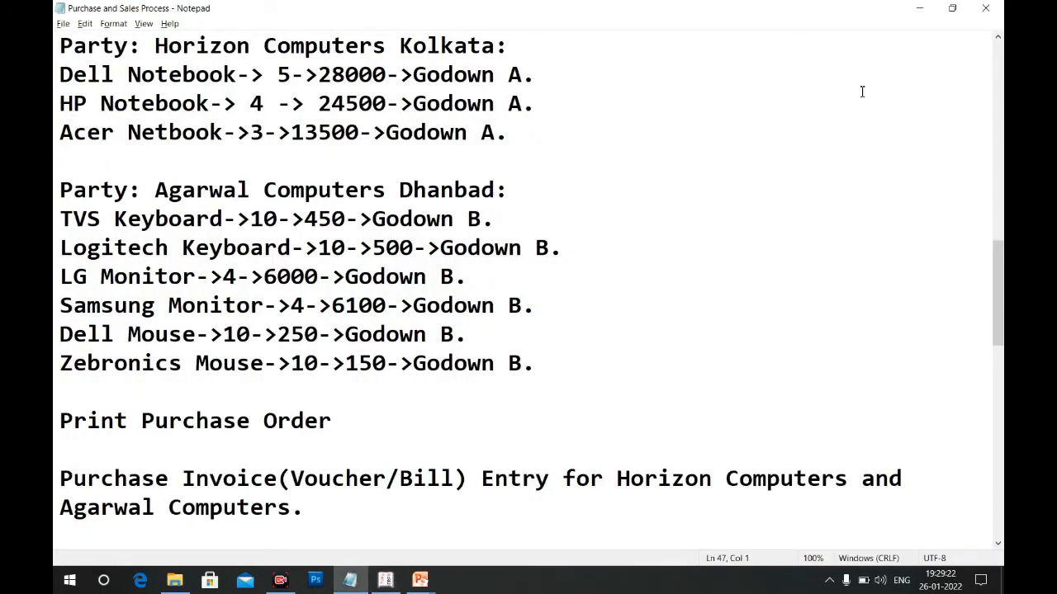
key(alt+Tab)
text(10)
key(Return)
text(500)
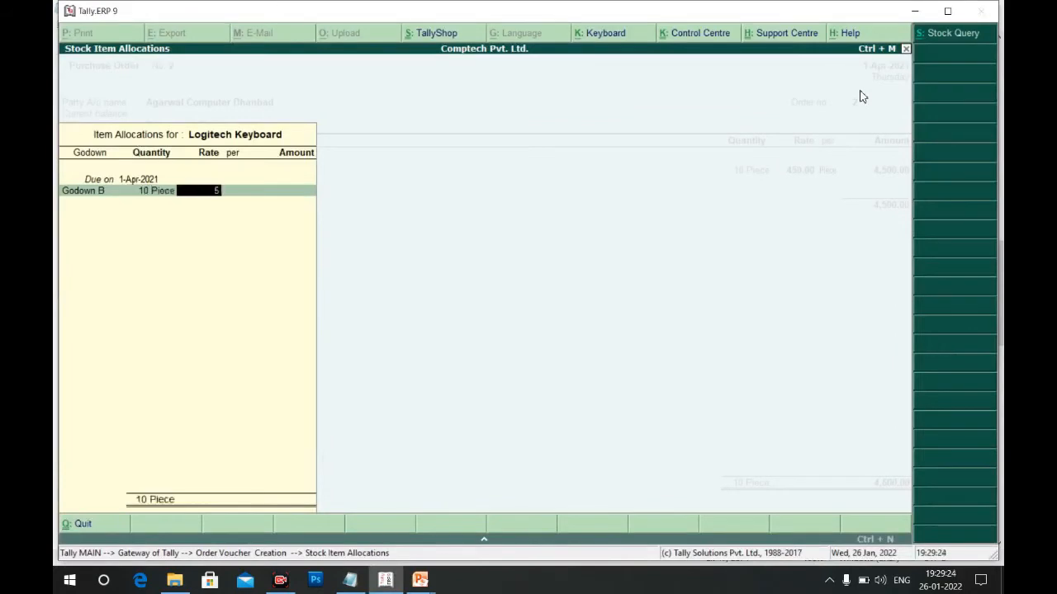
key(Return)
key(Return)
key(Return)
key(Return)
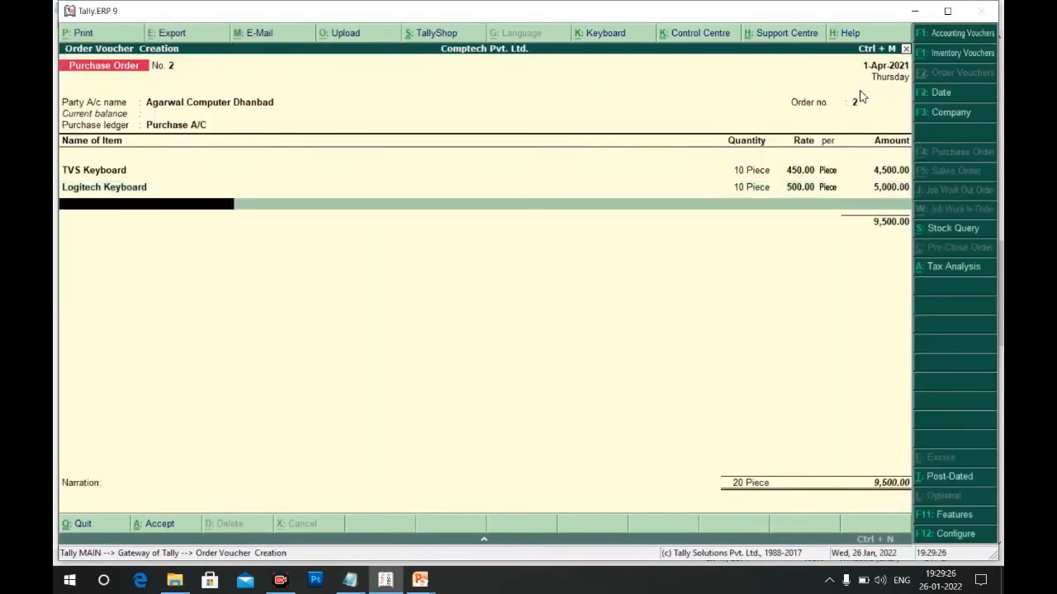
Back out of a duplicate Logitech Keyboard row and choose LG Monitor instead
key(alt+Tab)
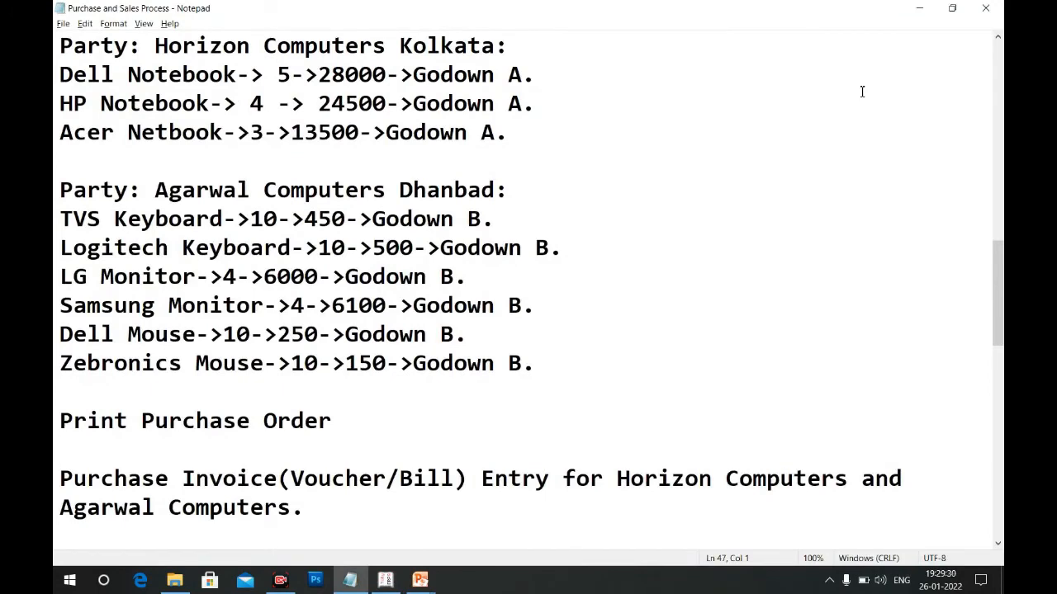
key(alt+Tab)
text(Log)
key(Return)
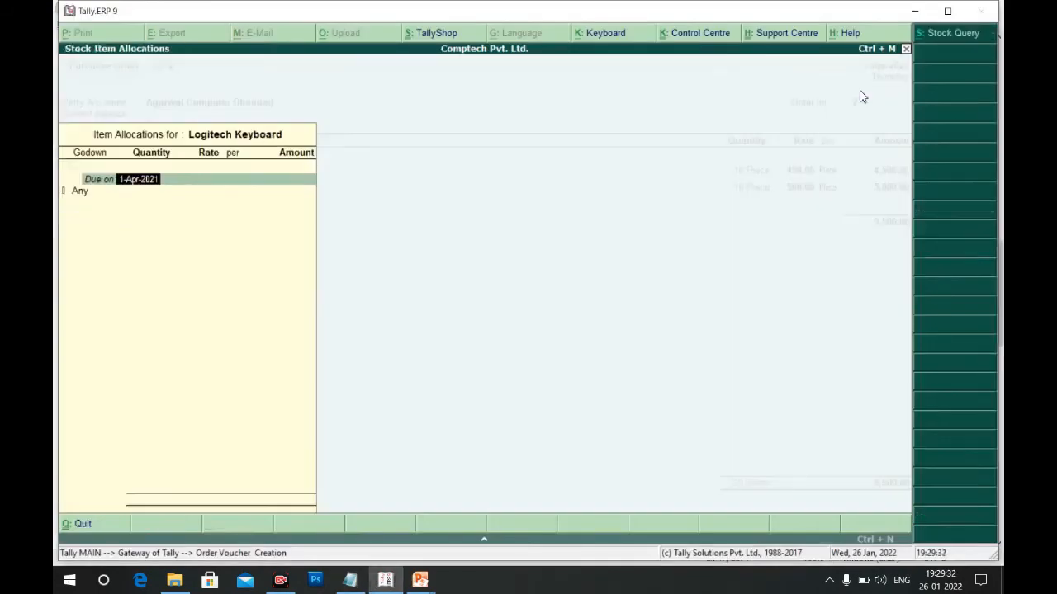
key(Escape)
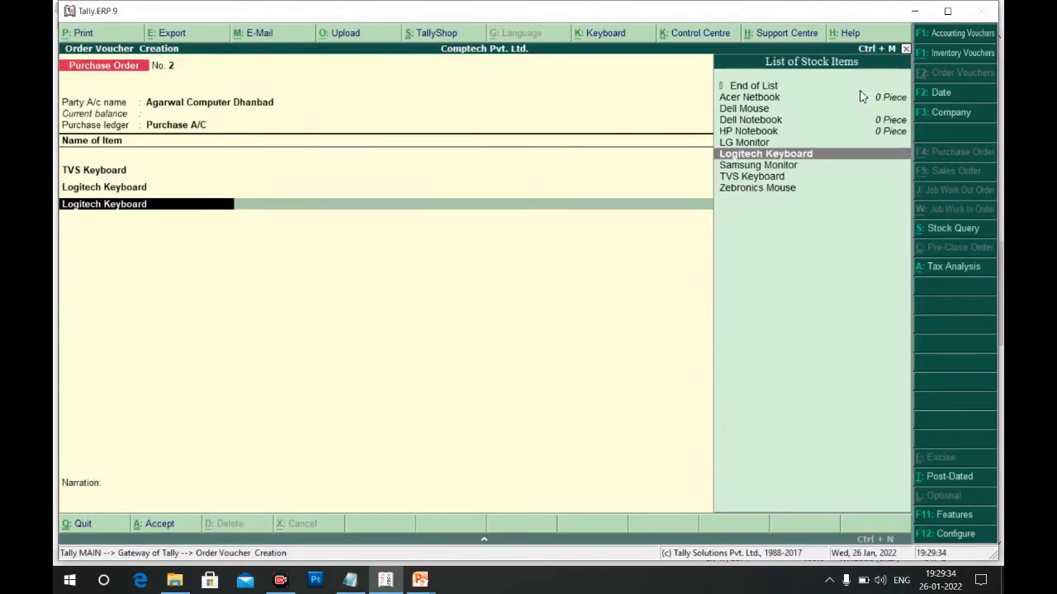
key(Up)
key(Return)
key(Return)
Allocate LG Monitor to Godown B, 4 pieces at 6,000, then pick Samsung Monitor
key(Down)
key(Down)
key(Down)
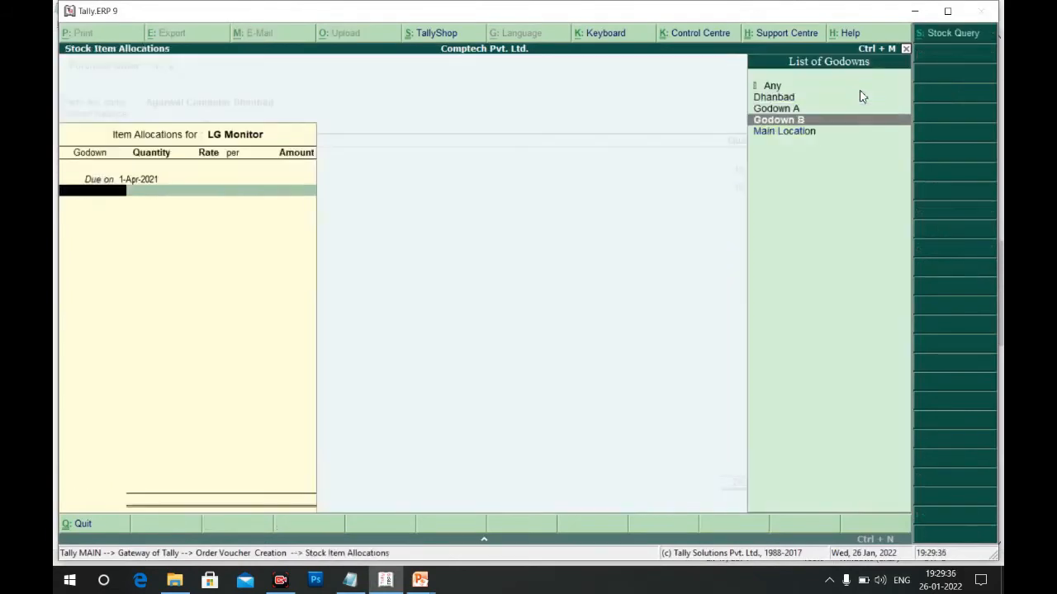
key(Return)
key(alt+Tab)
key(alt+Tab)
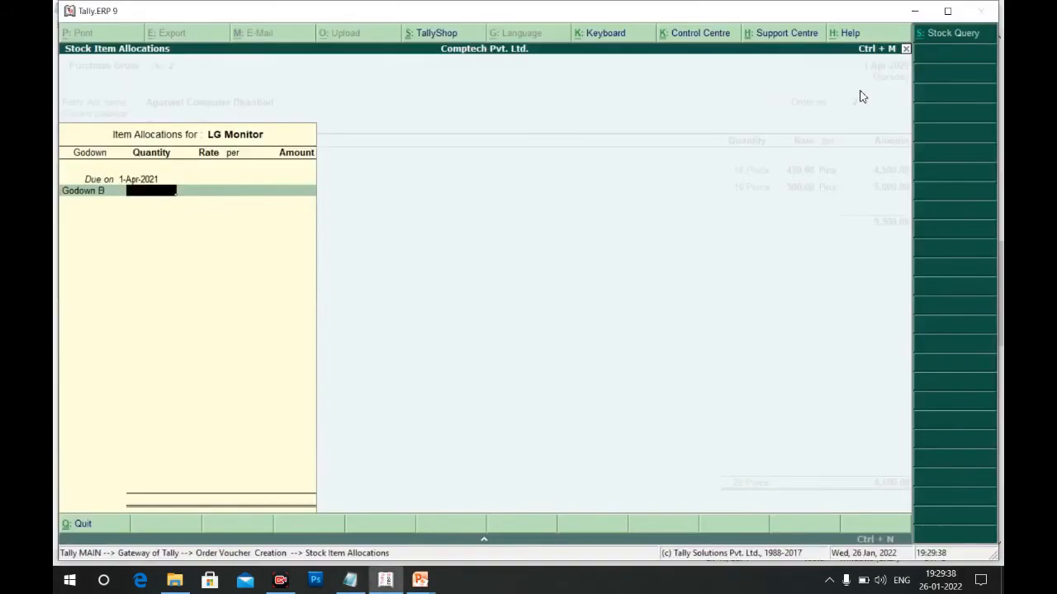
text(4)
key(Return)
text(6000)
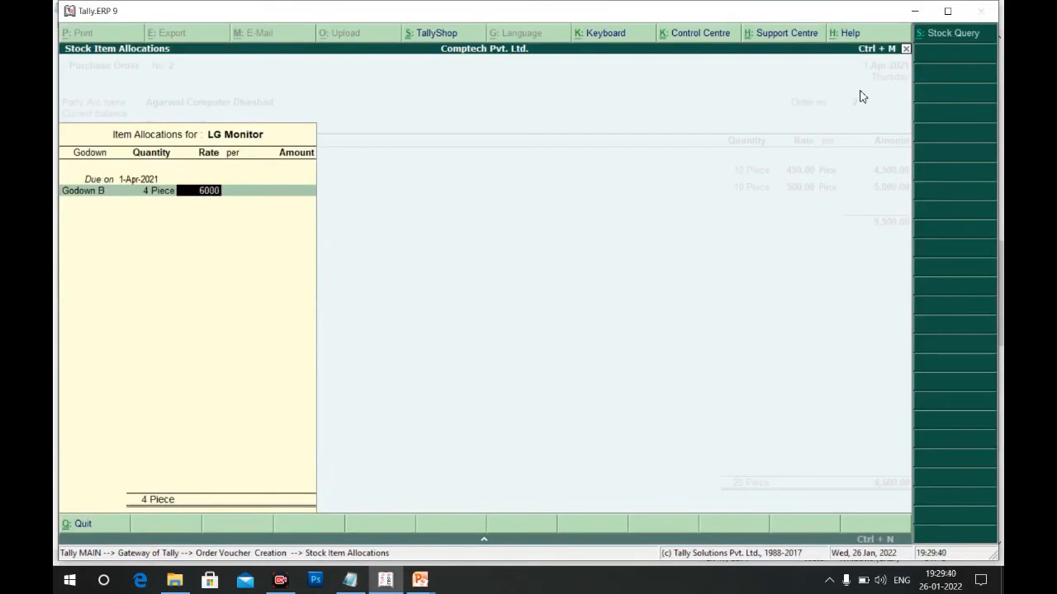
key(Return)
key(Return)
key(Return)
key(Return)
key(Return)
text(Sa)
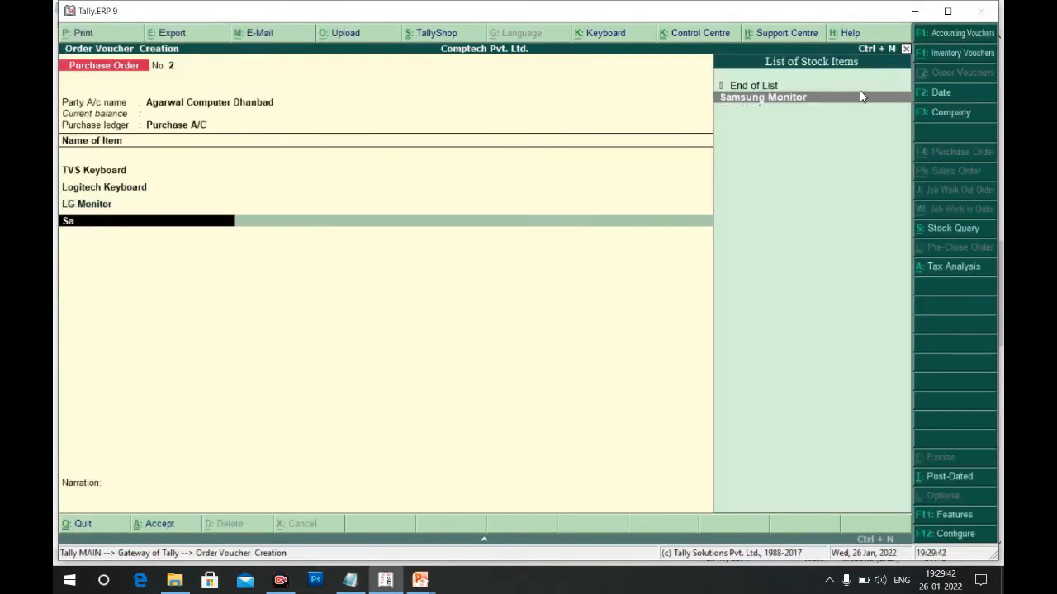
key(Return)
Allocate Samsung Monitor to Godown B: 4 pieces at 6,100
key(Return)
key(Down)
key(Down)
key(Down)
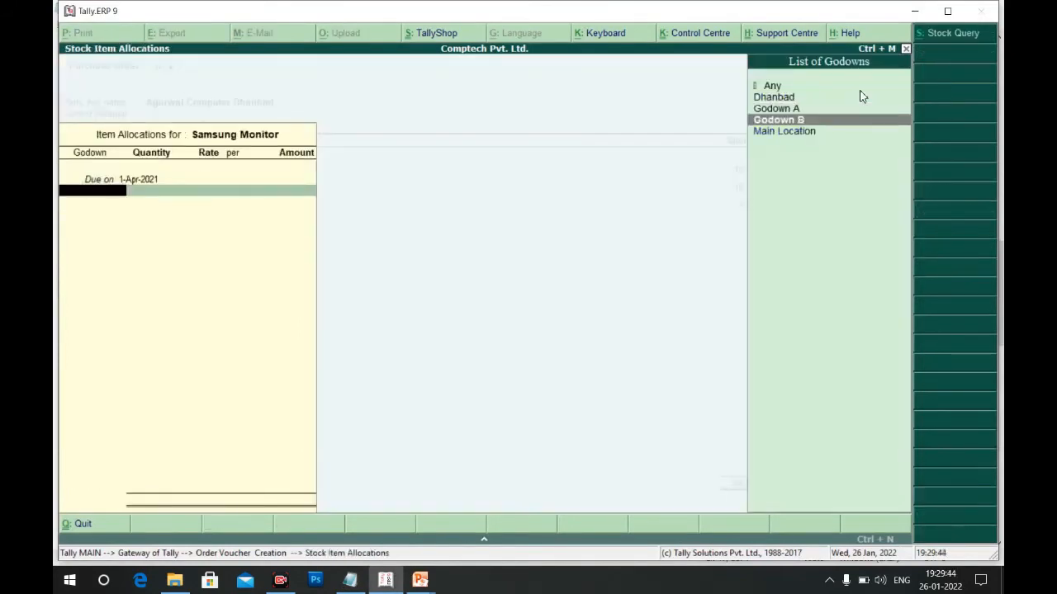
key(Return)
key(alt+Tab)
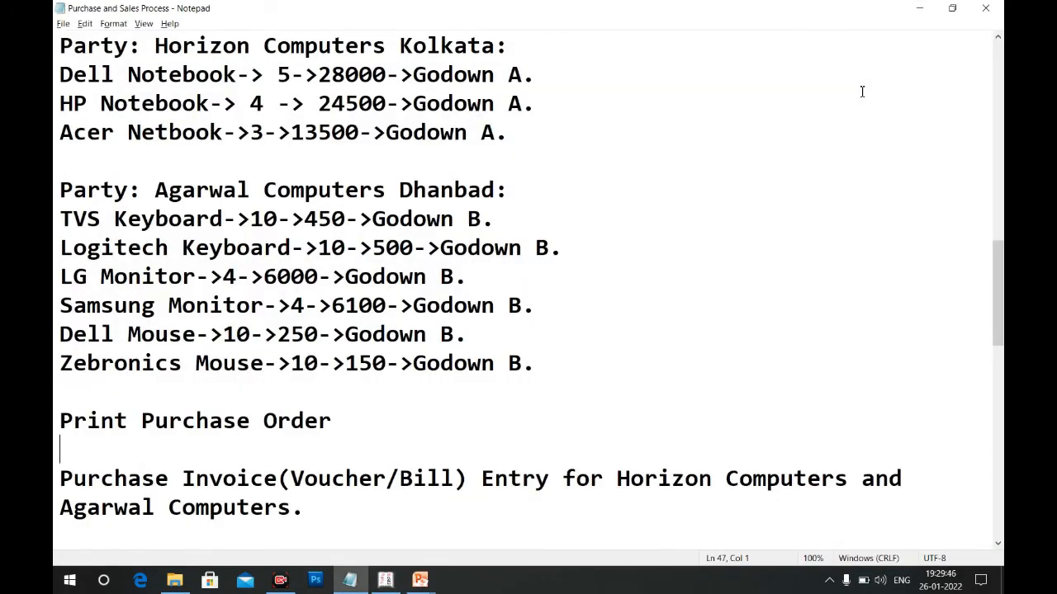
key(alt+Tab)
text(4)
key(Return)
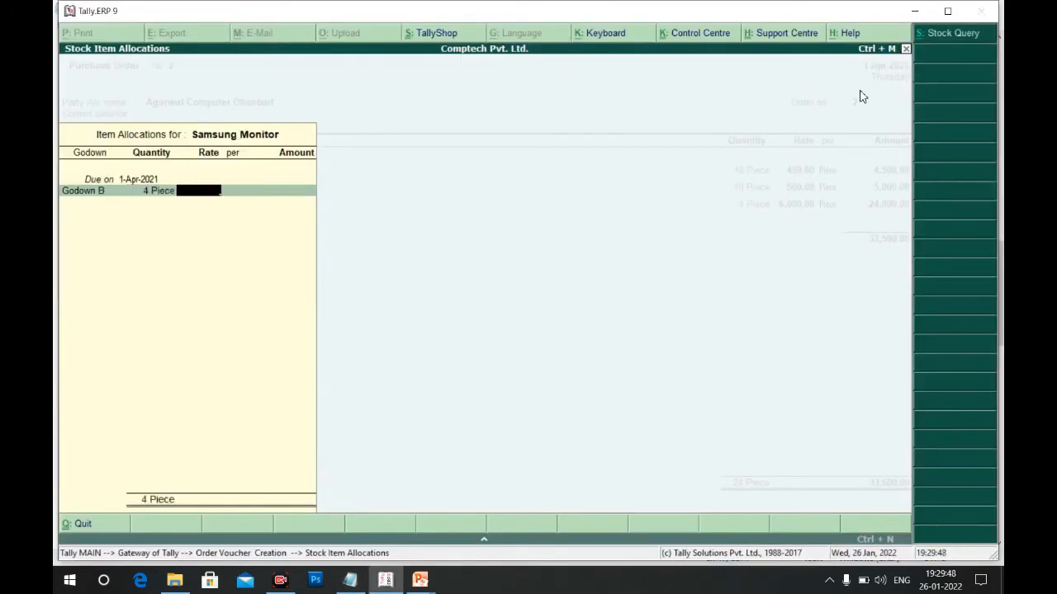
text(6100)
key(Return)
key(Return)
key(Return)
key(Return)
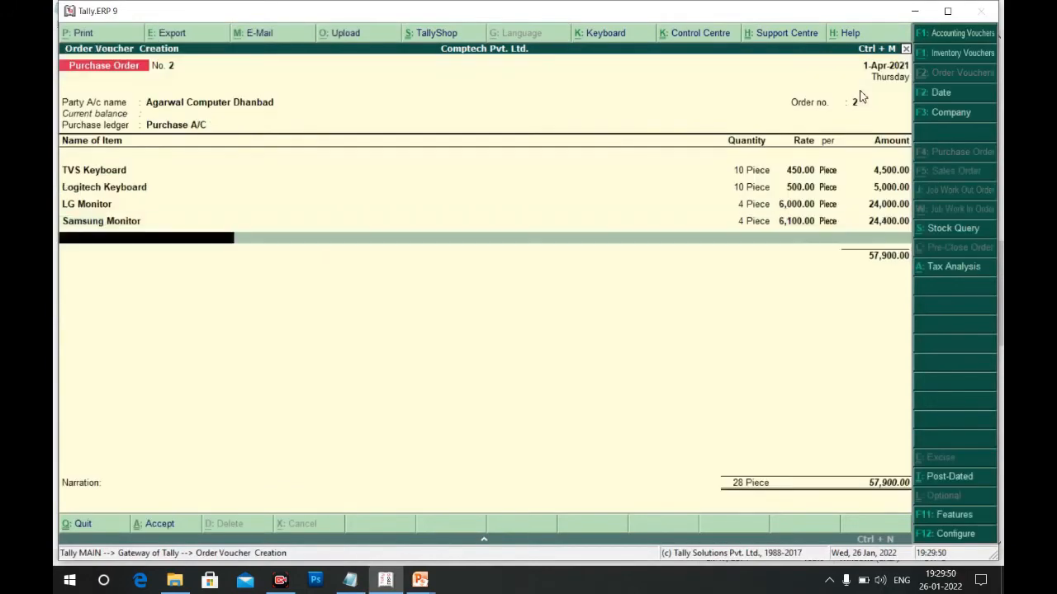
Add Dell Mouse from Godown B: 10 pieces at 250
key(alt+Tab)
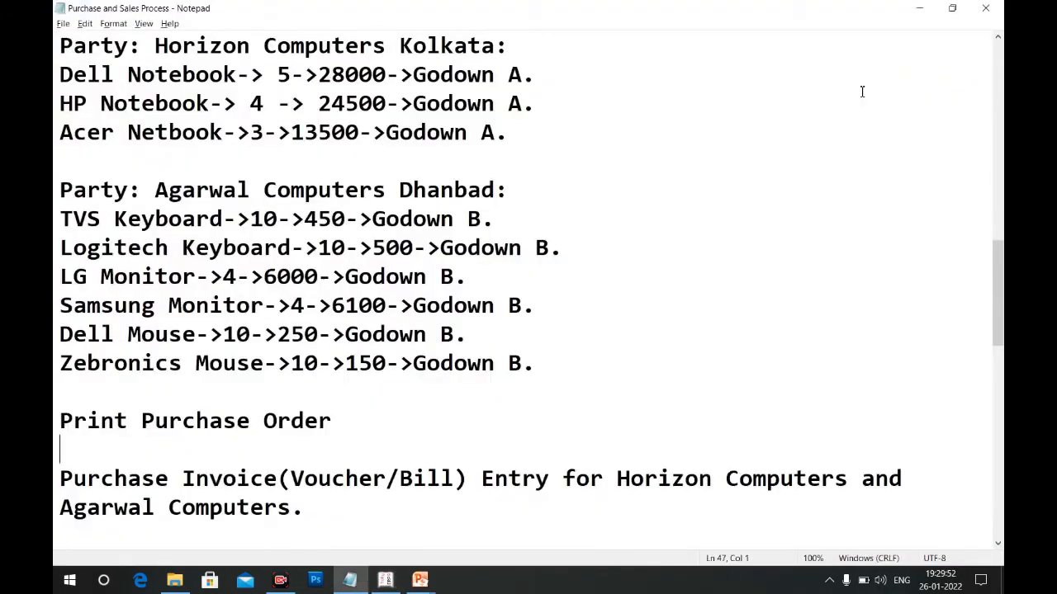
key(alt+Tab)
text(Del)
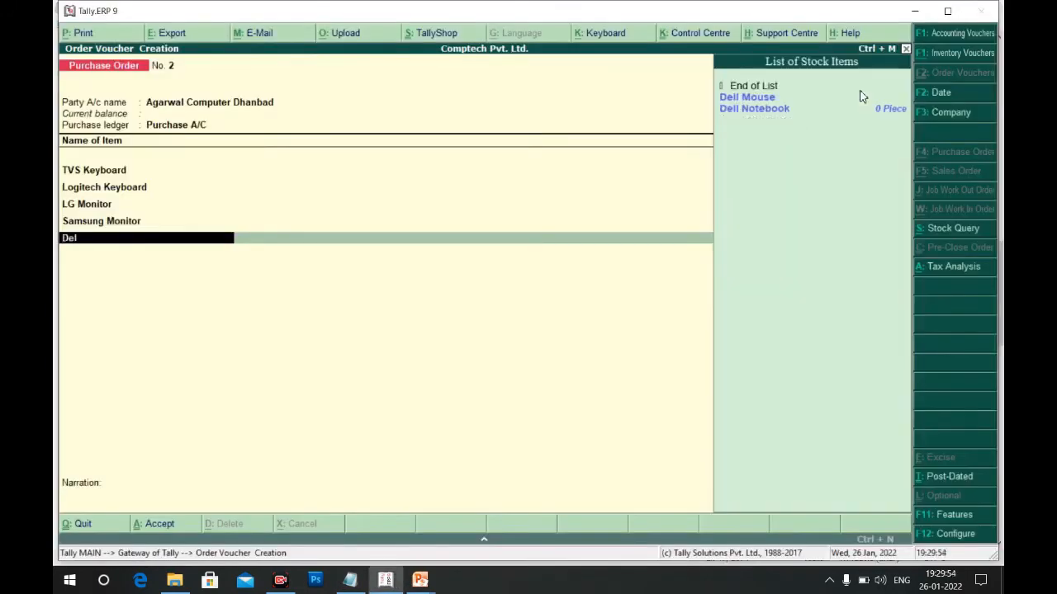
key(Return)
key(Return)
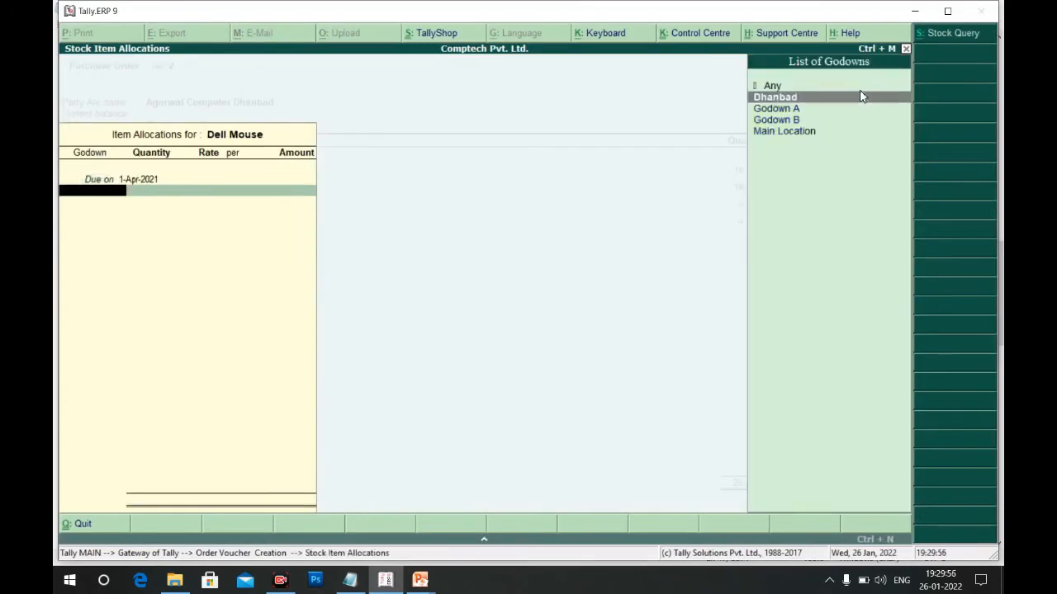
key(Down)
key(Down)
key(Return)
text(10)
key(Return)
key(alt+Tab)
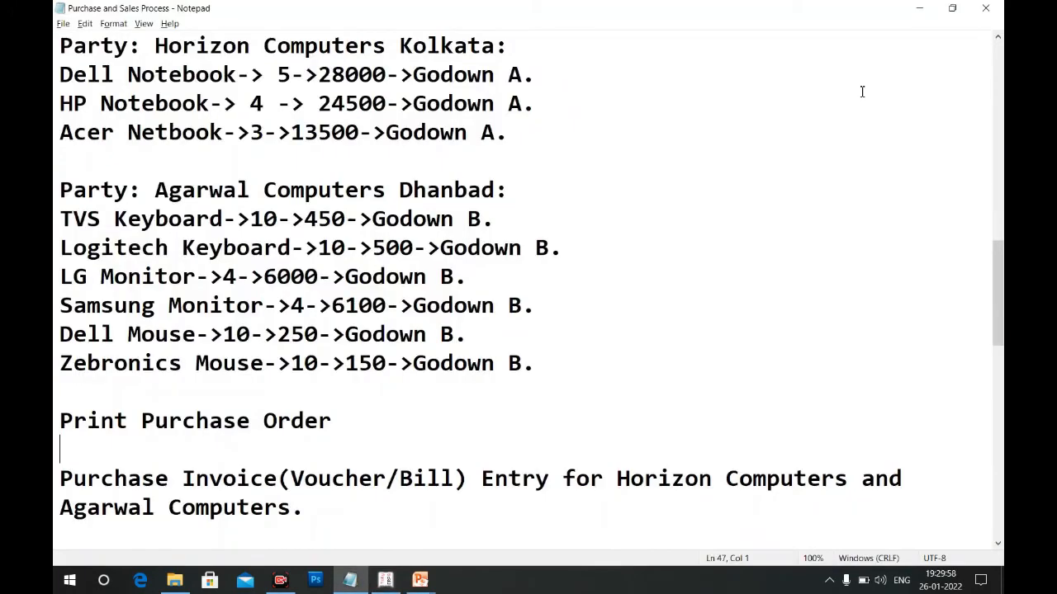
key(alt+Tab)
text(250)
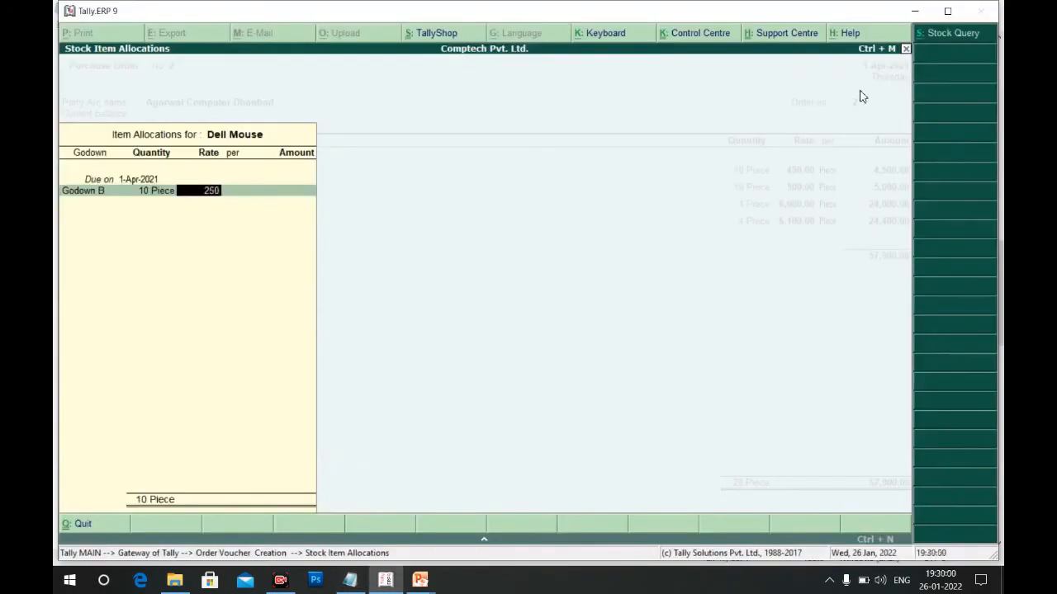
key(Return)
key(Return)
key(Return)
key(Return)
key(Return)
key(alt+Tab)
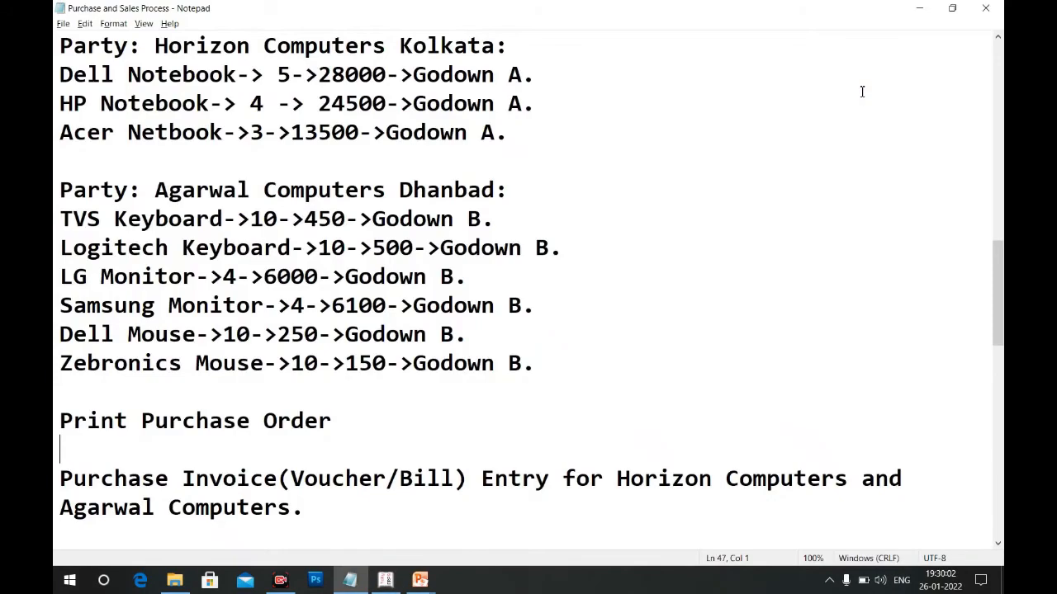
key(alt+Tab)
Add Zebronics Mouse from Godown B: 10 pieces at 150
text(Z)
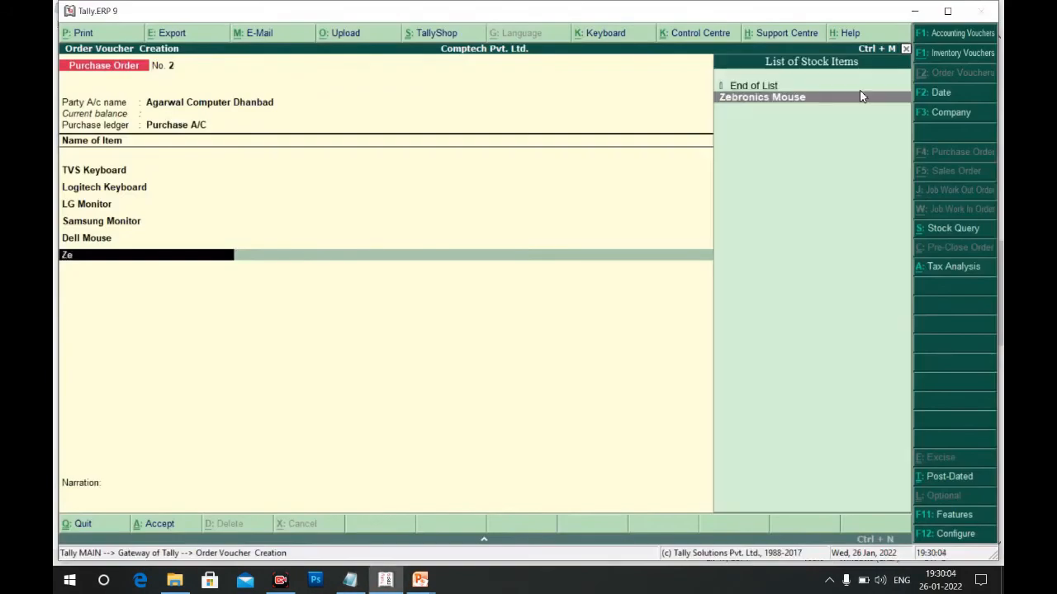
text(e)
key(Return)
key(Return)
key(Down)
key(Down)
key(Down)
key(Return)
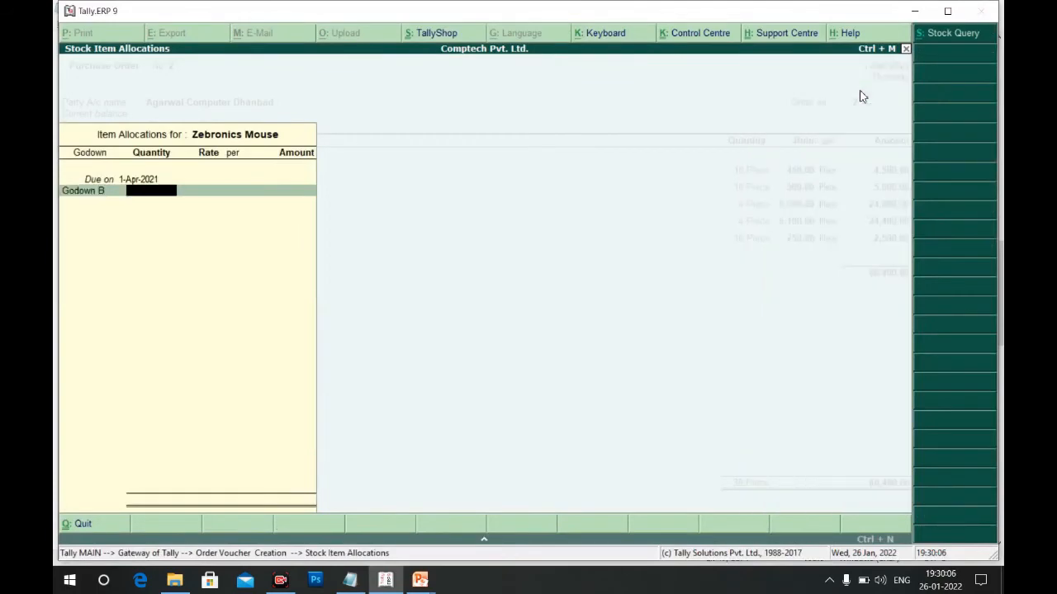
text(10)
key(Return)
key(alt+Tab)
key(alt+Tab)
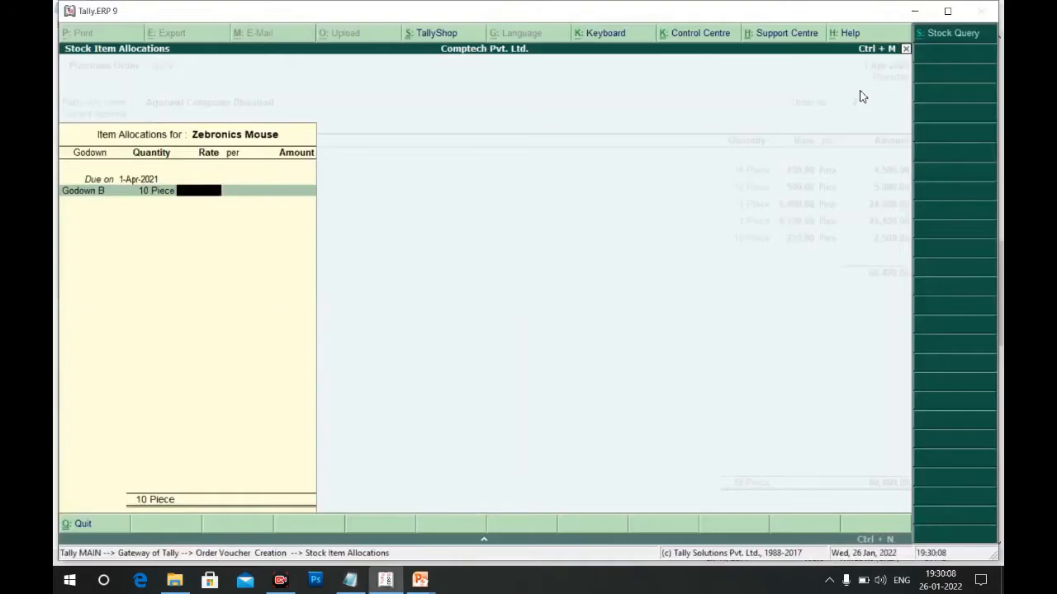
text(150)
key(Return)
key(Return)
key(Return)
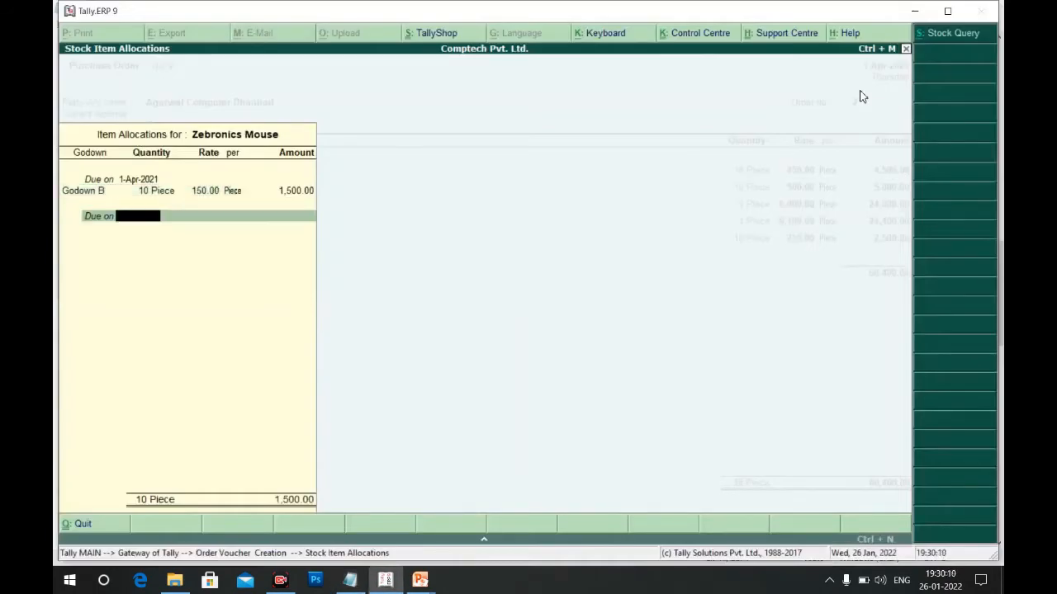
key(Return)
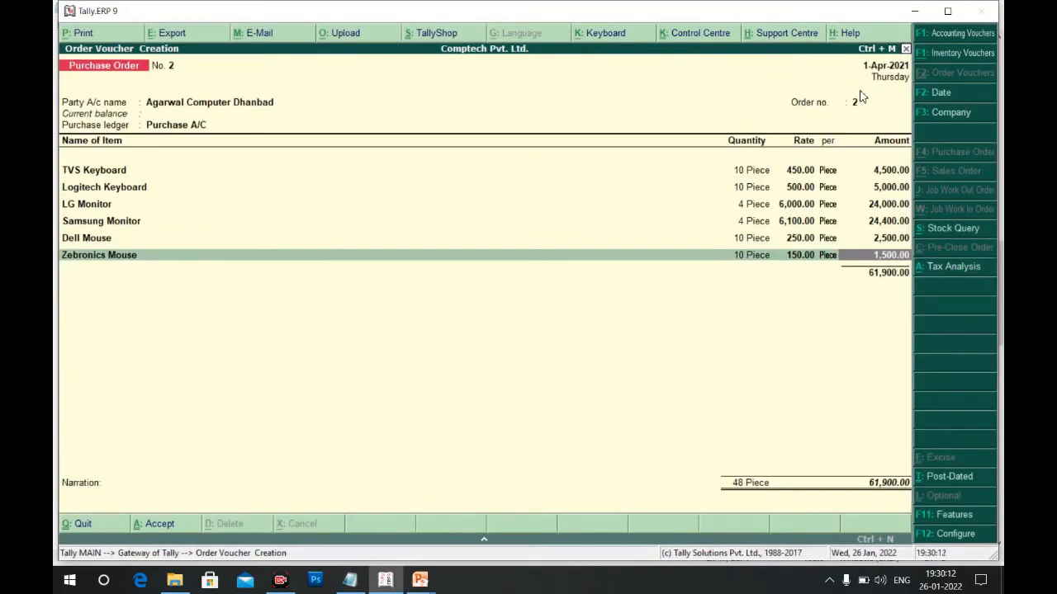
End the item list, accept purchase order 2 at 61,900, and quit to Gateway of Tally
key(Return)
key(Return)
key(Return)
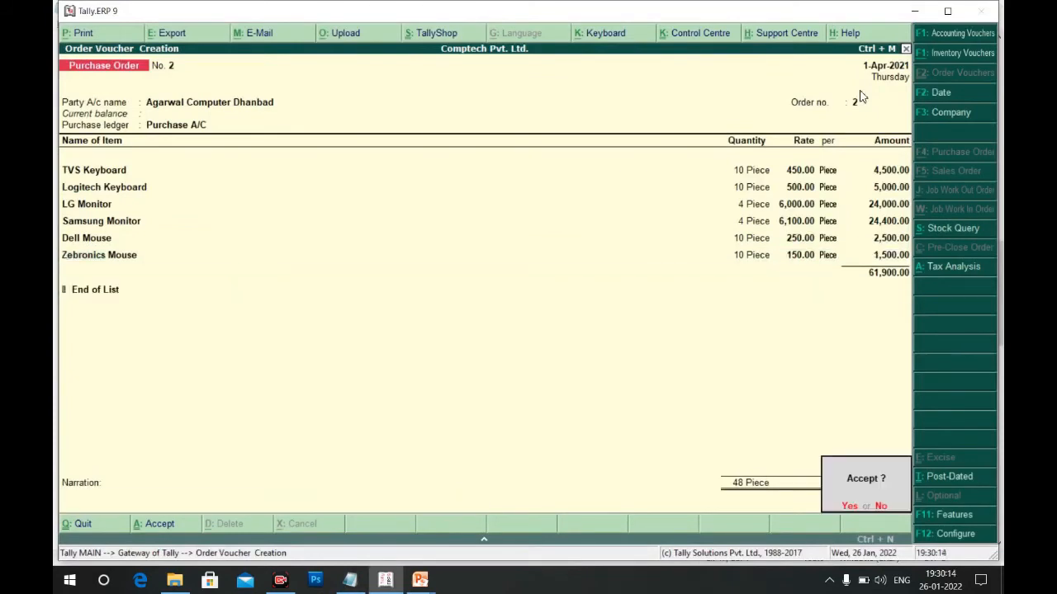
key(y)
key(Escape)
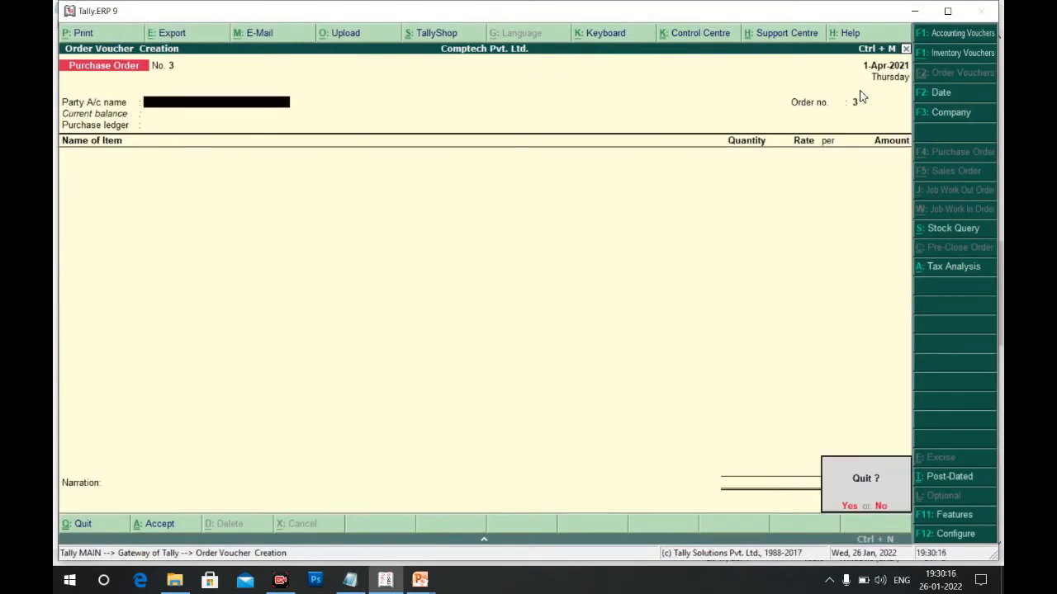
key(y)
key(Up)
key(Up)
key(Up)
key(Up)
key(Down)
key(Down)
key(Down)
key(Down)
key(Down)
key(Down)
key(Down)
key(Down)
key(Down)
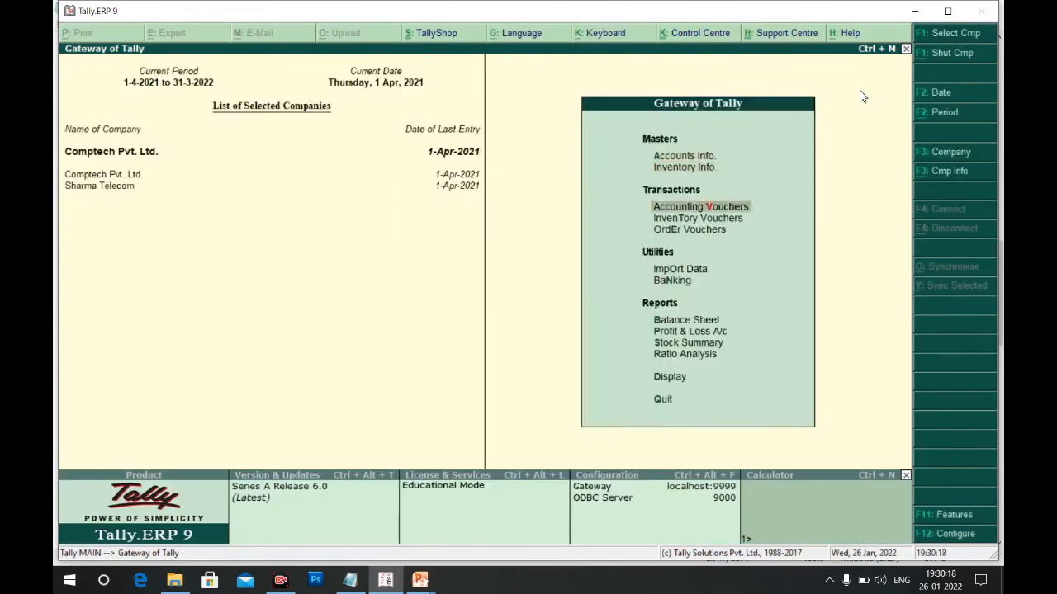
Check the empty Stock Summary, then advance the slides to the one on printing purchase orders
key(Return)
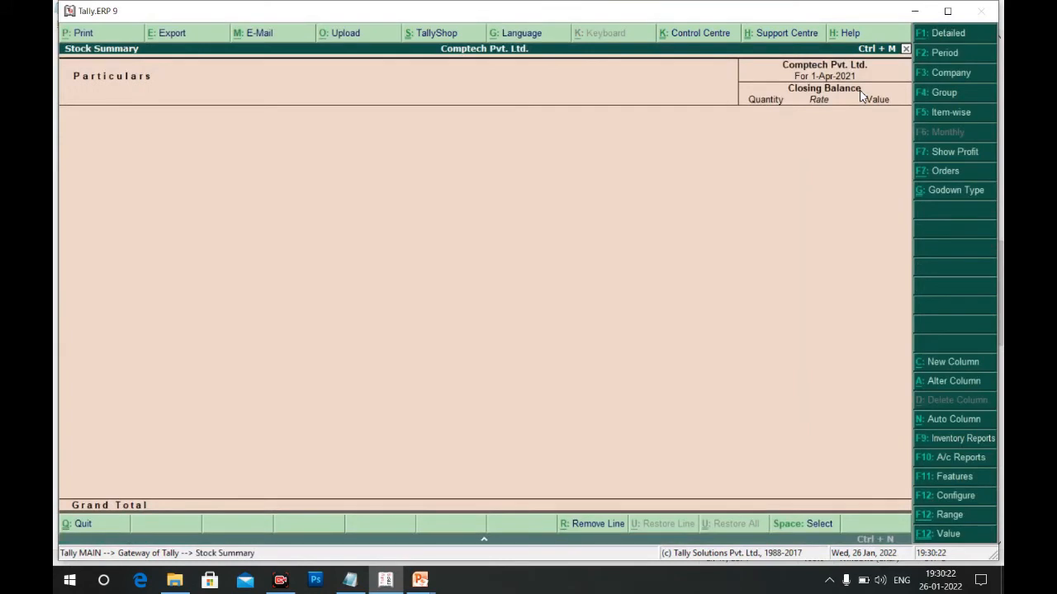
key(Escape)
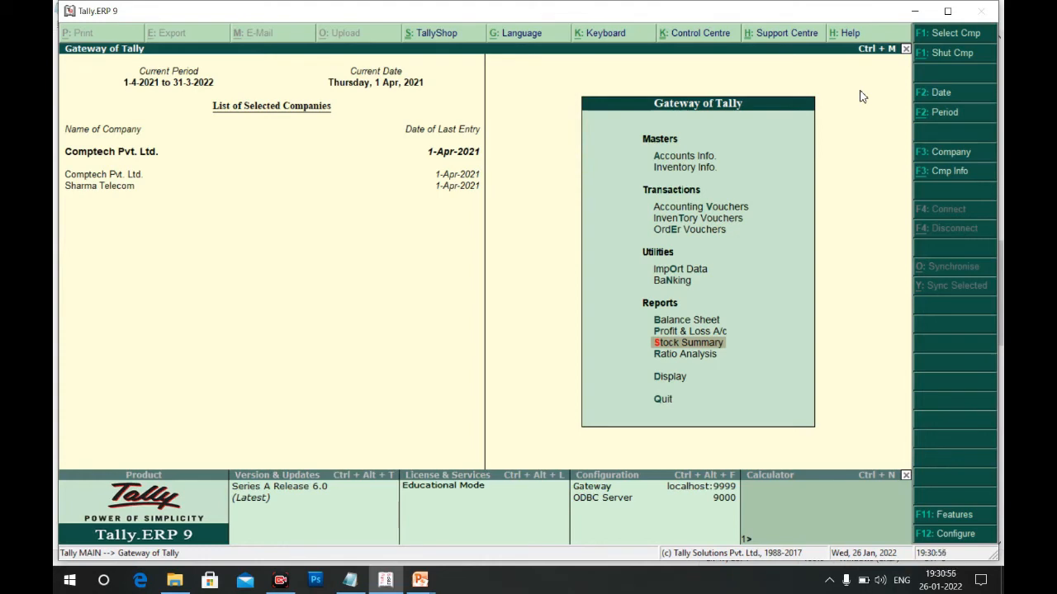
key(alt+Tab)
key(alt+Tab)
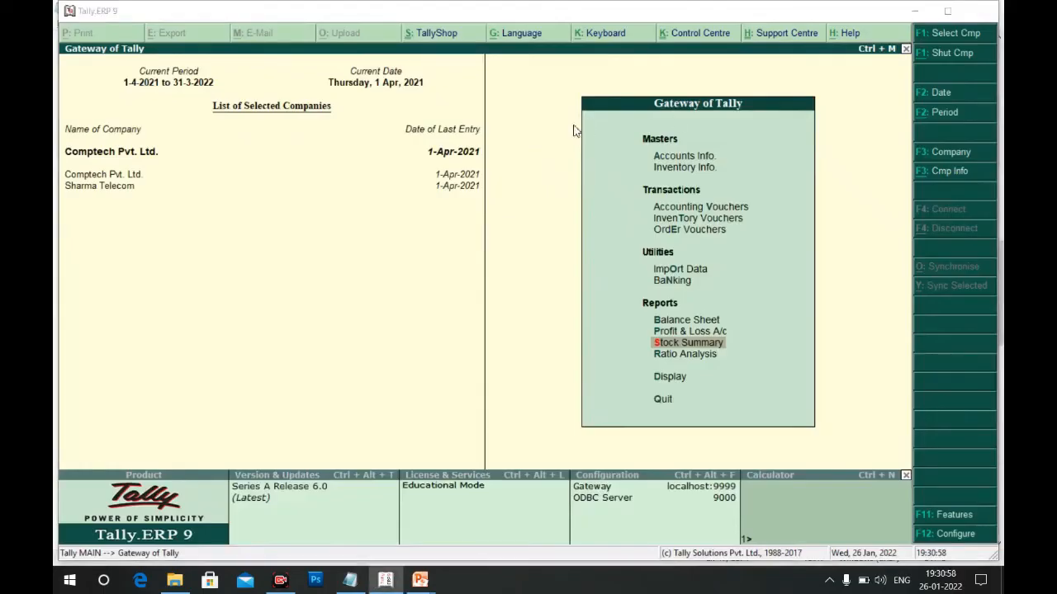
key(alt+Tab)
key(alt+Tab)
key(alt+Tab)
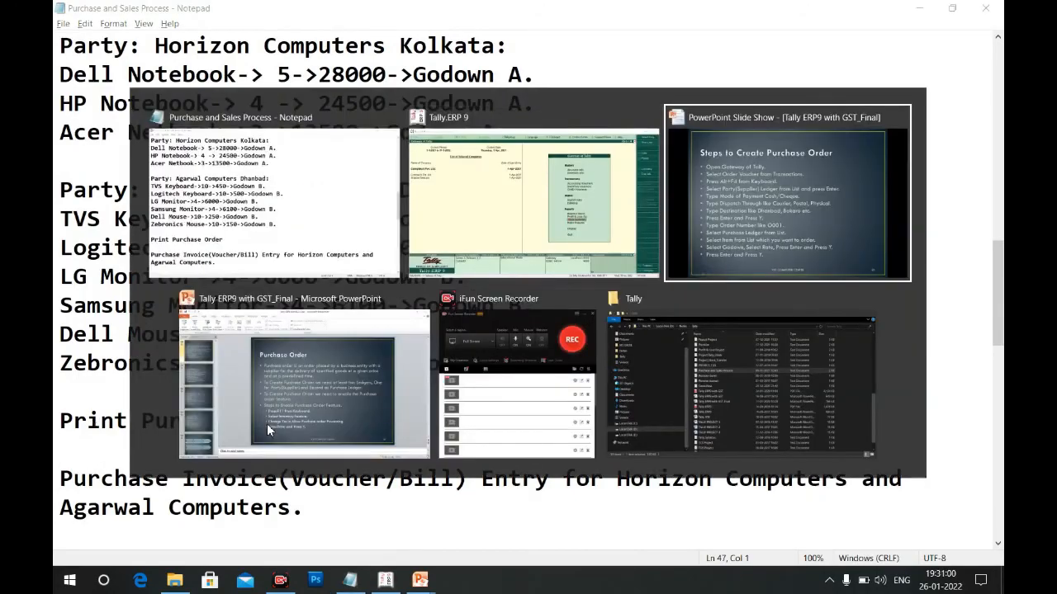
key(Right)
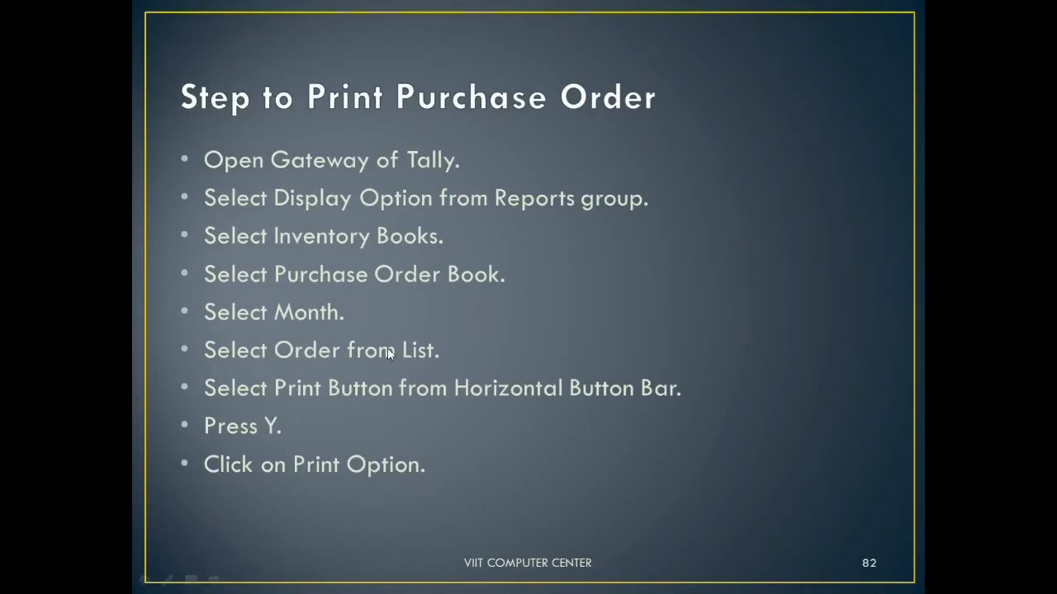
Return to Tally and bring up the Display menu of reports
key(alt+Tab)
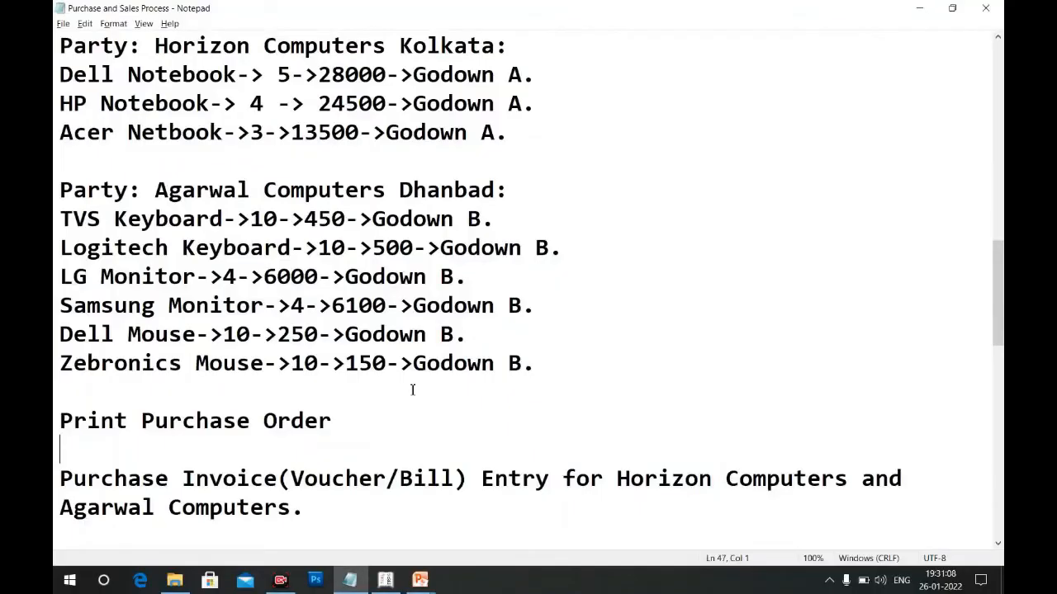
key(alt+Tab)
key(Down)
key(Down)
key(Return)
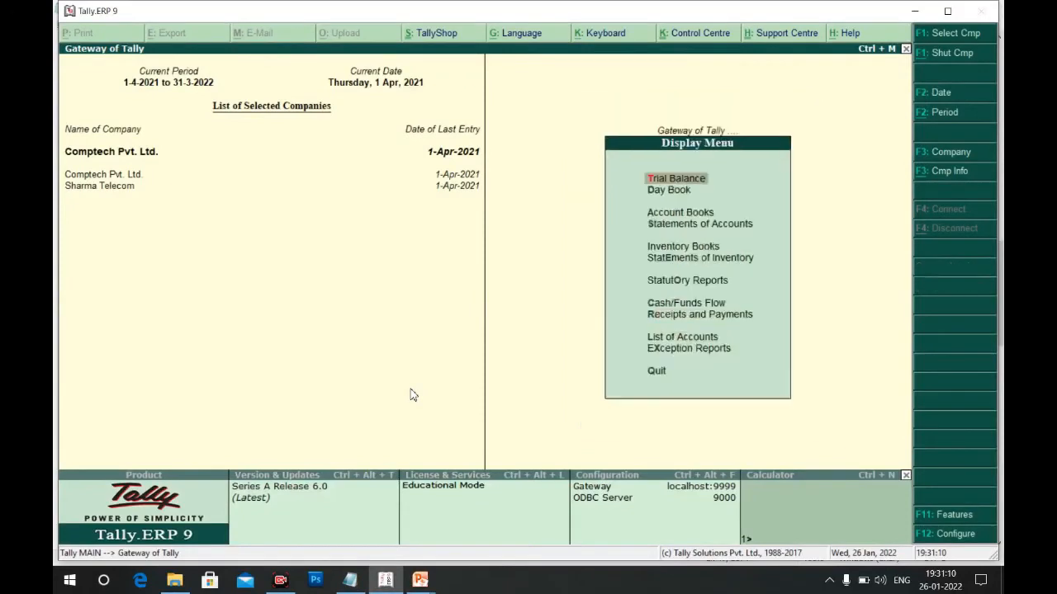
key(Down)
key(Down)
key(Down)
key(Down)
Open Horizon Computer Kolkata's order No. 1 from April's Purchase Orders Book under Inventory Books
key(Return)
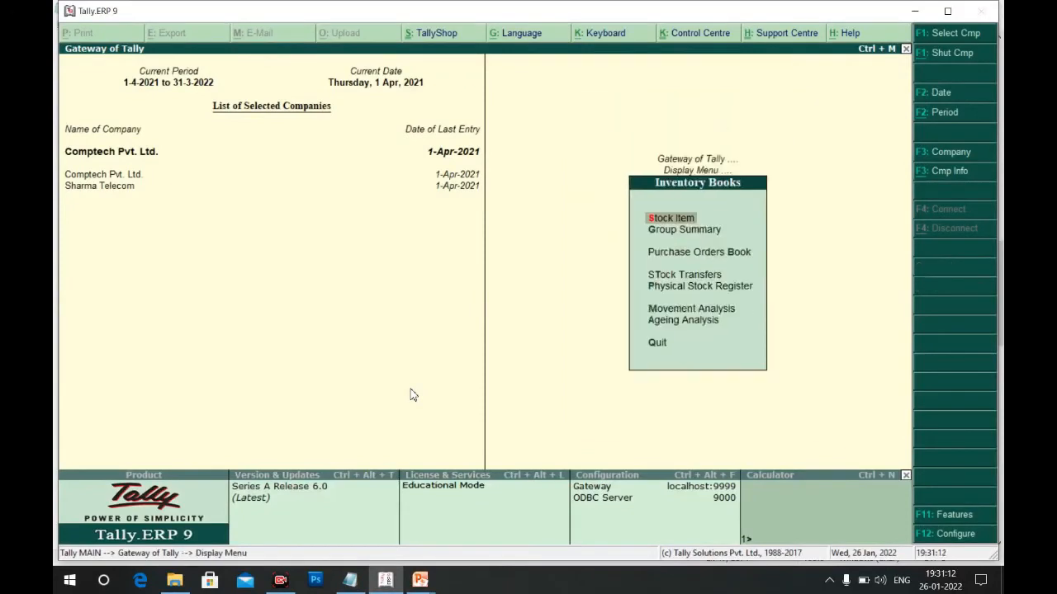
key(Down)
key(Down)
key(Return)
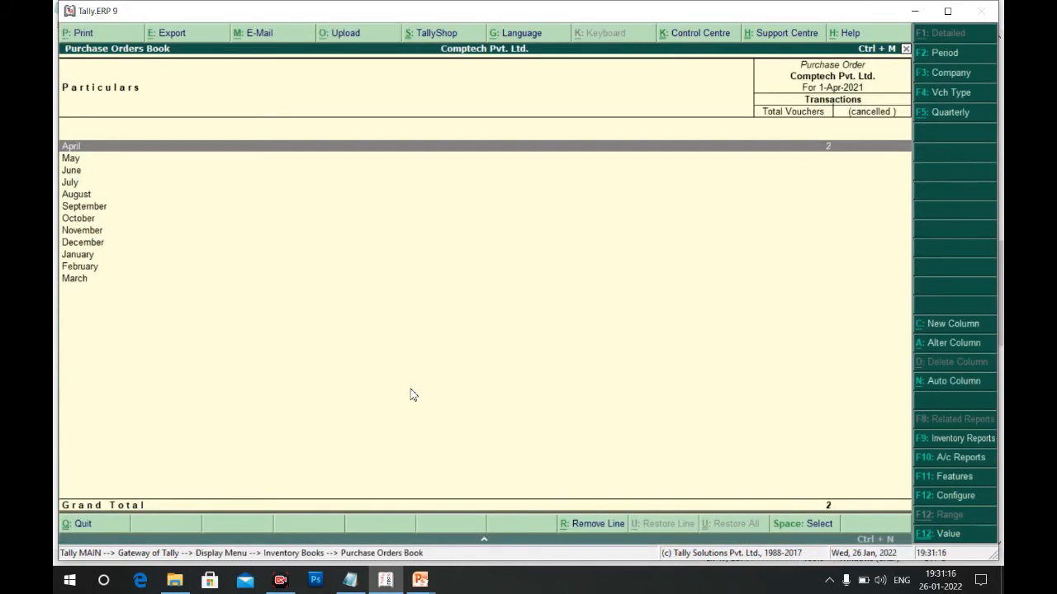
key(Return)
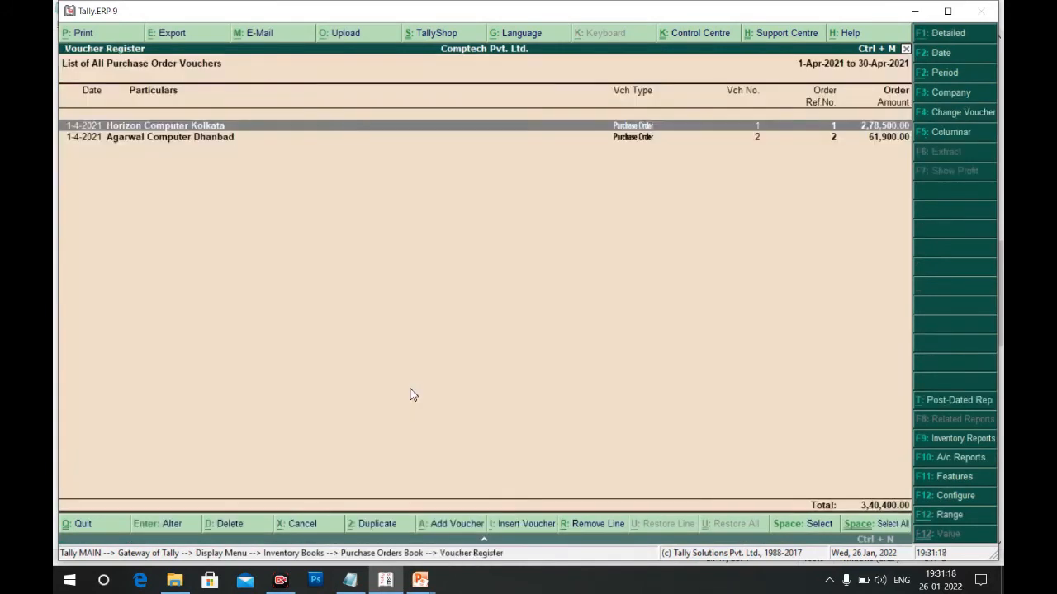
key(Down)
key(Up)
key(Down)
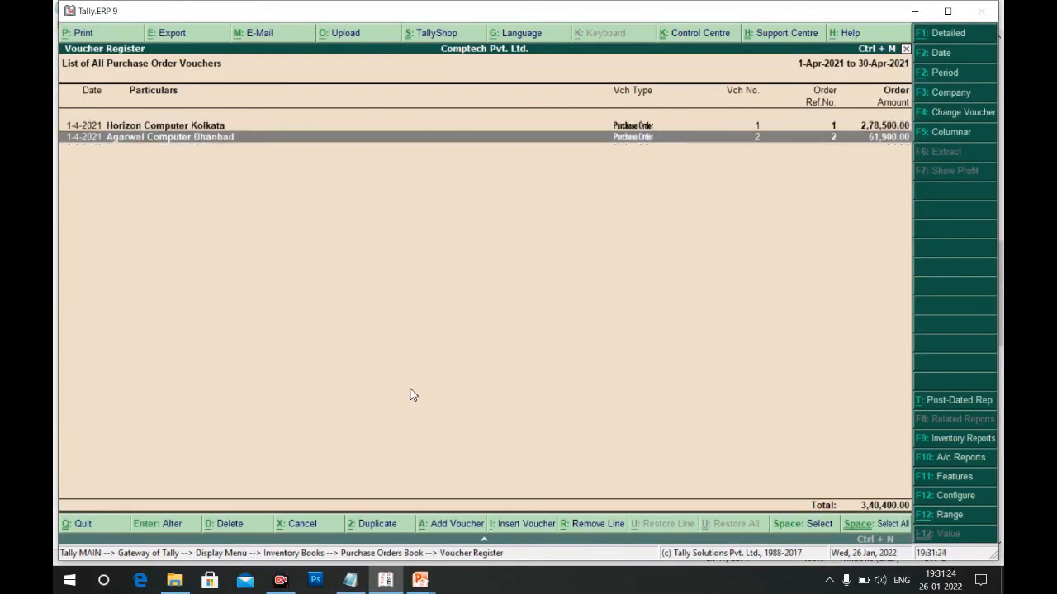
key(Up)
key(Return)
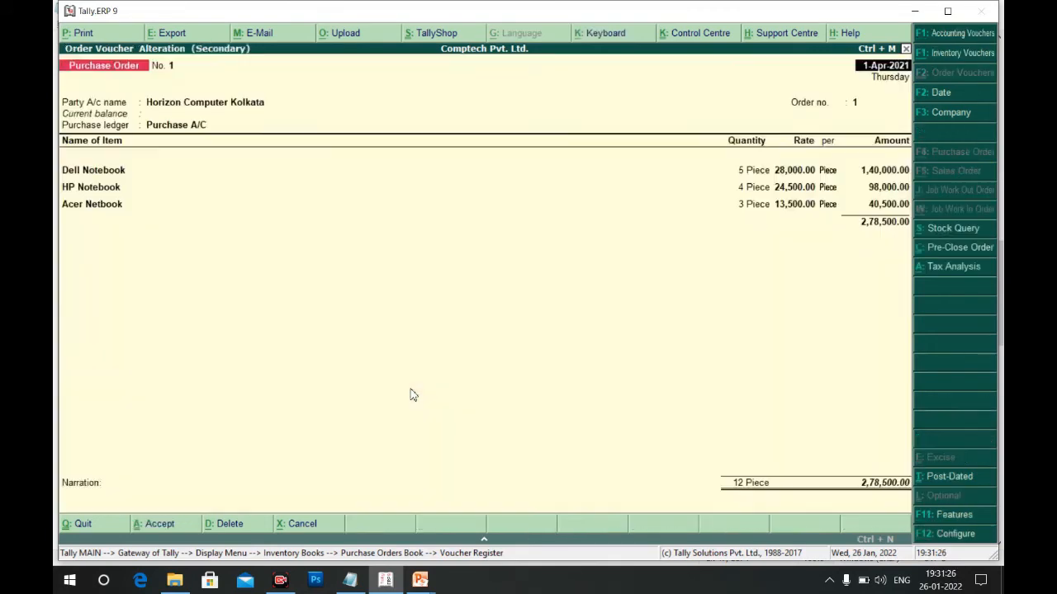
Print Horizon Computer Kolkata's order with preview, zoom in and scroll to the 2,78,500 total, then close it
click(93, 34)
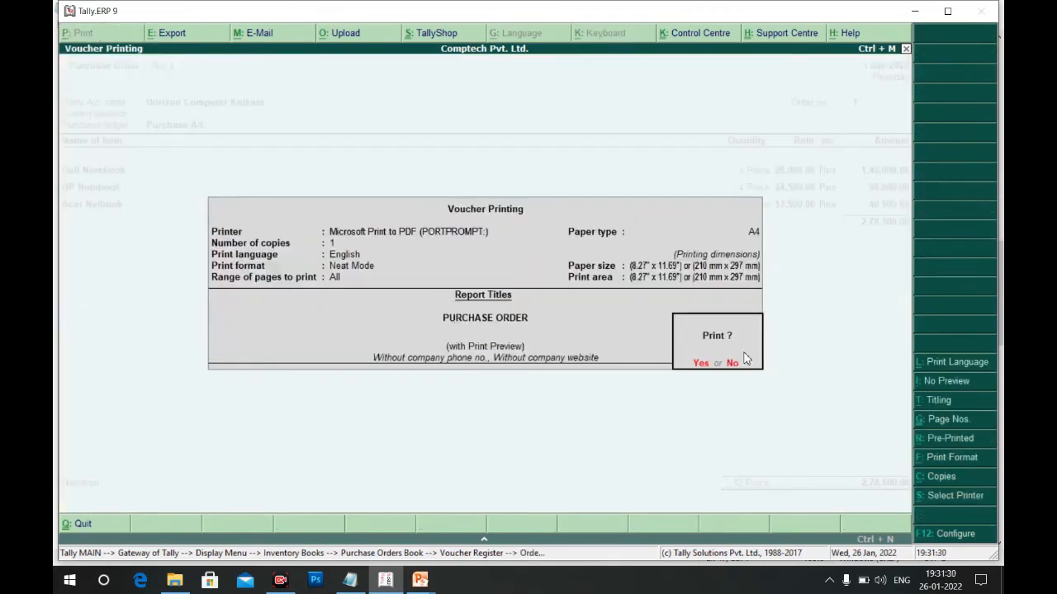
click(700, 364)
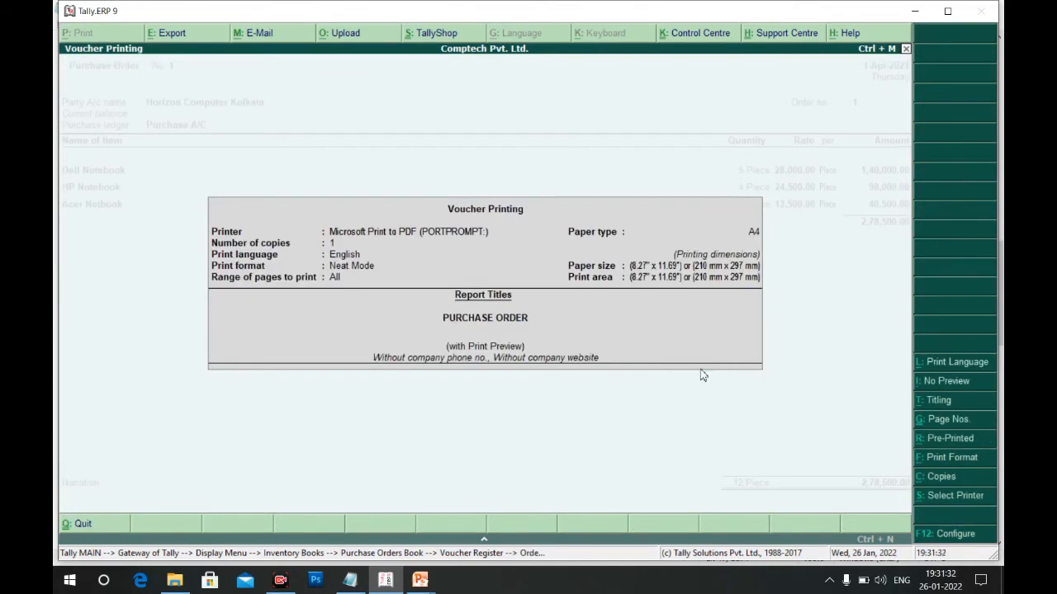
click(616, 490)
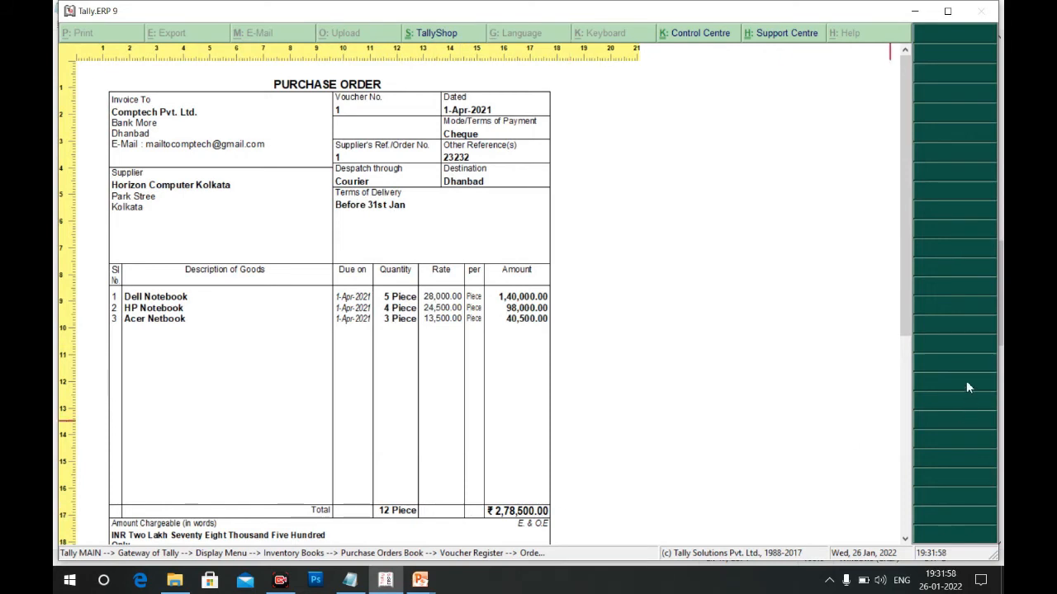
drag(906, 335, 905, 458)
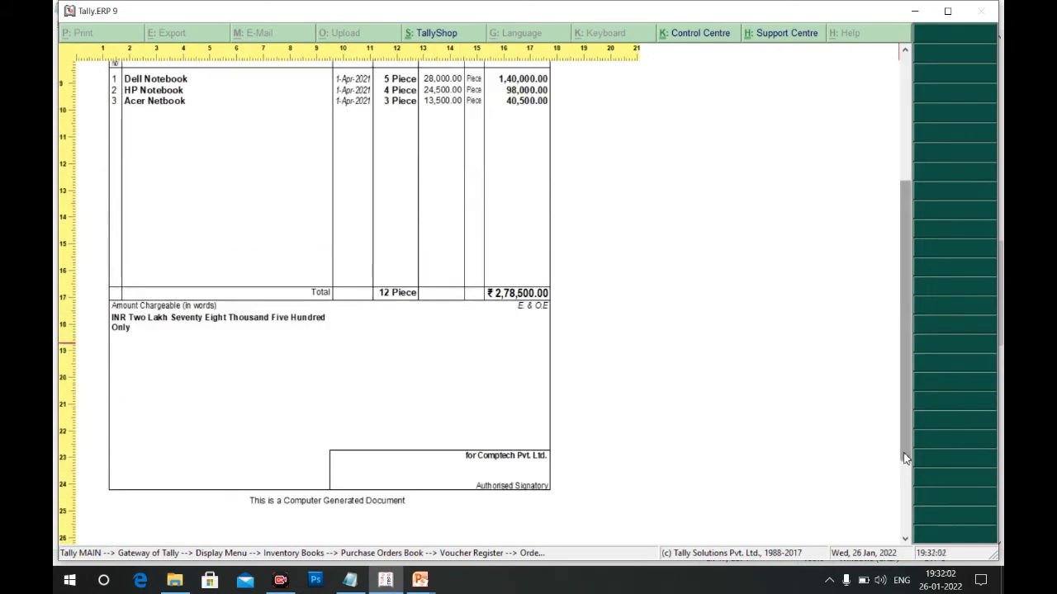
key(Escape)
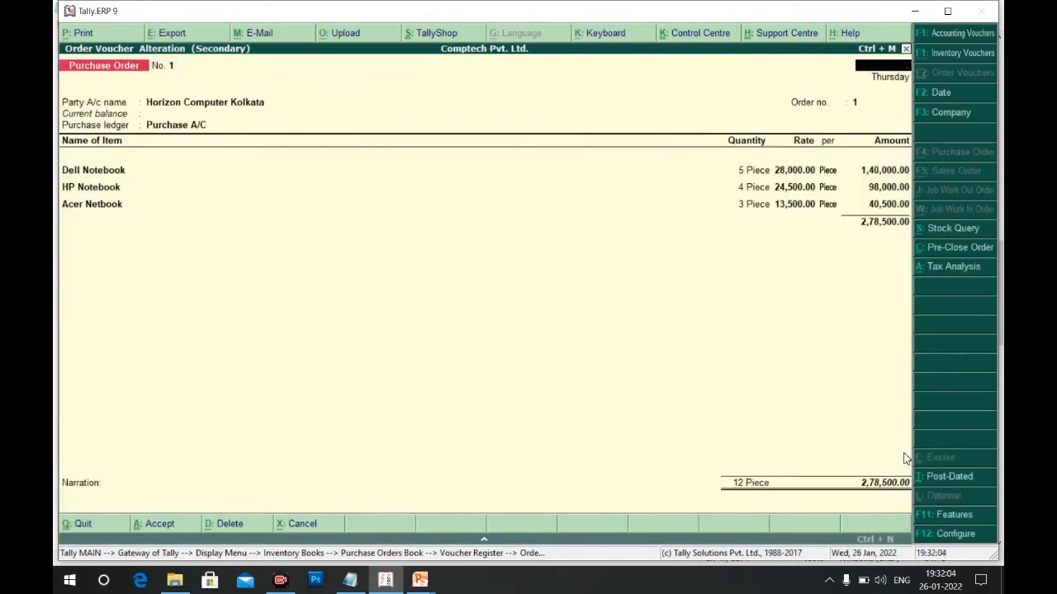
Leave order No. 1 and open Agarwal Computer Dhanbad's purchase order No. 2
key(Escape)
key(y)
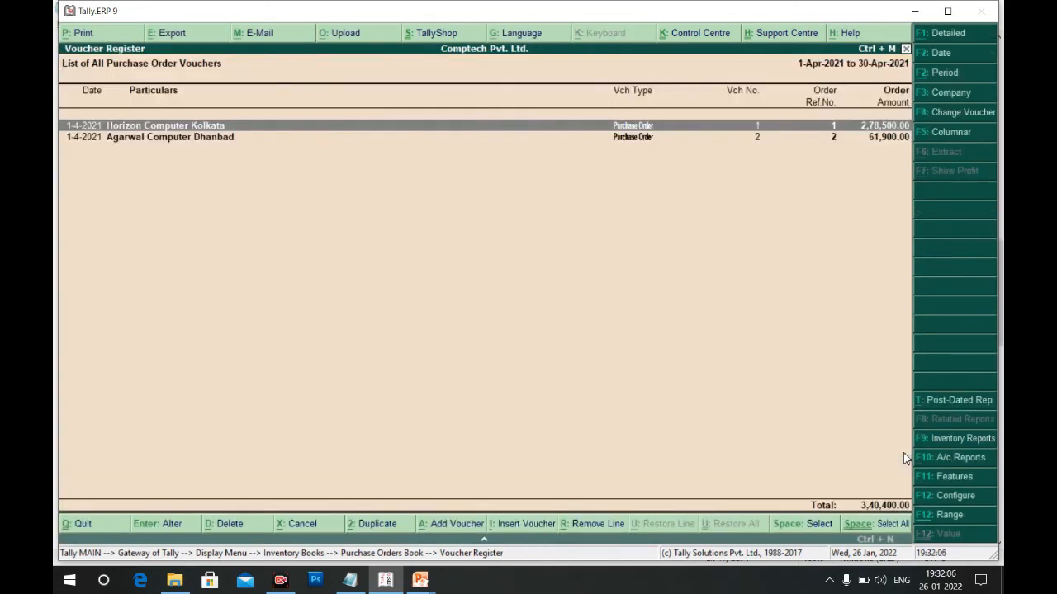
key(Down)
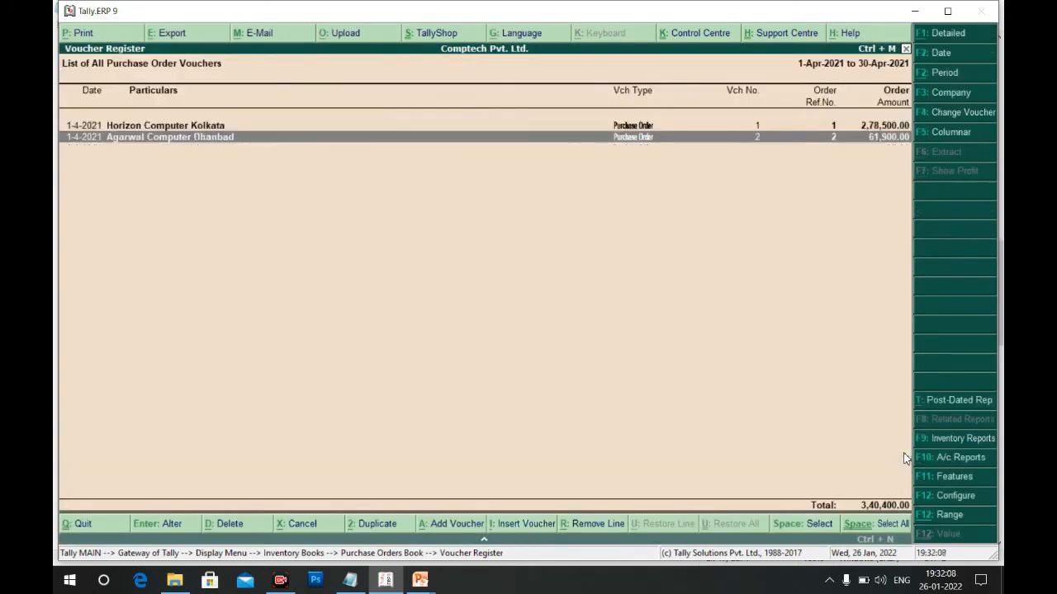
key(Return)
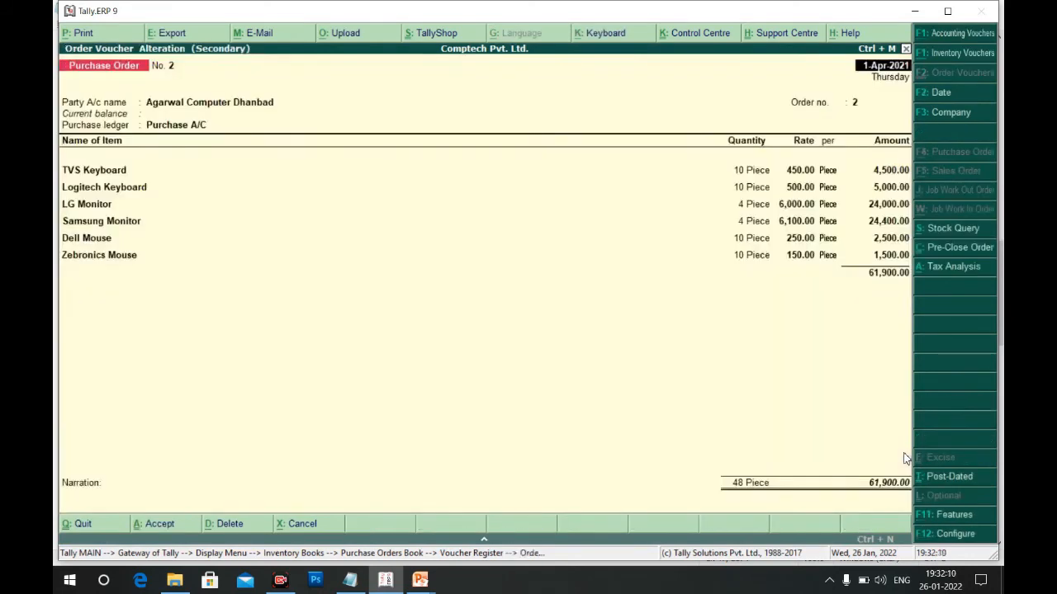
Print Agarwal Computer Dhanbad's order with preview, zoom and scroll through it, then close the preview
click(83, 33)
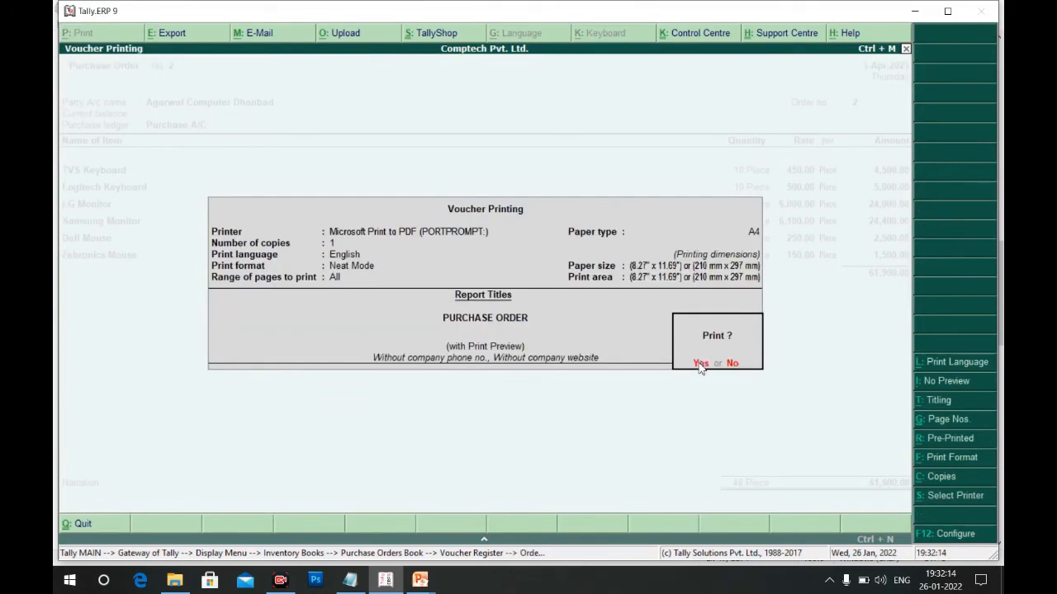
click(699, 364)
click(611, 495)
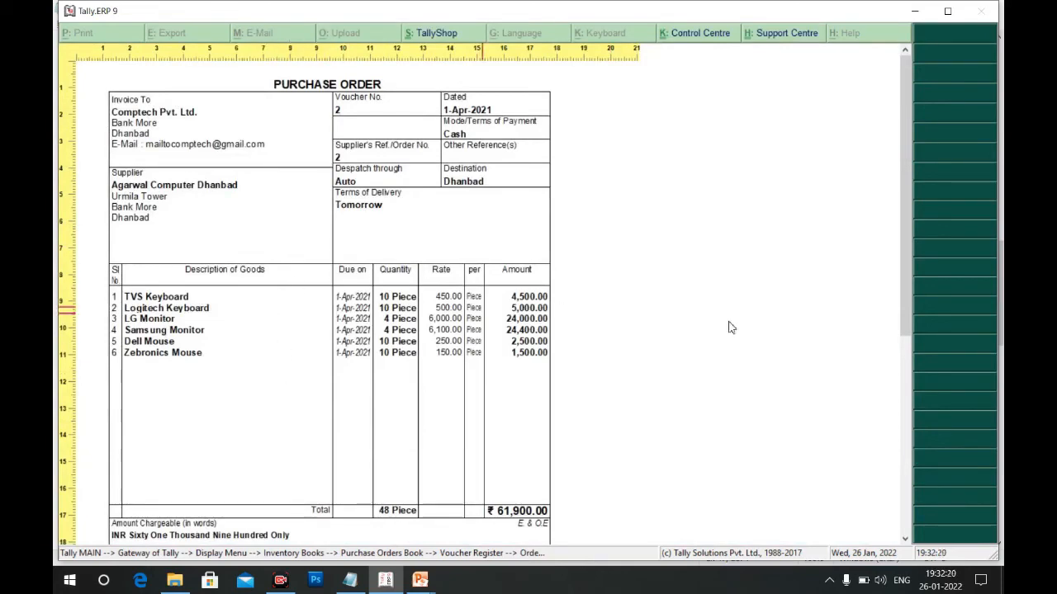
click(903, 286)
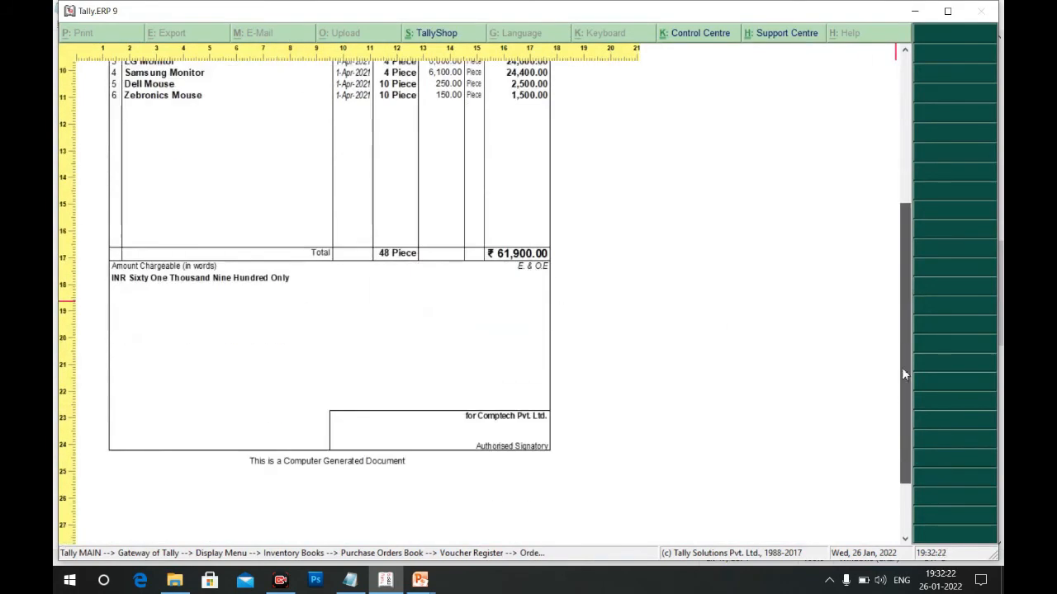
drag(902, 369, 922, 278)
key(Escape)
key(Escape)
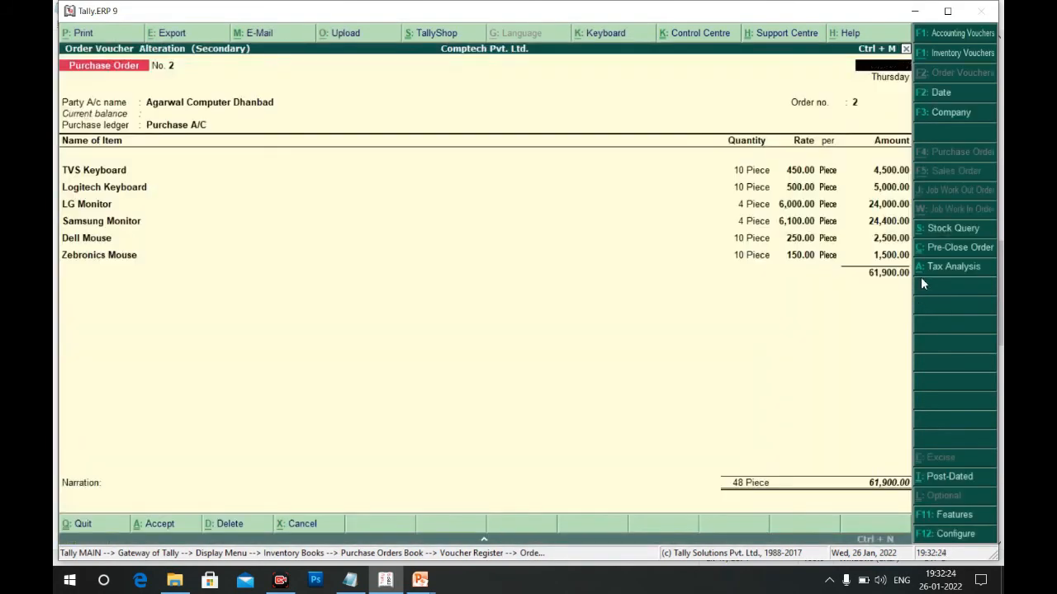
Back out of the purchase order and Display menu to the Gateway of Tally
key(Escape)
key(y)
key(Escape)
key(Escape)
key(Escape)
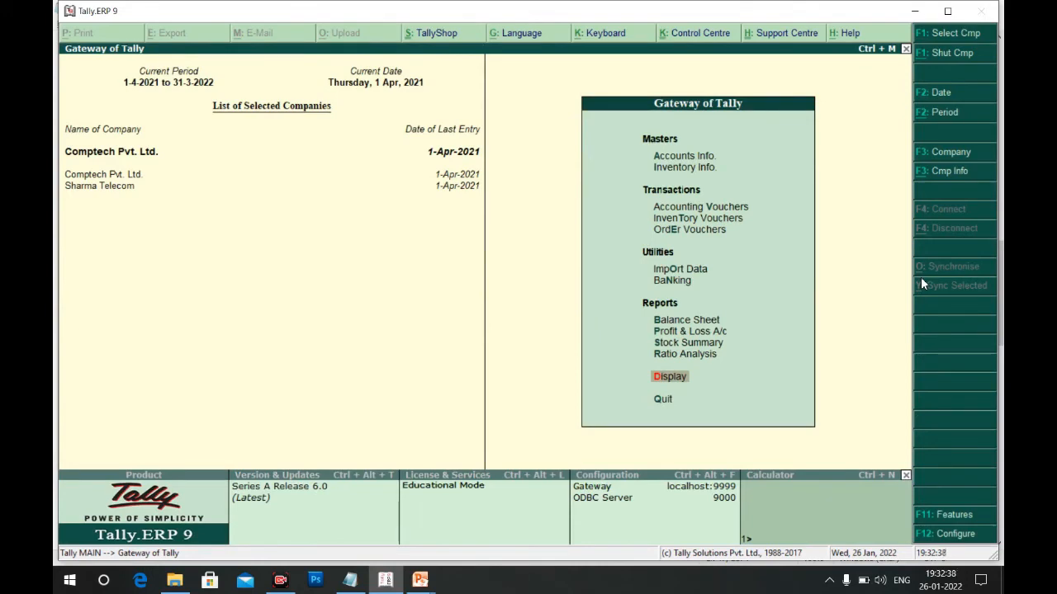
key(alt+Tab)
key(alt+Tab)
Advance to slide 83, Steps to Enter Purchase Invoice, and return to Tally
key(Right)
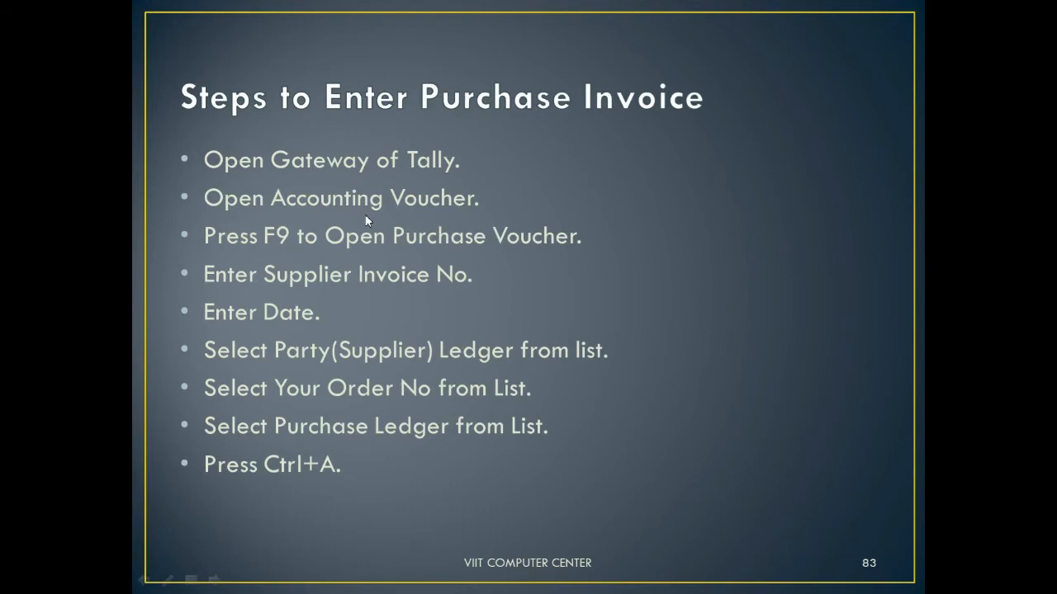
key(alt+Tab)
Start a Purchase voucher under Accounting Vouchers with supplier invoice no. 434543, dated 1-Apr-2021
key(Up)
key(Up)
key(Up)
key(Up)
key(Up)
key(Up)
key(Up)
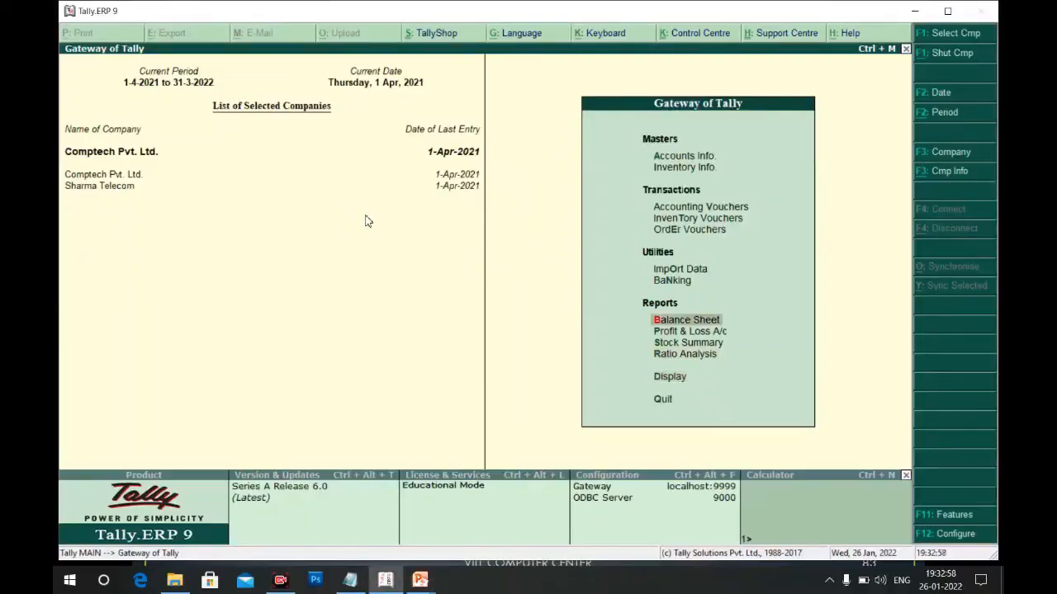
key(Up)
key(Up)
key(Return)
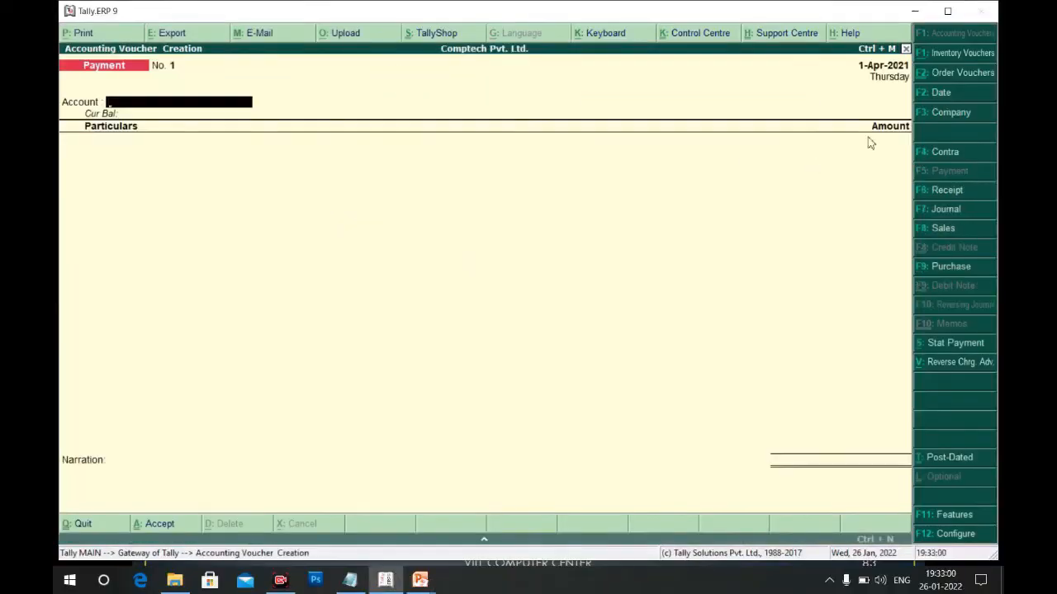
click(947, 268)
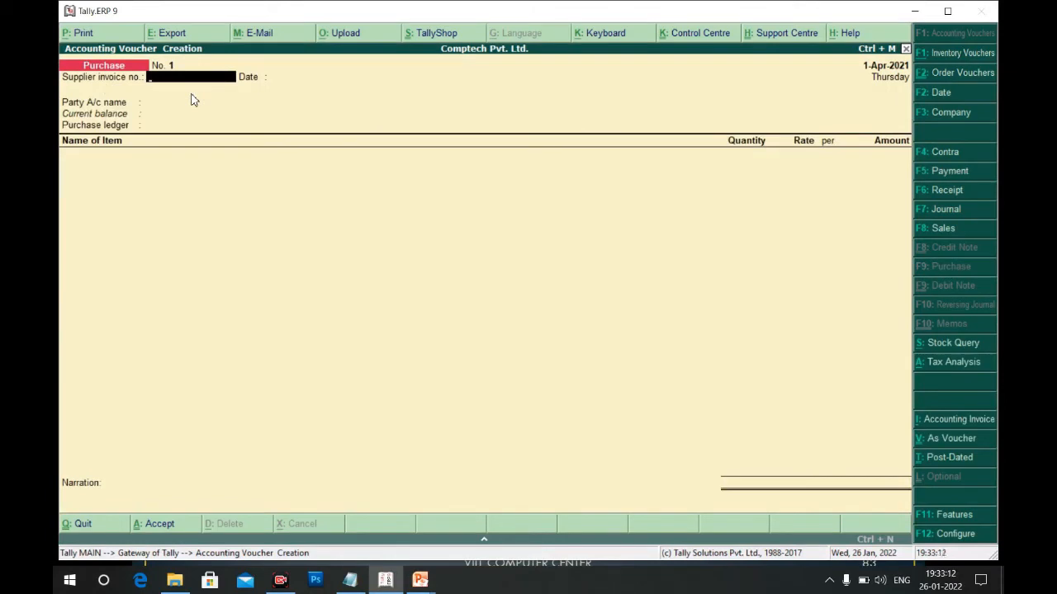
text(434543)
key(Return)
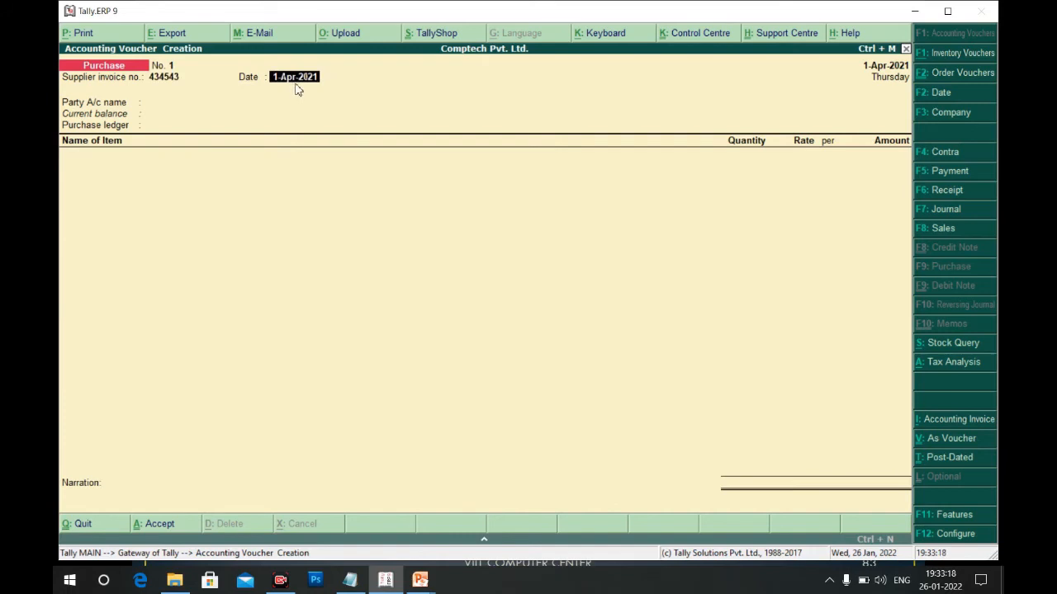
key(Return)
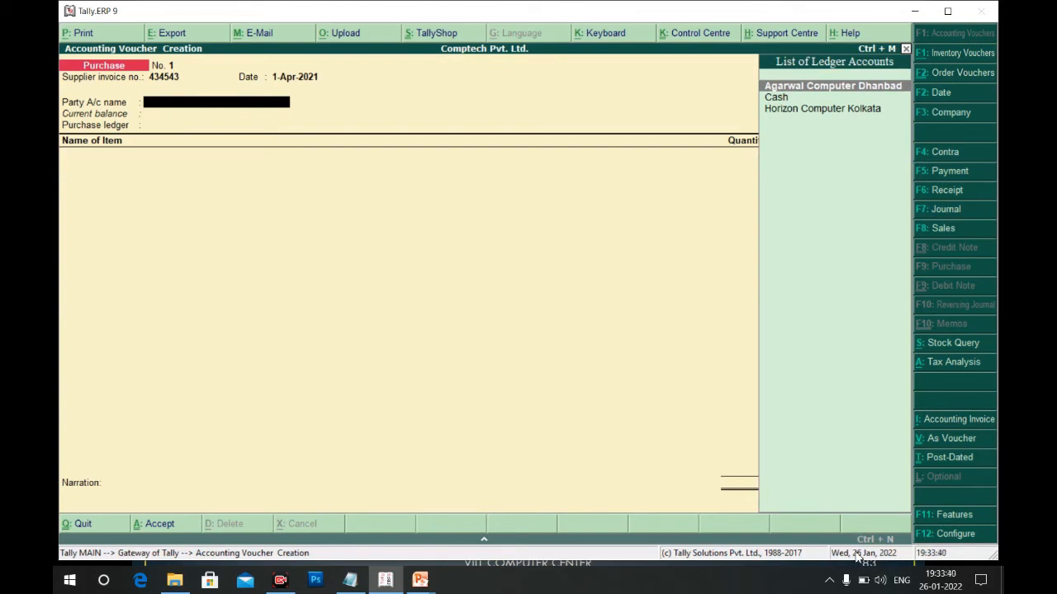
Choose Agarwal Computer Dhanbad as party, link order 2, and set dealer type to Regular
key(Return)
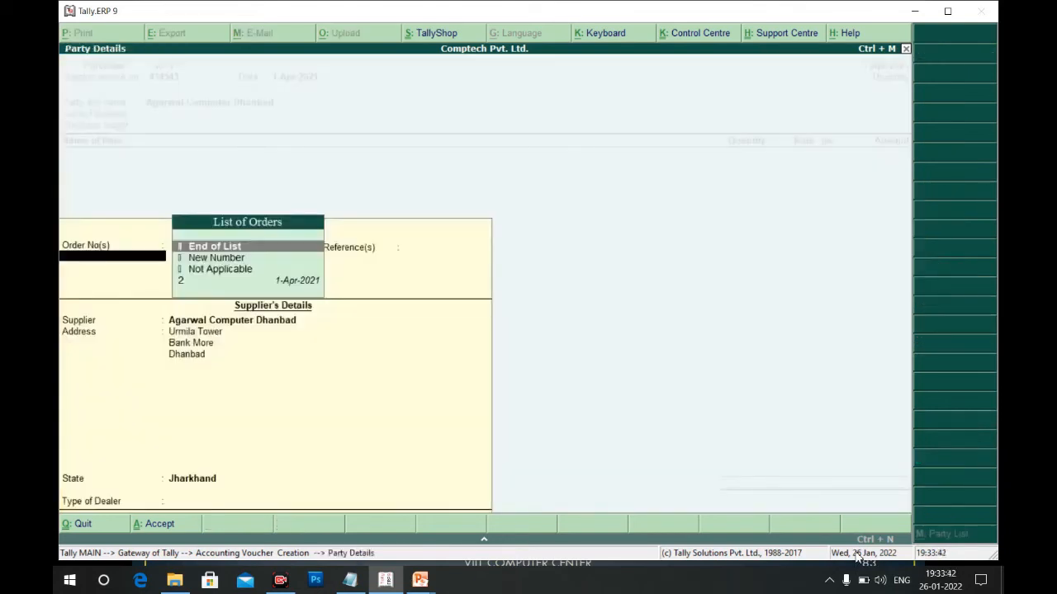
key(Down)
key(Down)
key(Down)
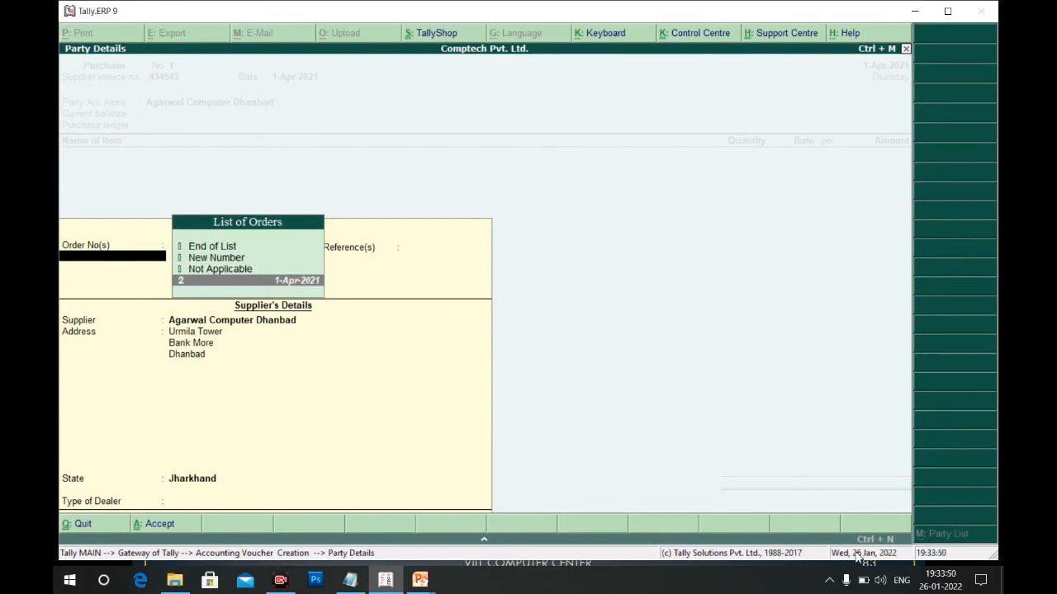
key(Return)
key(Return)
key(Return)
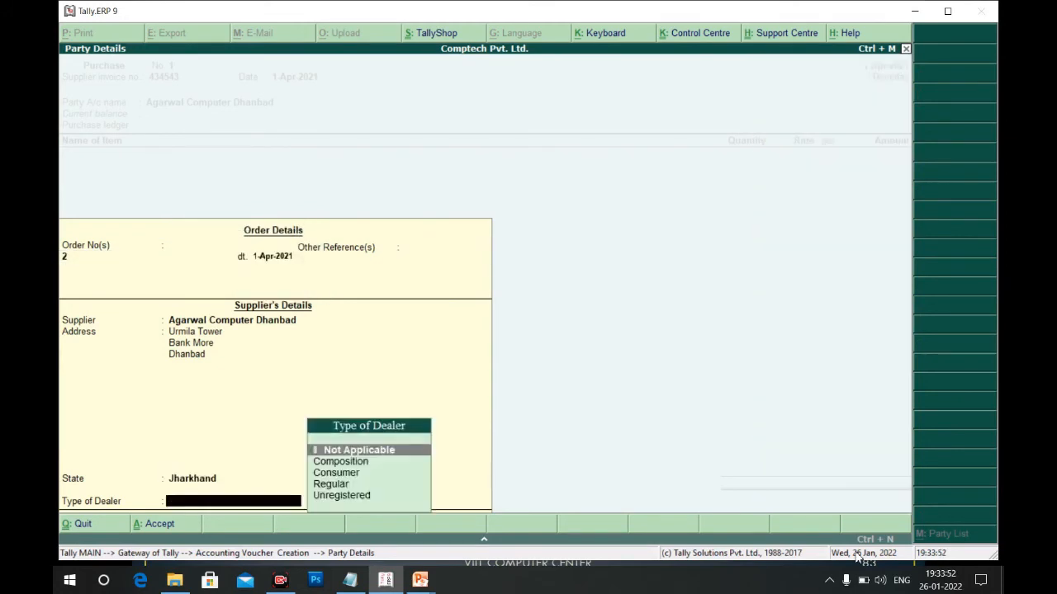
key(Down)
key(Down)
key(Down)
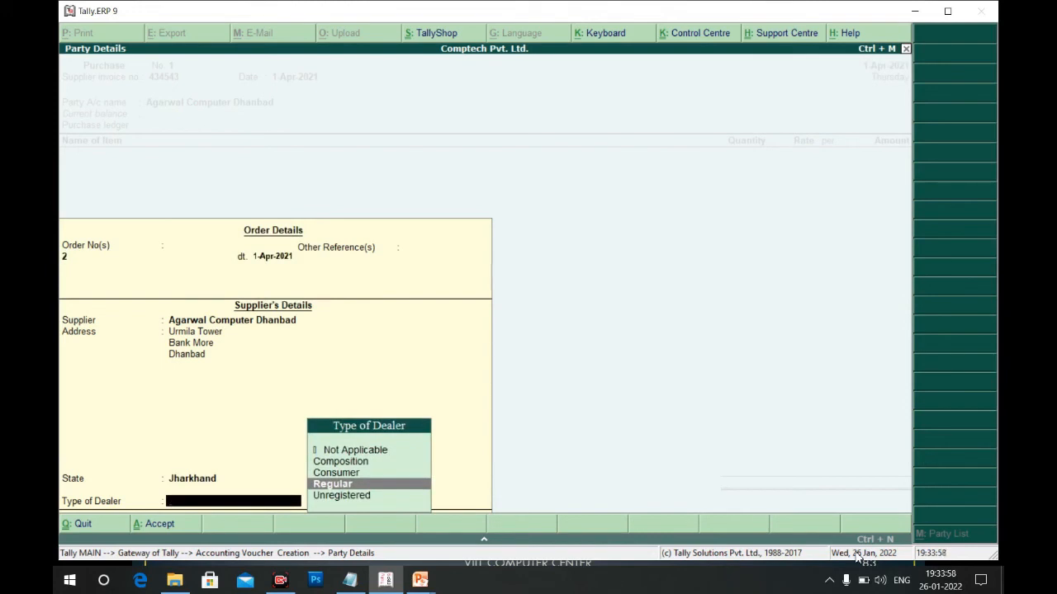
key(Return)
key(Return)
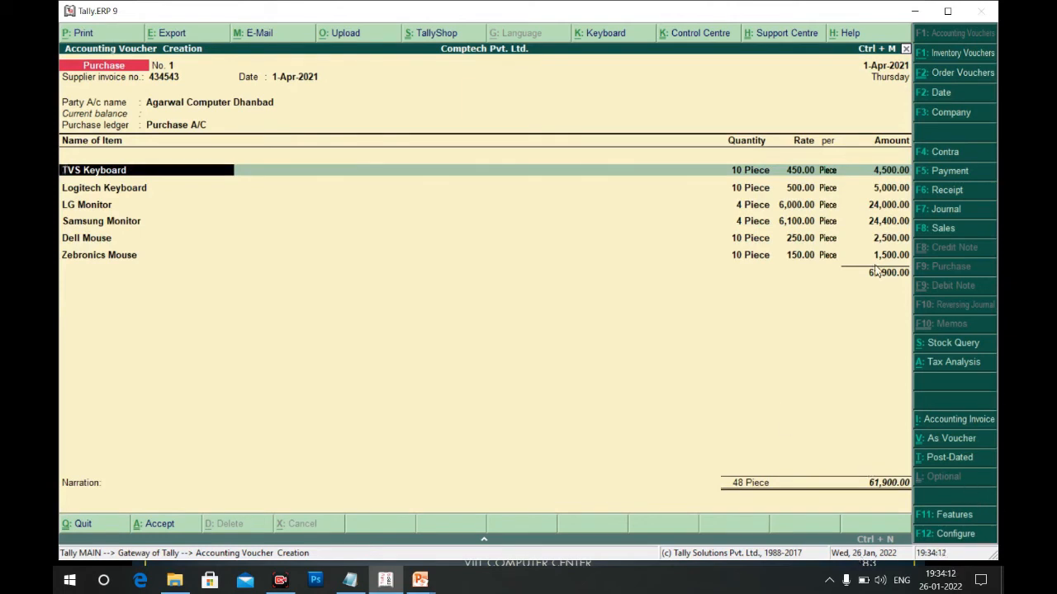
Reduce the Logitech Keyboard quantity to 8 pieces against order 2
click(741, 192)
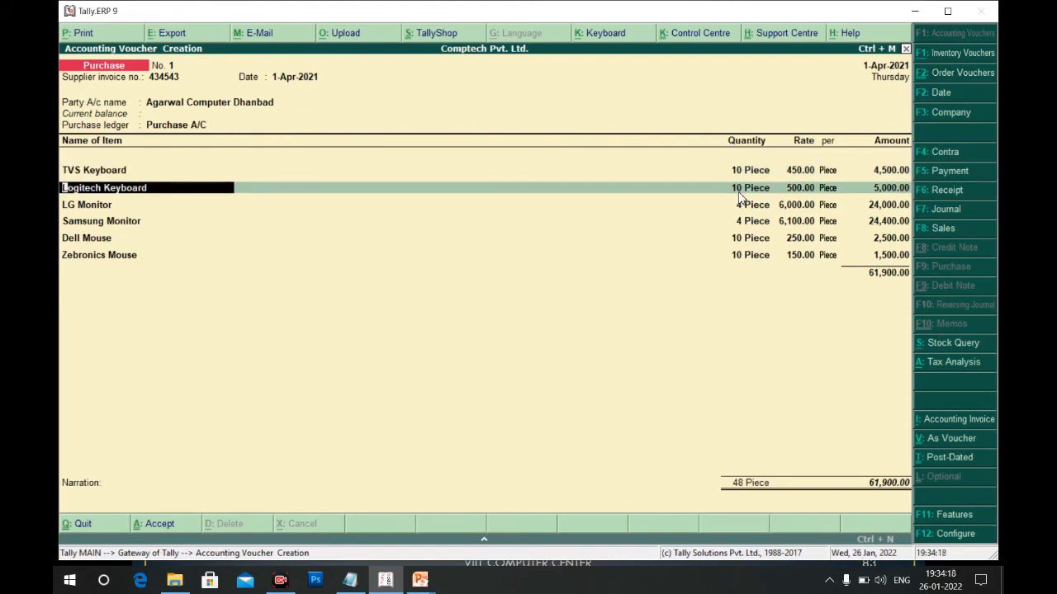
key(Return)
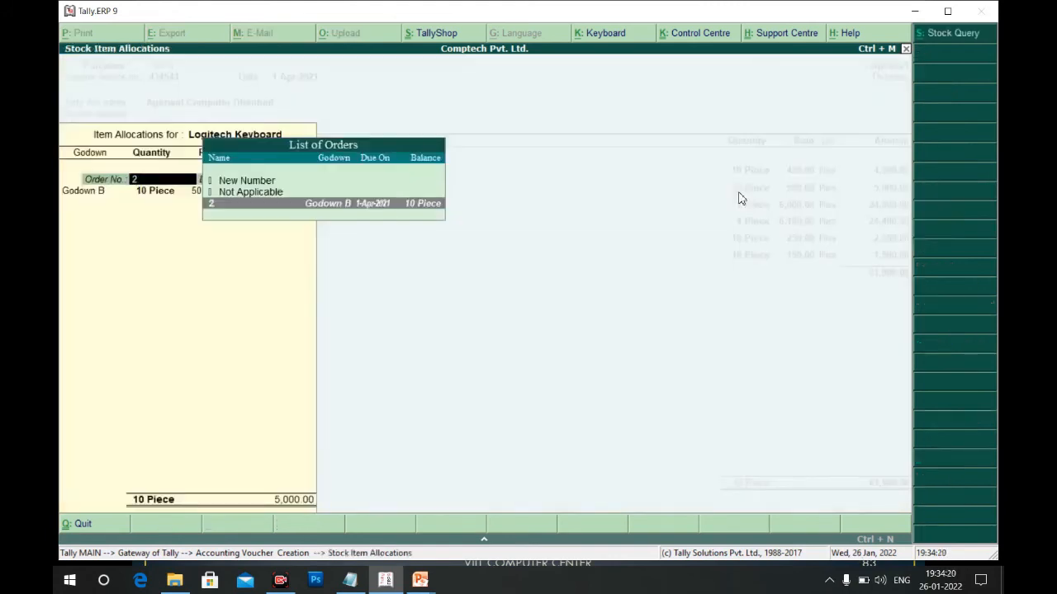
key(Return)
key(Return)
text(8)
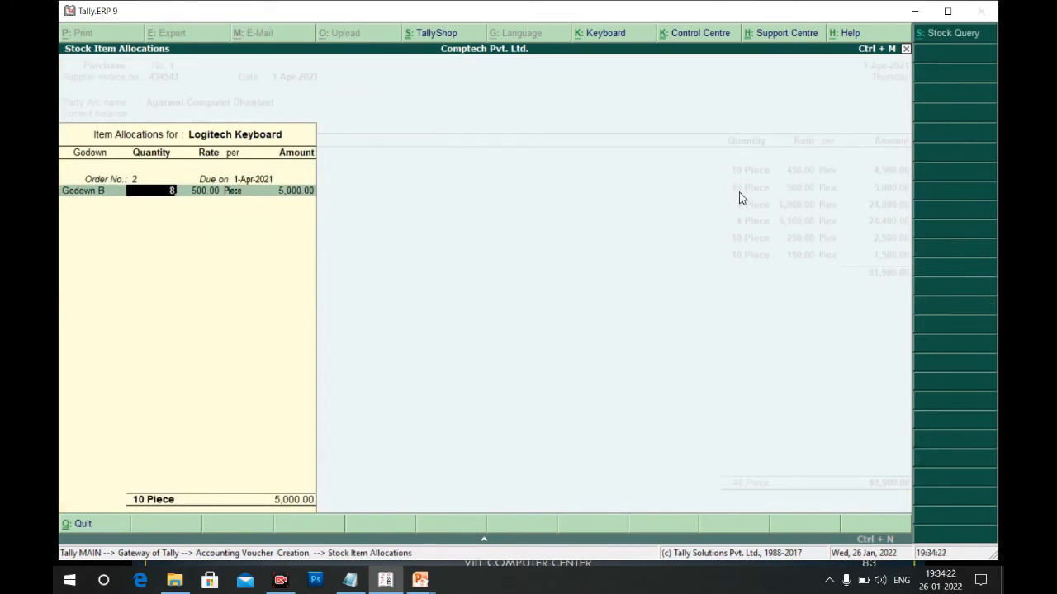
key(Return)
key(Return)
key(Return)
key(Return)
key(Return)
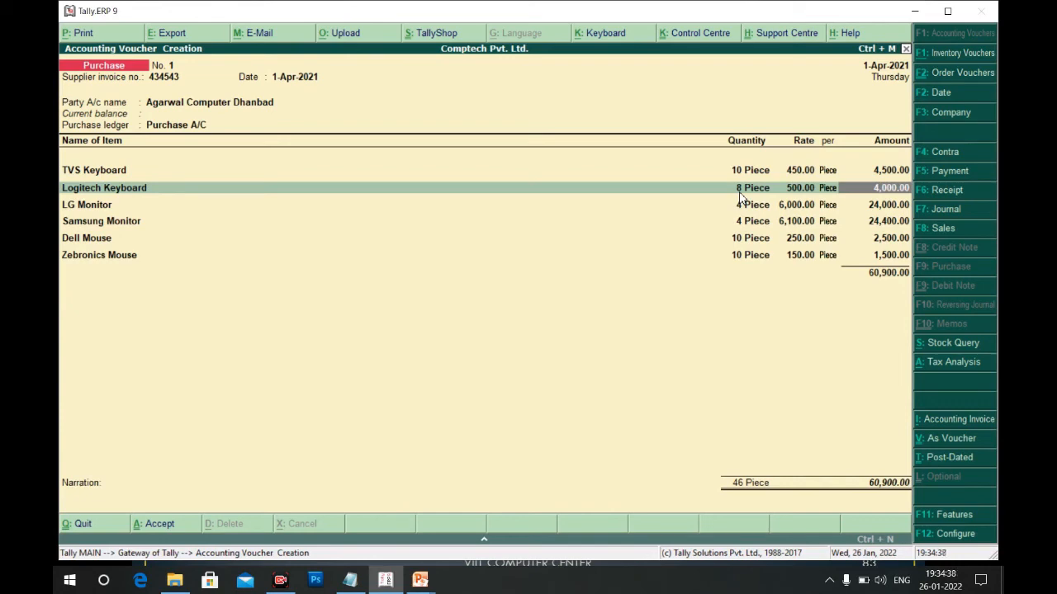
Keep the LG Monitor allocation and remove the Dell Mouse line from the invoice
key(Down)
key(Return)
key(Return)
key(Return)
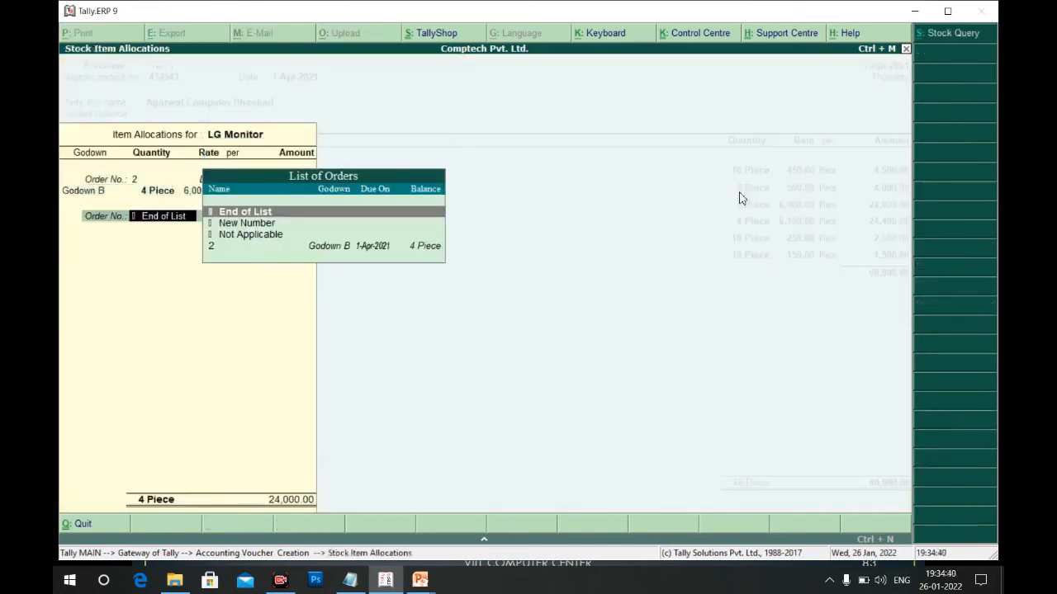
key(Return)
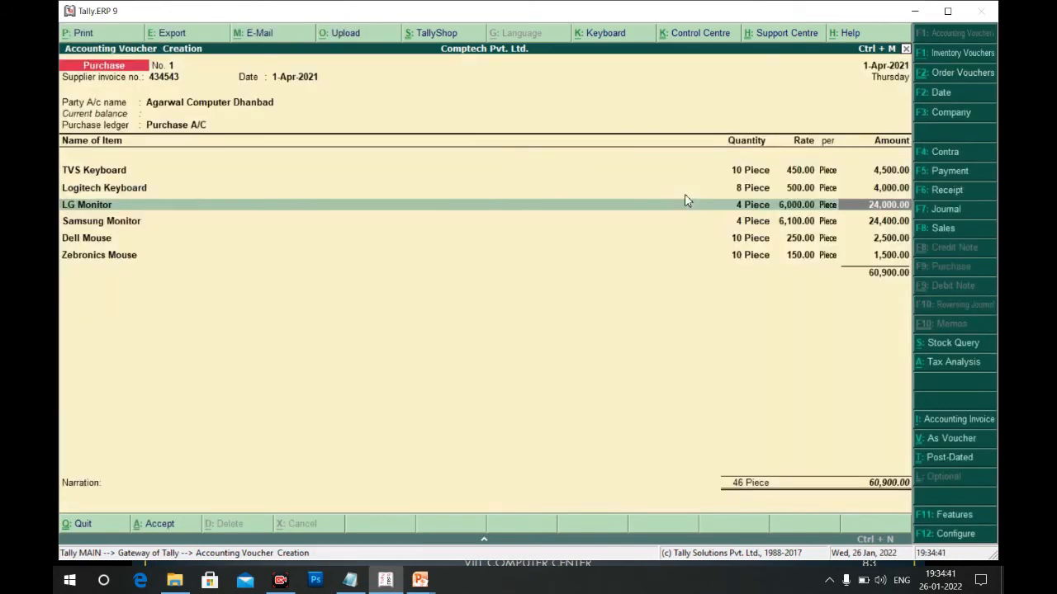
click(75, 241)
key(Return)
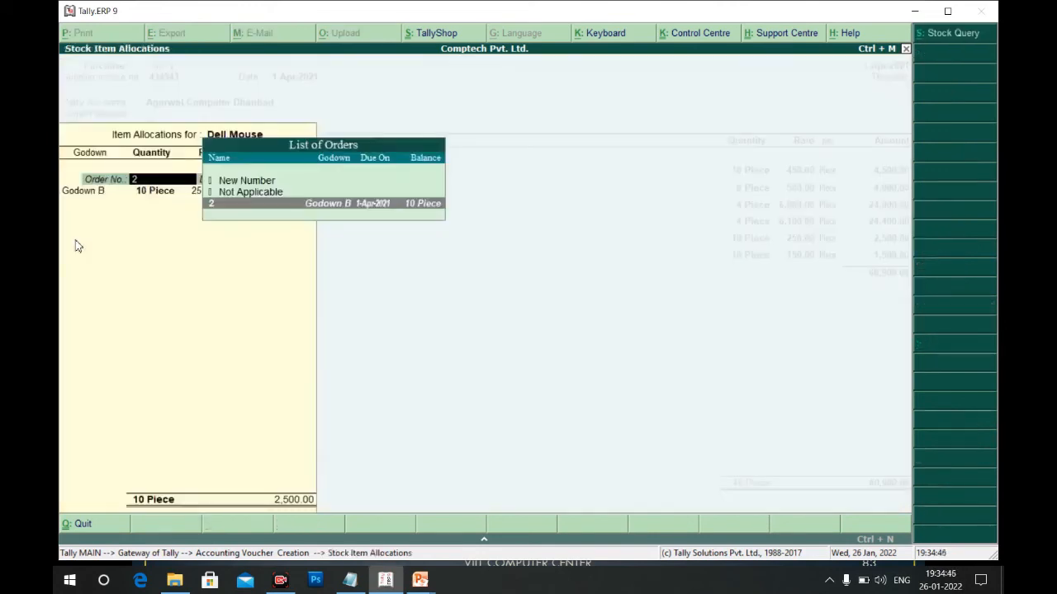
key(Escape)
key(y)
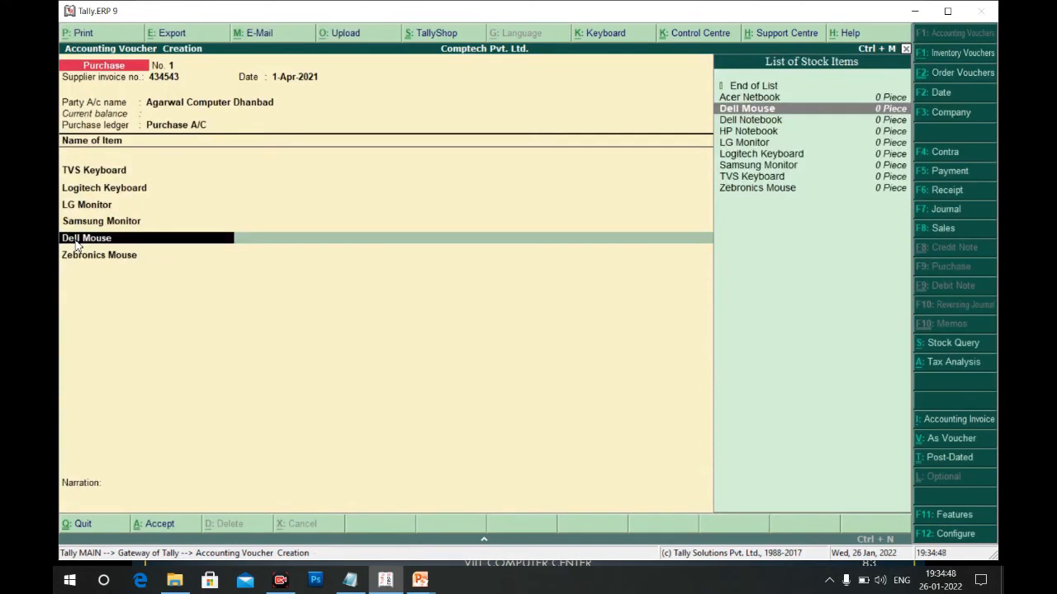
key(Up)
key(Up)
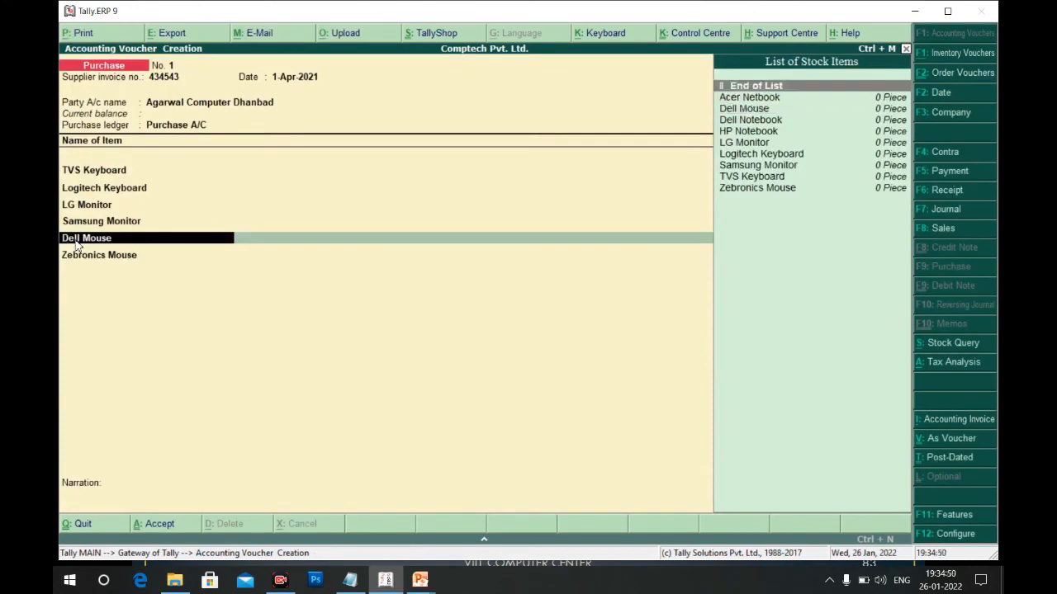
key(Return)
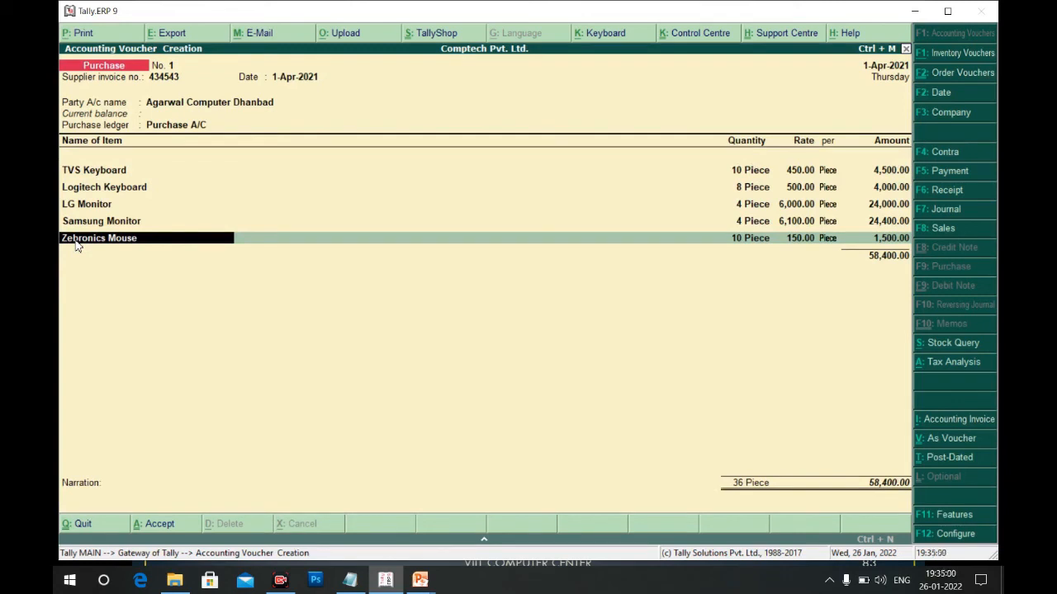
Keep order 2 for Zebronics Mouse and save the invoice totalling 58,400.00
key(Return)
key(Return)
key(Return)
key(Return)
key(Return)
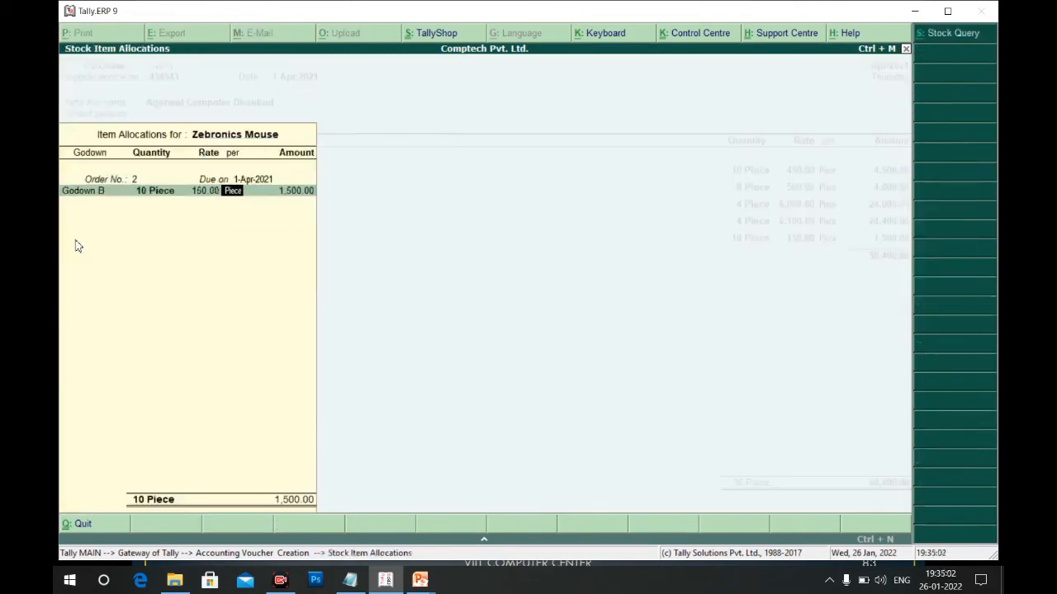
key(Return)
key(Return)
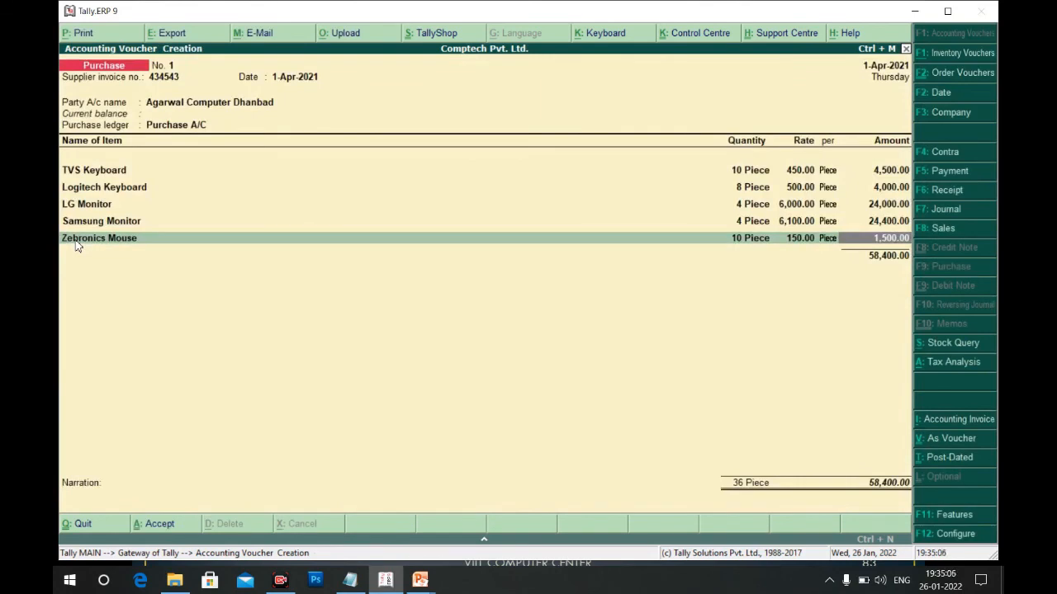
key(ctrl+a)
key(Escape)
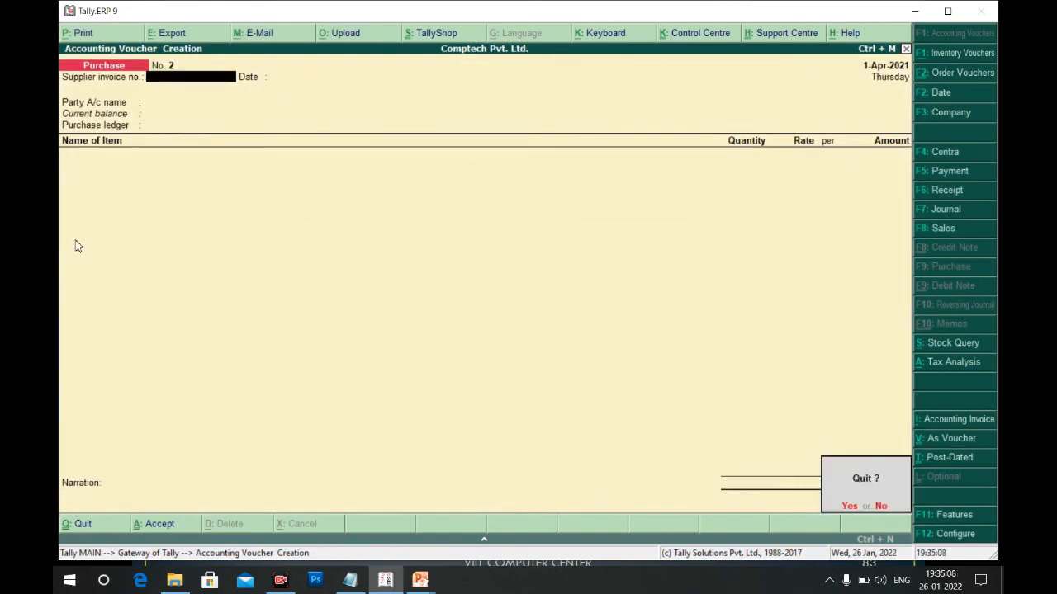
View the Stock Summary item by item, showing five items, 36 Piece worth 58,400.00, then close it
key(Return)
key(Down)
key(Down)
key(Down)
key(Down)
key(Down)
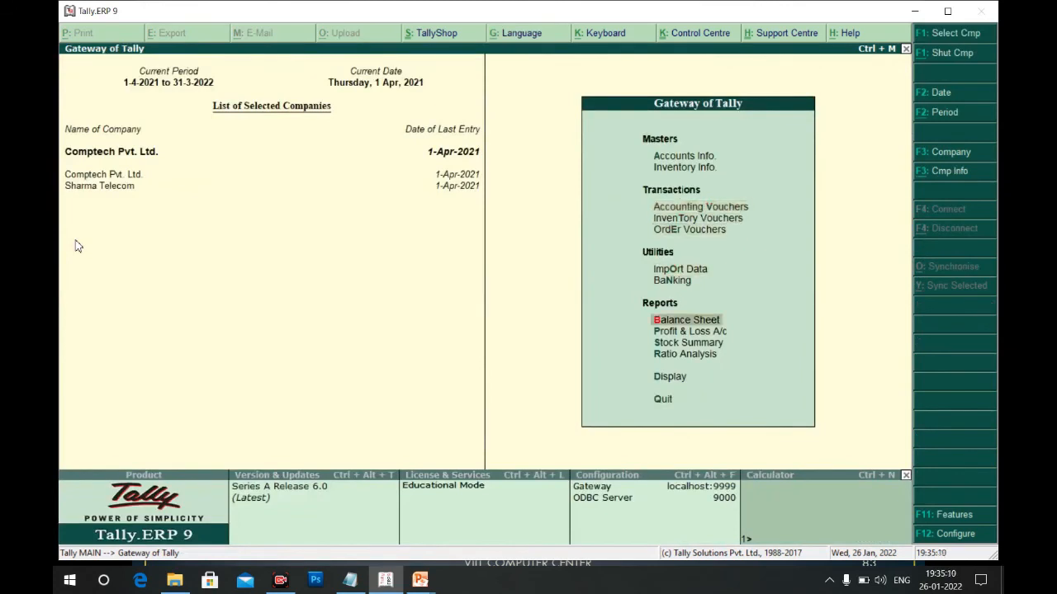
key(Down)
key(Down)
key(Return)
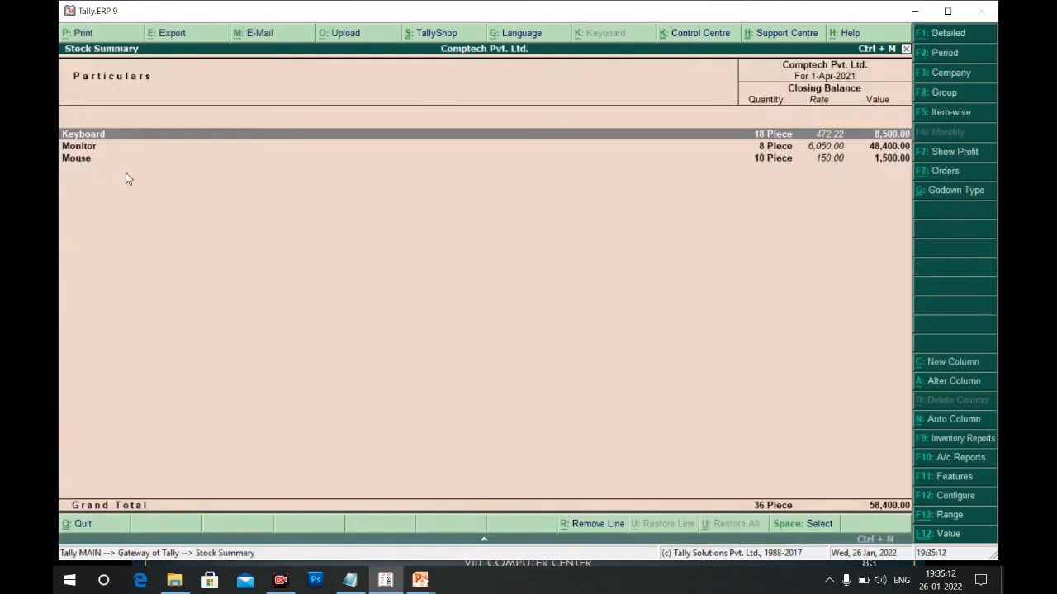
click(948, 113)
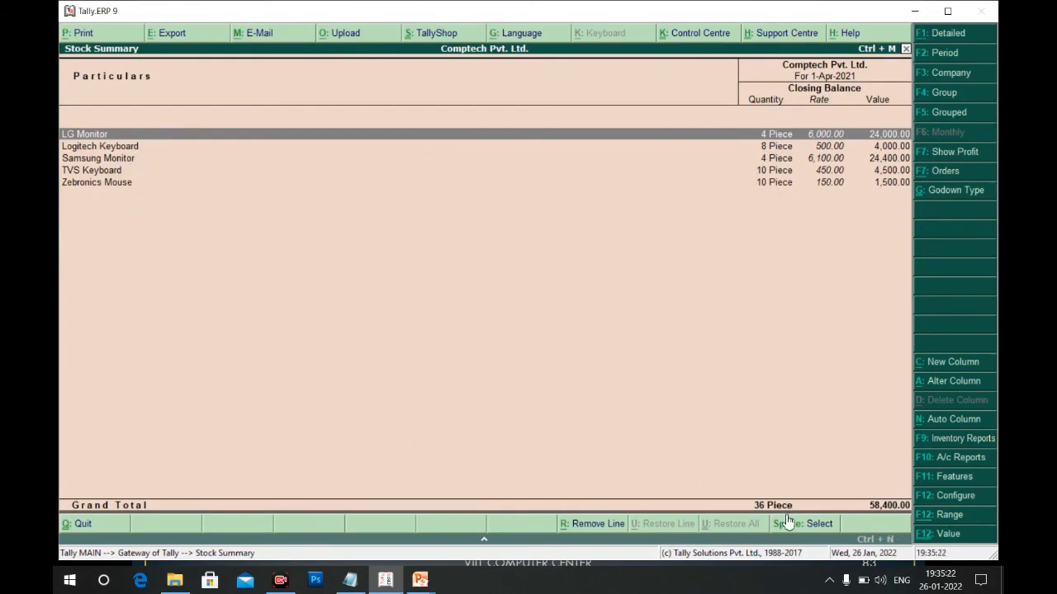
key(Escape)
key(Escape)
key(n)
key(Down)
key(Down)
key(Down)
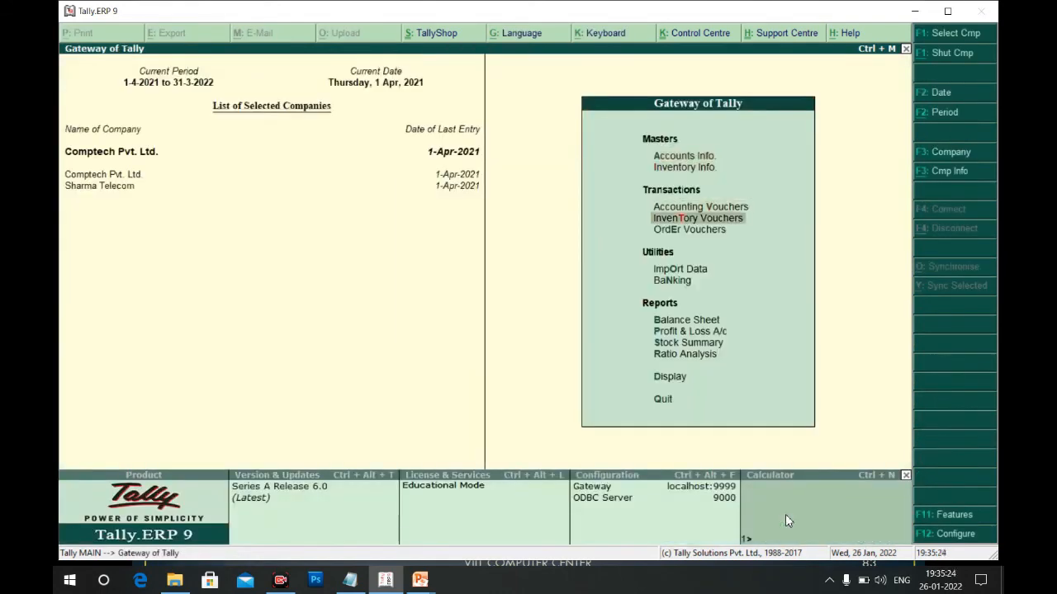
Enter supplier invoice 7676 for Horizon Computer Kolkata, link order 1, and save purchase voucher No. 2
key(Up)
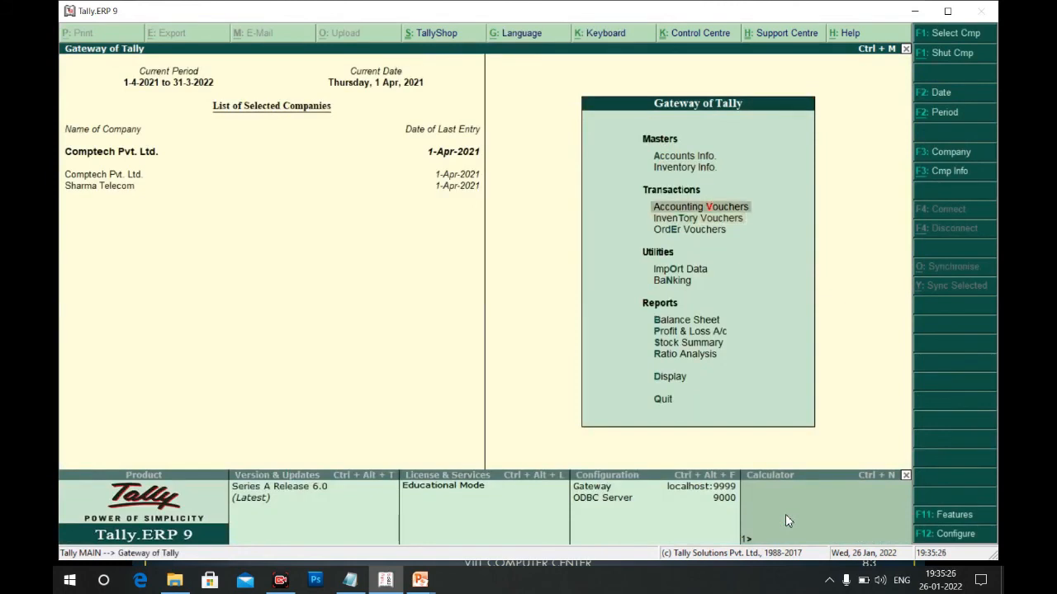
key(Return)
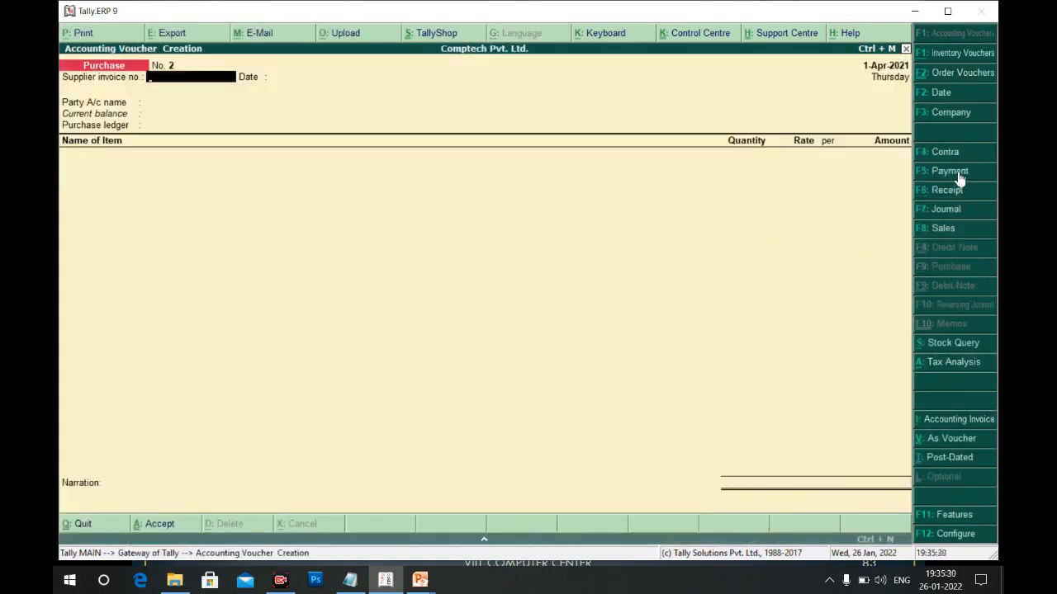
text(7676)
key(Return)
key(Return)
key(Down)
key(Down)
key(Return)
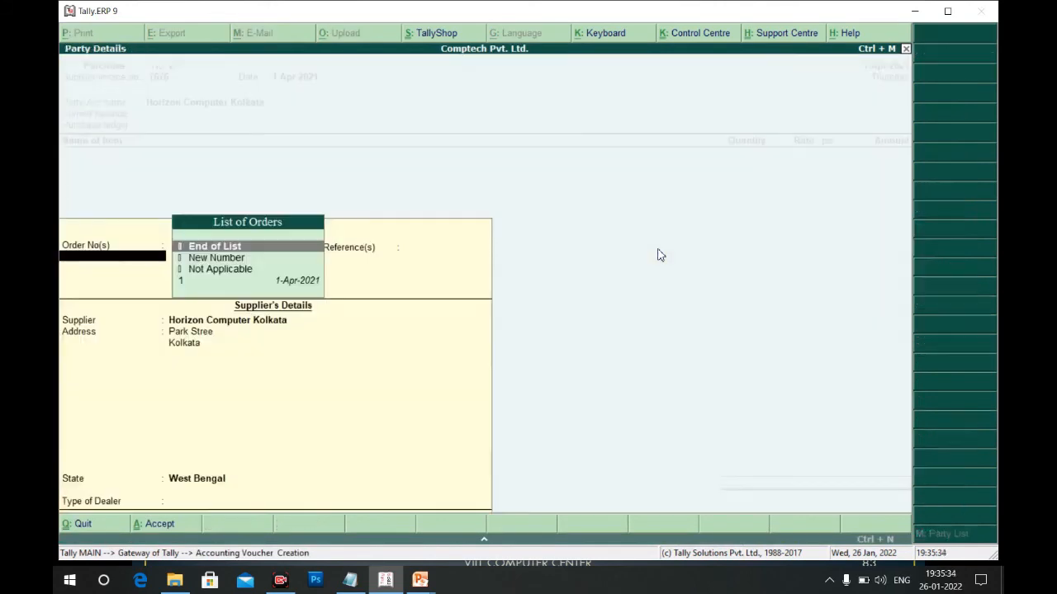
key(Down)
key(Down)
key(Down)
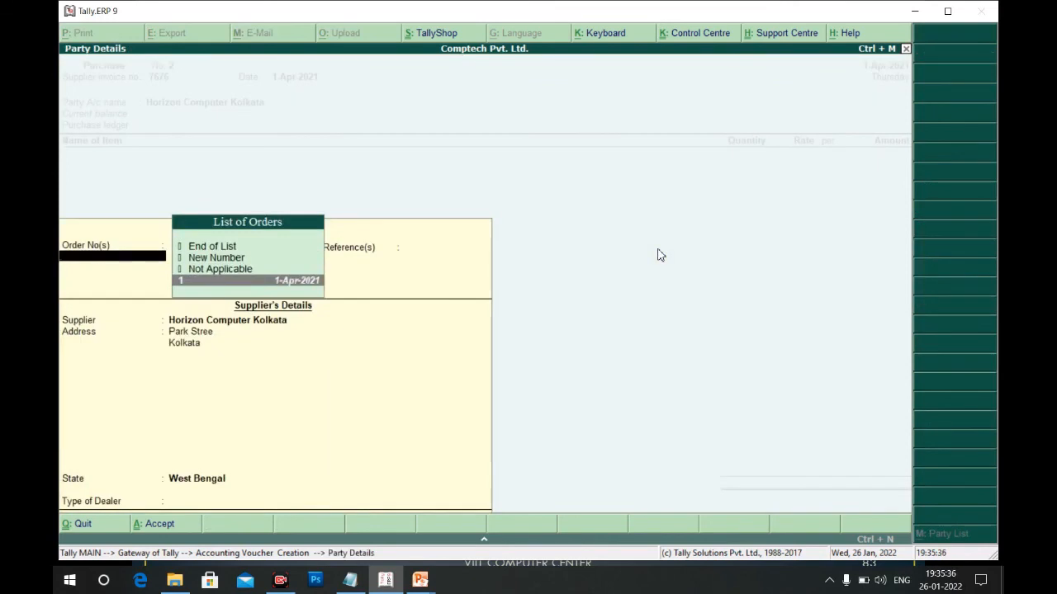
key(Up)
key(Up)
key(Up)
key(Down)
key(Down)
key(Down)
key(Return)
key(Return)
key(Return)
key(Return)
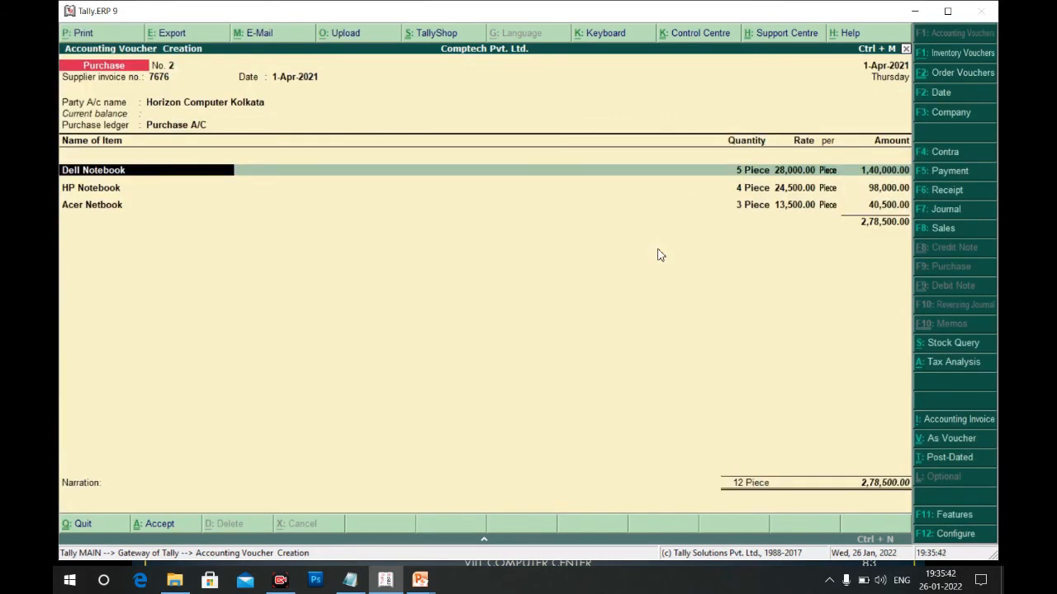
key(ctrl+a)
key(Escape)
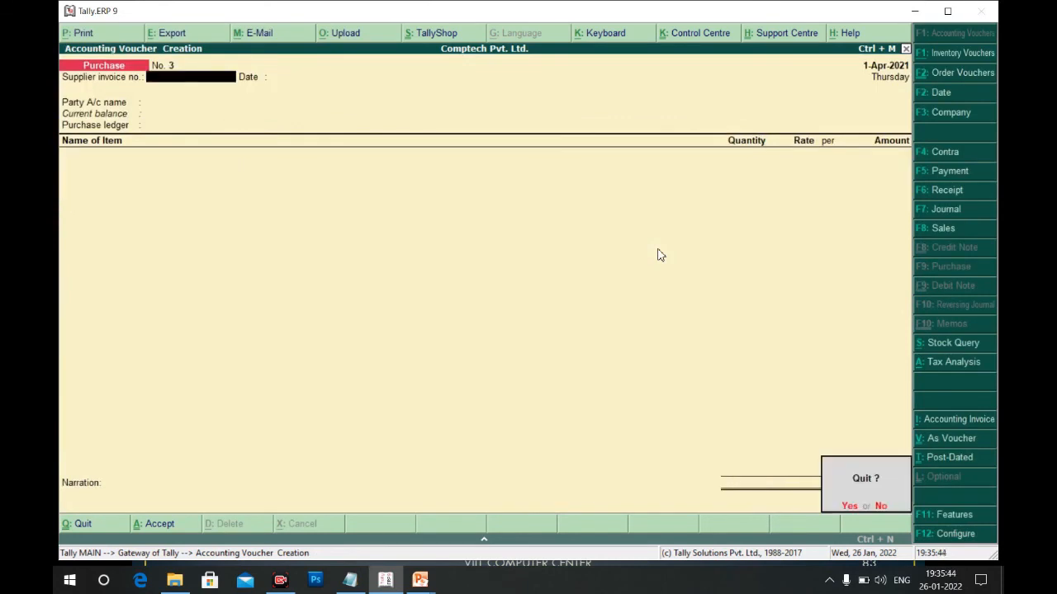
key(y)
key(Escape)
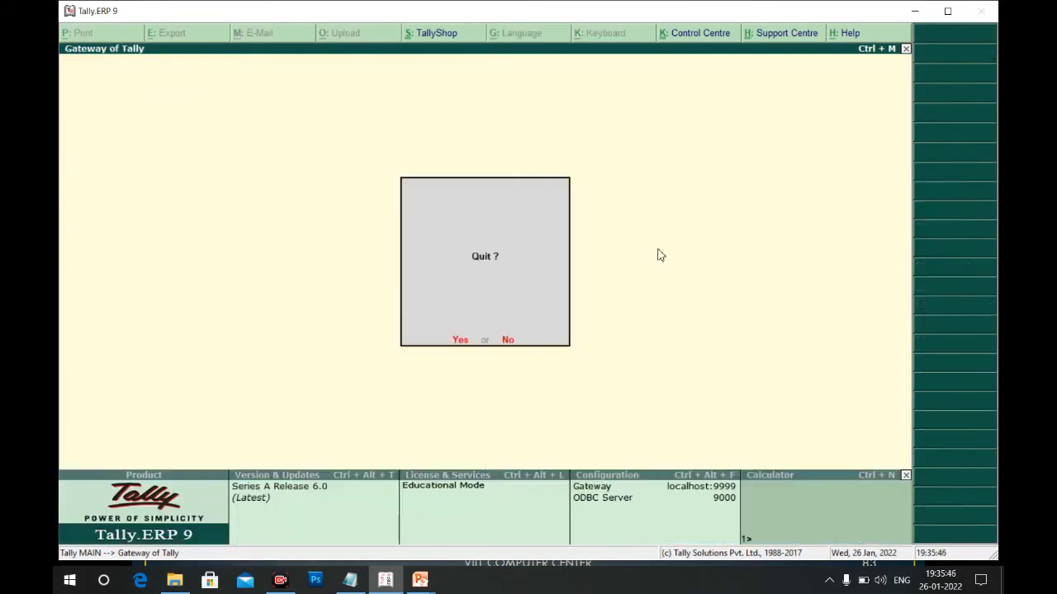
key(n)
key(Down)
key(Down)
key(Down)
key(Down)
key(Down)
key(Down)
key(Down)
key(Down)
key(Down)
key(Down)
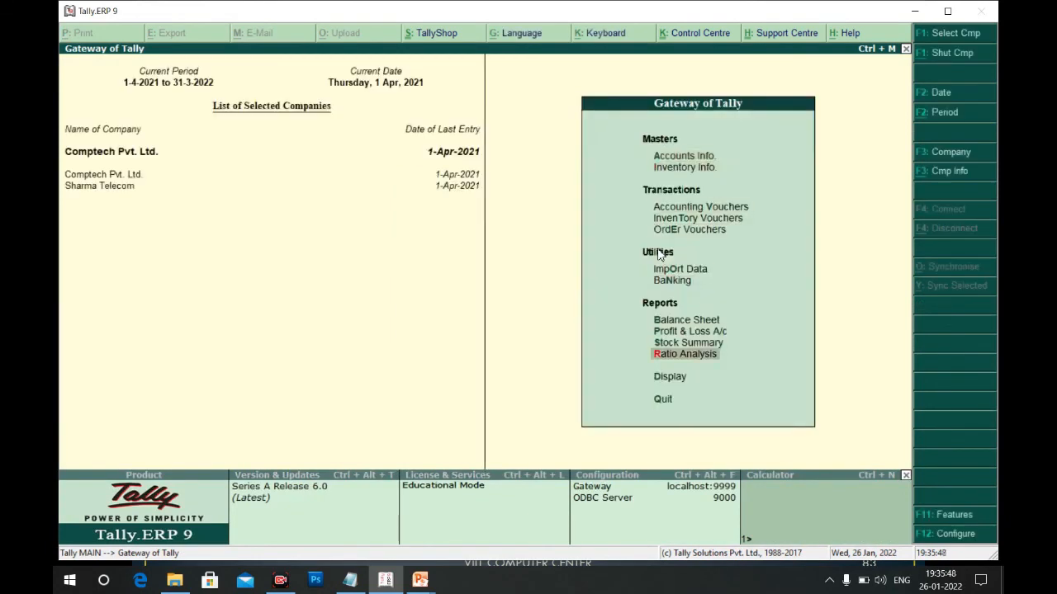
key(Up)
key(Return)
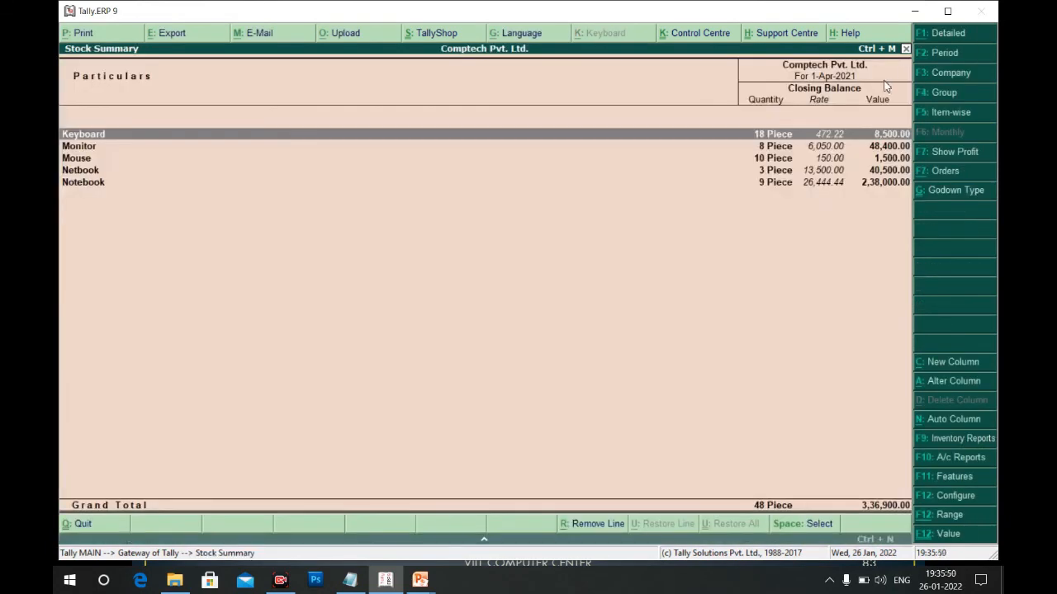
click(949, 114)
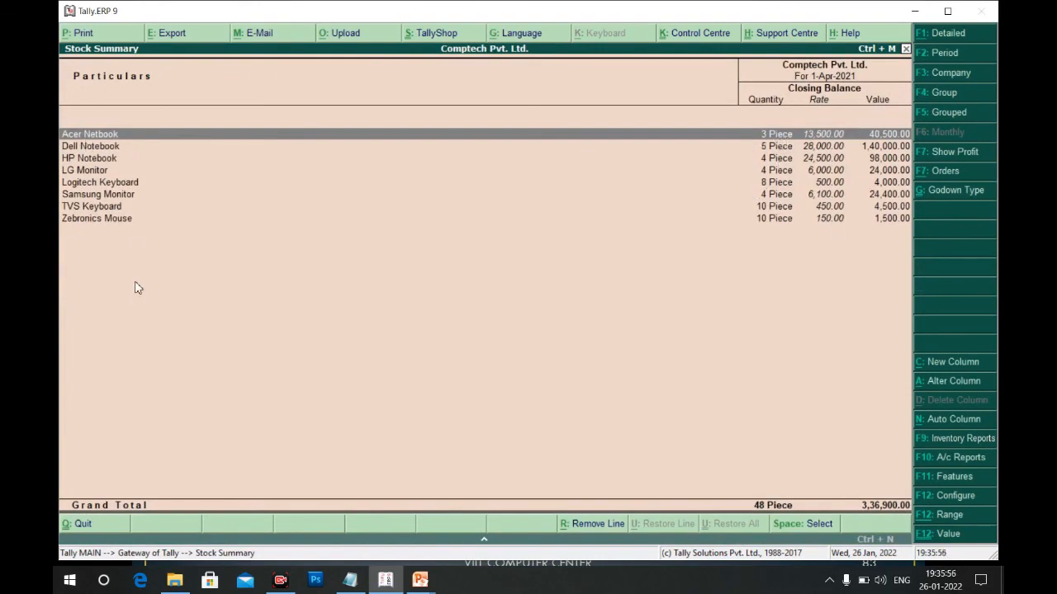
key(Escape)
key(Up)
key(Up)
key(Up)
key(Up)
key(Up)
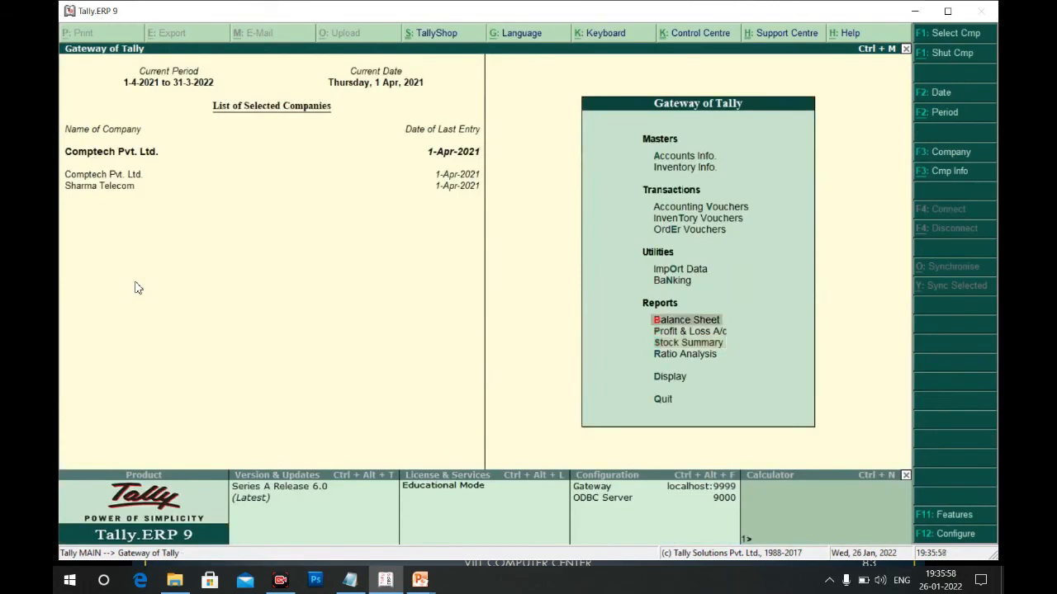
key(Up)
key(Up)
key(Return)
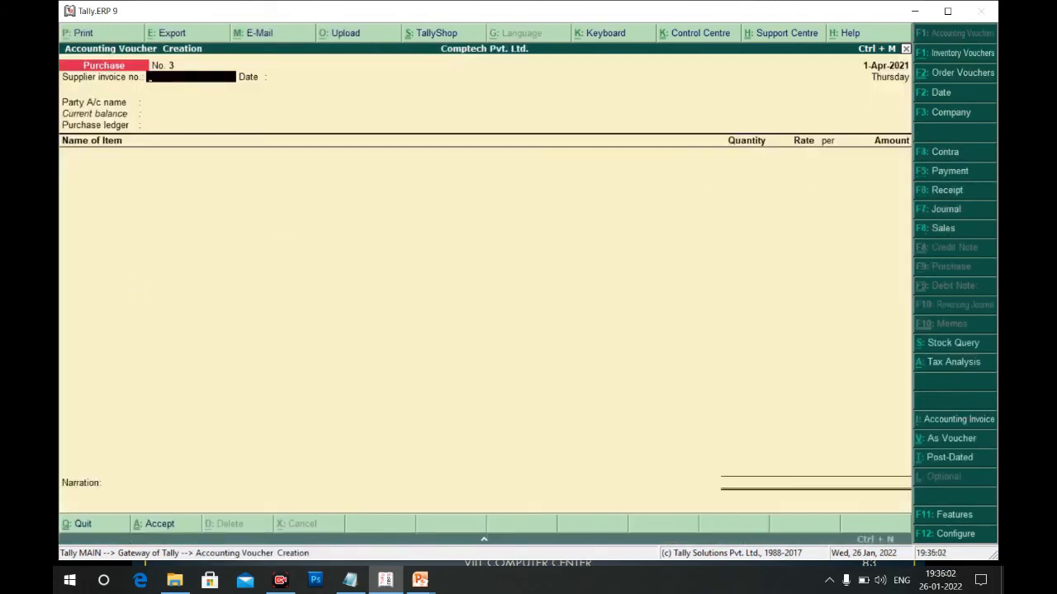
Record cash payment voucher No. 1 paying 50,000 to Agarwal Computer Dhanbad
click(963, 171)
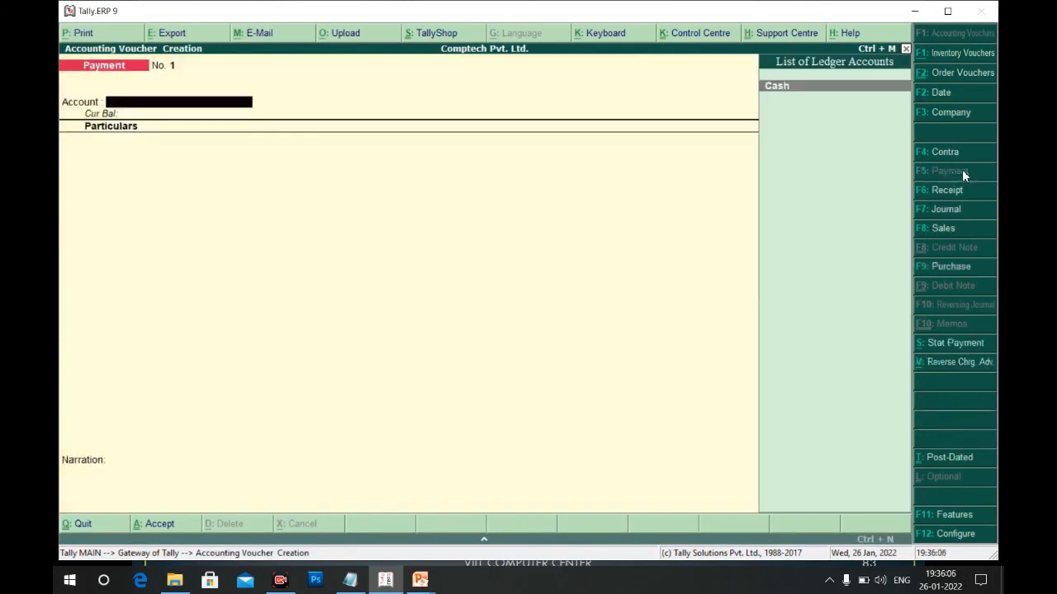
key(Return)
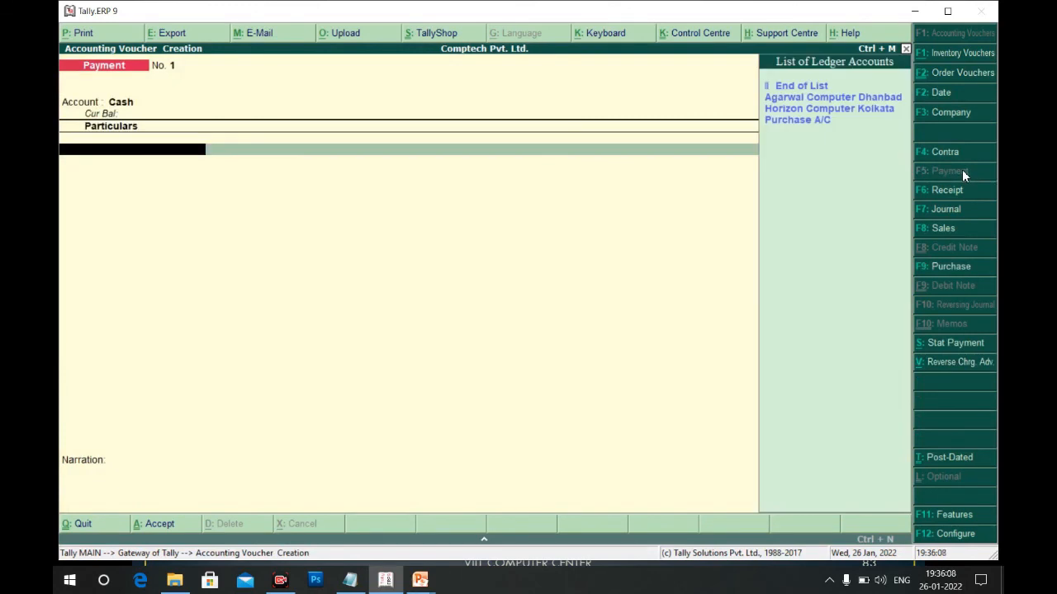
key(Down)
key(Return)
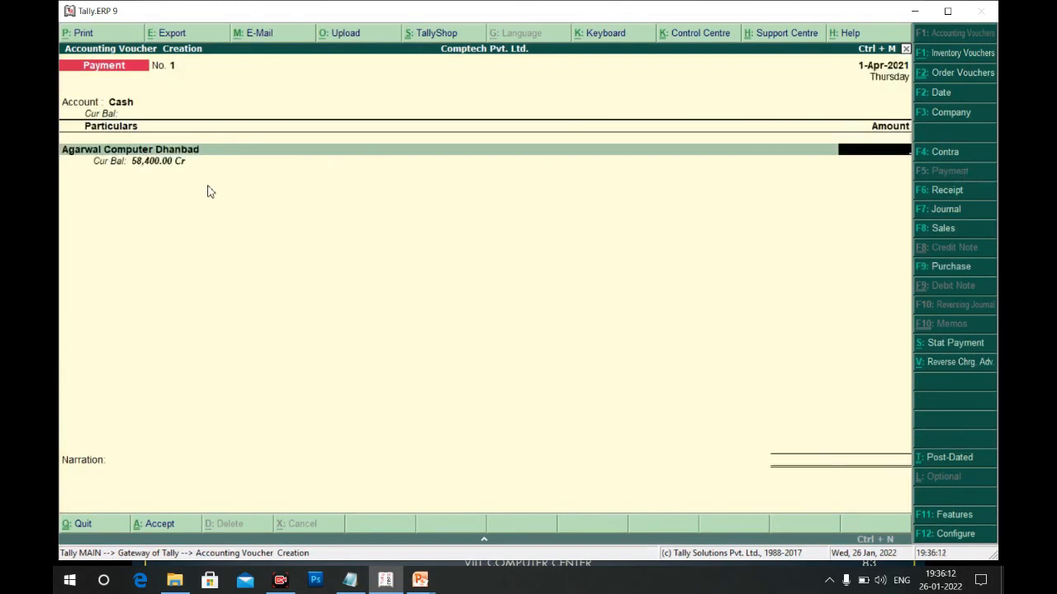
text(50000)
key(Return)
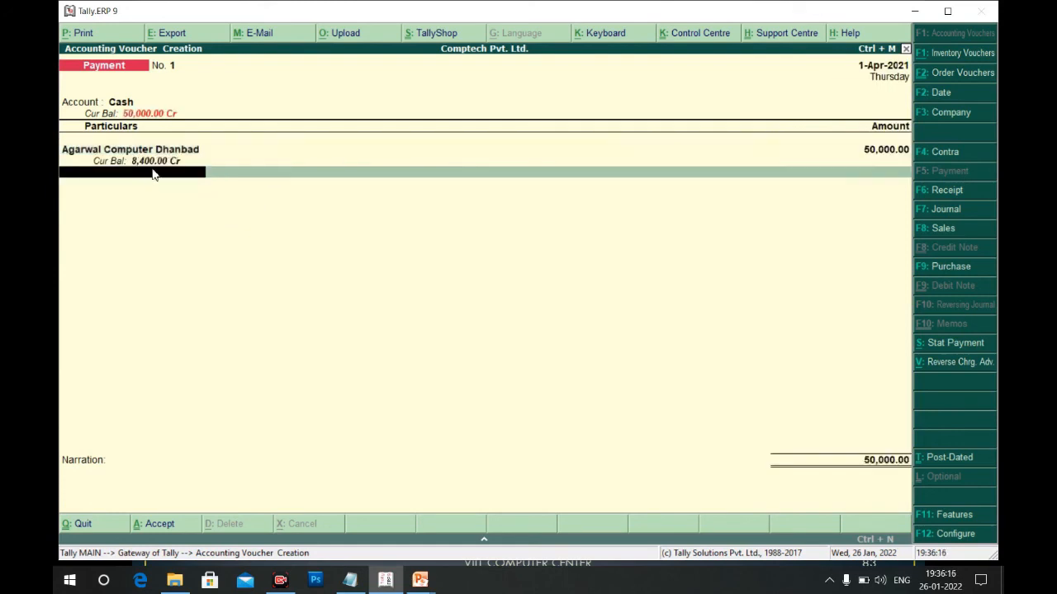
key(Return)
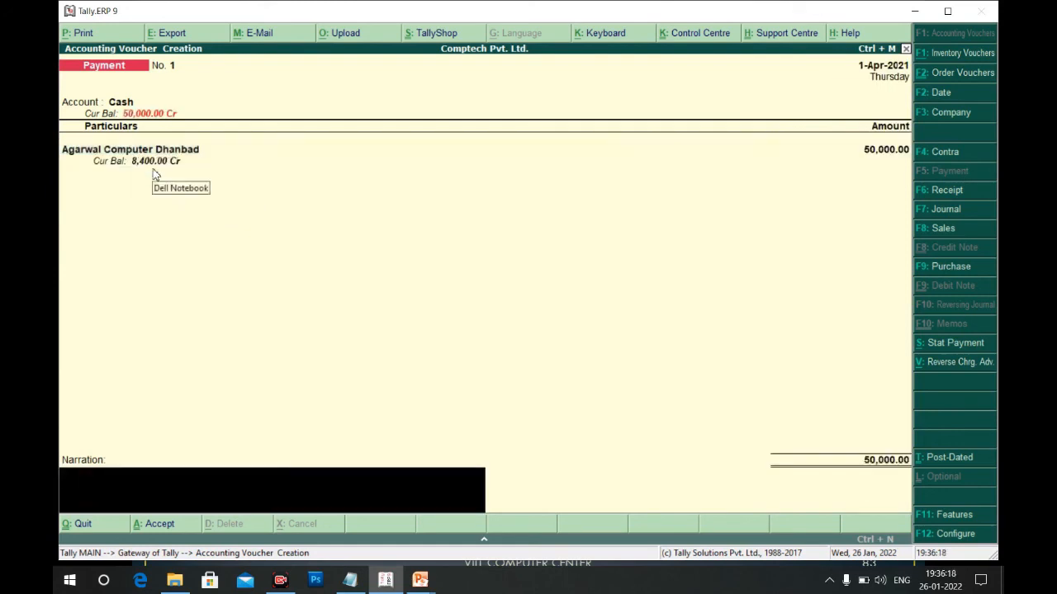
key(Return)
key(Return)
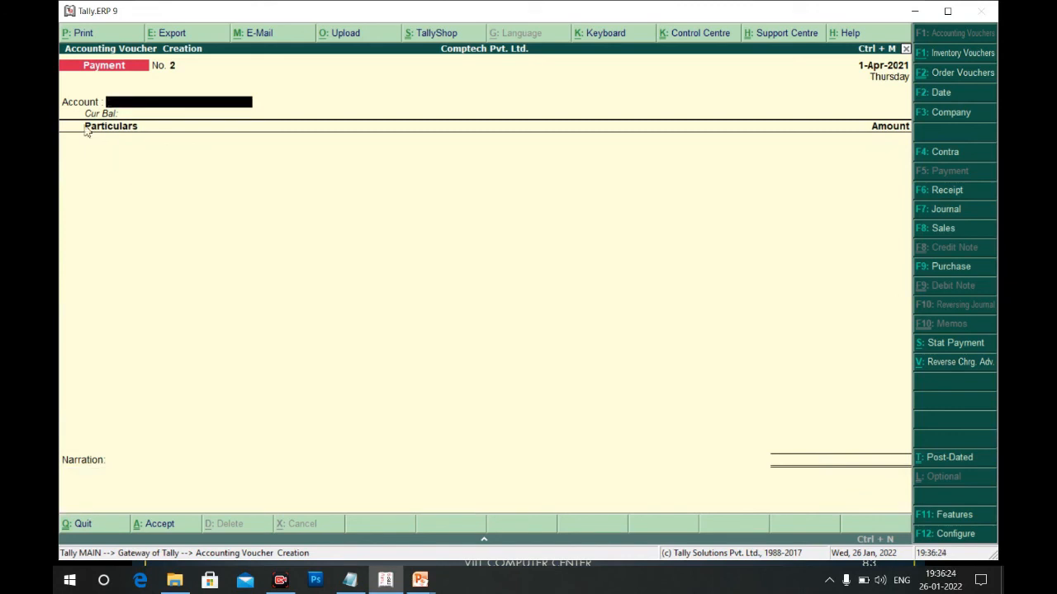
Record cash payment voucher No. 2 paying 2,00,000 to Horizon Computer Kolkata, then return to the Notepad notes
key(space)
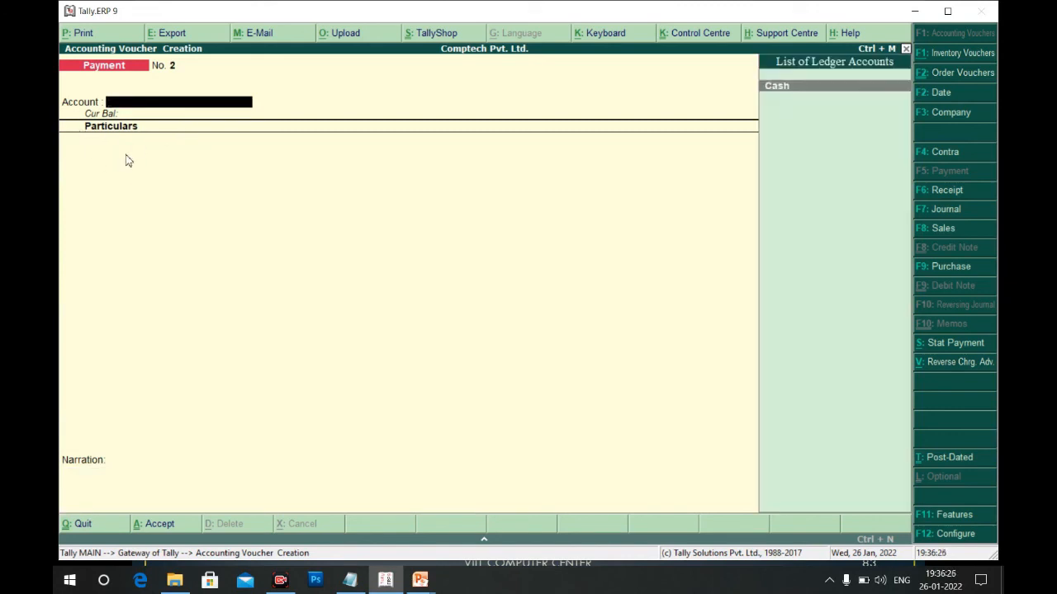
key(Return)
key(Down)
key(Down)
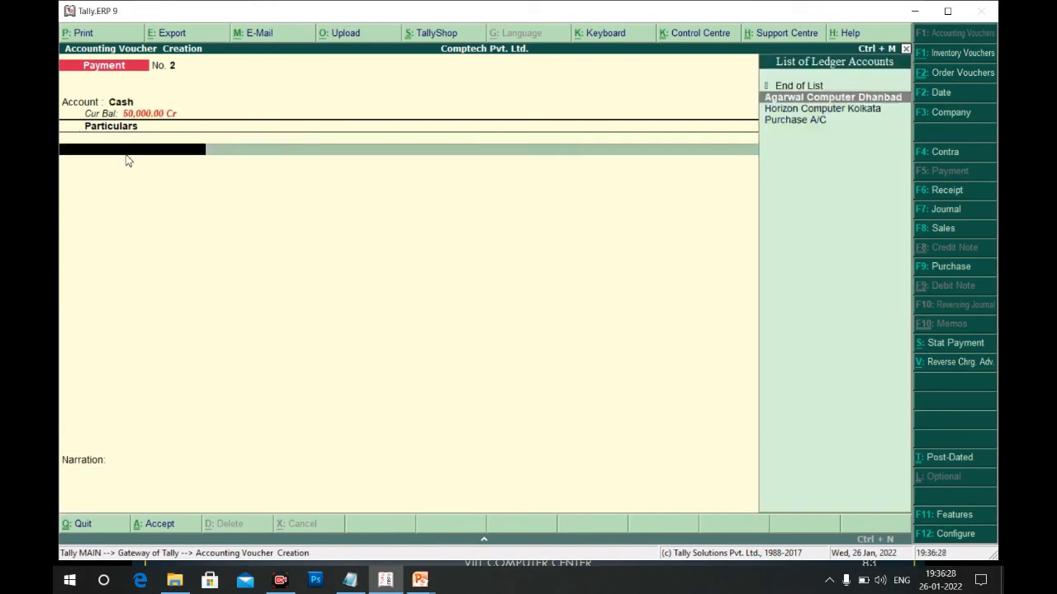
key(Return)
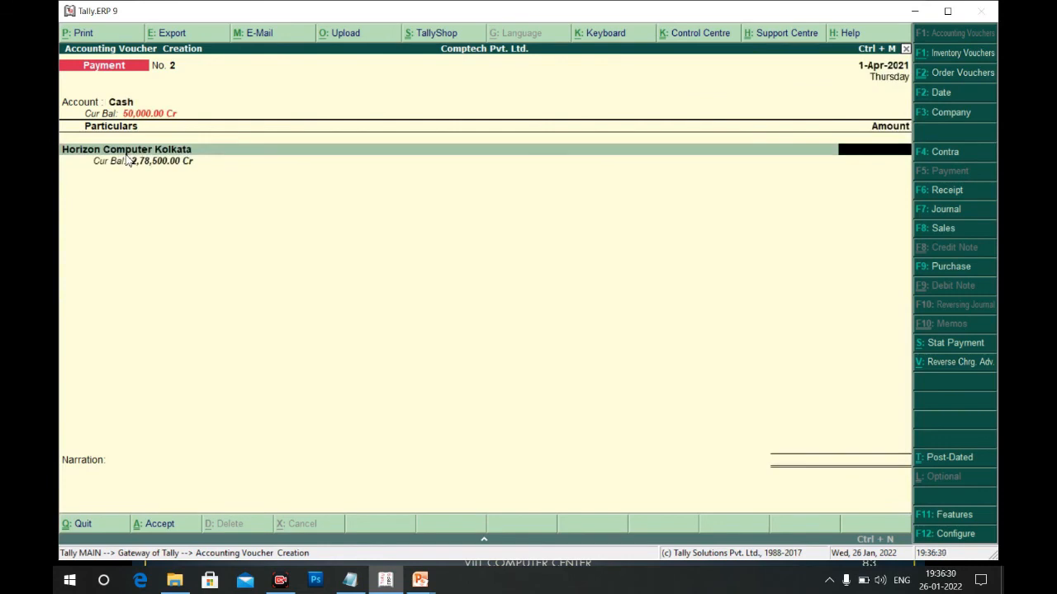
text(200000)
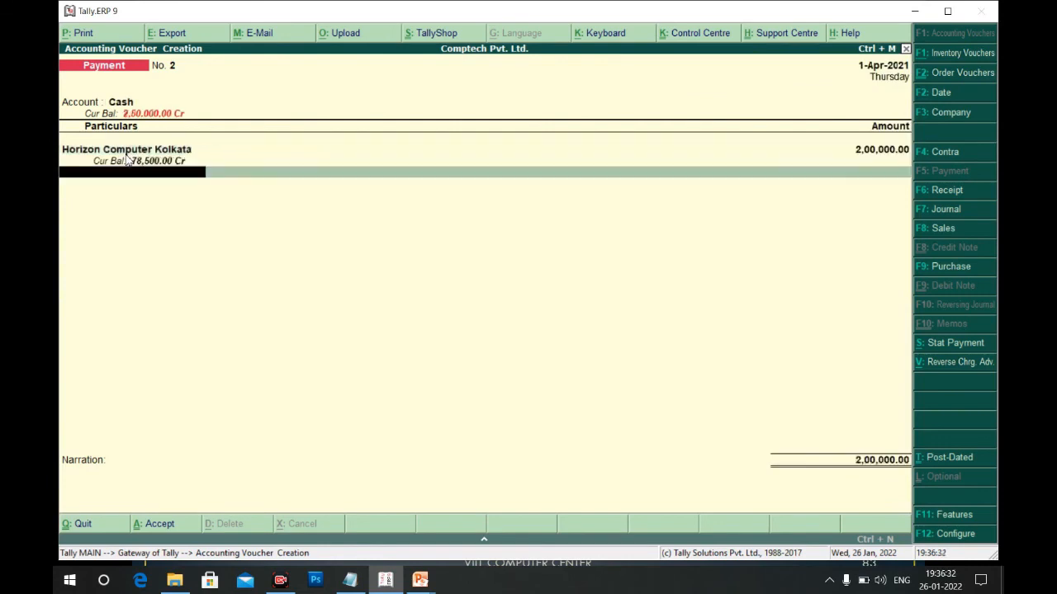
key(Return)
key(Return)
key(Return)
key(Return)
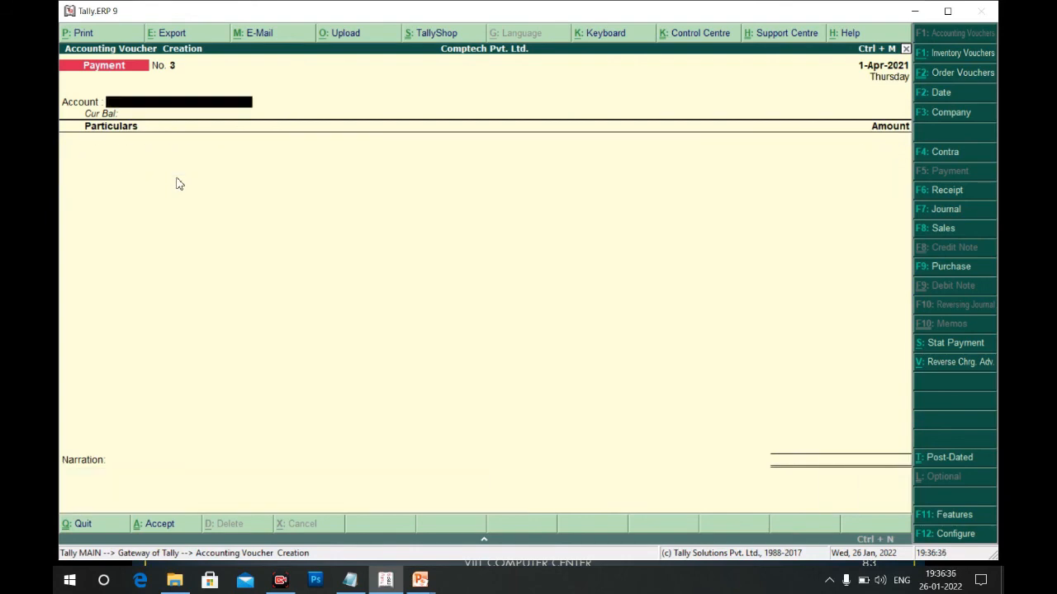
key(Escape)
key(Return)
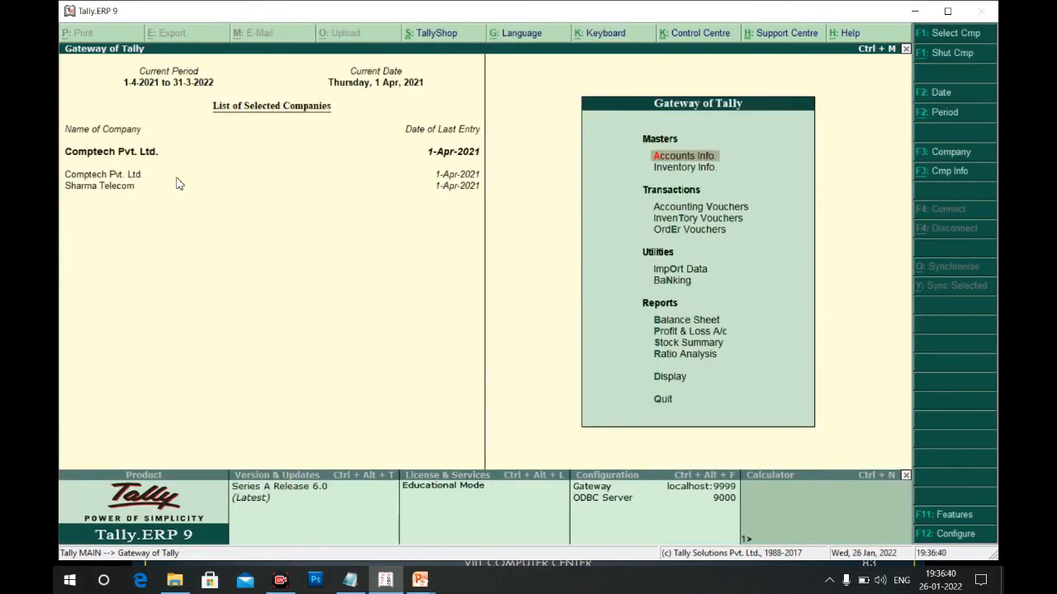
key(alt+Tab)
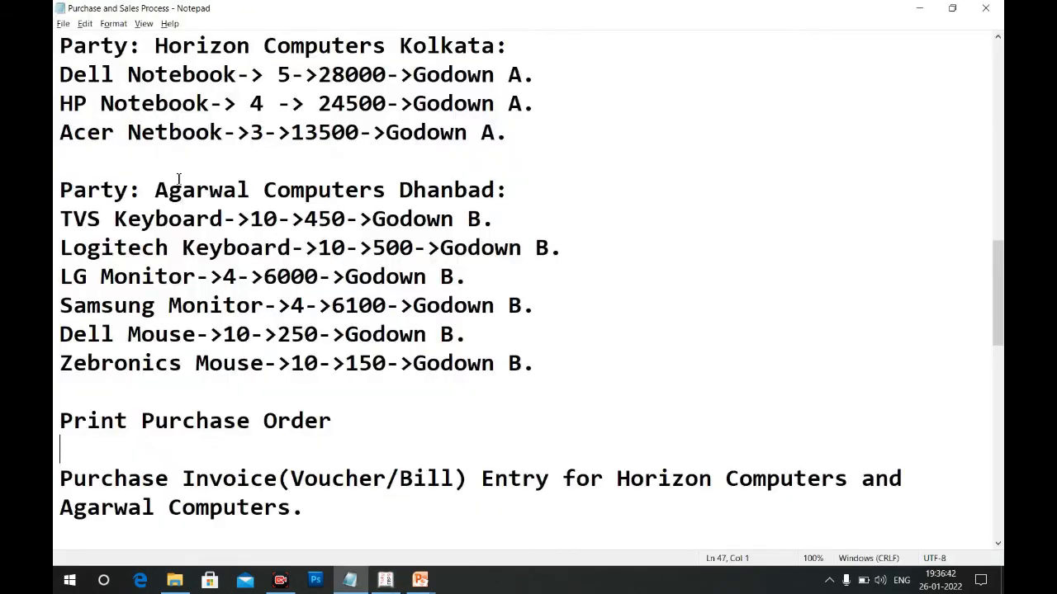
Bring the 'Enter Payment Voucher for All Purchase Orders.' note into view and close the eScan notification
key(Down)
key(Down)
key(Down)
key(Down)
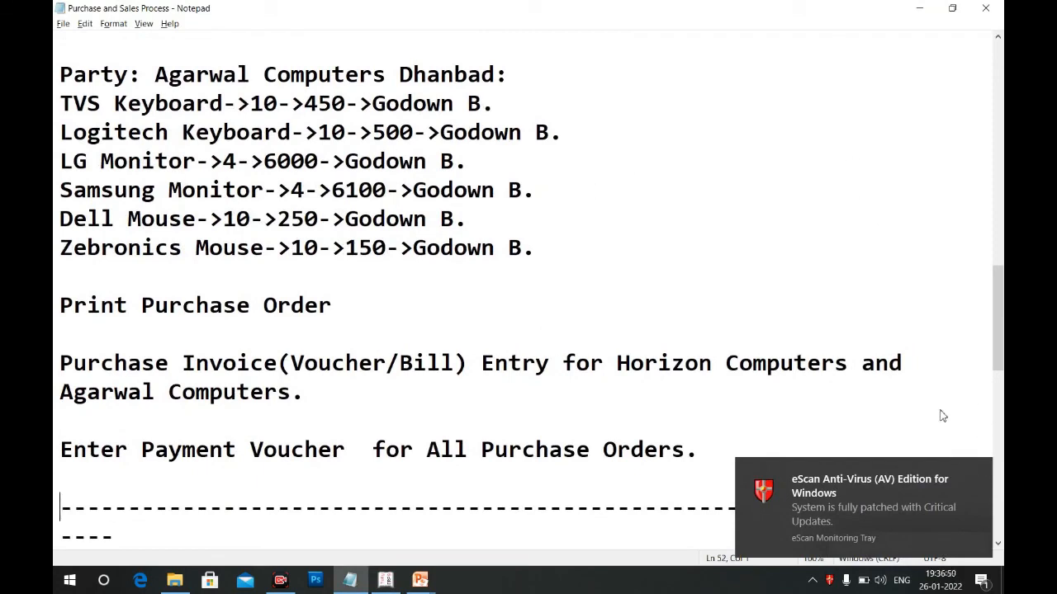
click(976, 467)
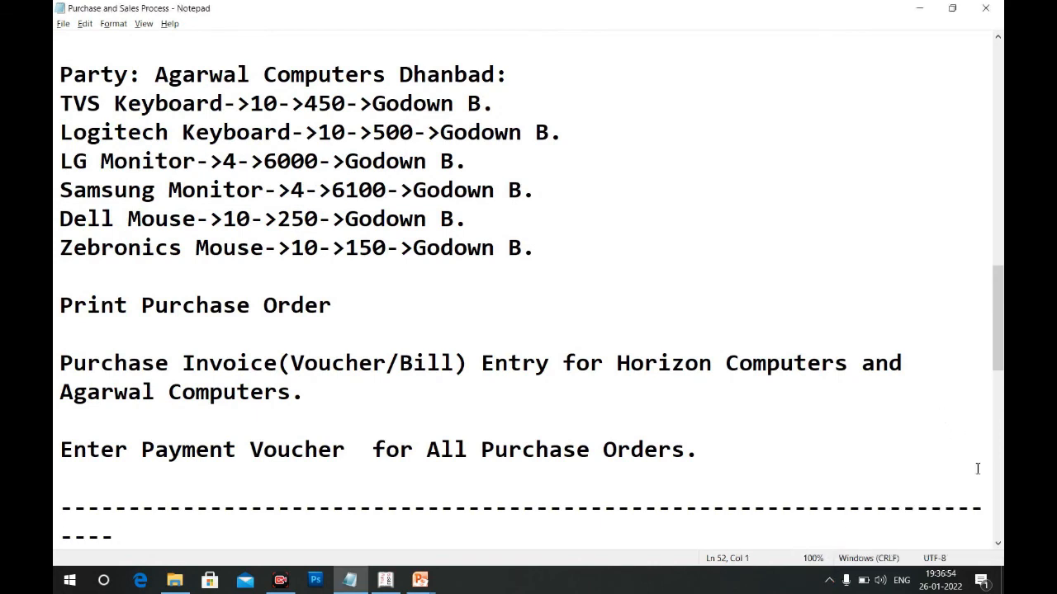